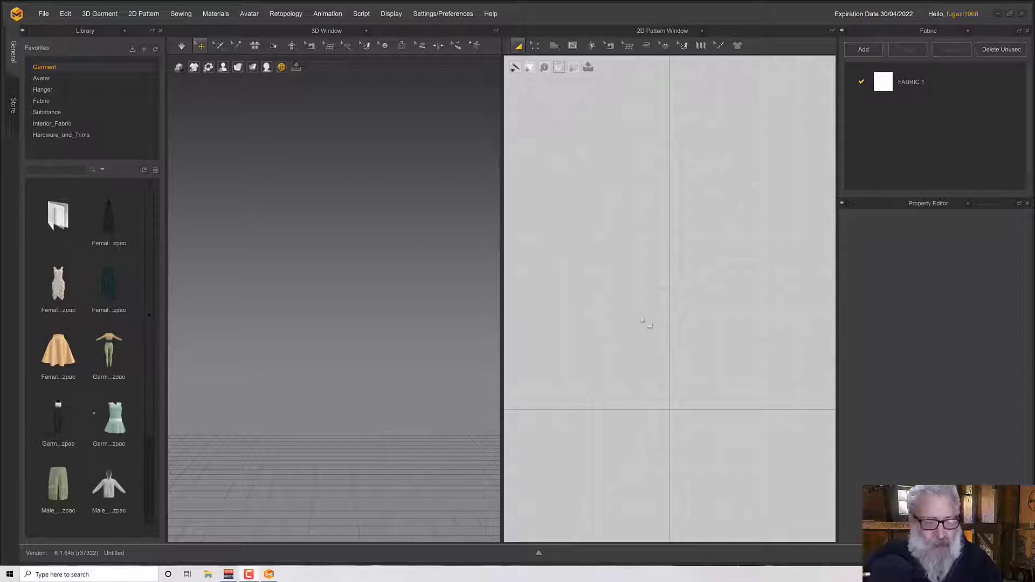
Step: Load the G8.avt avatar from the library and switch its surface display from textured to plain white
click(102, 81)
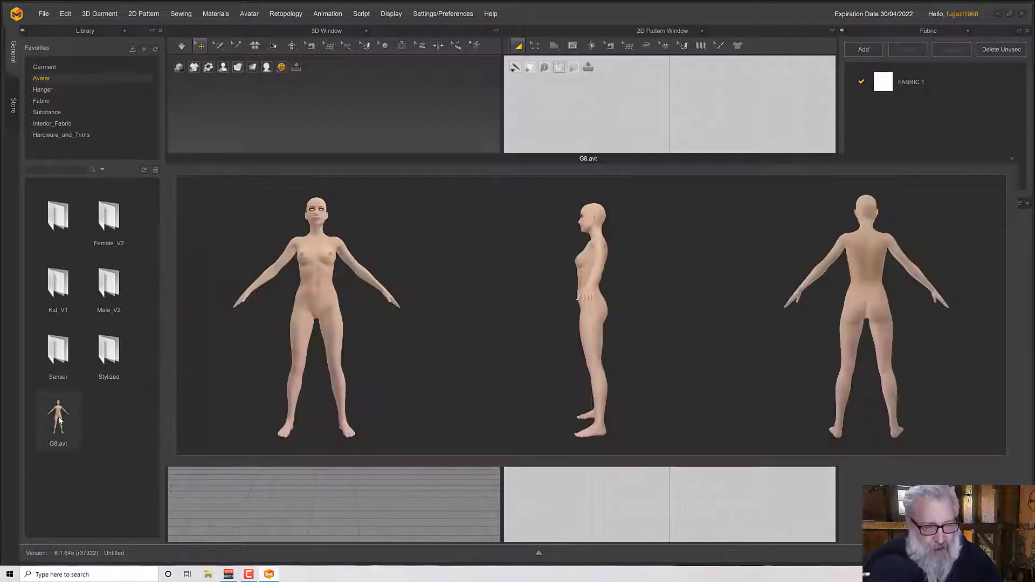
double_click(61, 420)
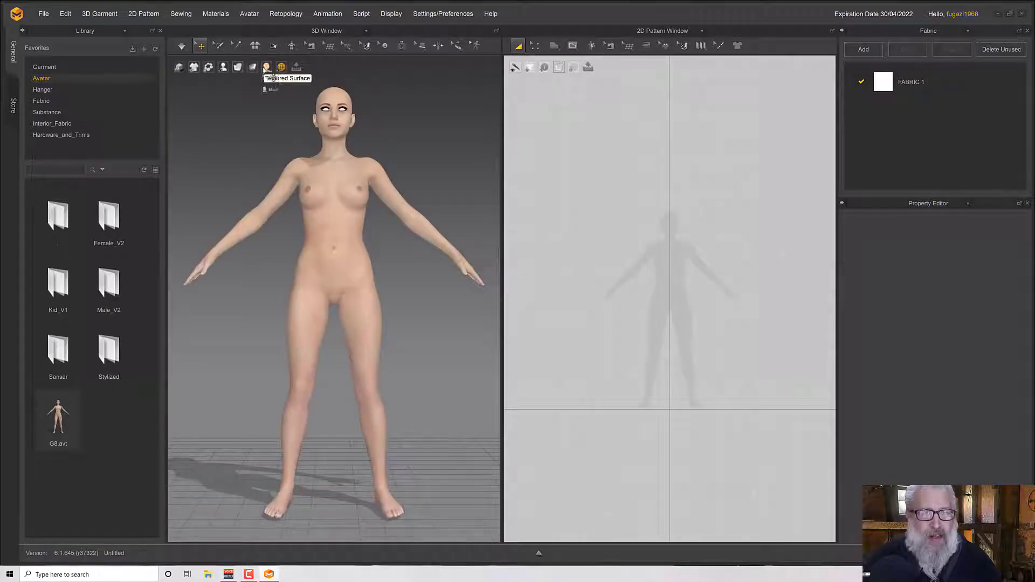
click(278, 84)
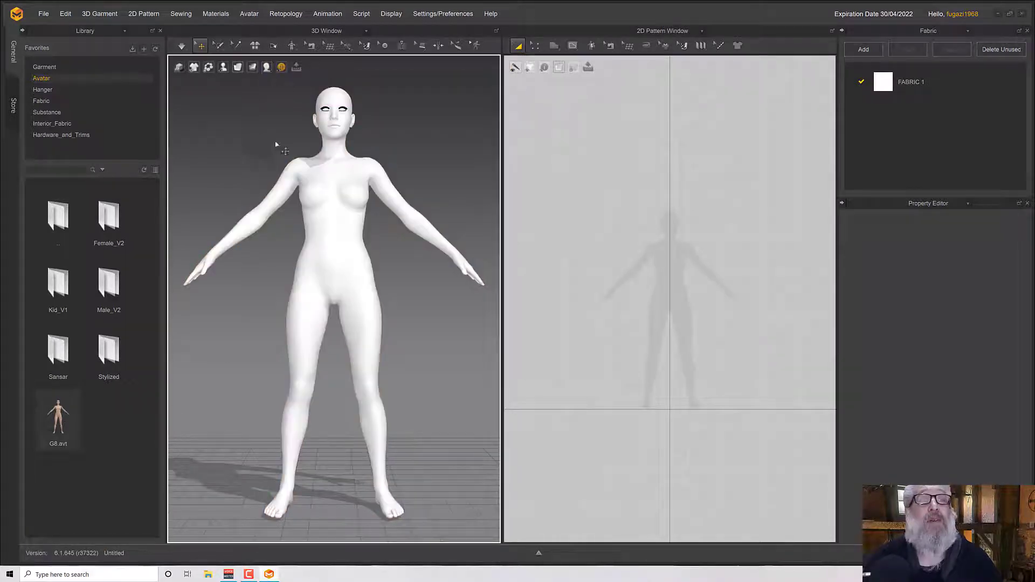
mouse_move(345, 226)
right_down()
mouse_move(335, 243)
mouse_move(333, 230)
mouse_move(337, 241)
right_up()
scroll(337, 243, down, 2)
scroll(337, 244, up, 2)
middle_drag(337, 243, 330, 236)
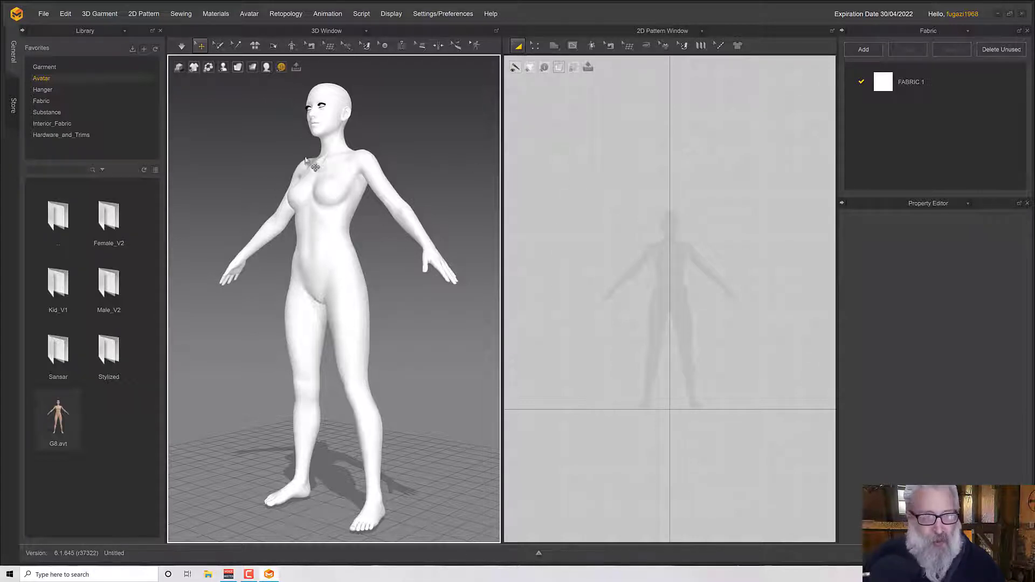
Step: Select all of the avatar's body parts and set their material colour to Gray 1
click(323, 186)
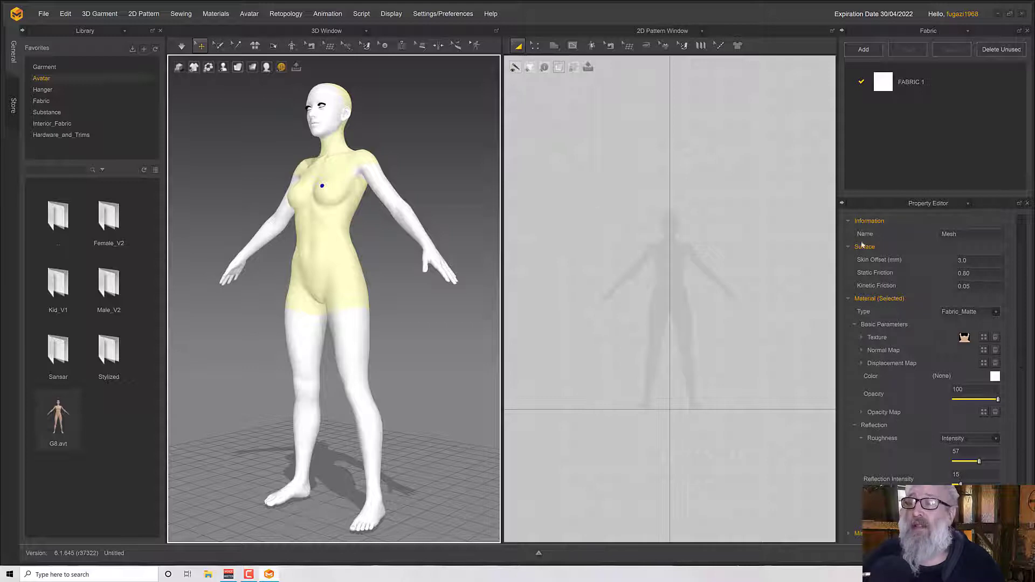
key(ctrl+a)
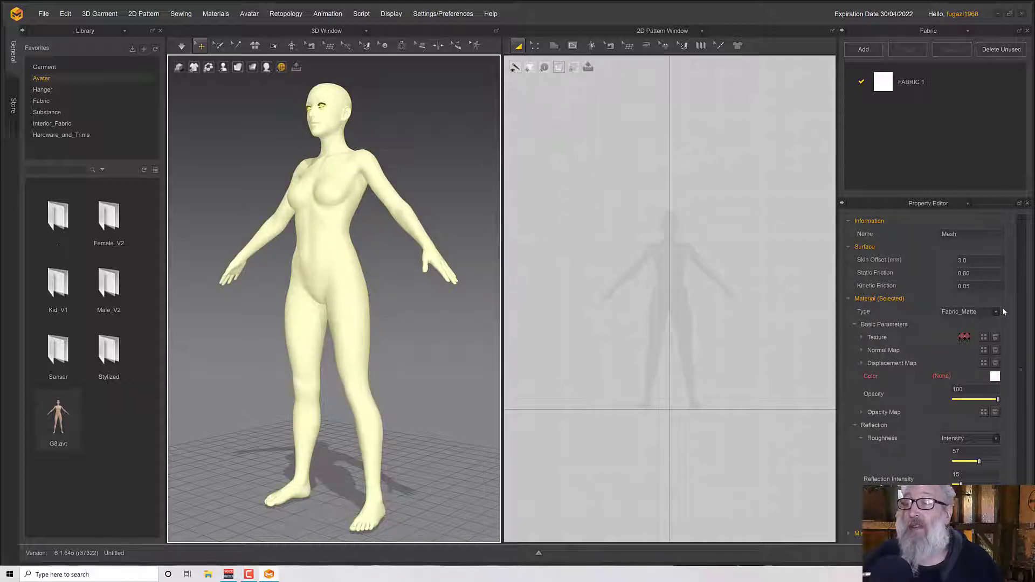
click(995, 378)
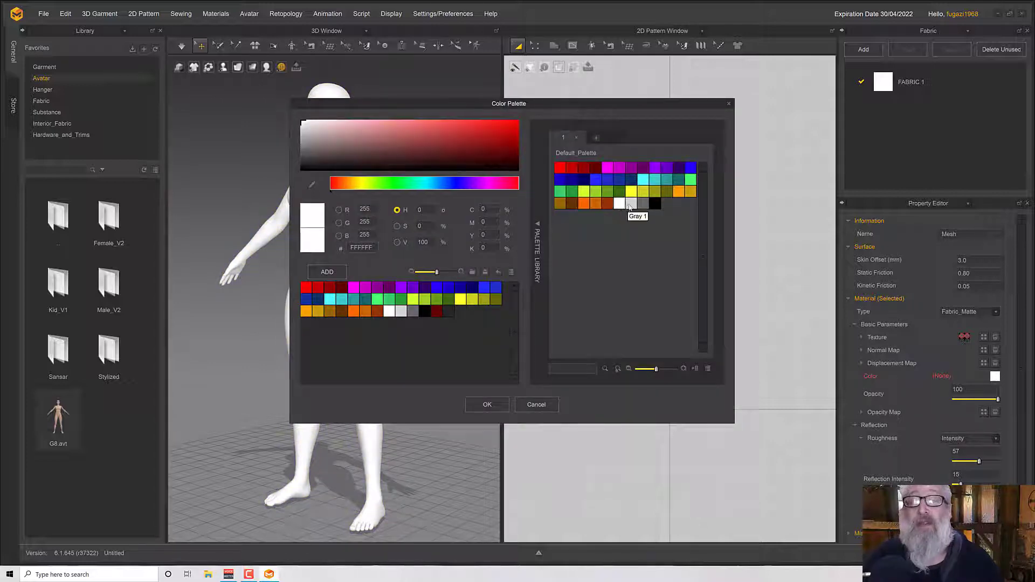
click(630, 205)
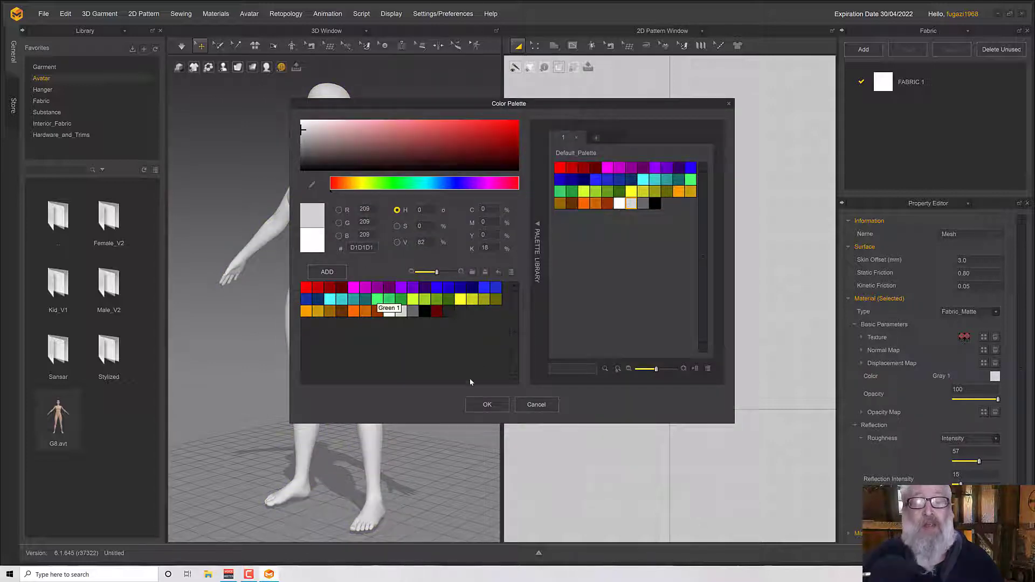
click(487, 404)
click(398, 367)
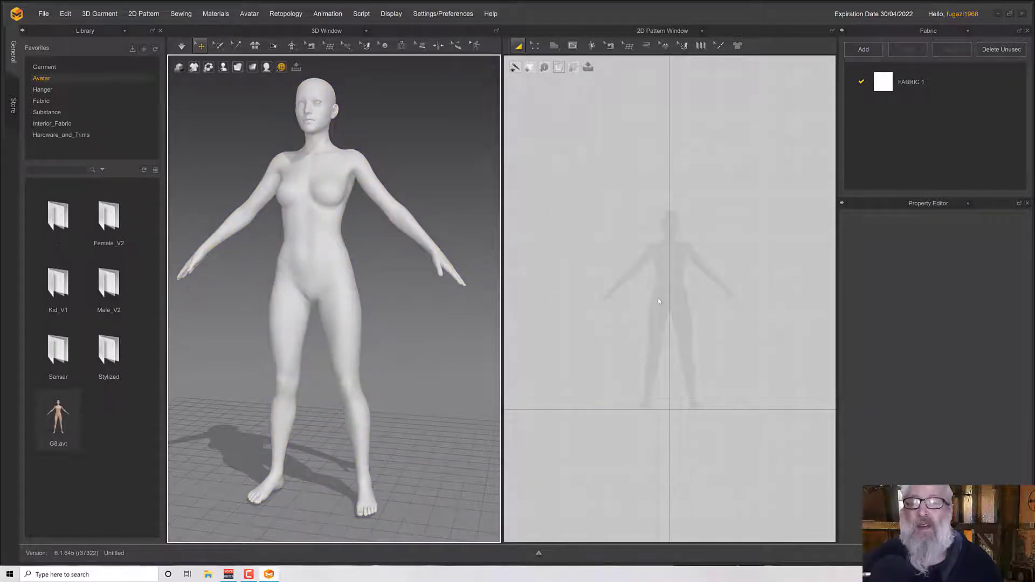
Step: Place a horizontal Basic Circumference Measure around the avatar's lower waist, just above the hips
right_drag(454, 352, 467, 325)
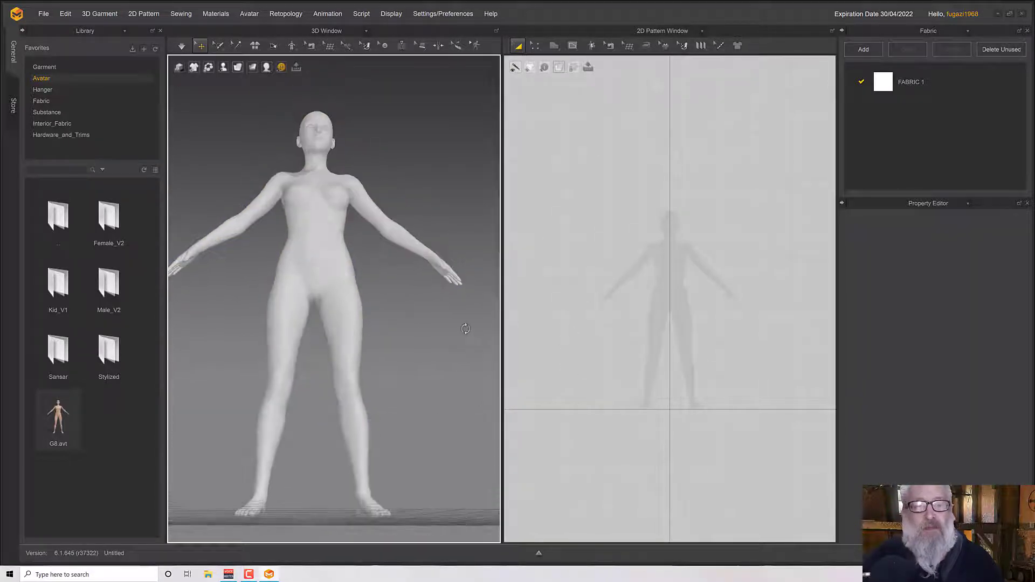
middle_drag(463, 325, 500, 324)
right_drag(497, 323, 468, 328)
scroll(370, 253, up, 1)
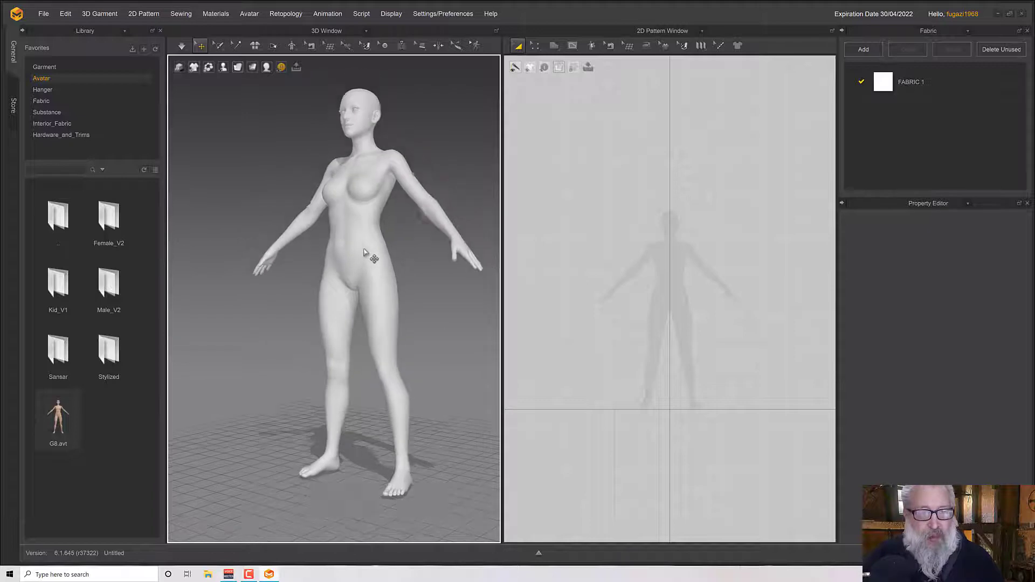
scroll(368, 255, down, 4)
scroll(367, 255, down, 5)
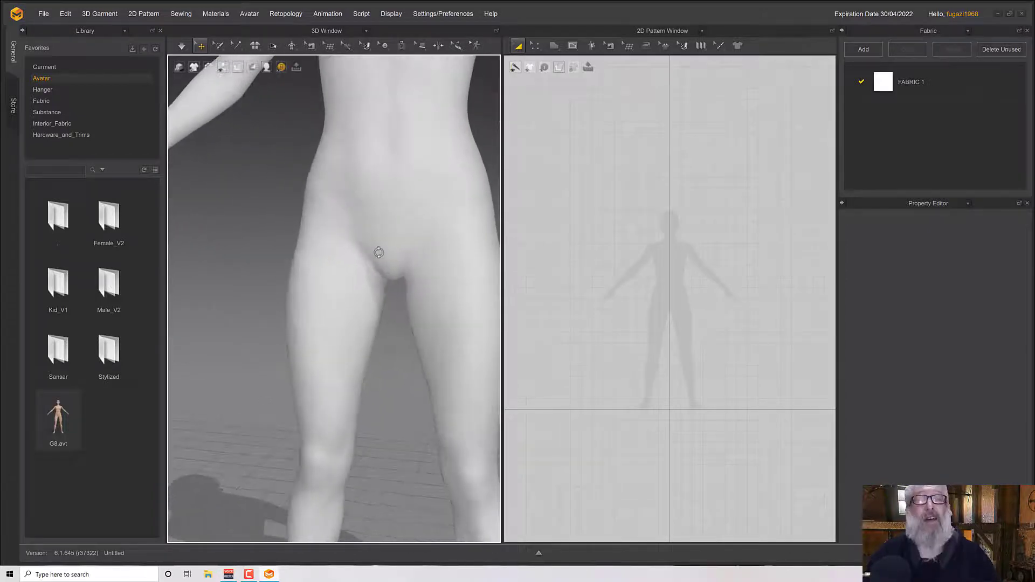
right_drag(360, 233, 425, 261)
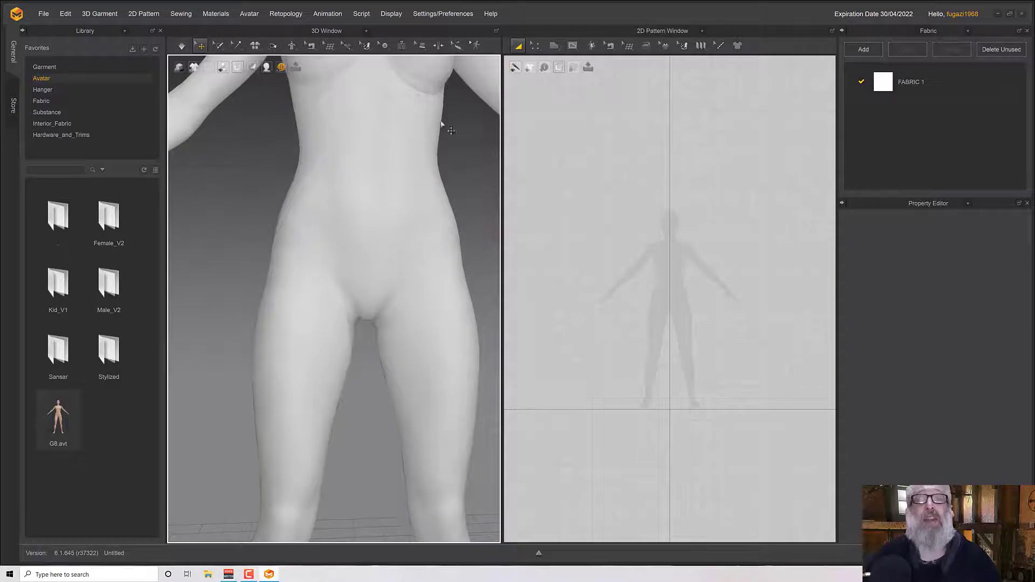
click(457, 47)
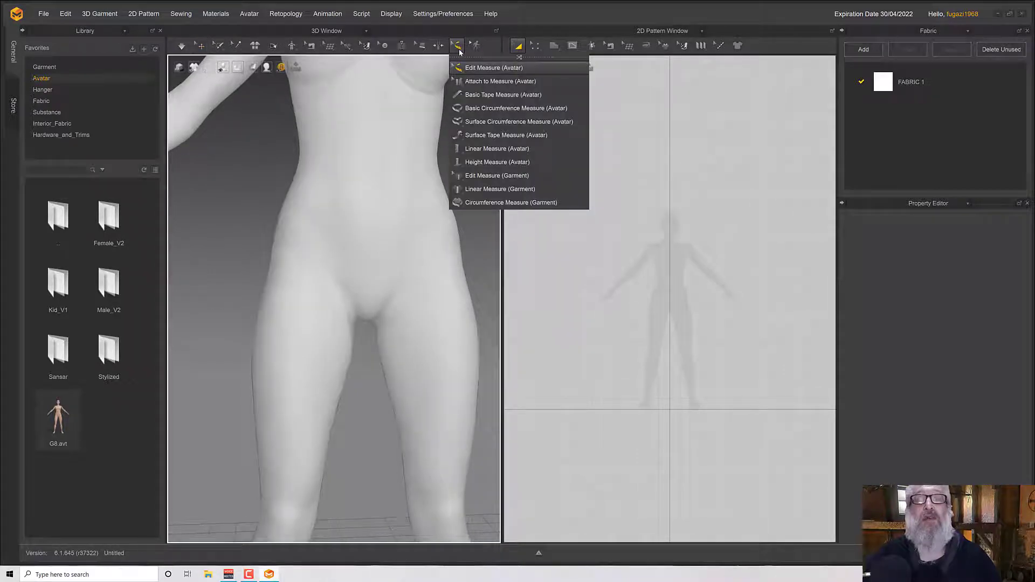
click(491, 109)
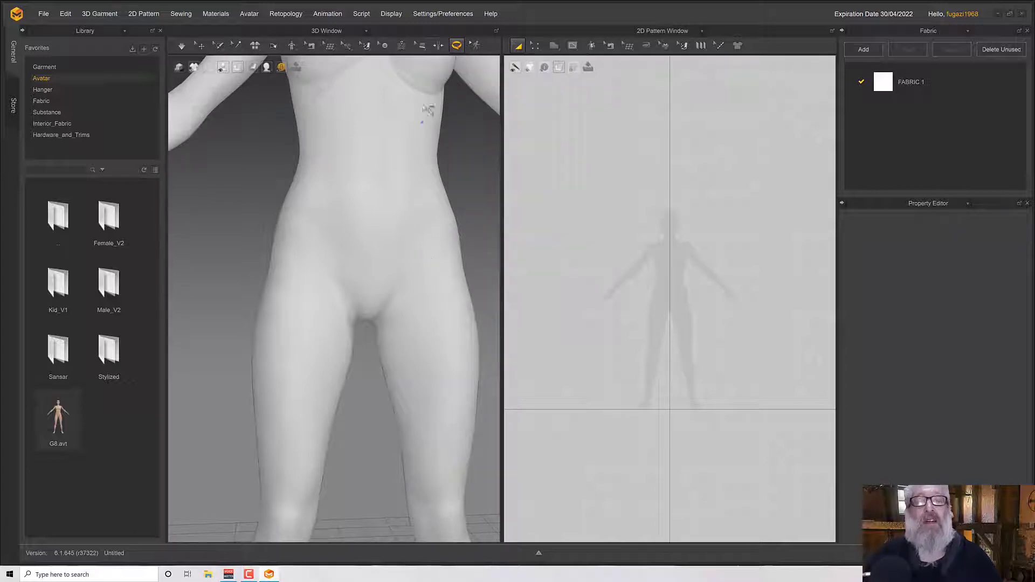
right_drag(445, 184, 439, 183)
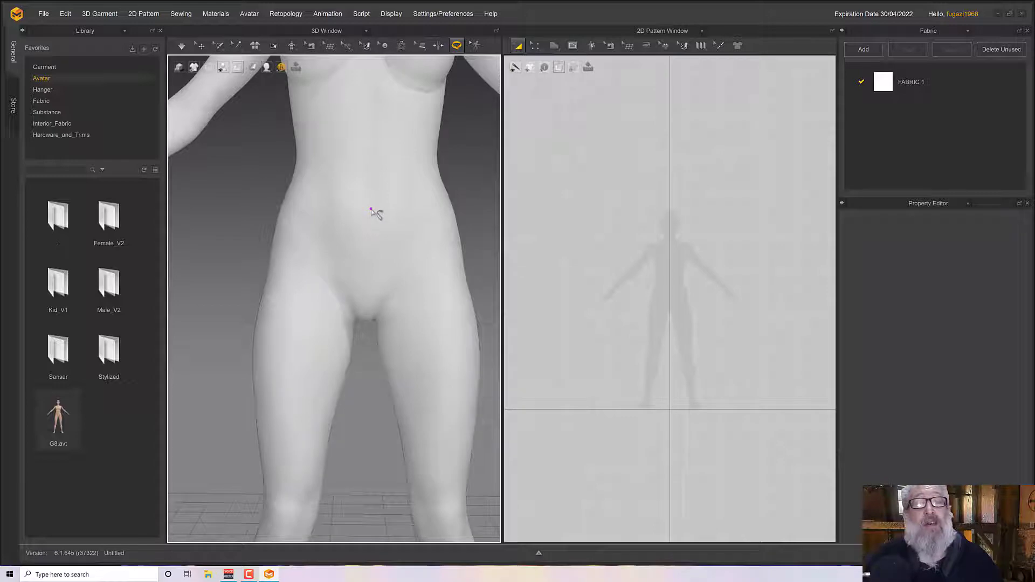
mouse_move(371, 210)
mouse_down()
mouse_move(426, 212)
mouse_move(388, 213)
mouse_up()
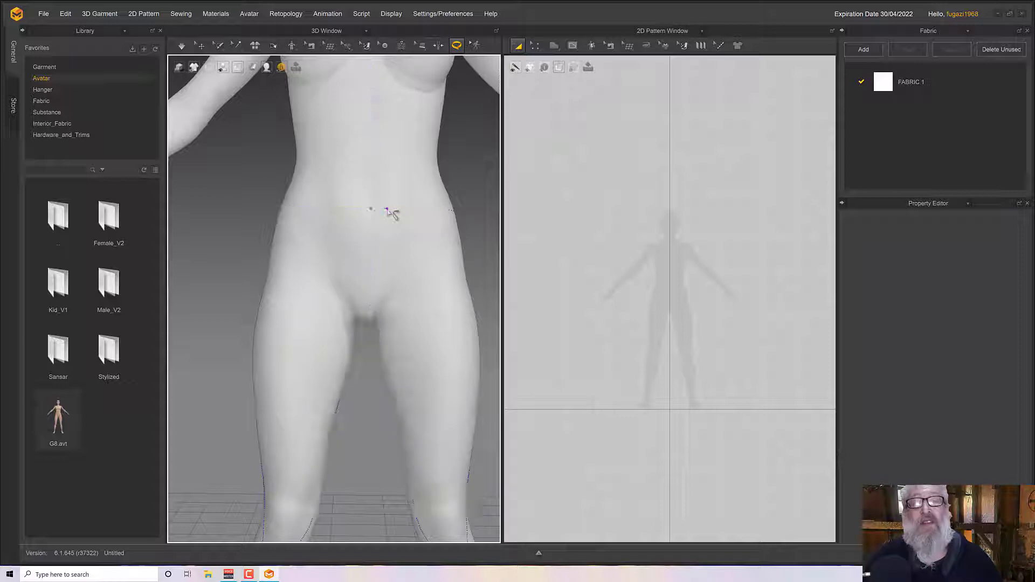
right_drag(388, 213, 351, 213)
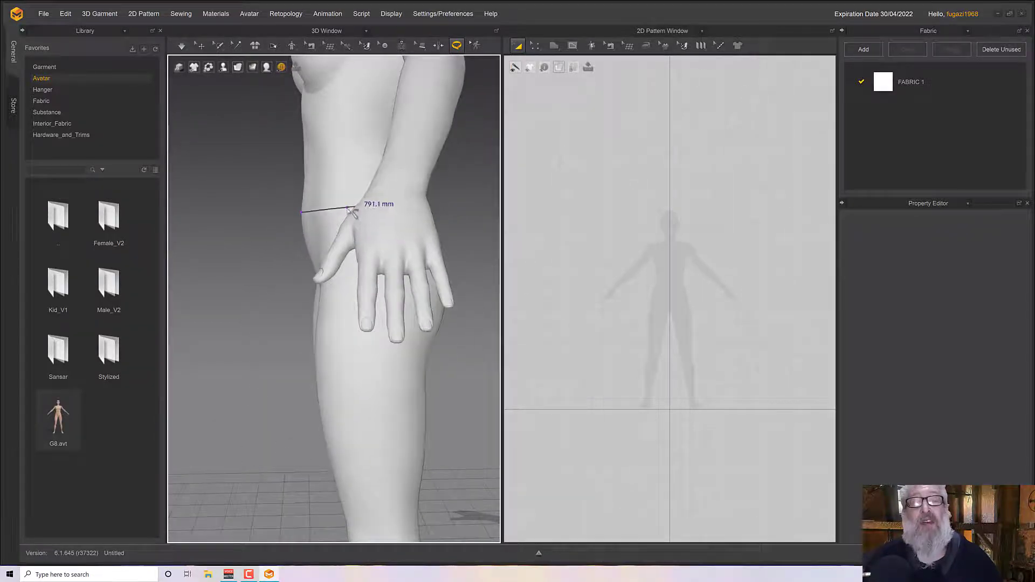
right_drag(350, 211, 356, 211)
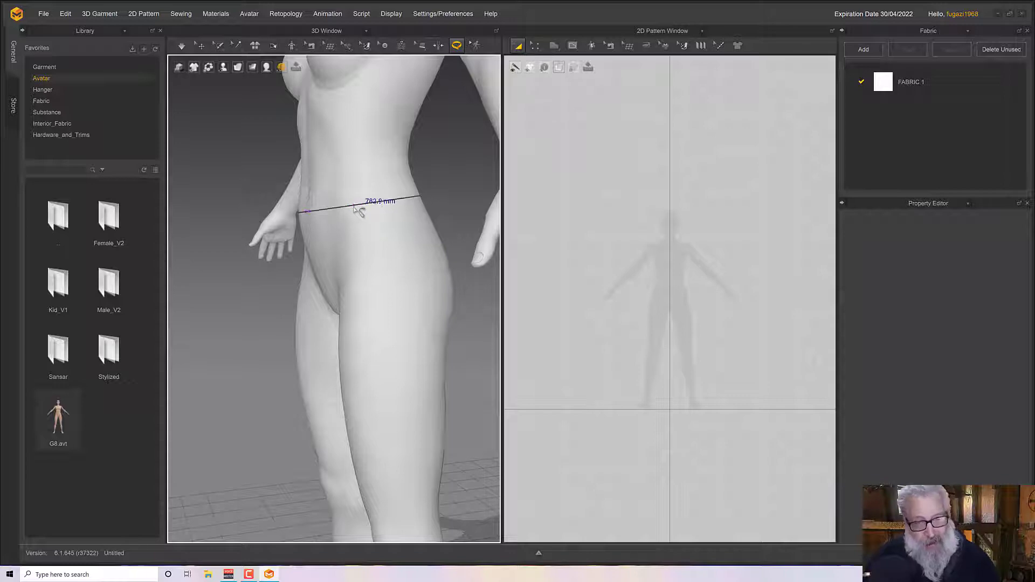
click(355, 207)
right_drag(358, 212, 389, 224)
scroll(404, 229, up, 3)
middle_drag(390, 227, 383, 254)
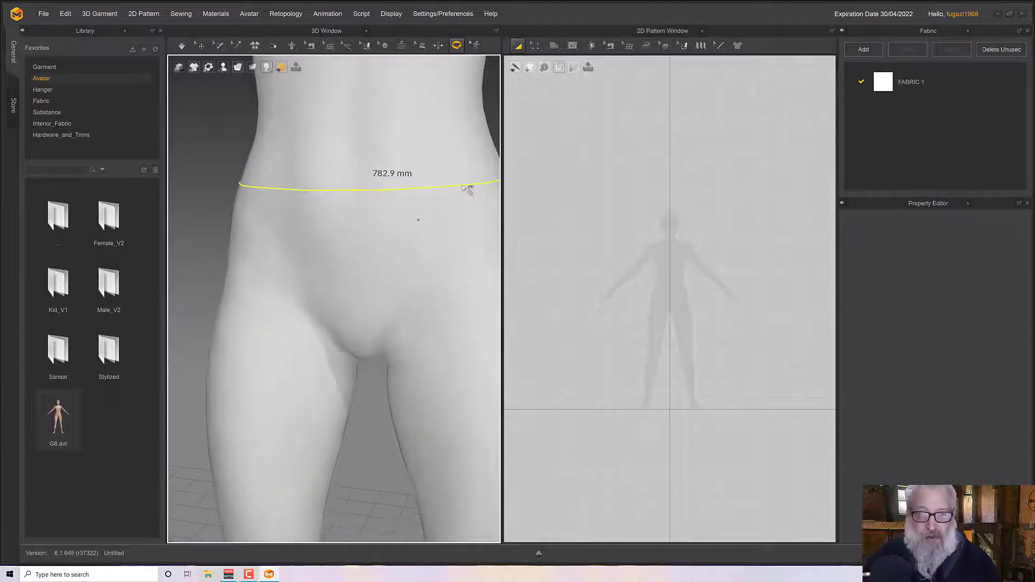
Step: Create a rectangular waistband pattern 782.9 mm wide and 50 mm high over the waist of the avatar silhouette
click(555, 46)
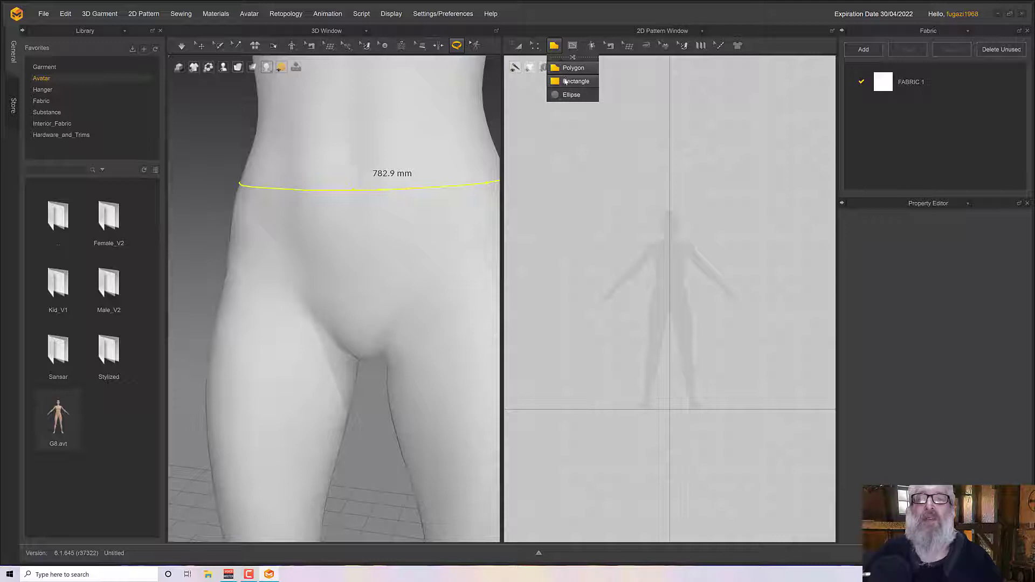
click(574, 81)
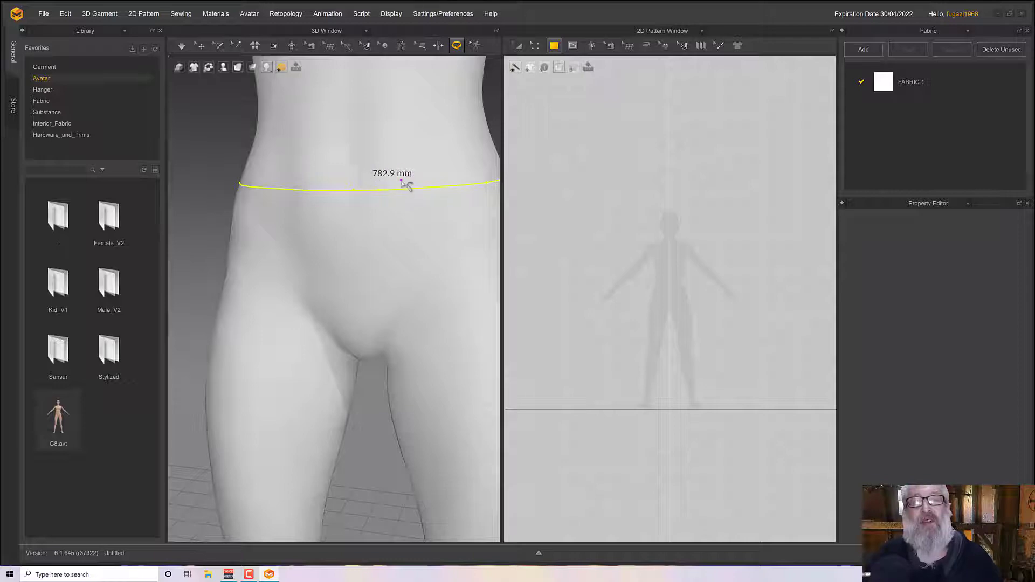
scroll(656, 268, up, 5)
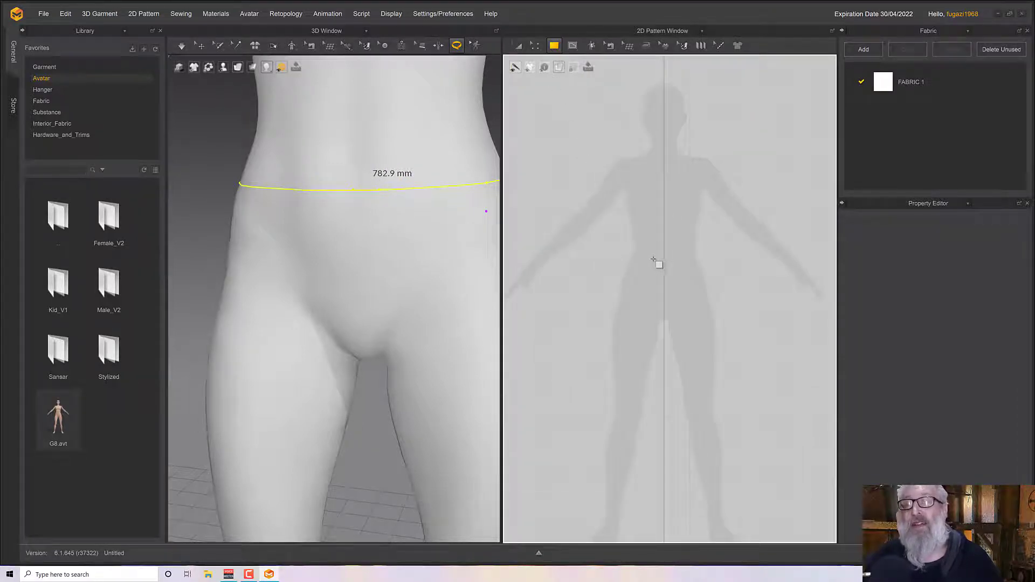
click(664, 263)
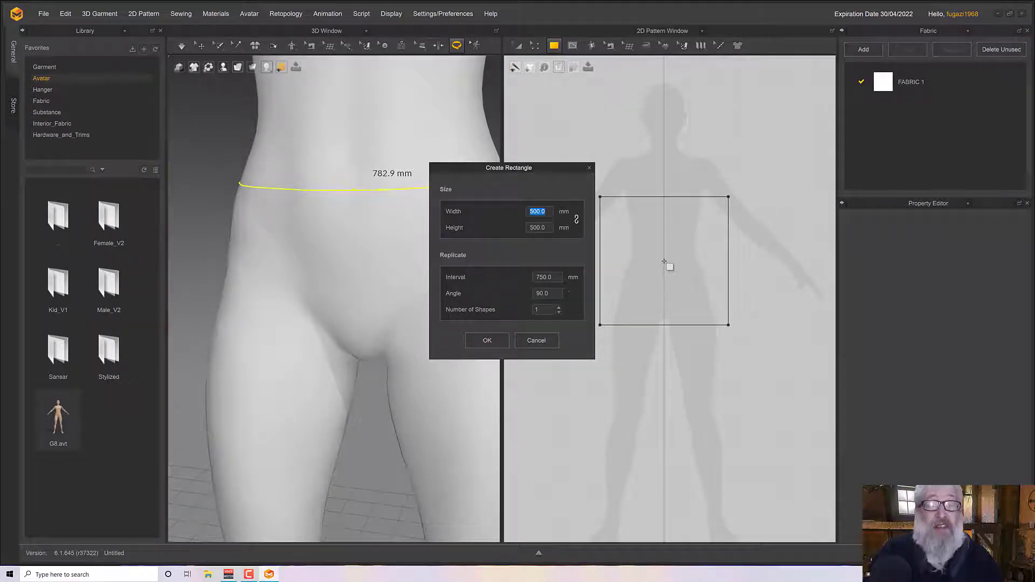
text(782.9)
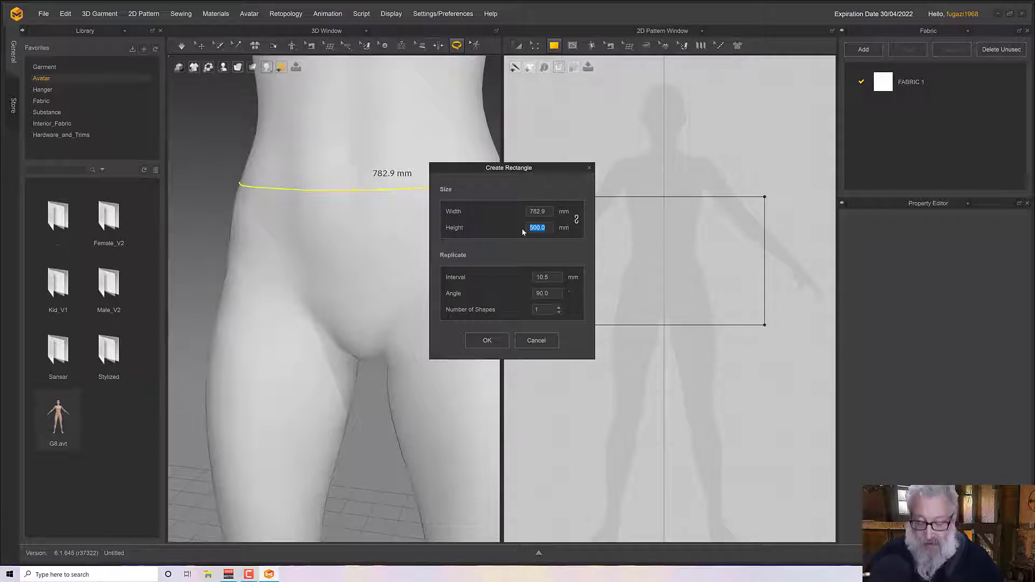
text(50)
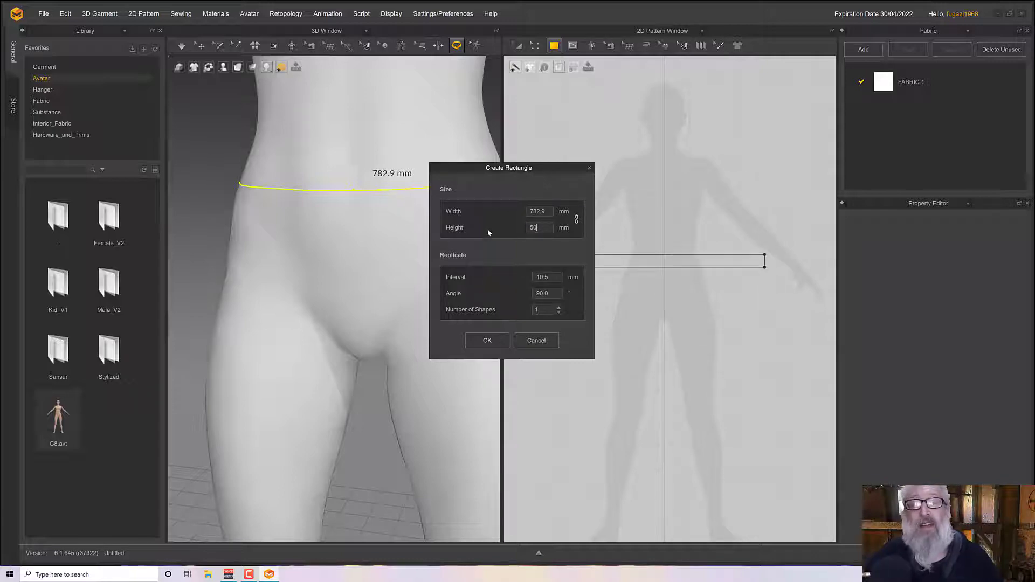
click(488, 341)
scroll(396, 296, down, 5)
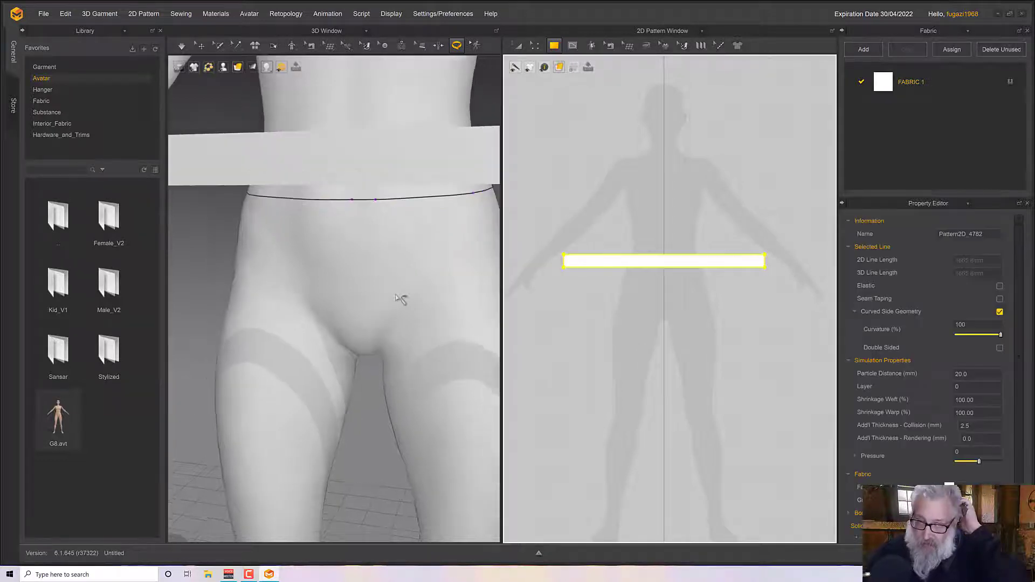
Step: Attach the waistband strip's upper edge to the avatar's waist circumference measure with Attach to Measure
right_drag(399, 300, 440, 257)
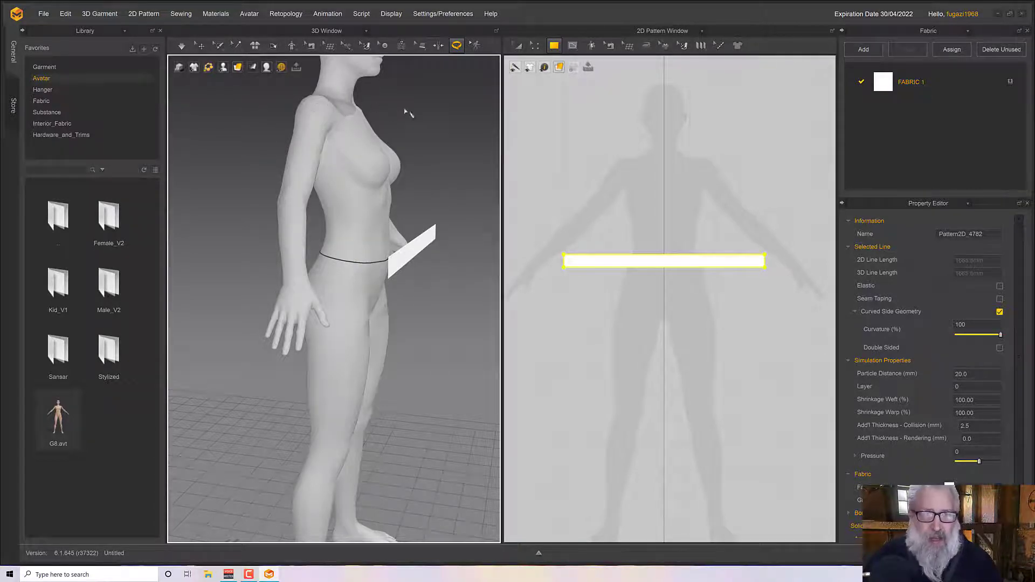
right_drag(461, 100, 426, 85)
click(456, 46)
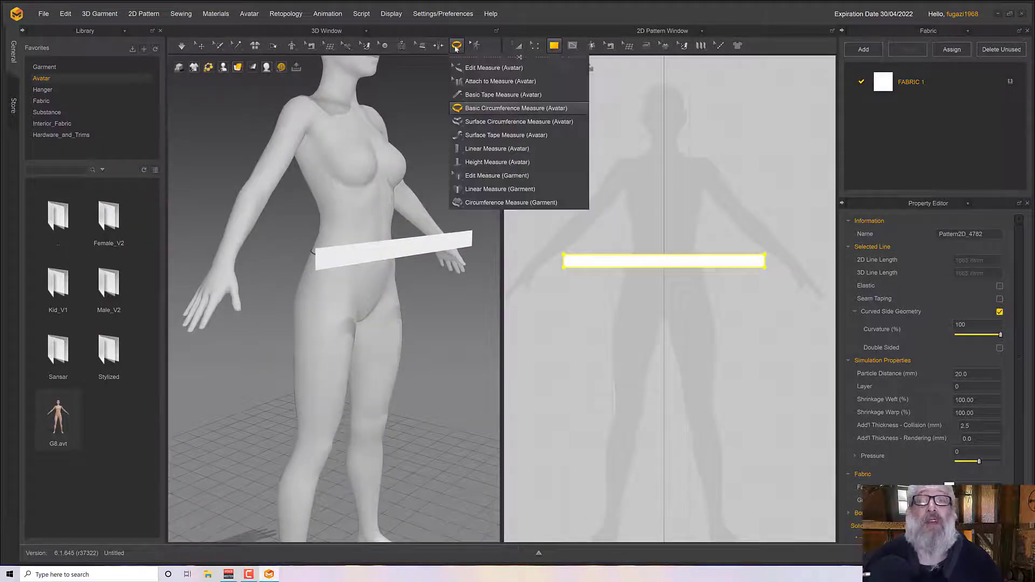
click(474, 86)
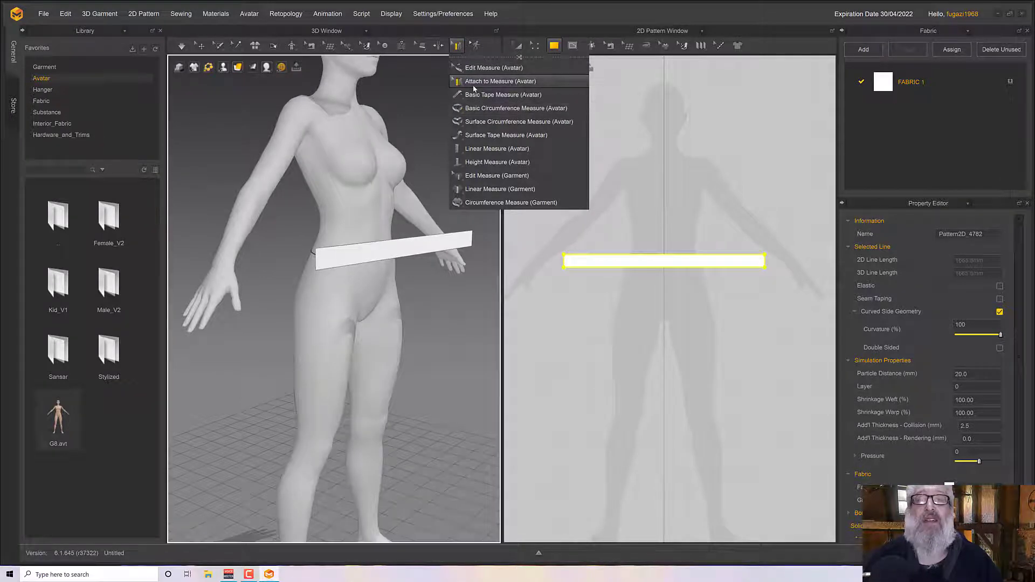
right_drag(360, 153, 408, 171)
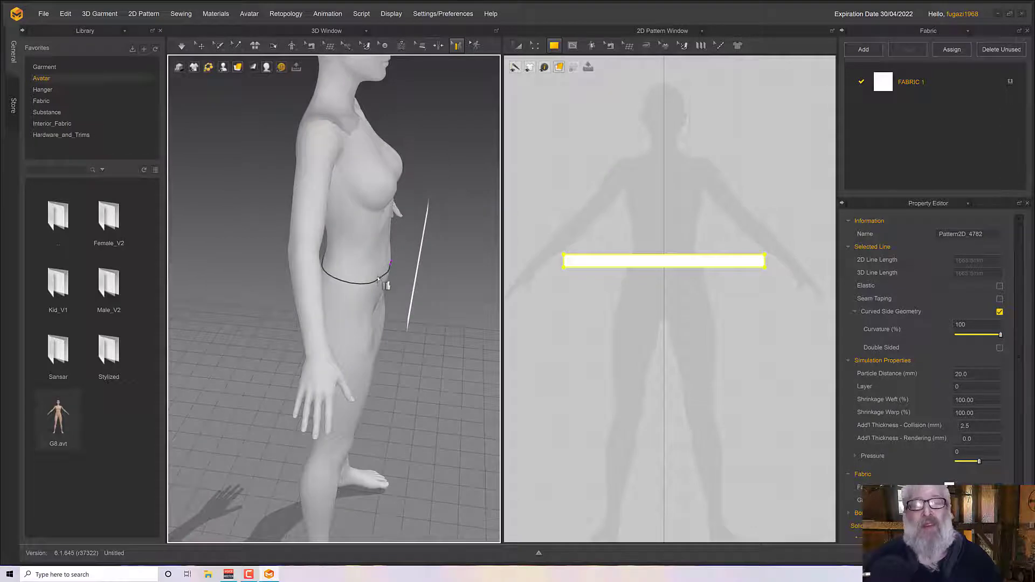
click(380, 284)
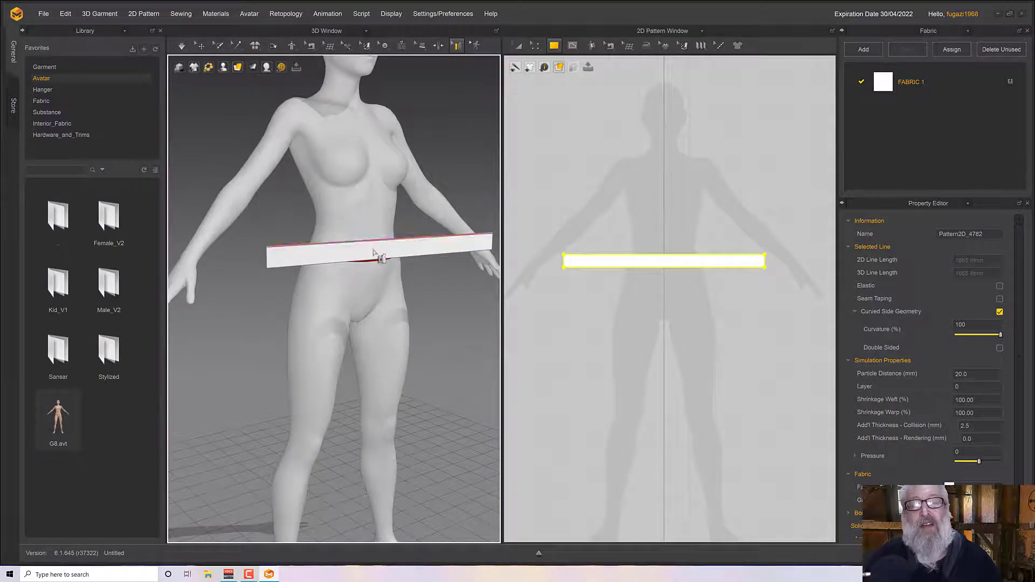
right_drag(374, 254, 453, 266)
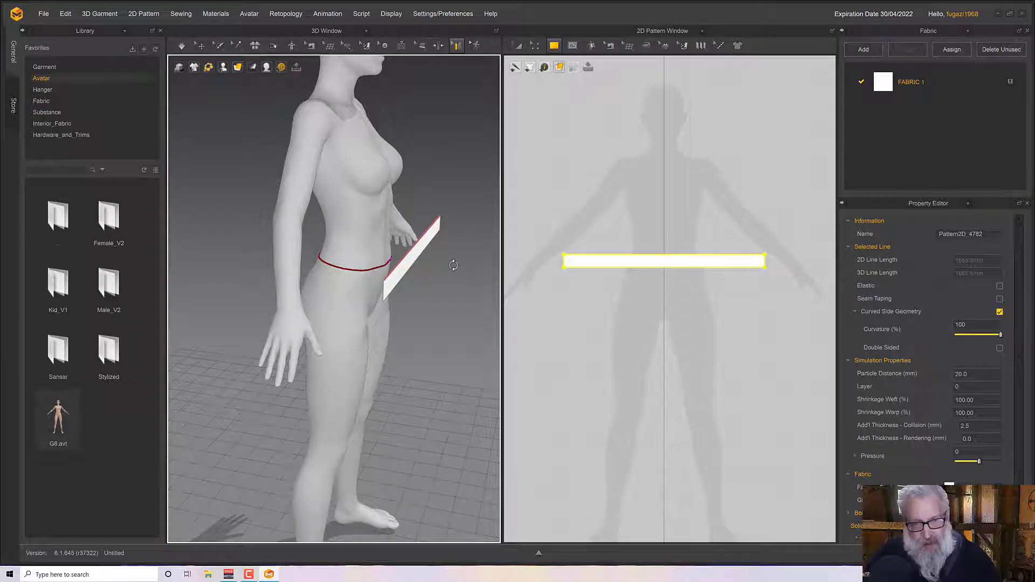
Step: Simulate the waistband and pull its folded end flat around the avatar's back
key(space)
mouse_move(444, 264)
right_down()
mouse_move(377, 279)
mouse_move(442, 280)
right_up()
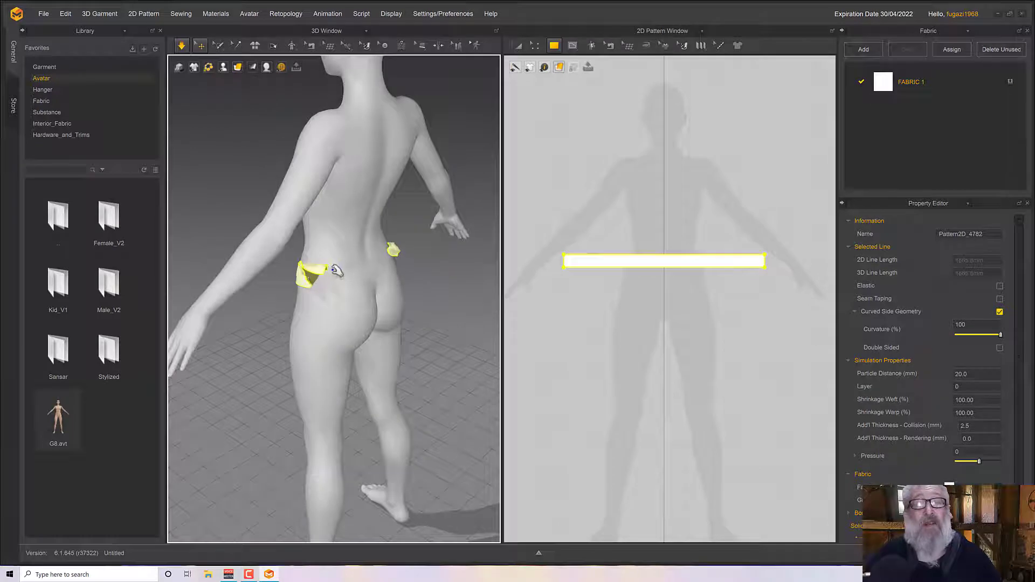
drag(306, 272, 381, 280)
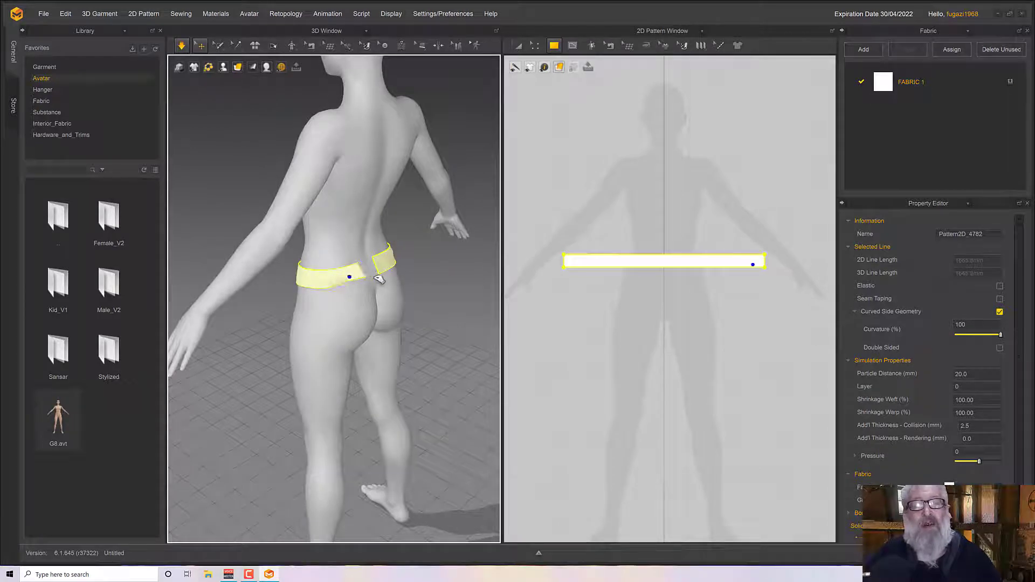
Step: Pull the waistband's loose end farther across the avatar's back toward its other end
right_drag(379, 280, 360, 278)
drag(351, 281, 393, 282)
click(392, 282)
right_drag(376, 296, 364, 307)
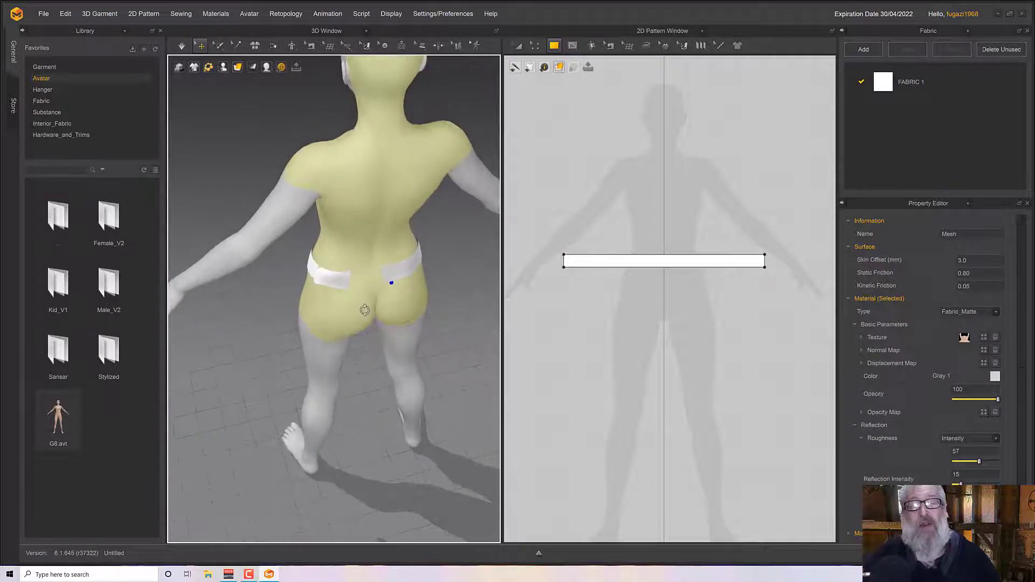
Step: Resume the simulation and join the waistband's two 50 mm short ends with Segment Sewing
key(space)
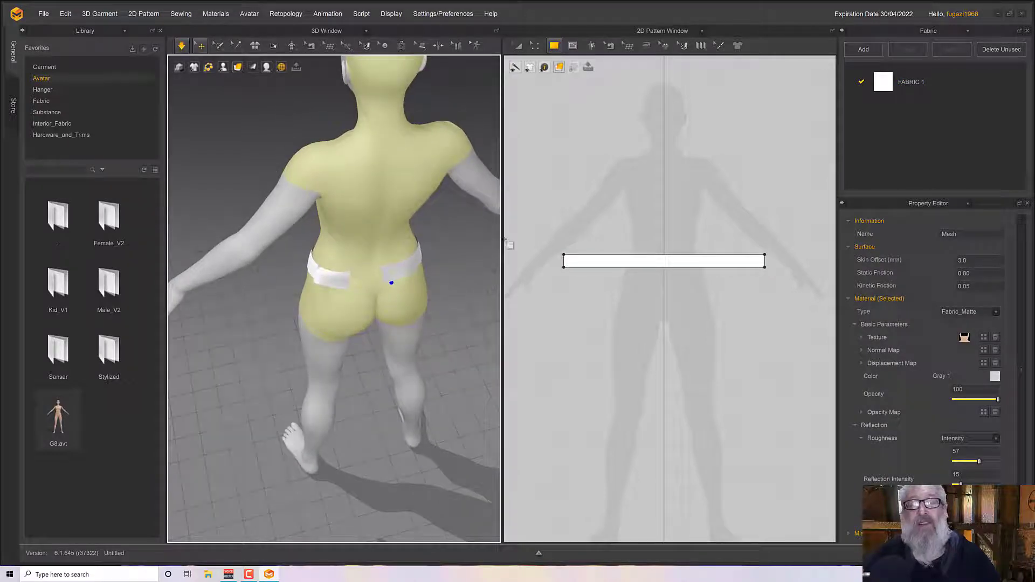
click(611, 48)
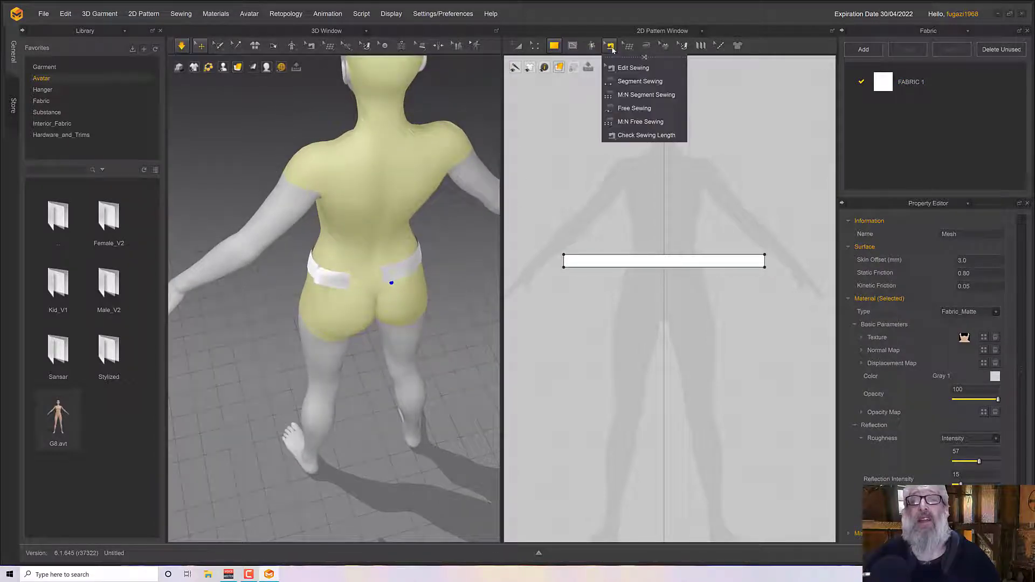
click(623, 82)
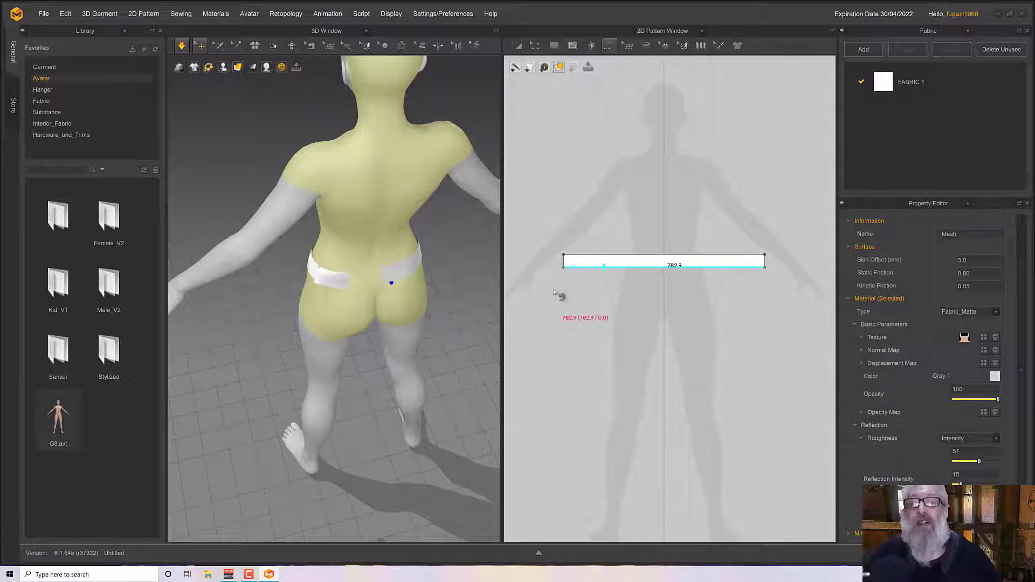
click(566, 260)
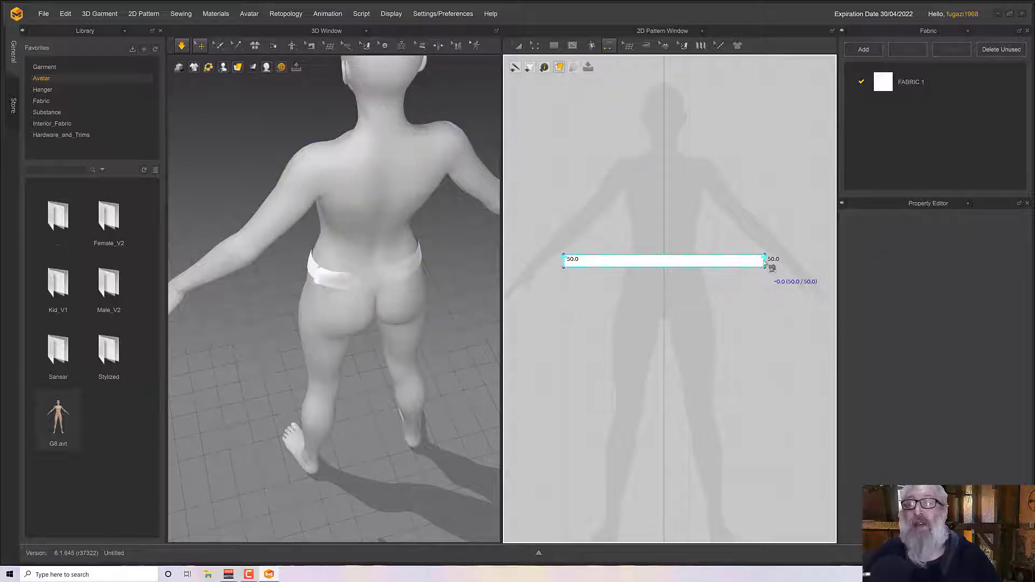
click(765, 262)
Step: Examine how the sewn waistband sits around the avatar's hips from several angles, near and far, toggling the simulation
right_drag(451, 302, 252, 263)
scroll(323, 291, down, 2)
scroll(322, 291, up, 6)
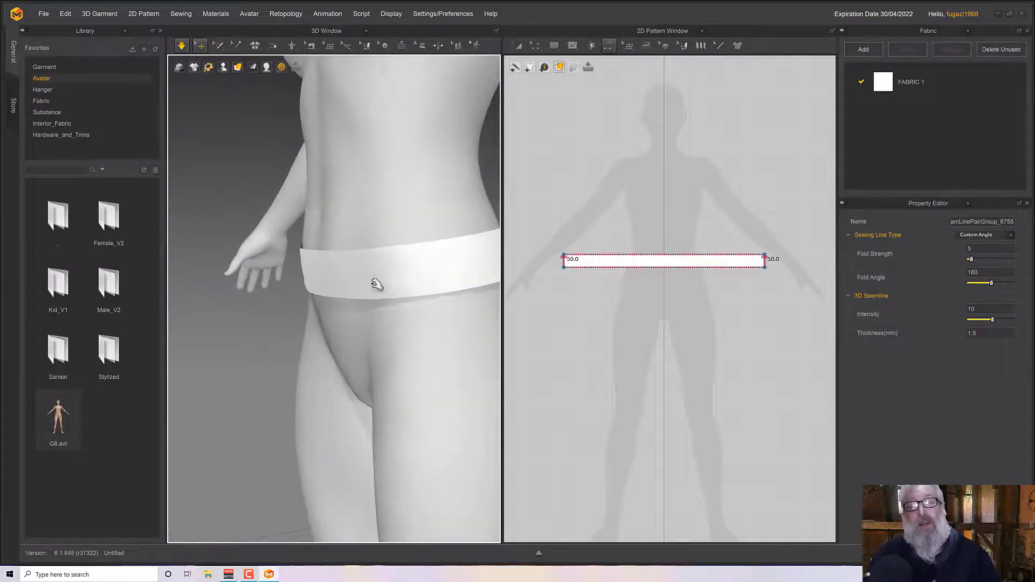
right_drag(376, 284, 319, 297)
click(351, 280)
right_drag(318, 313, 388, 289)
scroll(406, 266, down, 5)
key(space)
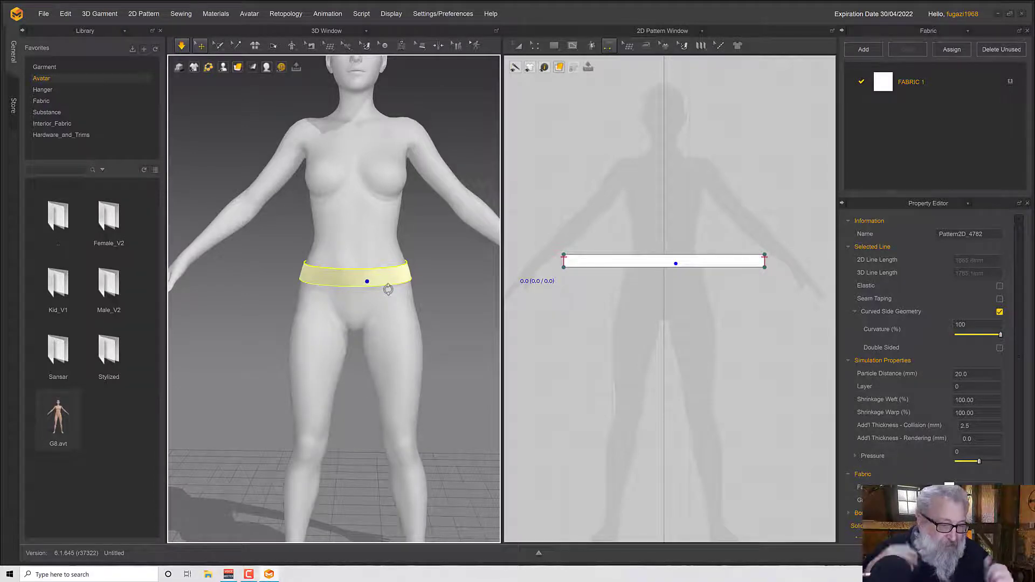
right_drag(370, 265, 404, 282)
scroll(388, 270, up, 3)
scroll(369, 269, down, 3)
scroll(409, 285, up, 1)
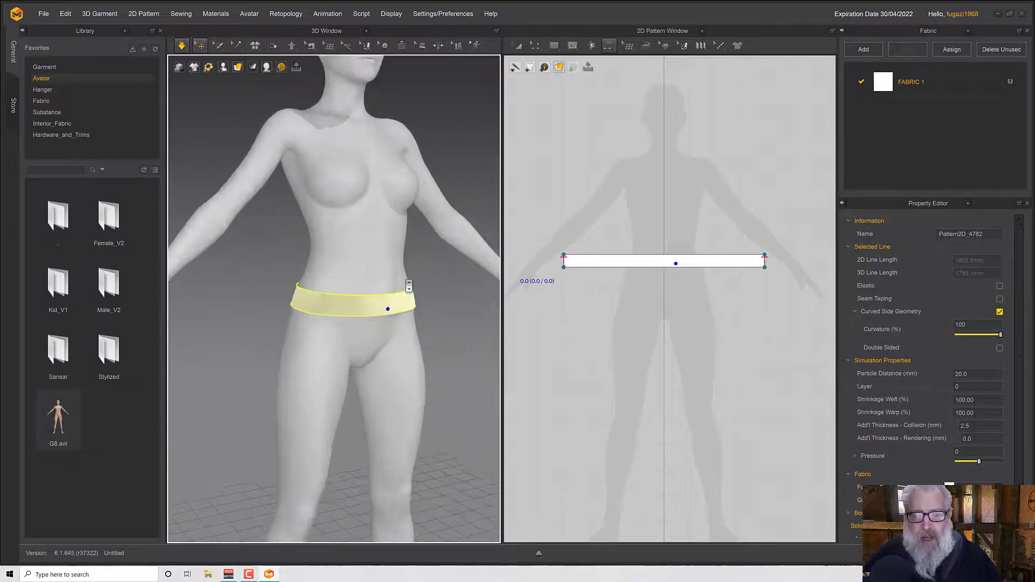
scroll(409, 286, up, 2)
mouse_move(412, 351)
right_down()
mouse_move(398, 361)
mouse_move(398, 338)
right_up()
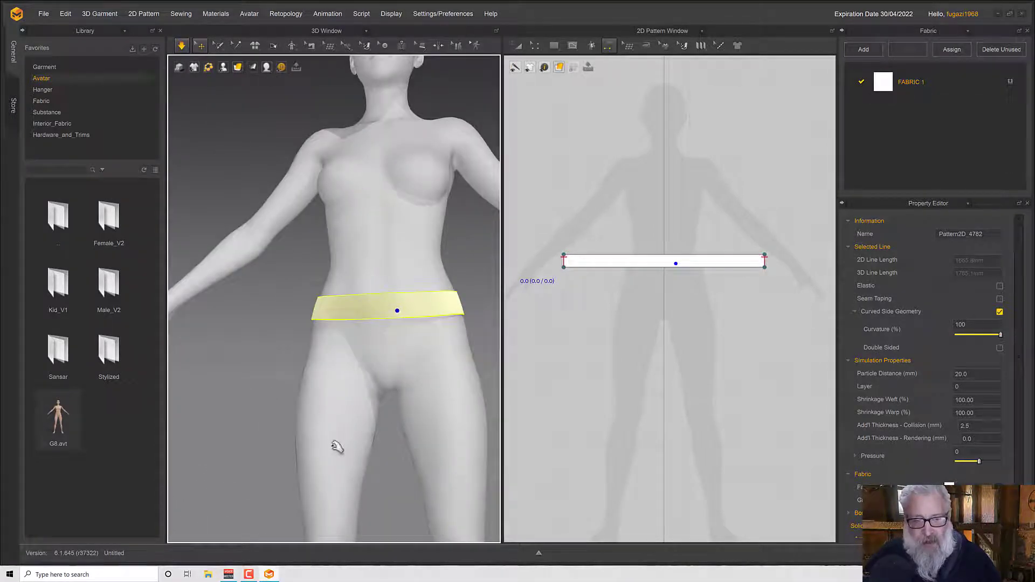
key(space)
middle_drag(347, 400, 346, 267)
right_drag(371, 340, 363, 381)
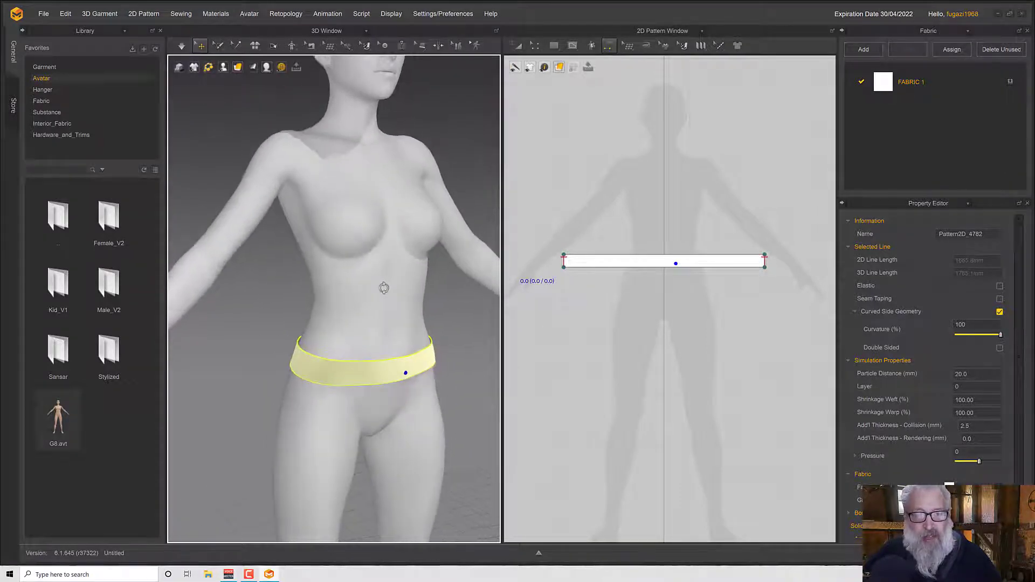
key(space)
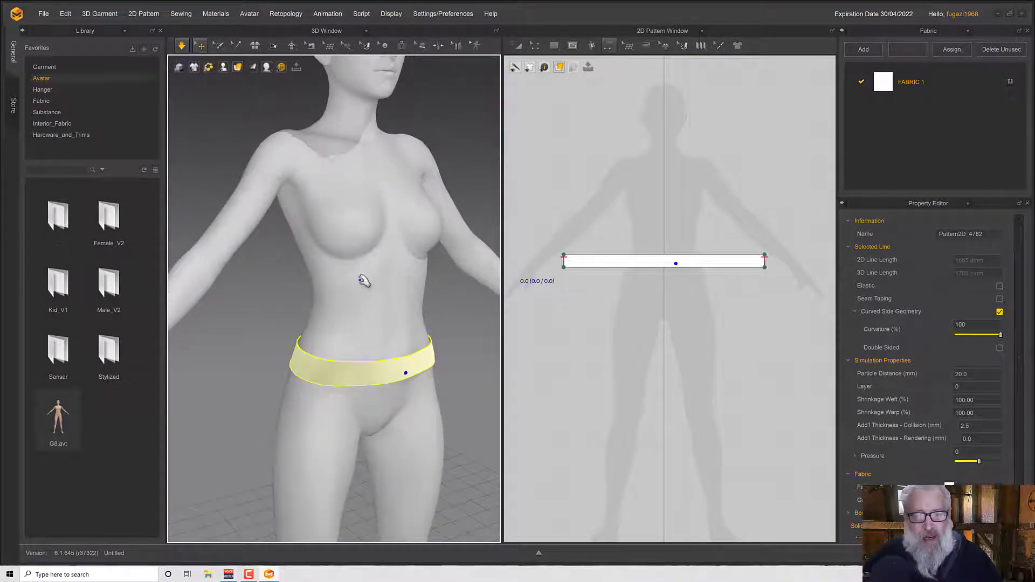
Step: Select the whole avatar mesh and set its Skin Offset to 1.0 mm
click(400, 270)
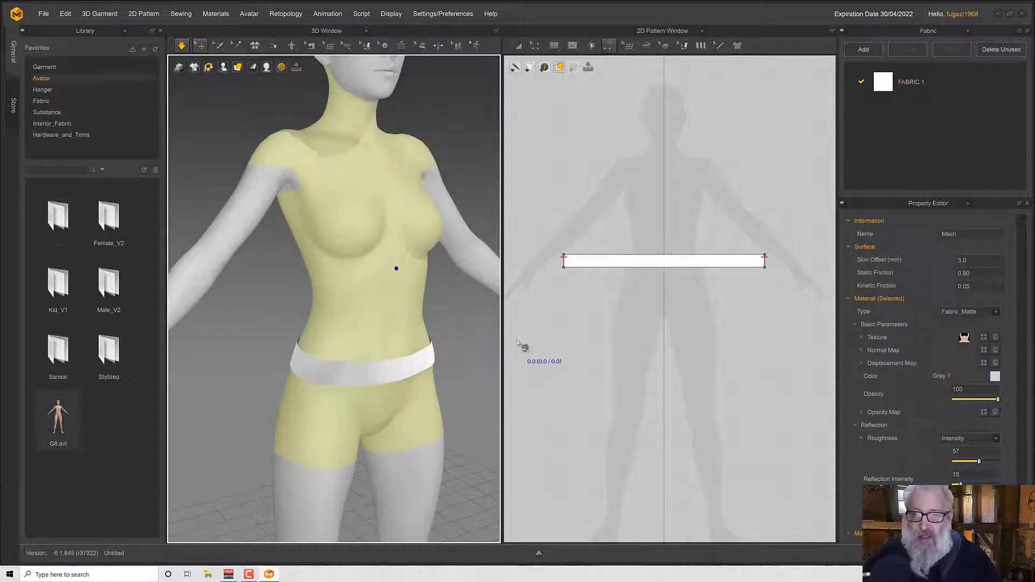
click(391, 267)
key(ctrl+a)
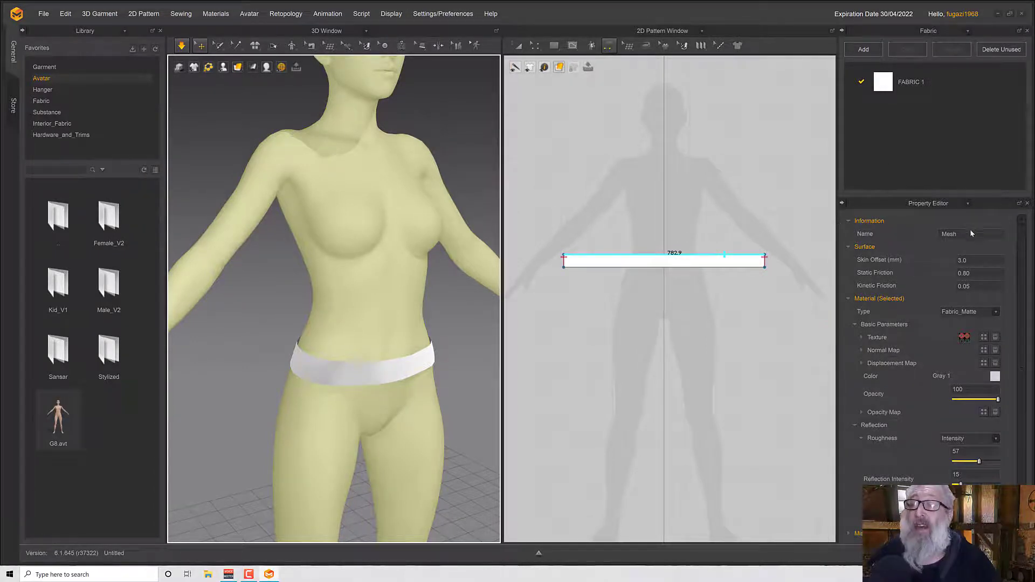
click(976, 262)
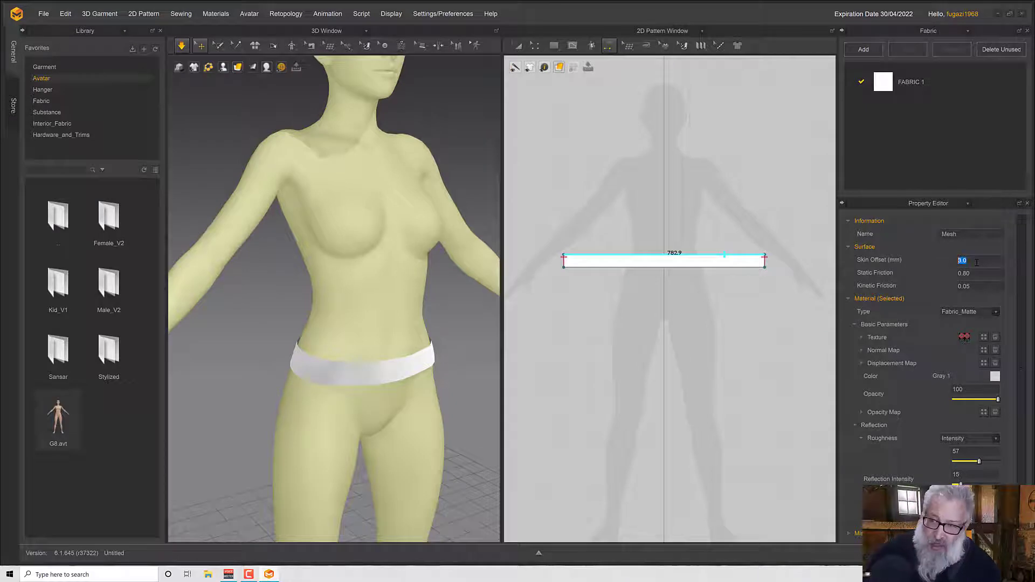
text(1.0)
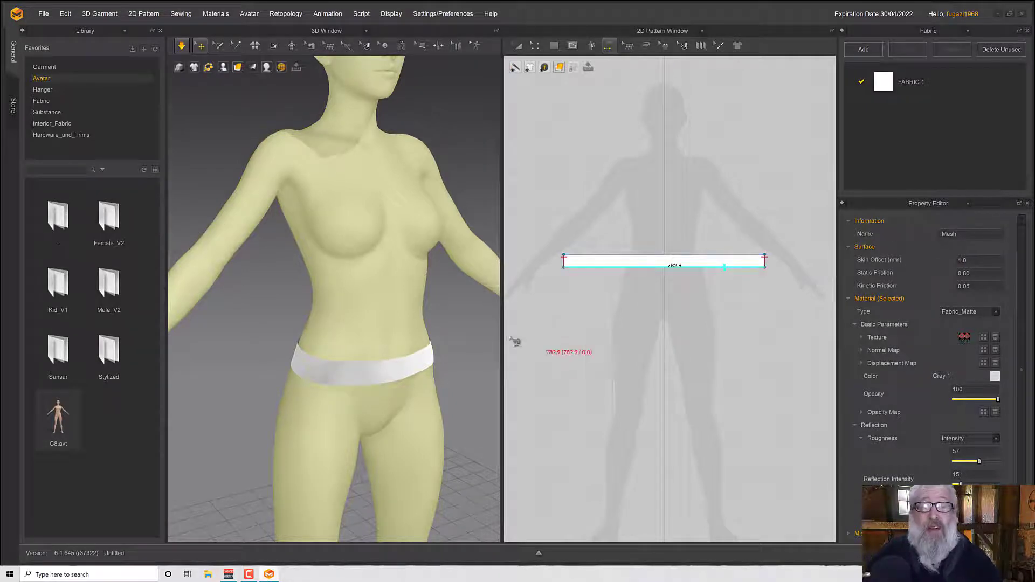
Step: Simulate the waistband against the reduced skin offset and examine its fit from the side and front
right_drag(438, 348, 391, 359)
key(space)
click(386, 364)
key(space)
scroll(441, 366, down, 10)
scroll(392, 361, down, 3)
scroll(393, 360, up, 3)
scroll(393, 358, up, 3)
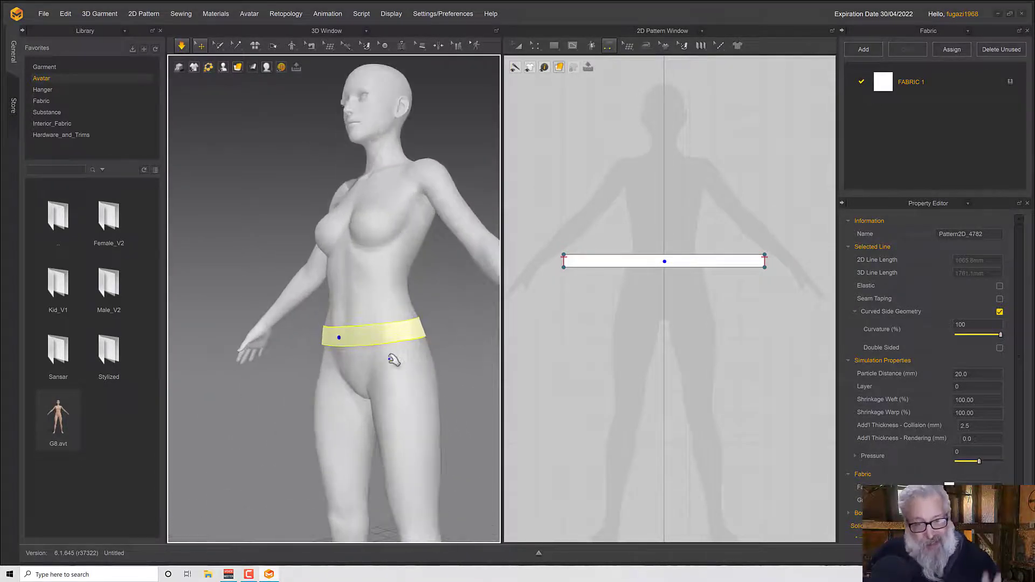
scroll(393, 362, up, 2)
right_drag(402, 366, 398, 369)
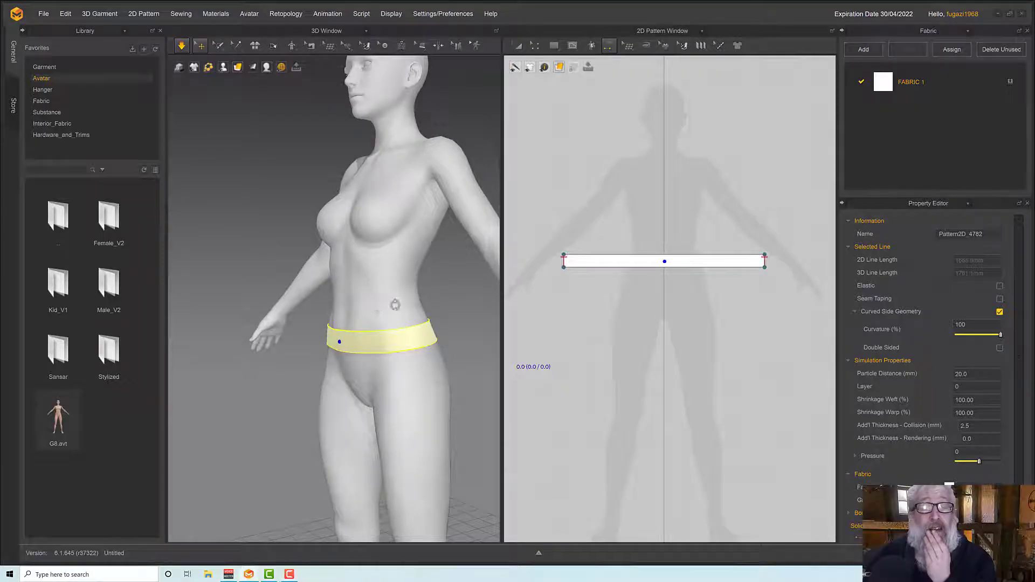
right_drag(395, 303, 376, 365)
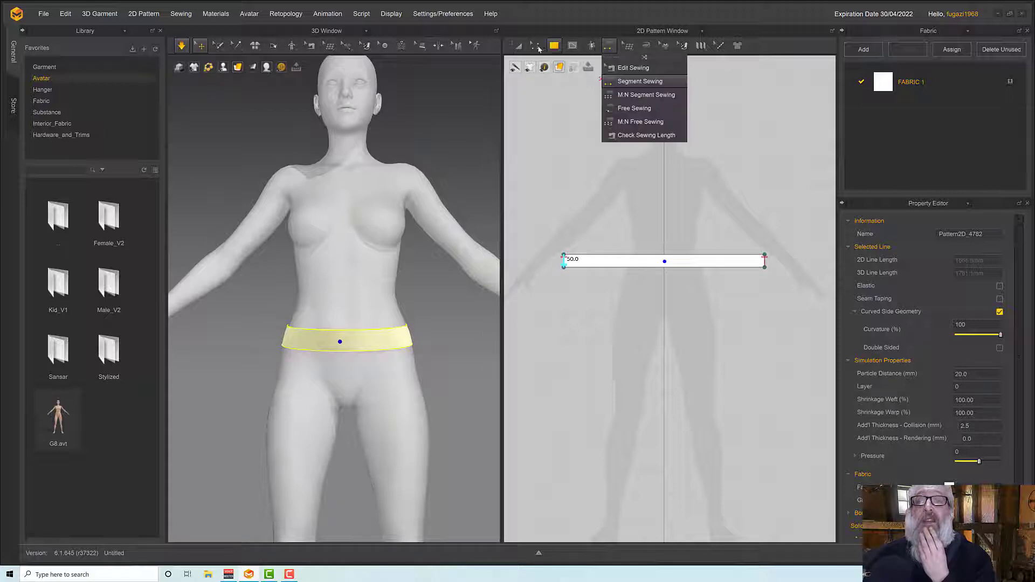
Step: Split the waistband pattern's lower edge uniformly into 2 segments
click(536, 47)
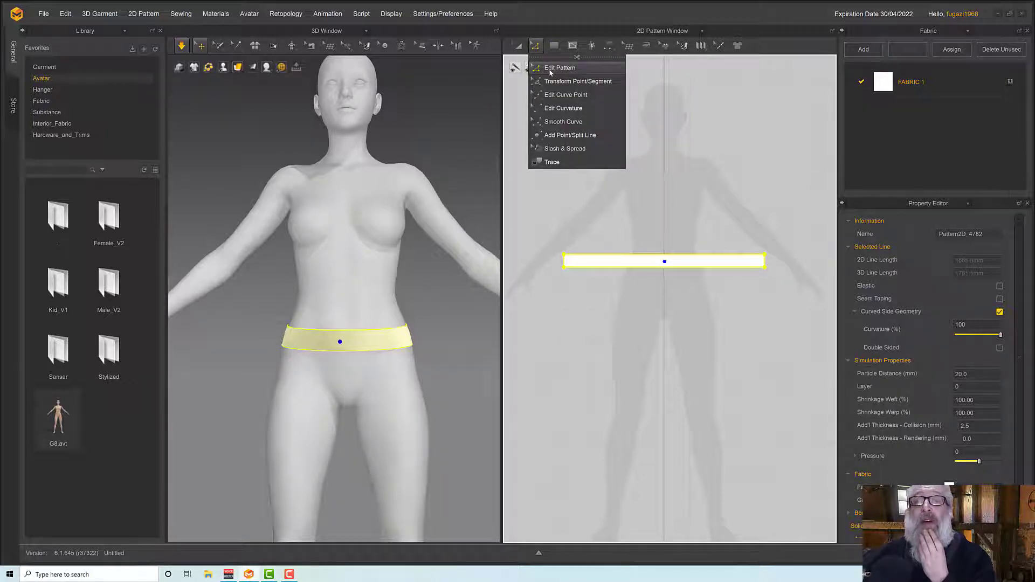
click(551, 69)
click(667, 277)
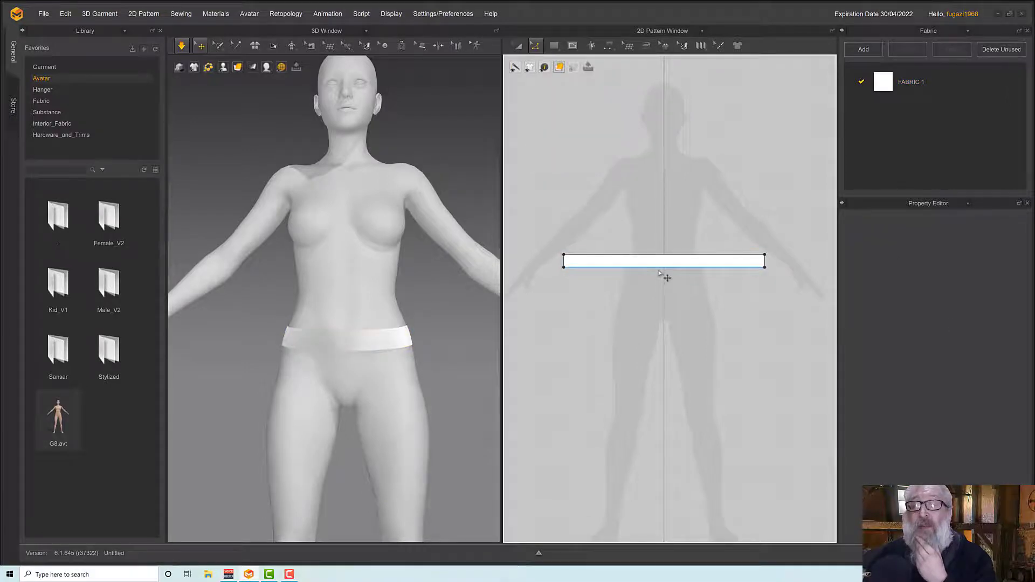
right_click(659, 271)
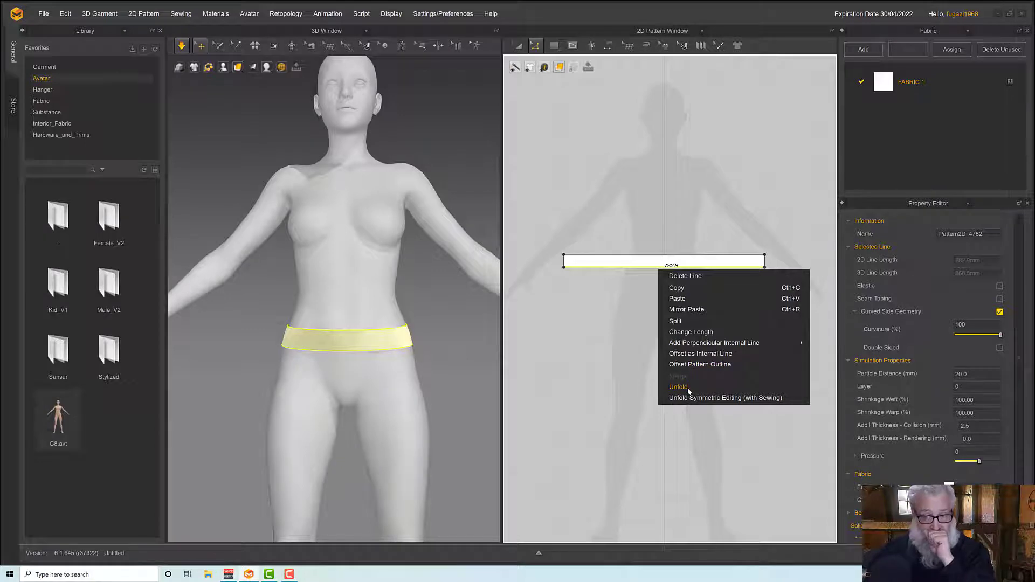
click(685, 322)
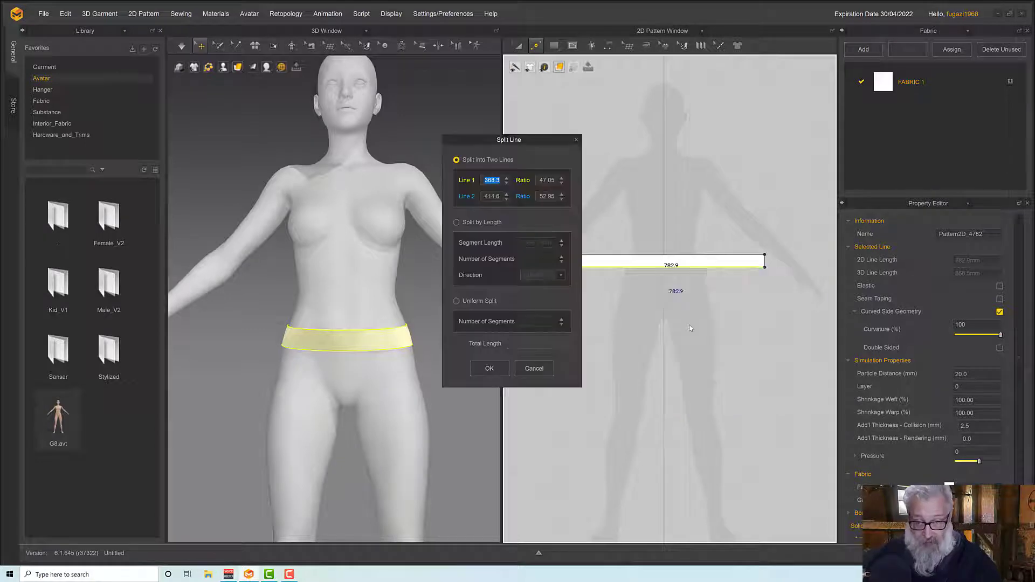
click(457, 301)
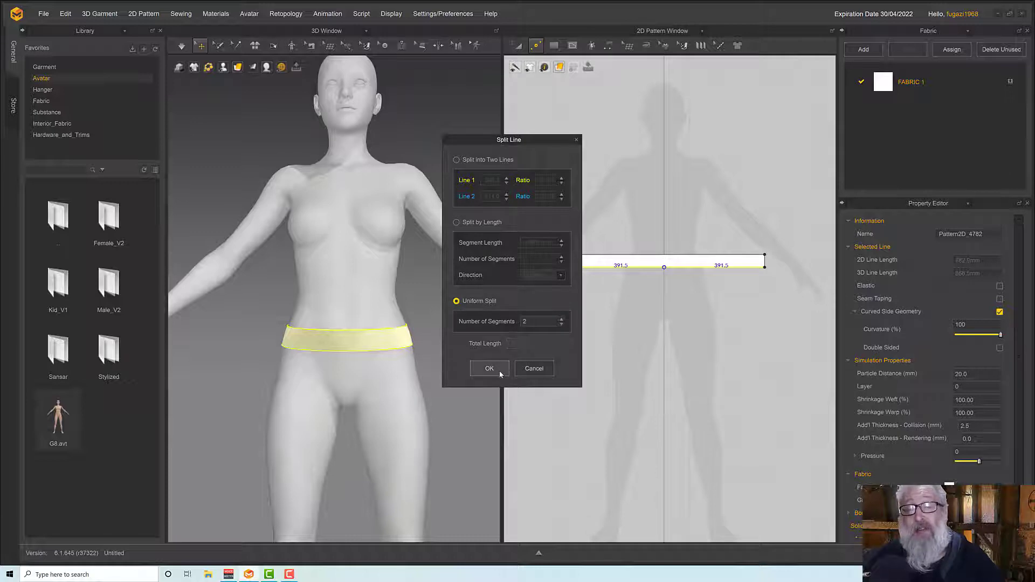
click(489, 368)
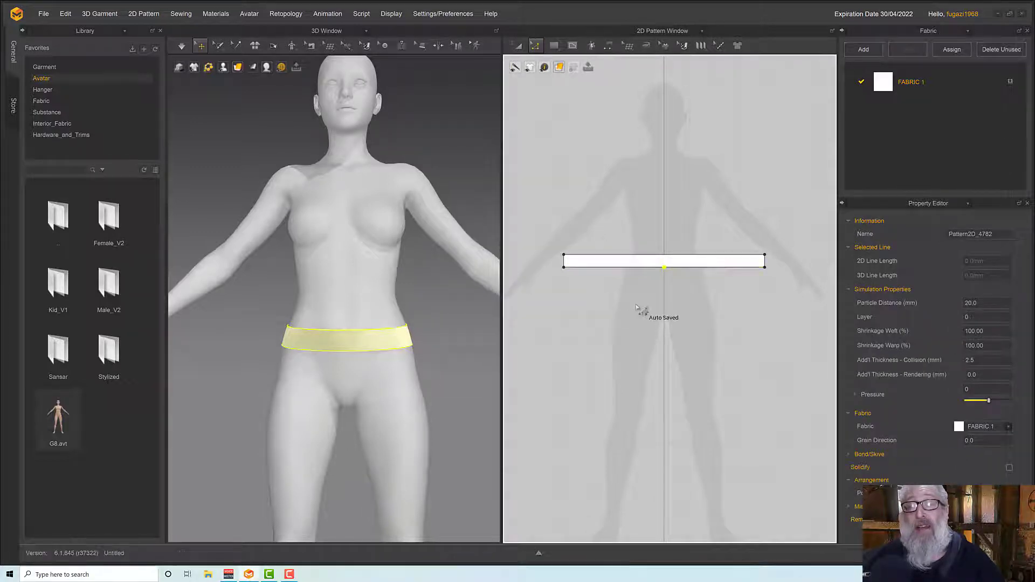
Step: Create a rectangle pattern 391.5 mm wide and 700 mm high and place it directly beneath the waistband's left half
click(624, 268)
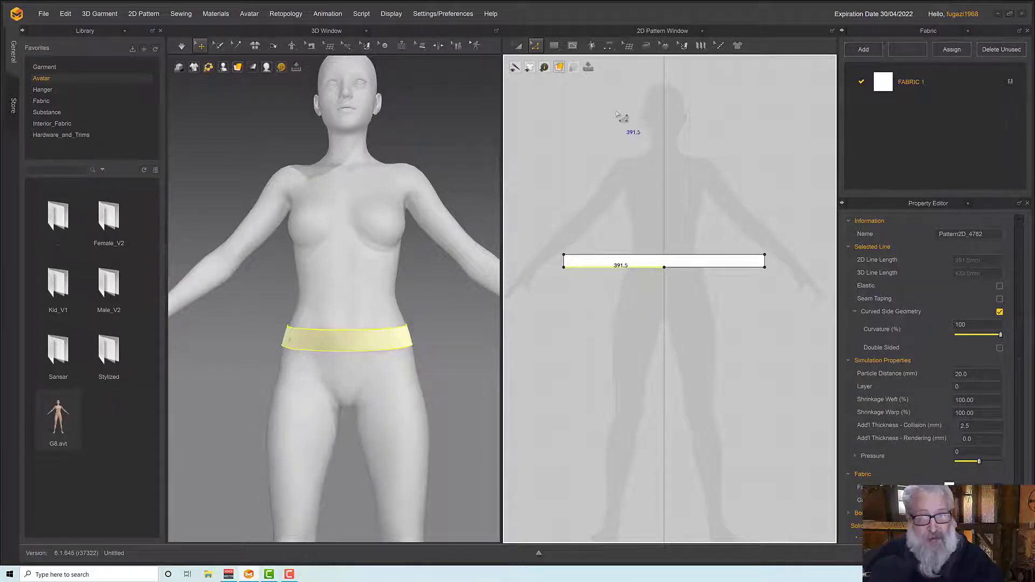
click(555, 47)
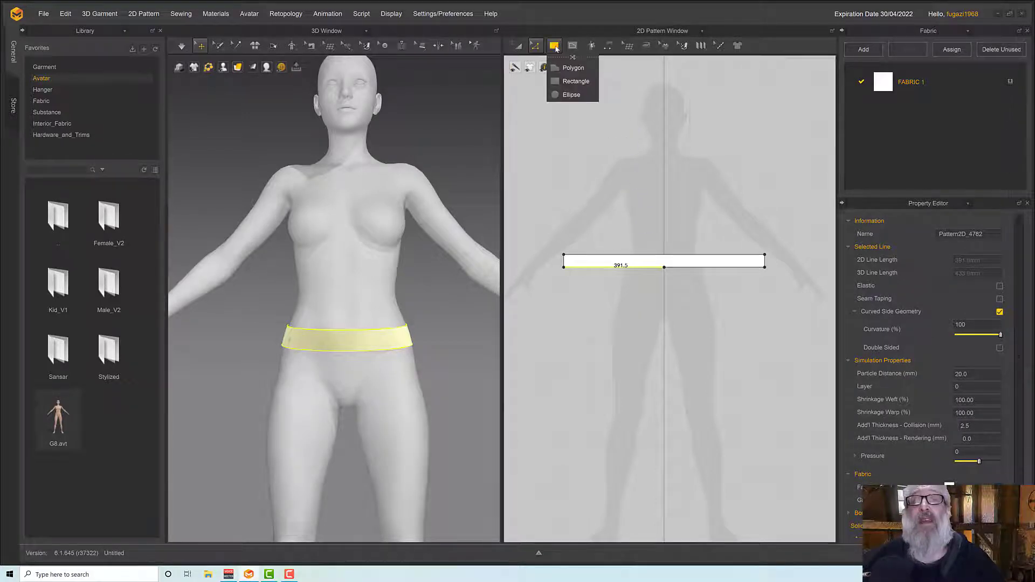
click(573, 82)
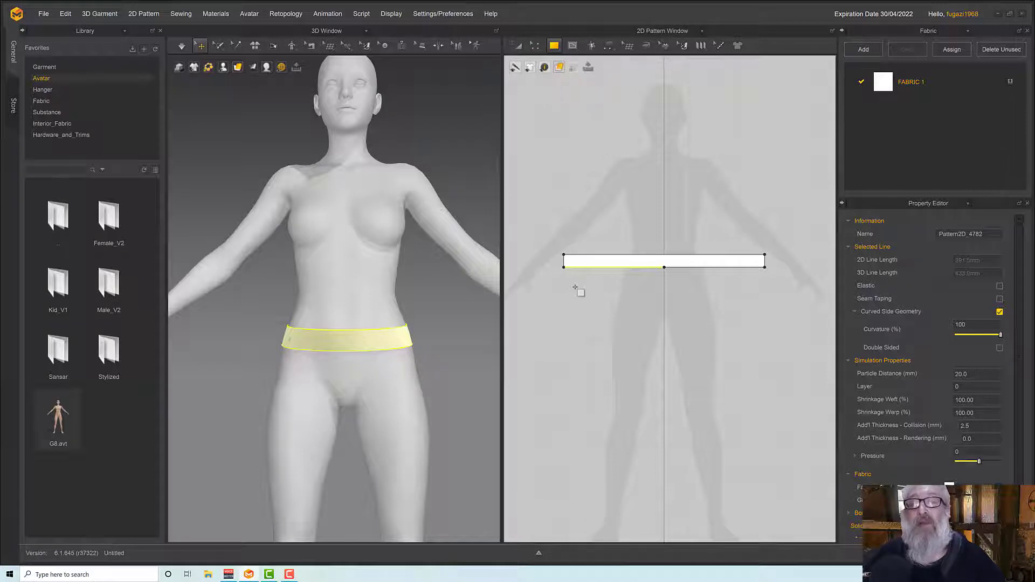
click(565, 288)
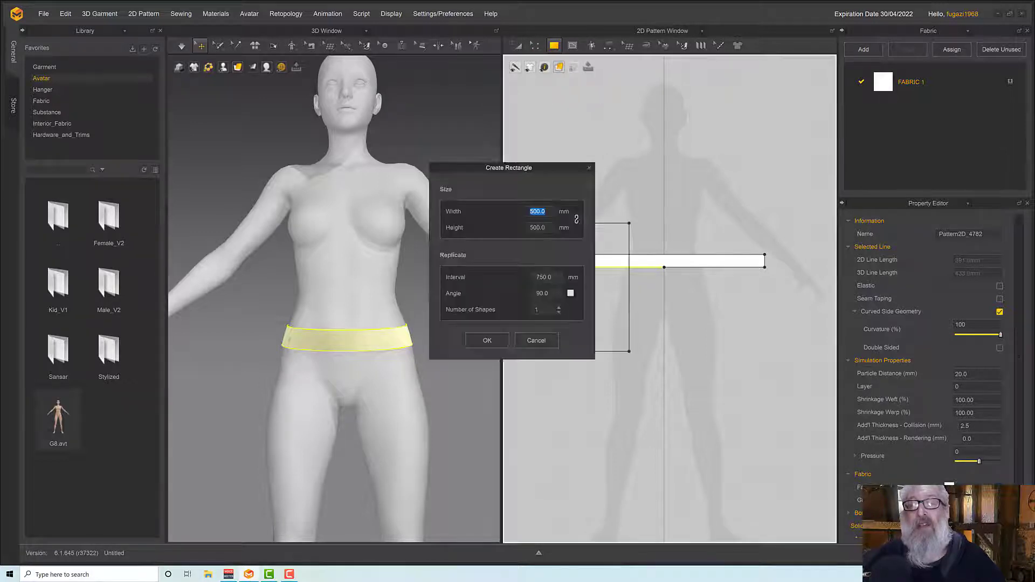
text(391.5)
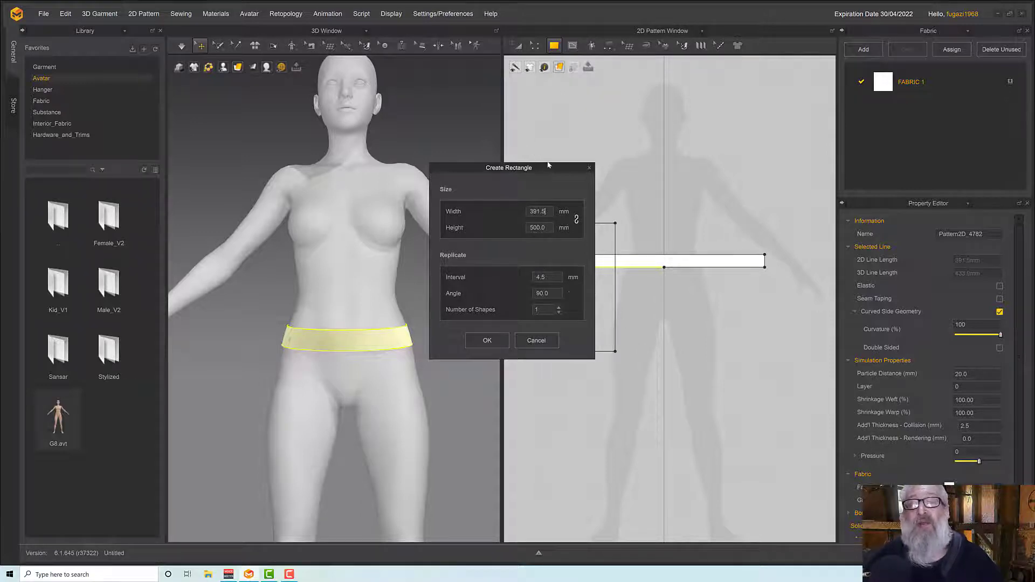
drag(548, 164, 447, 163)
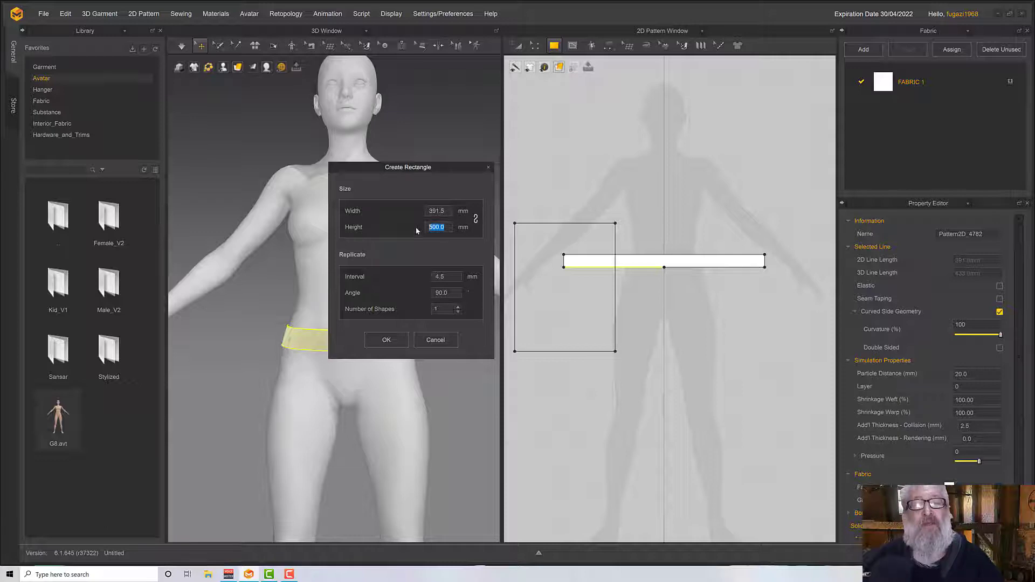
text(700)
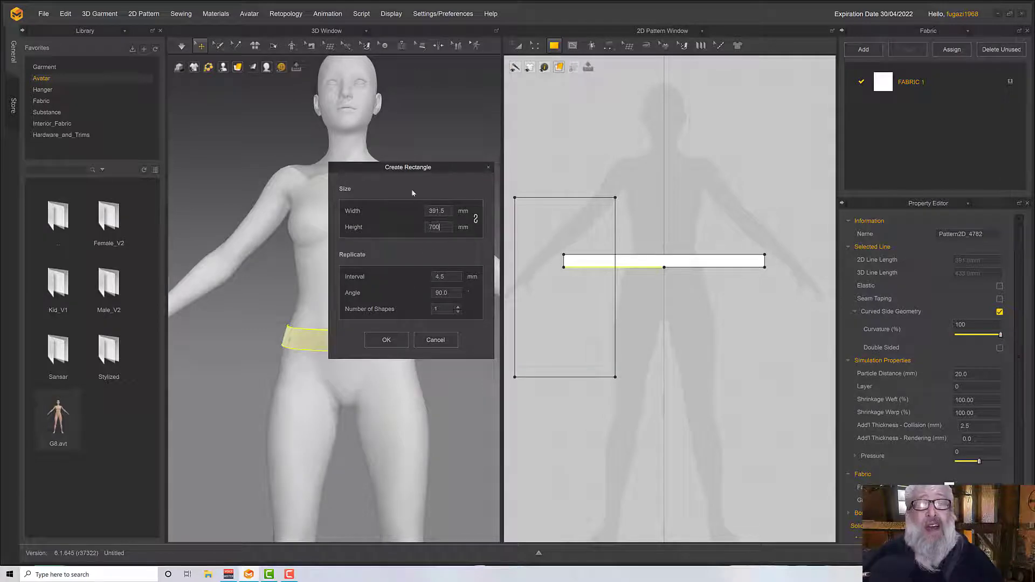
click(387, 340)
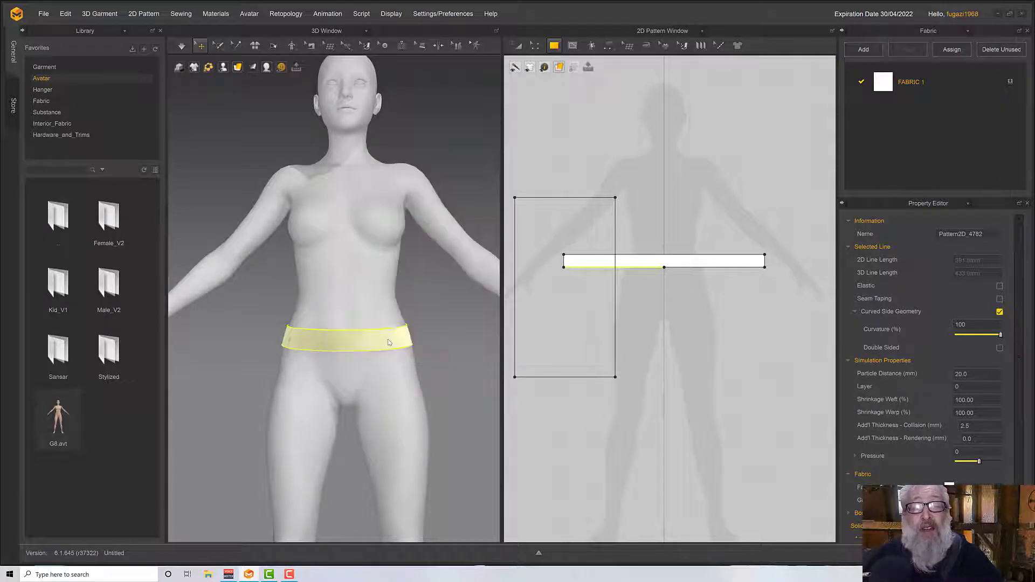
click(518, 47)
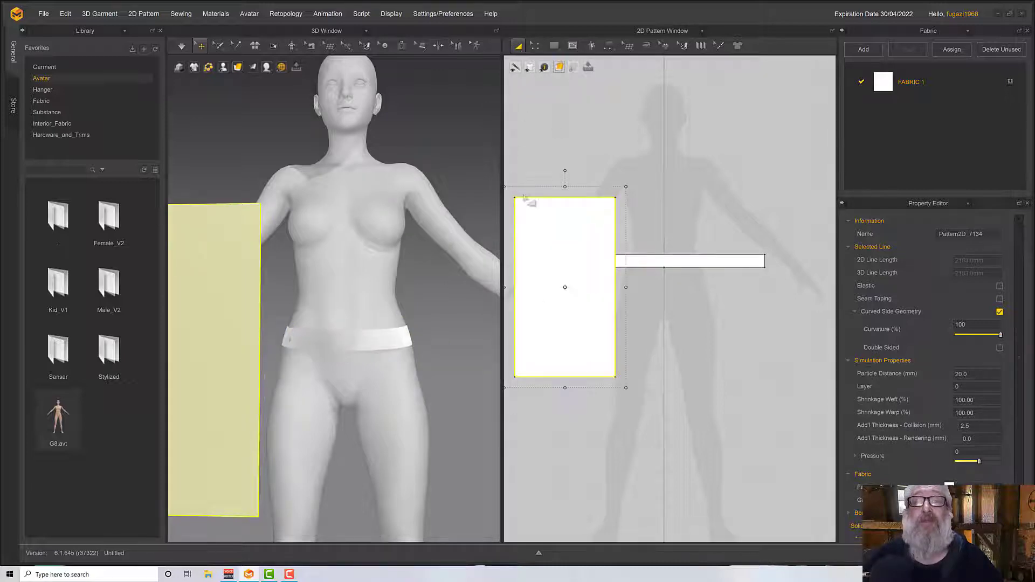
drag(560, 266, 605, 337)
Step: Move the rectangular panel in the 3D view across to the avatar's left side
click(388, 397)
scroll(404, 358, up, 2)
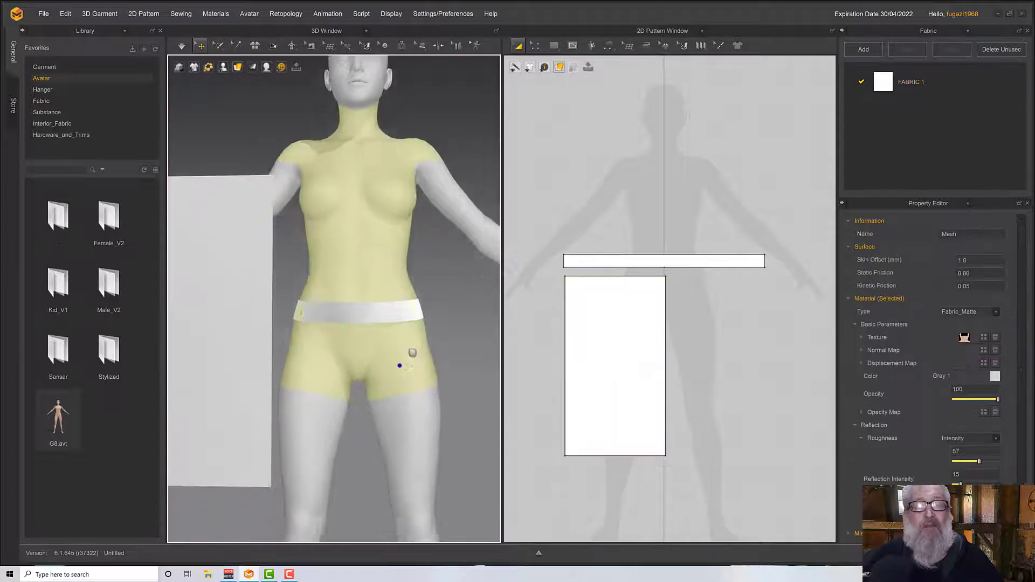
scroll(419, 323, down, 5)
click(268, 276)
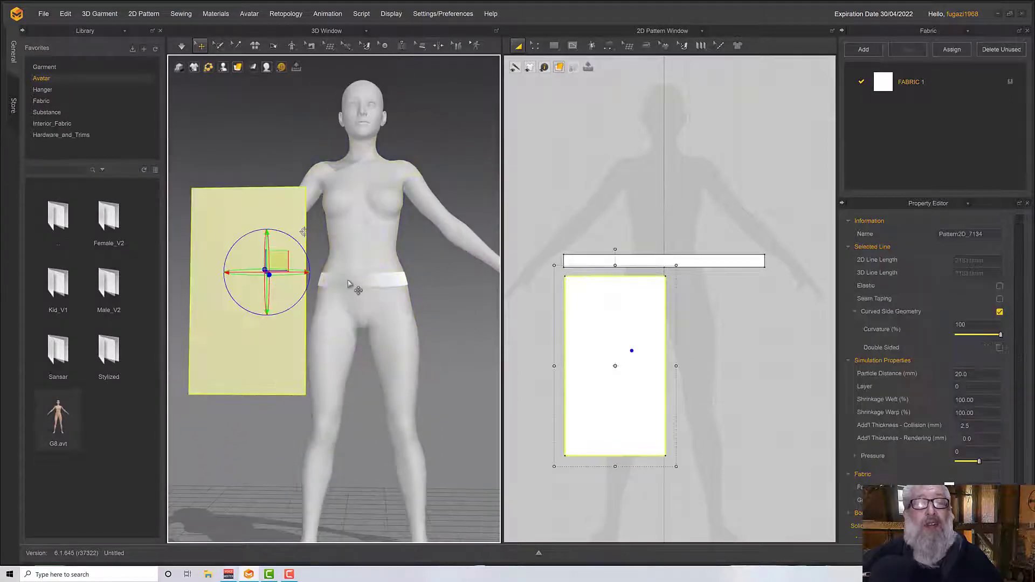
right_drag(355, 288, 325, 285)
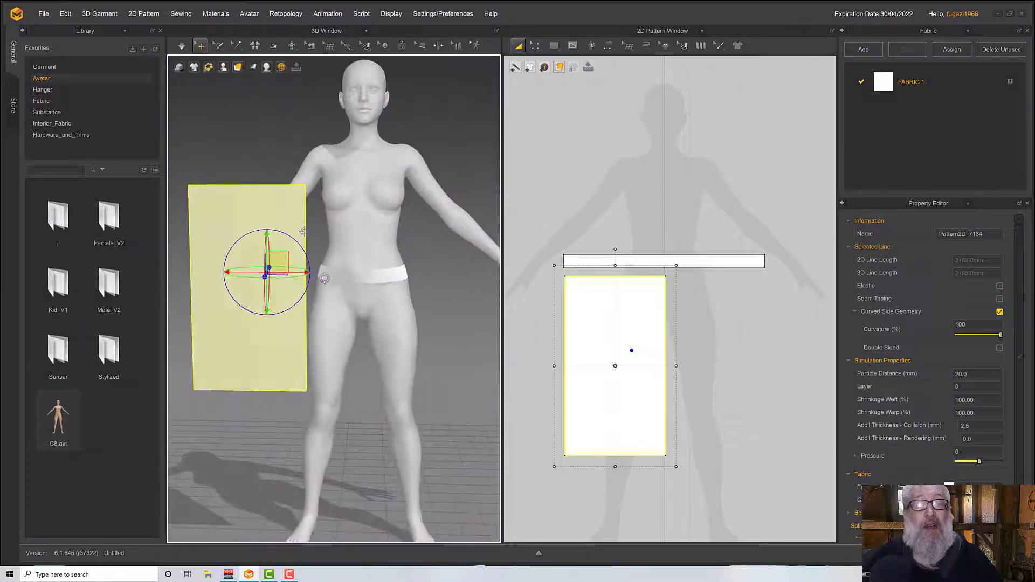
drag(279, 263, 512, 283)
right_drag(407, 313, 464, 319)
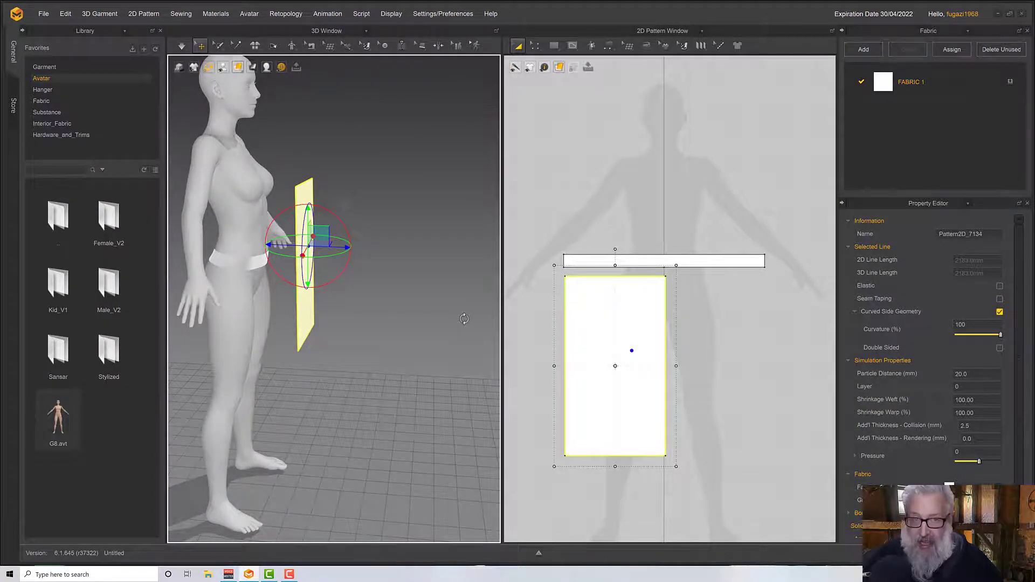
Step: Show the avatar's arrangement points and wrap the panel around the outside of the right leg
key(shift+f)
right_drag(455, 323, 411, 315)
middle_drag(413, 317, 477, 305)
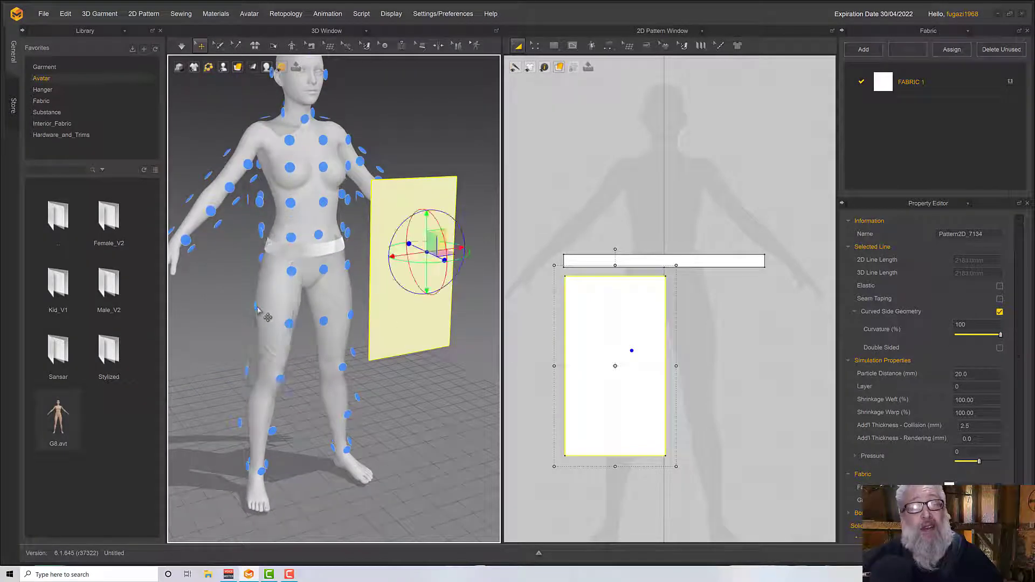
click(247, 371)
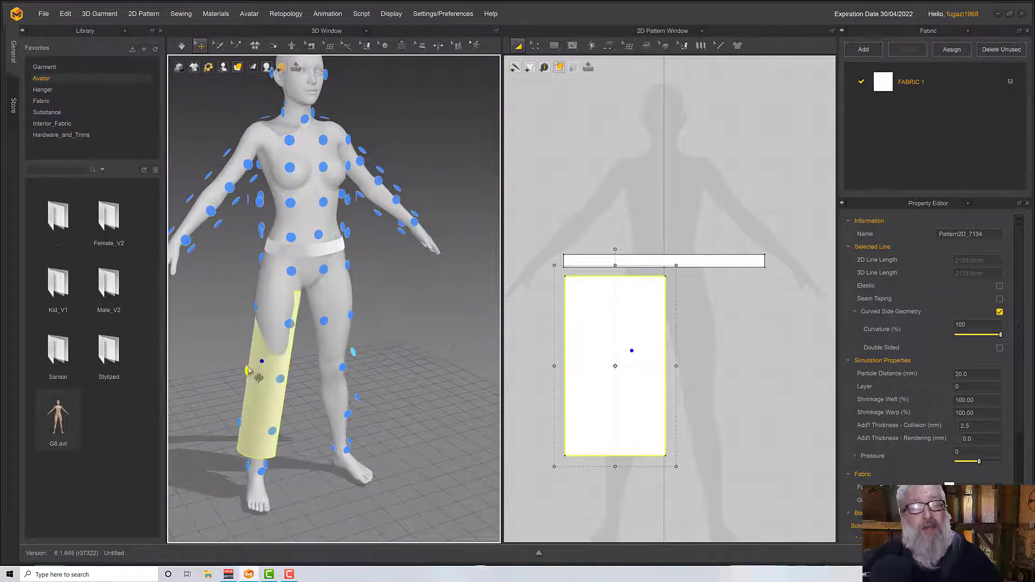
Step: Move the wrapped panel up and outward so its upper edge sits just below the waistband
right_drag(311, 346, 291, 355)
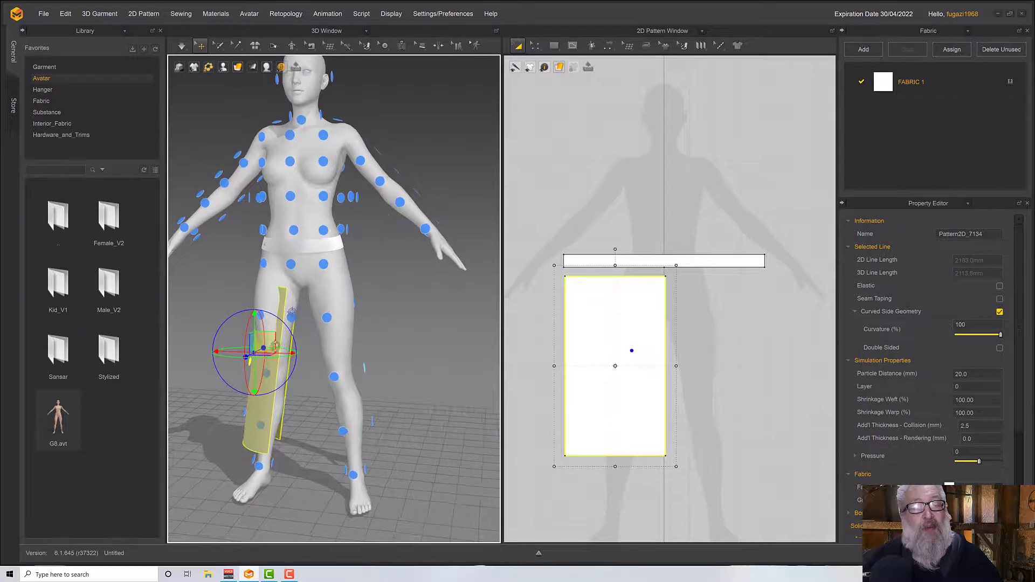
drag(264, 340, 247, 307)
right_drag(253, 309, 385, 307)
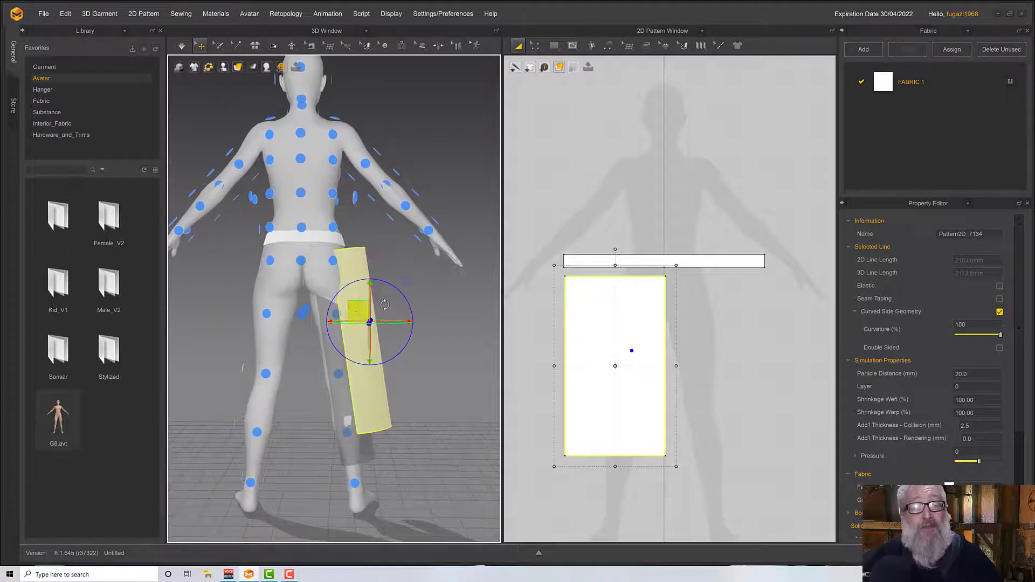
scroll(345, 297, up, 3)
scroll(346, 293, down, 5)
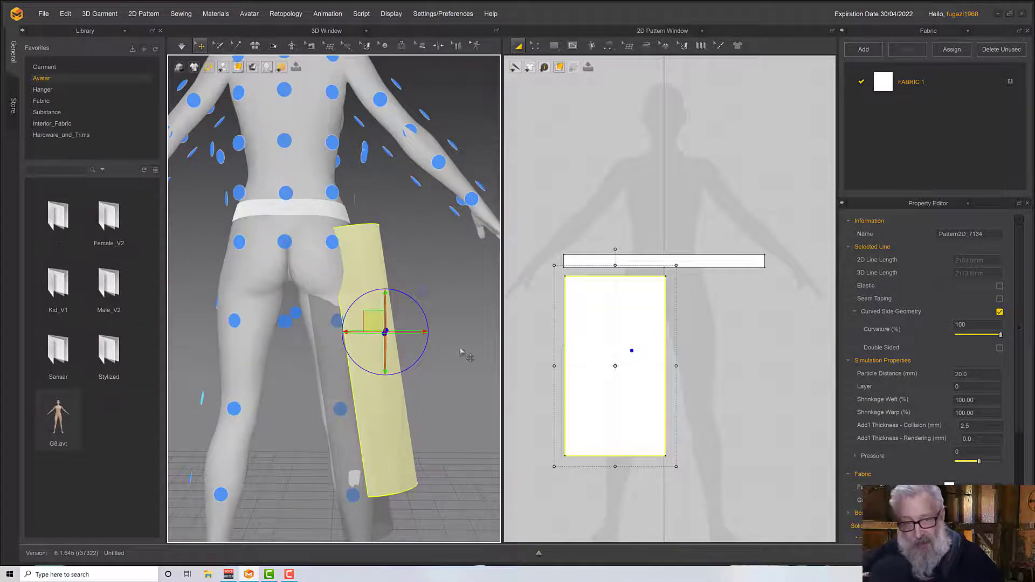
Step: Segment-sew the panel's upper edge to the left half of the waistband's lower edge
click(607, 46)
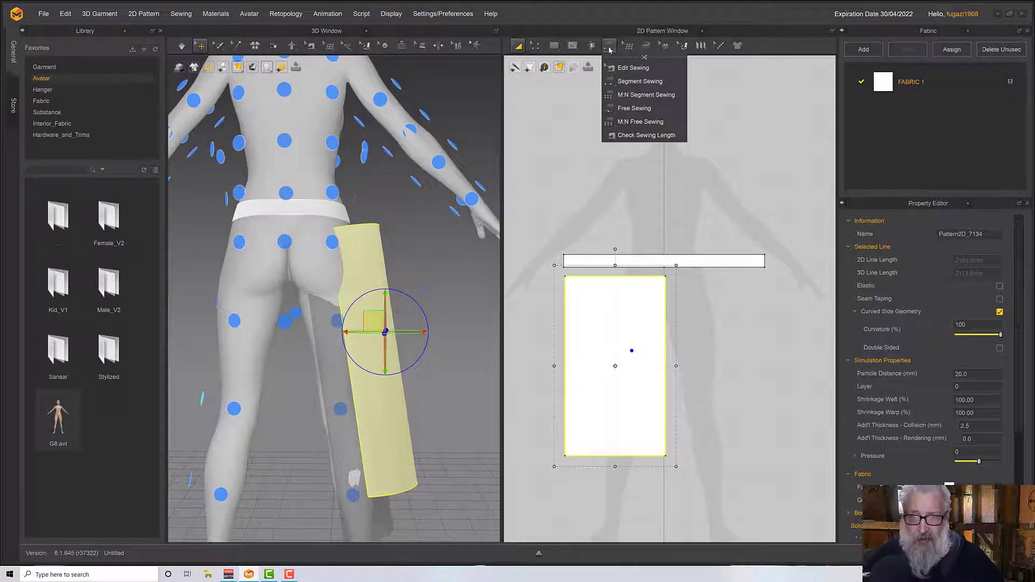
click(583, 276)
click(577, 268)
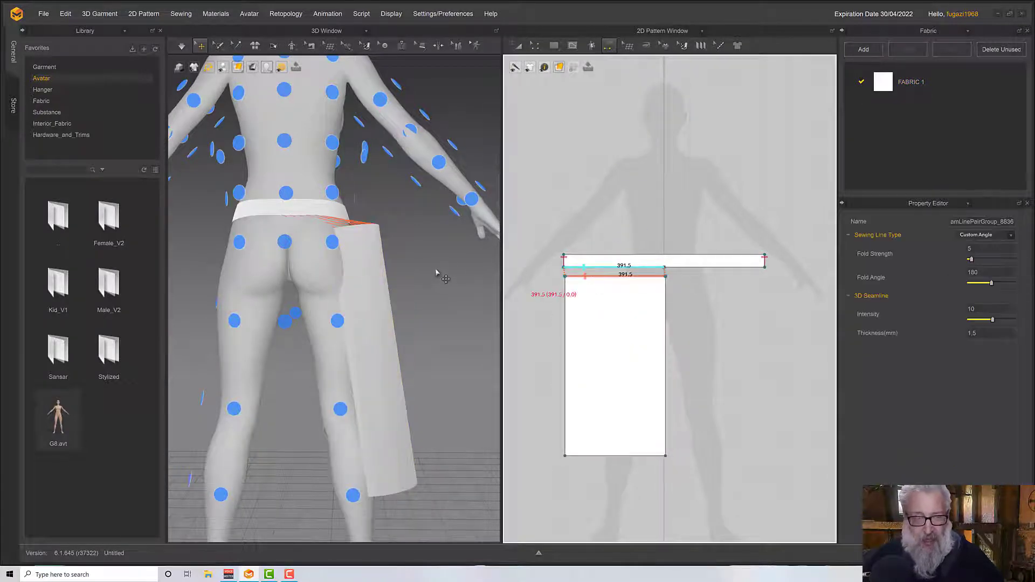
Step: Simulate the garment and pull the sewn panel downward so it hangs from the waistband around the right leg
key(space)
right_drag(444, 269, 353, 281)
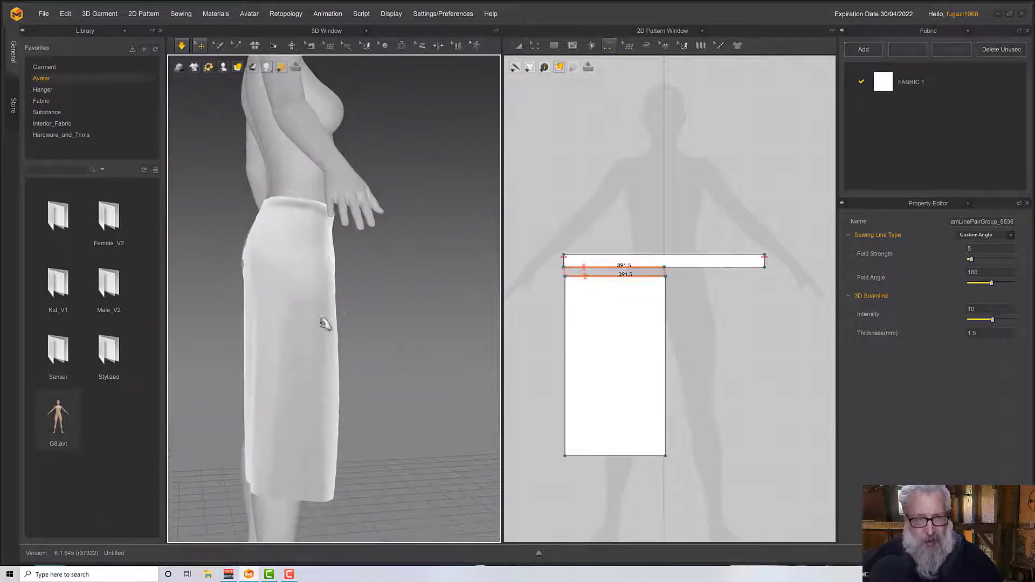
drag(295, 346, 293, 416)
key(space)
right_drag(372, 384, 415, 335)
key(space)
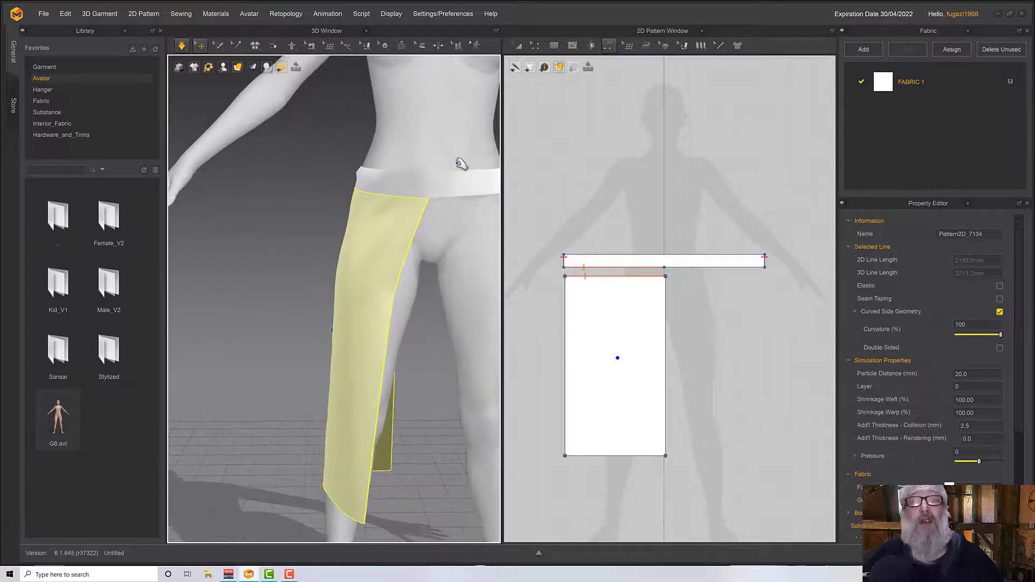
Step: Examine where the panel's side edges fall against the body's centre and crotch at the front and back
click(467, 184)
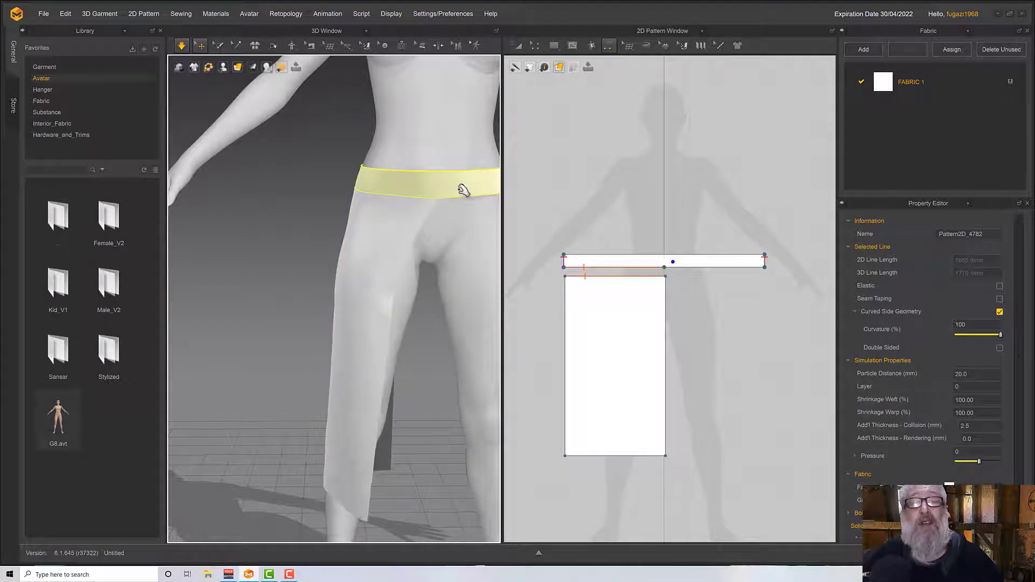
right_drag(469, 185, 550, 204)
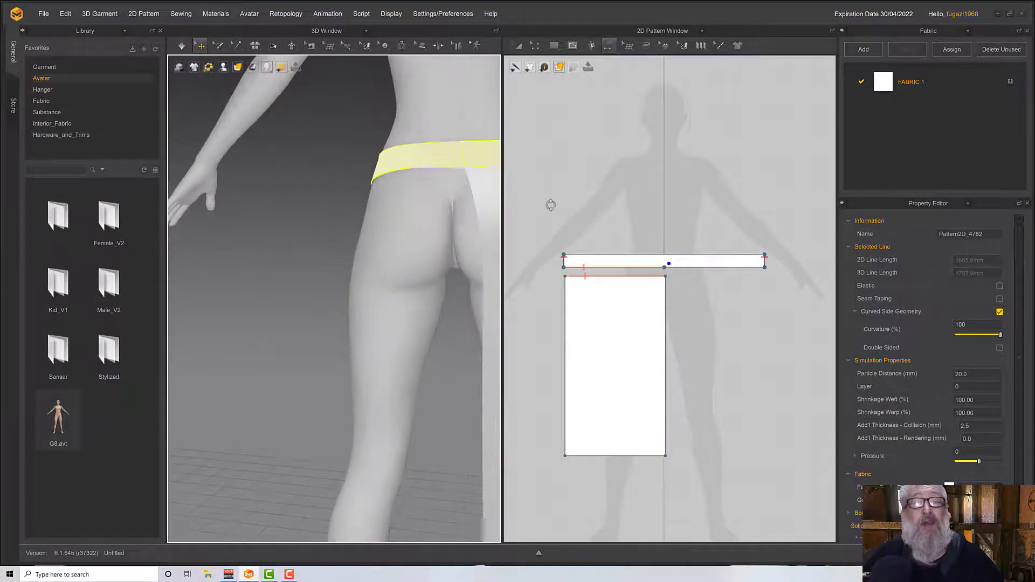
scroll(451, 201, up, 3)
right_drag(447, 201, 420, 161)
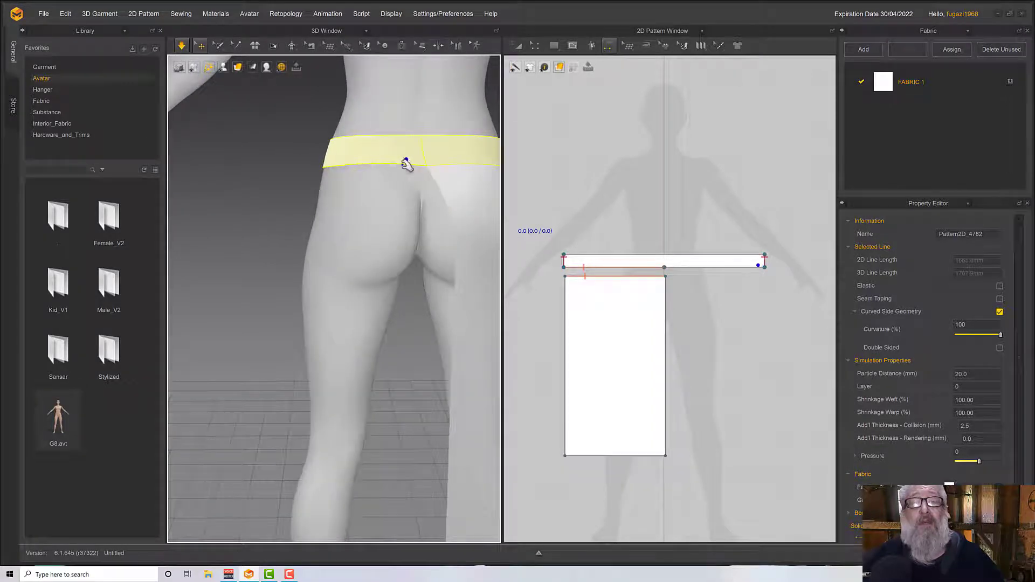
right_drag(419, 168, 443, 182)
middle_drag(443, 182, 442, 173)
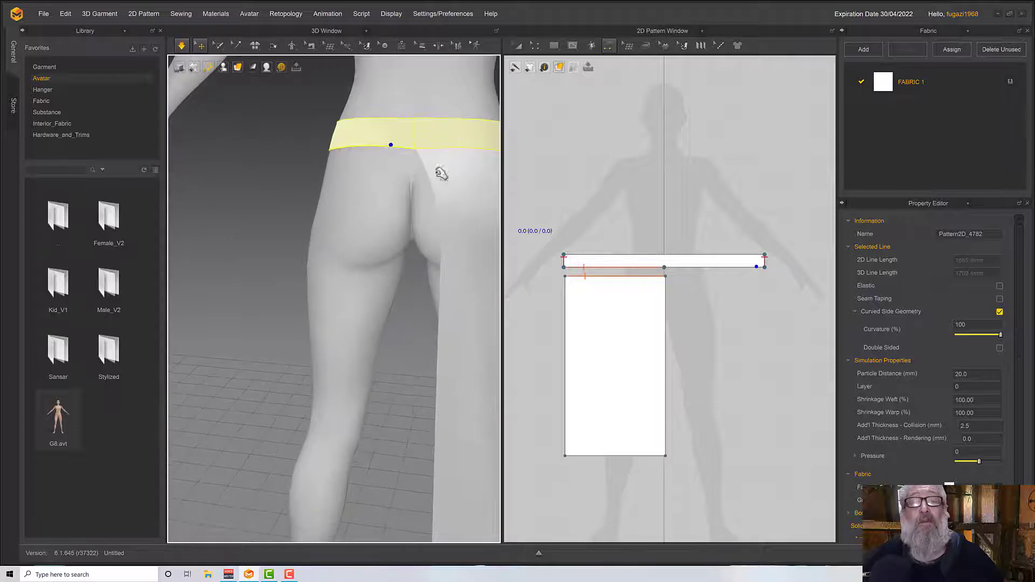
right_drag(473, 263, 430, 224)
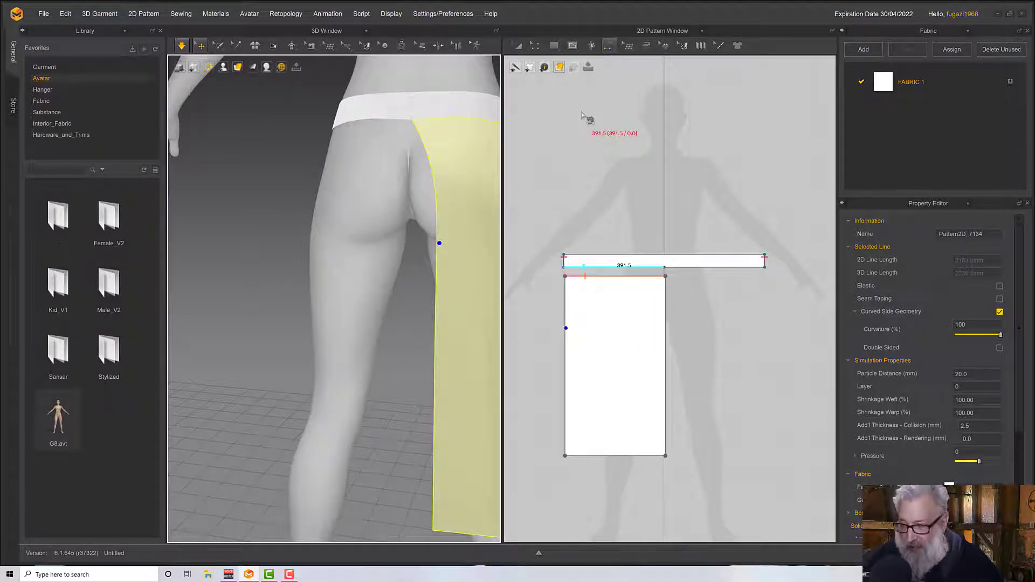
Step: Split the panel's left edge at crotch level, with Line 1 set to 501 mm
mouse_move(539, 50)
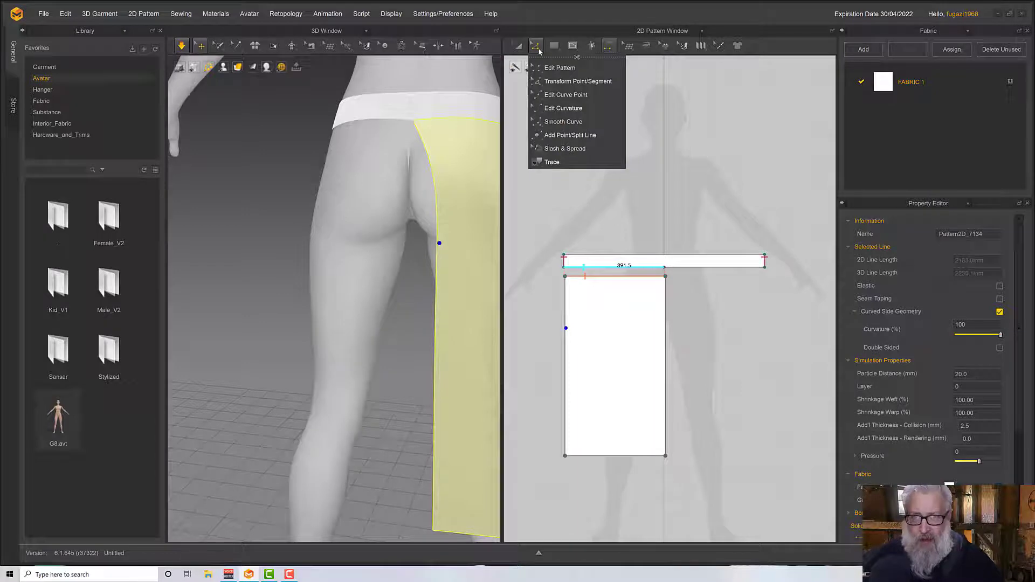
click(570, 134)
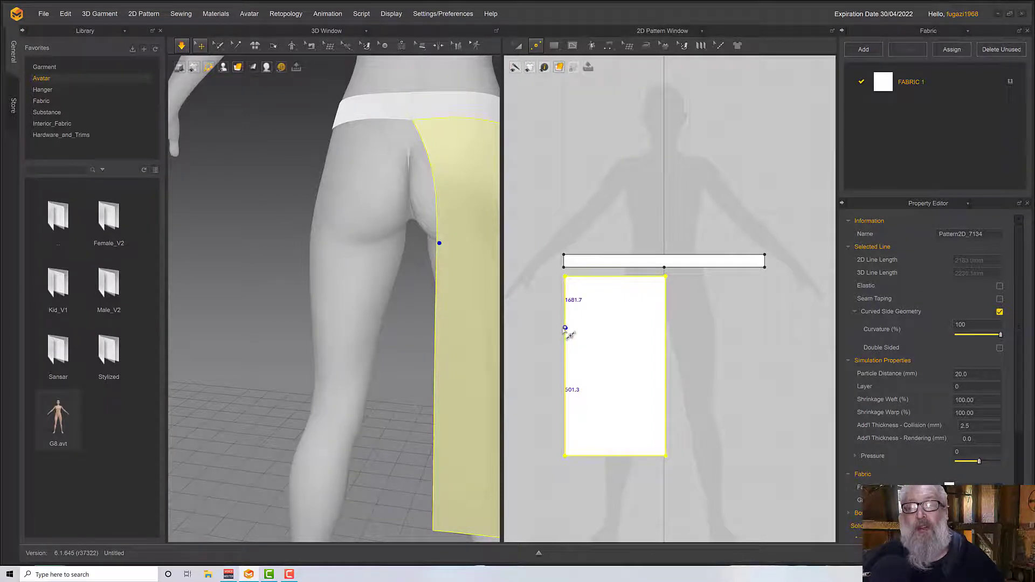
click(565, 329)
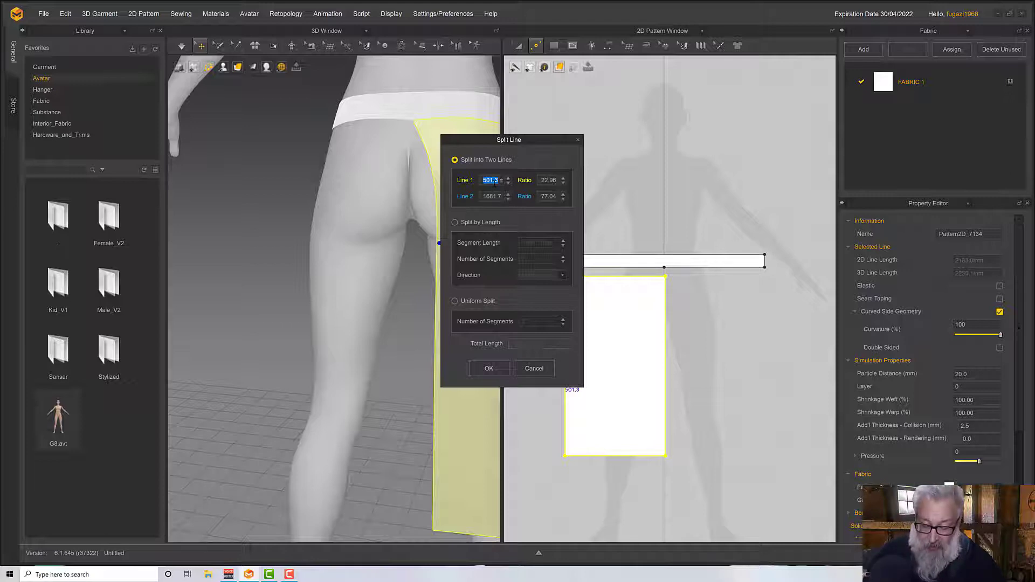
text(50)
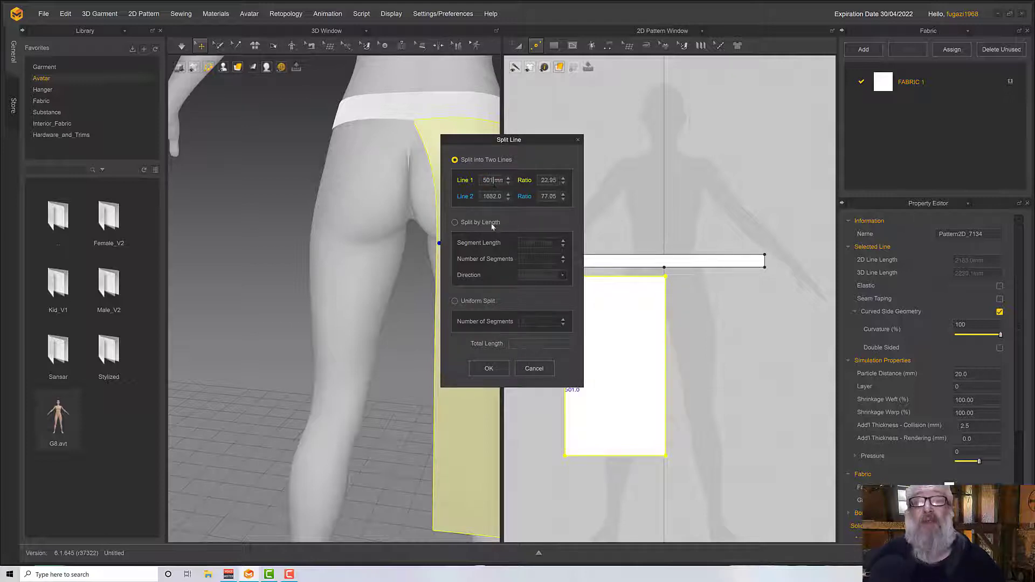
text(1)
click(488, 368)
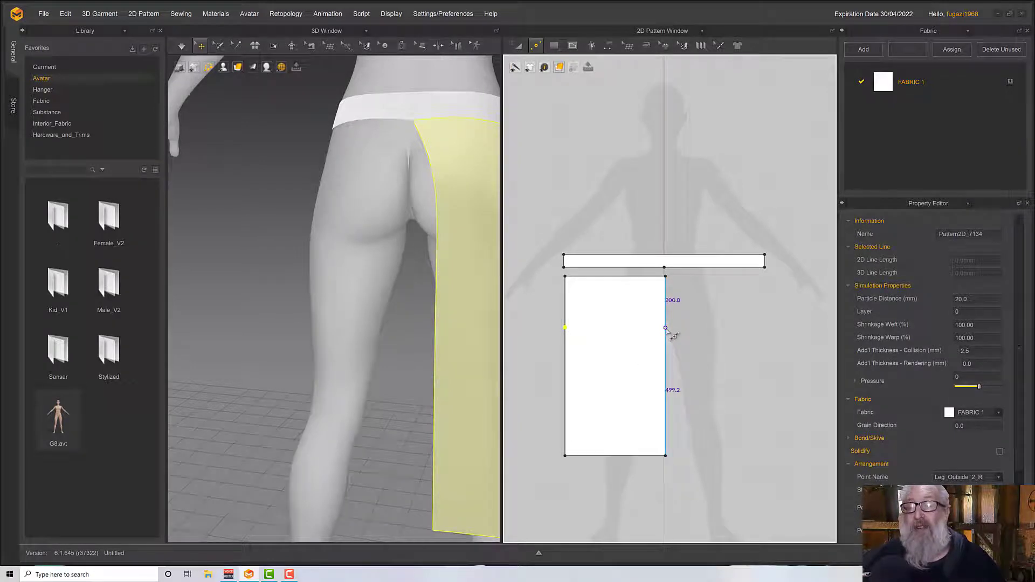
Step: Split the panel's right edge at the matching height, with Line 2 set to 501 mm
right_click(666, 328)
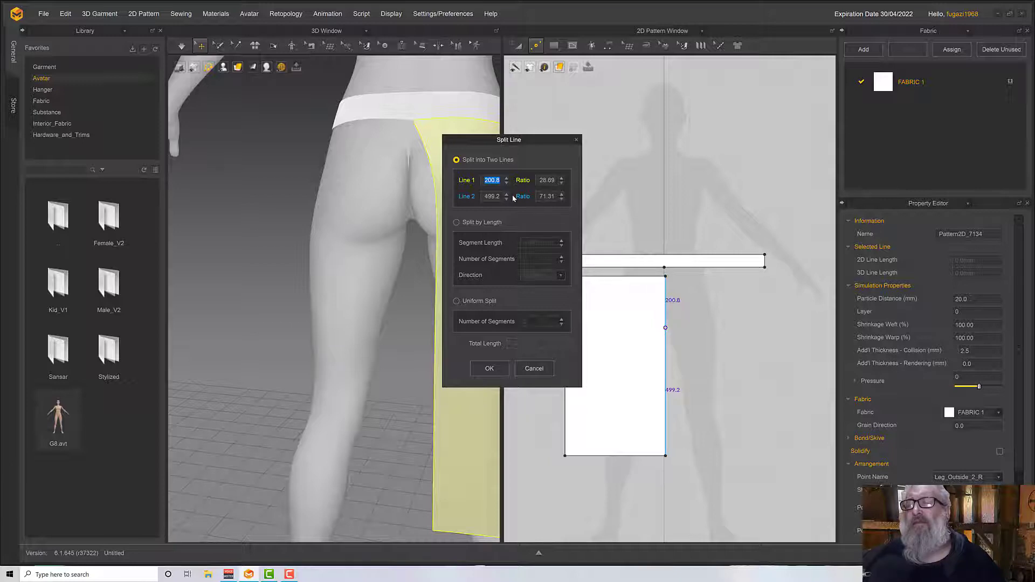
text(501)
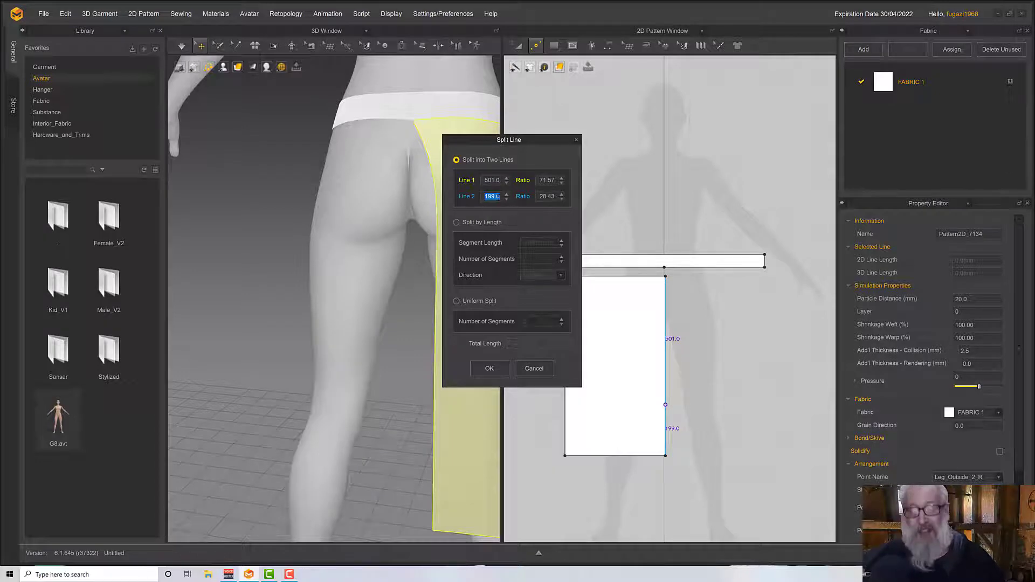
text(501)
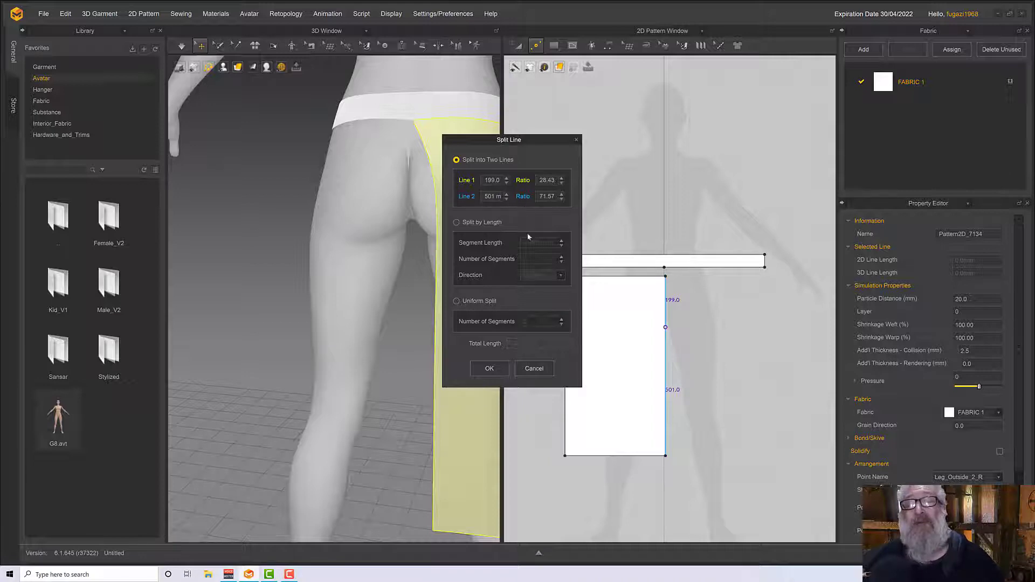
click(490, 368)
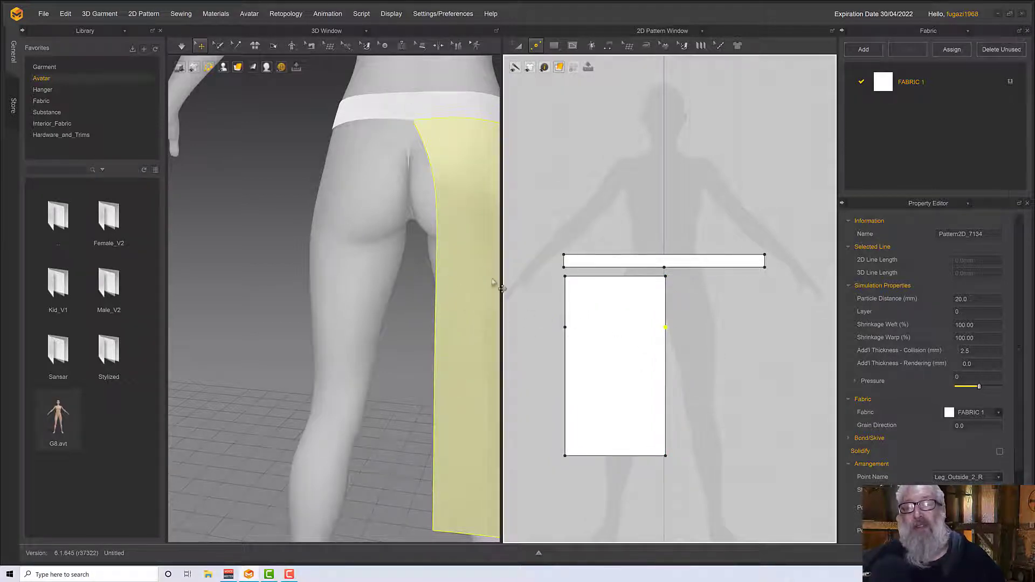
Step: Move the new point on the panel's right edge outward with Edit Pattern until the front reaches the crotch
right_drag(492, 281, 471, 255)
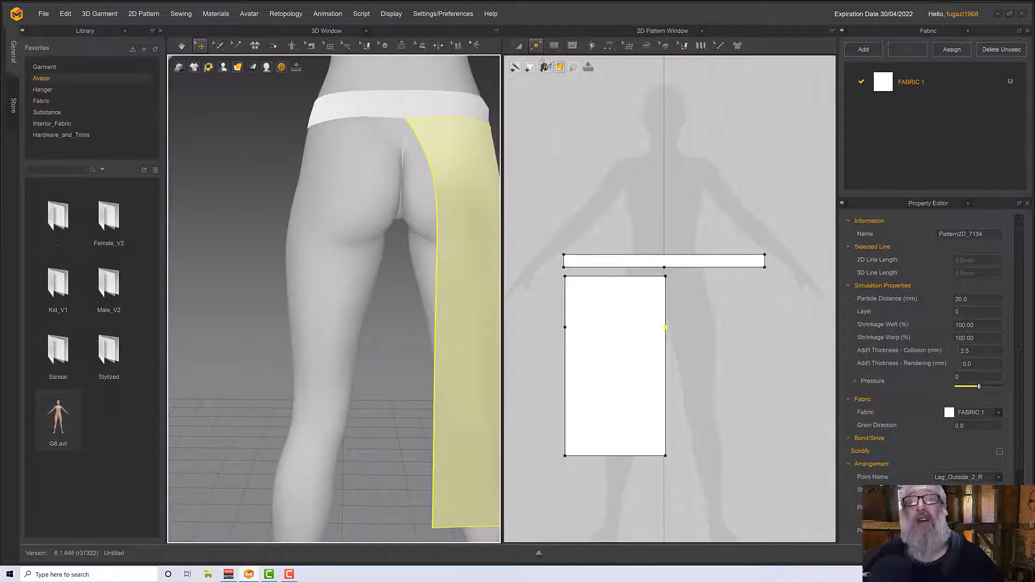
click(538, 47)
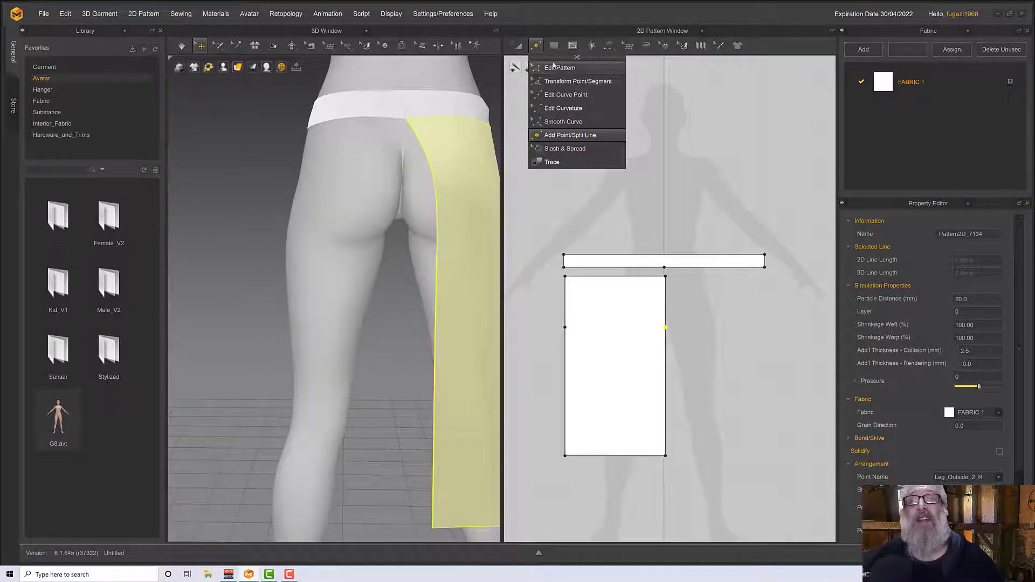
click(556, 68)
click(688, 361)
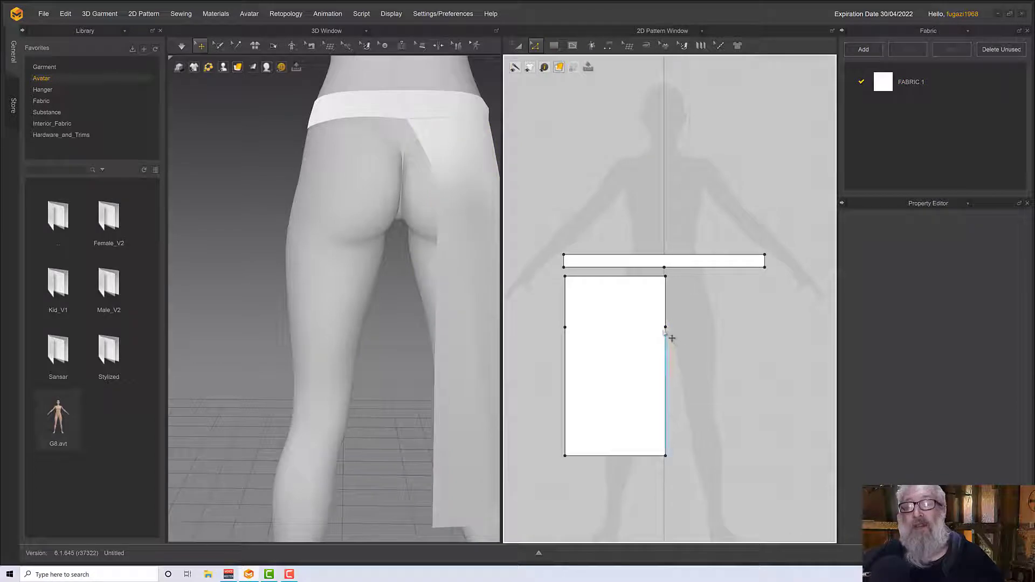
drag(666, 328, 677, 329)
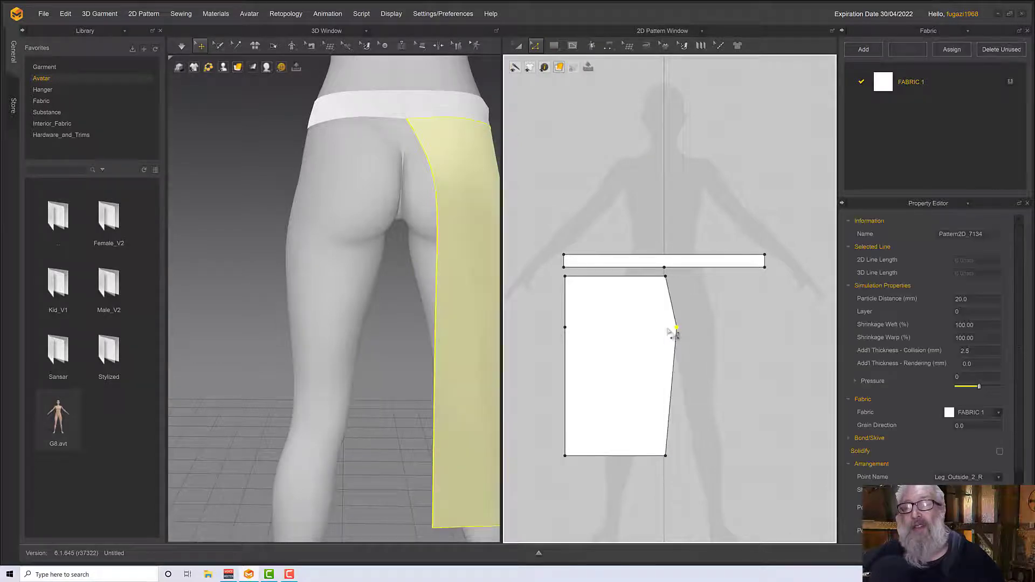
right_drag(483, 339, 373, 322)
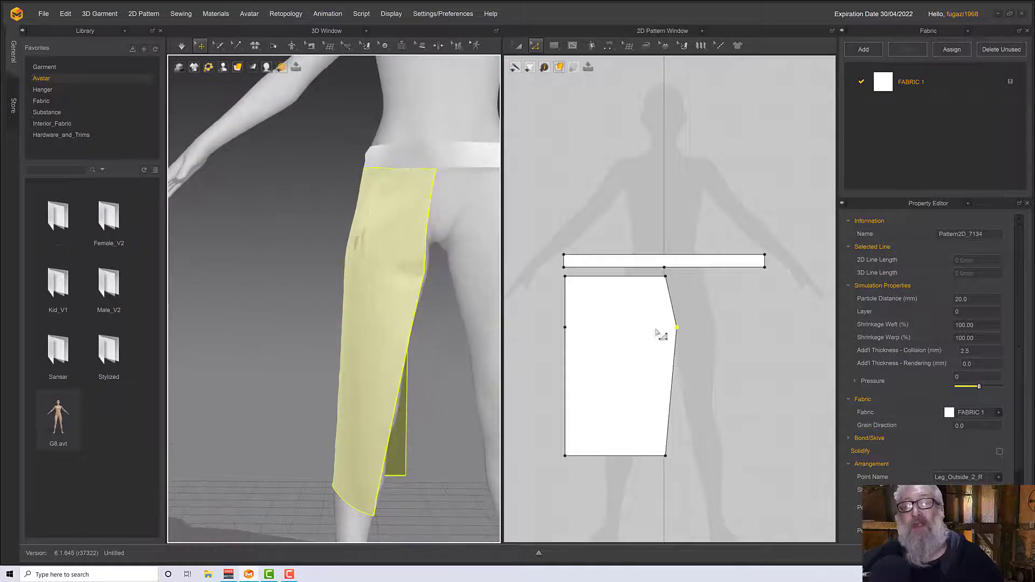
drag(686, 335, 692, 334)
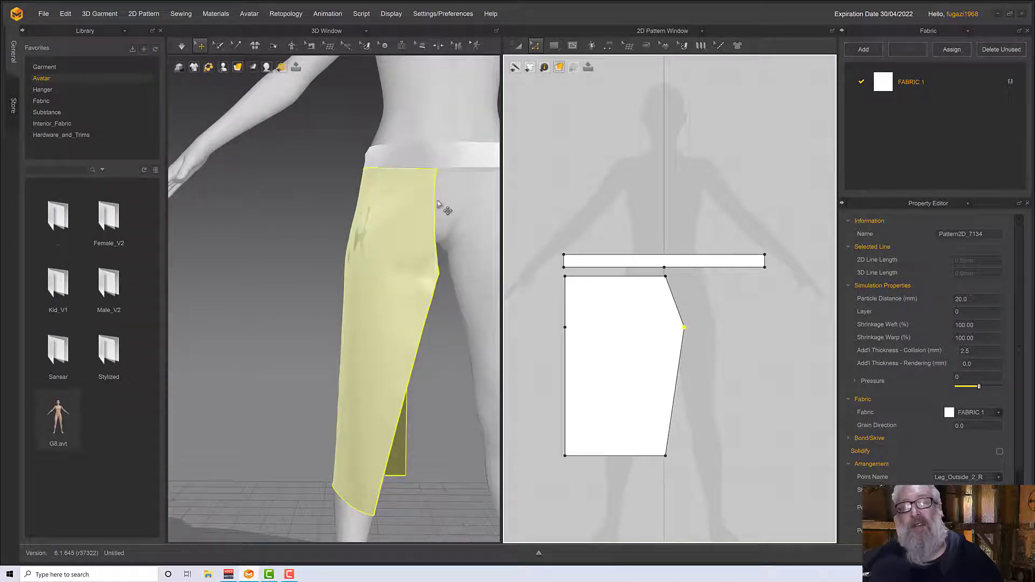
Step: Move the new point on the panel's left edge outward and simulate, pulling the back edge toward the body's centre
right_drag(444, 273, 555, 270)
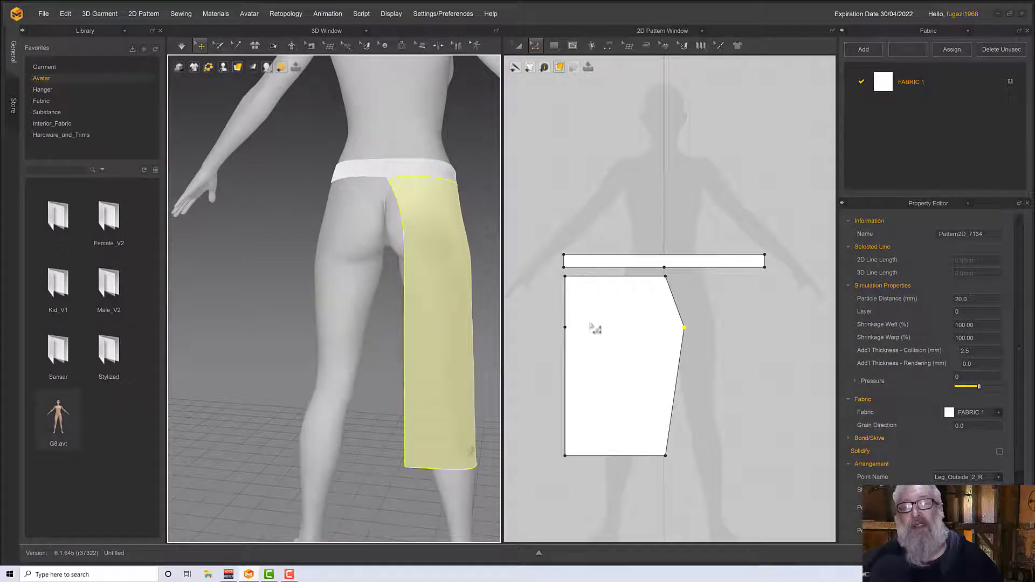
drag(566, 328, 554, 327)
right_drag(478, 300, 446, 292)
key(space)
drag(401, 232, 390, 232)
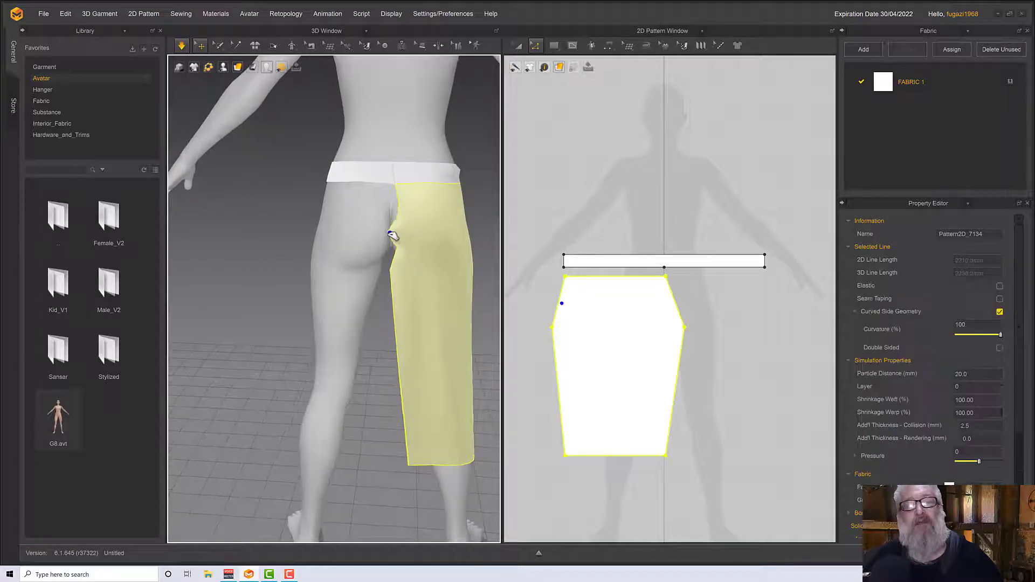
Step: Bend the leg panel's two upper side edges inward with Edit Curvature to form the front and back crotch curves
key(space)
right_drag(419, 231, 552, 226)
key(space)
middle_drag(448, 234, 415, 199)
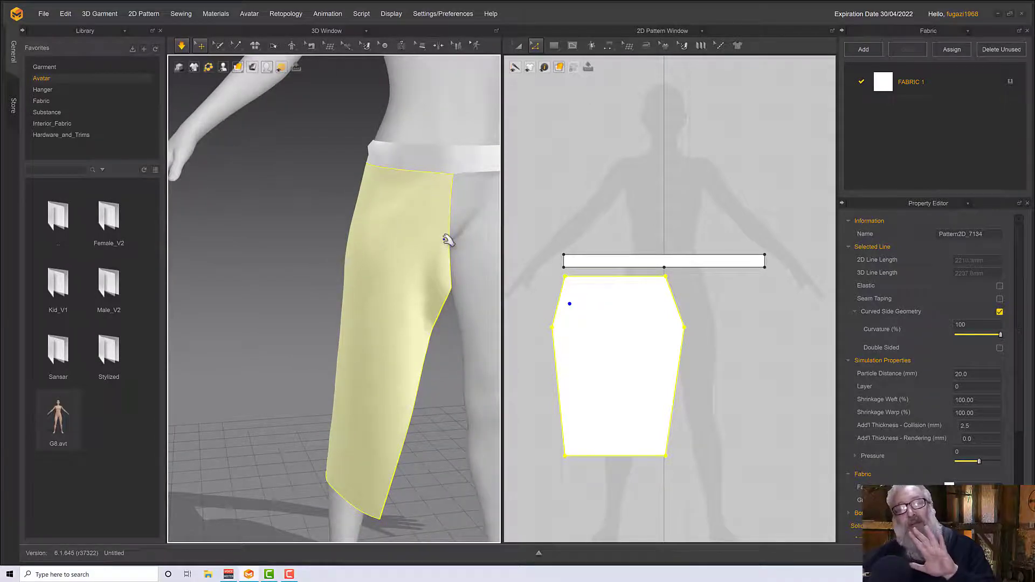
right_drag(447, 240, 353, 196)
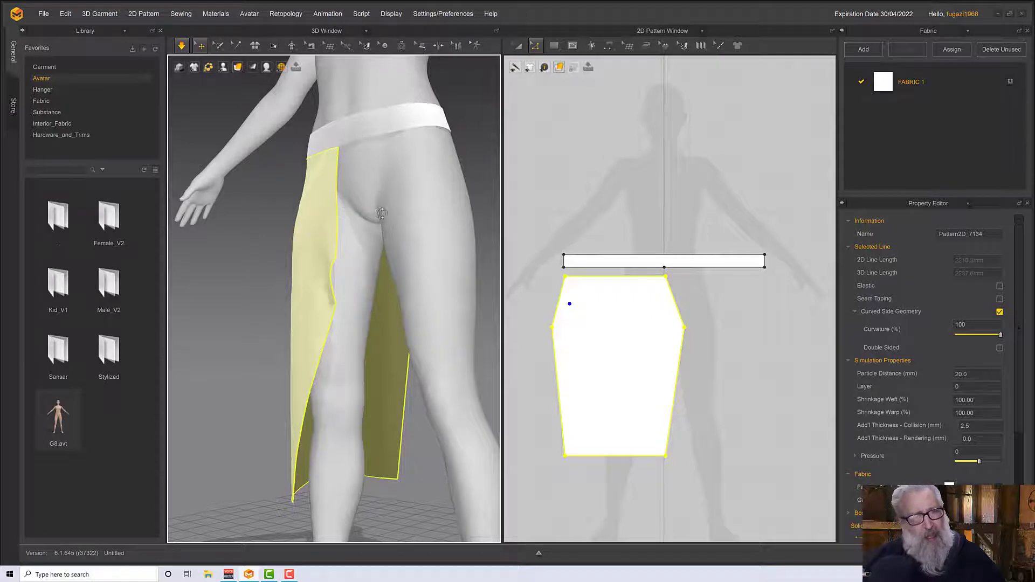
right_drag(377, 214, 404, 213)
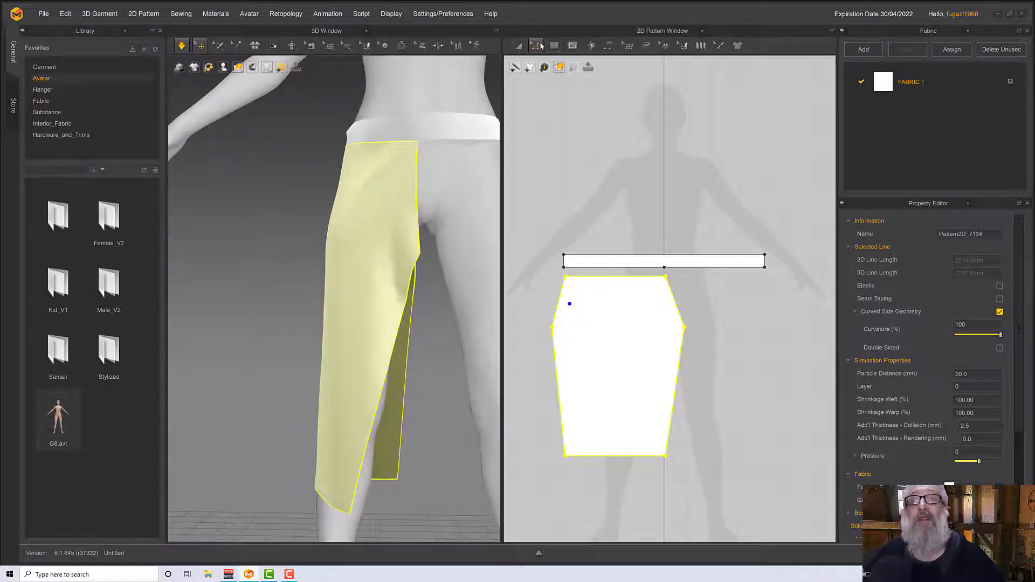
click(535, 46)
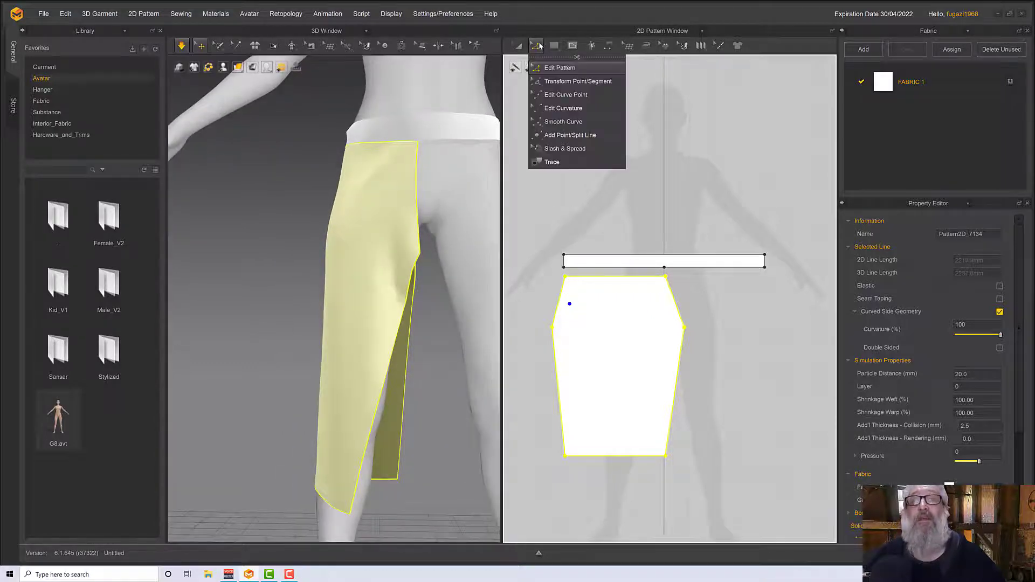
click(563, 108)
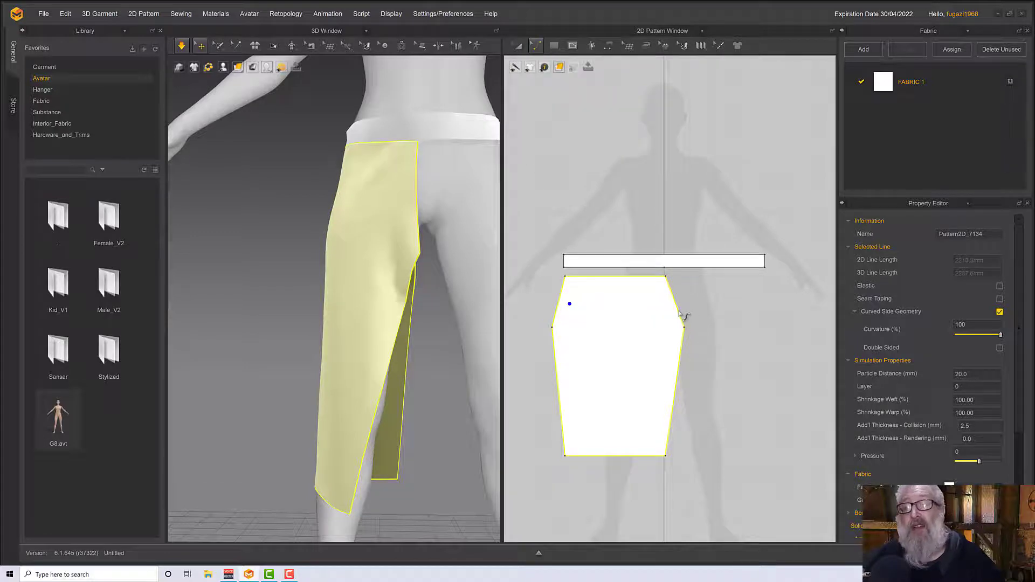
drag(679, 313, 673, 317)
drag(558, 314, 567, 324)
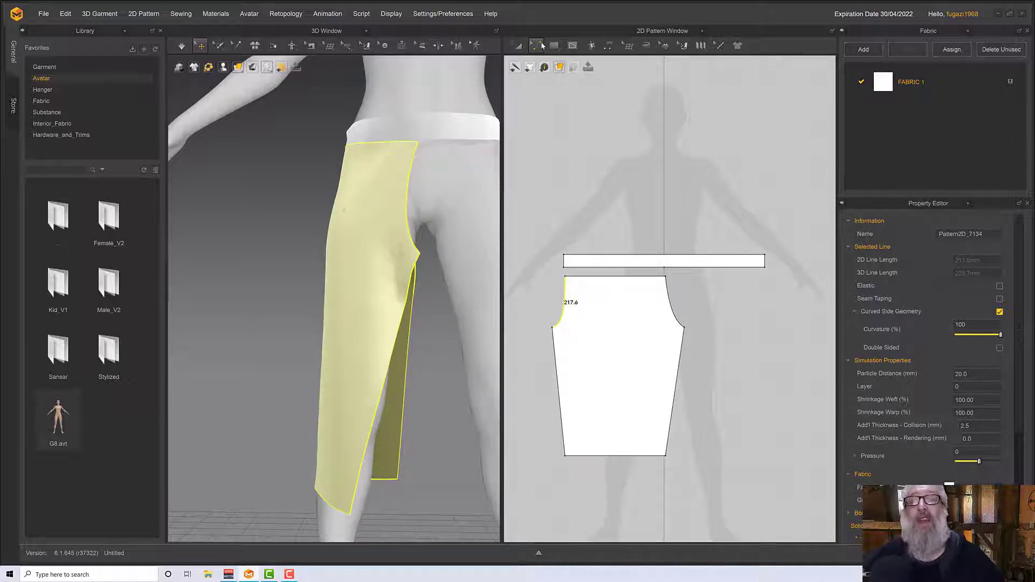
Step: Refine the panel's left crotch curve with Edit Pattern by adjusting both curve handles, giving a curve about 220 mm long
click(535, 45)
click(683, 323)
scroll(682, 322, down, 5)
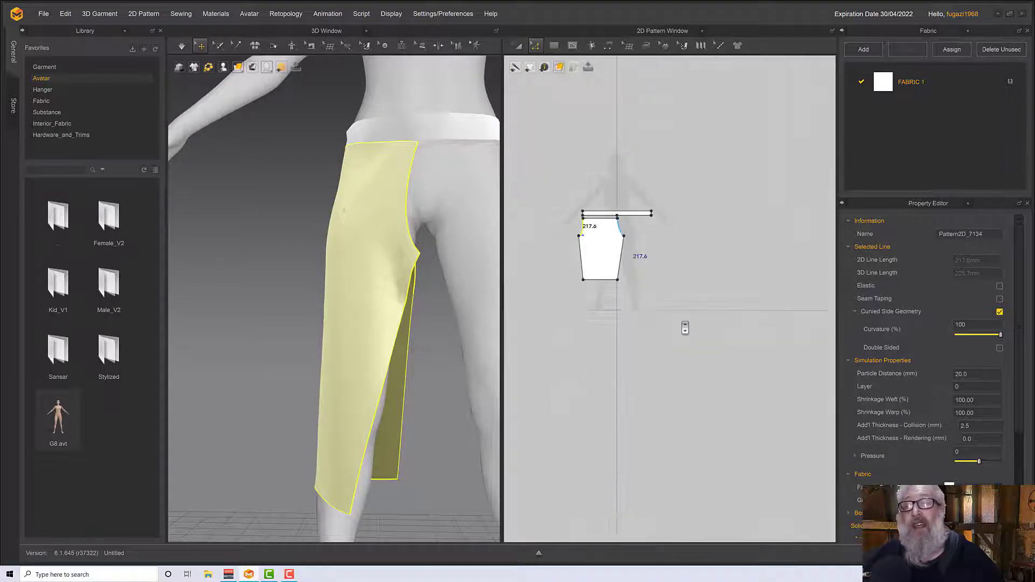
scroll(682, 322, up, 4)
middle_drag(615, 351, 670, 352)
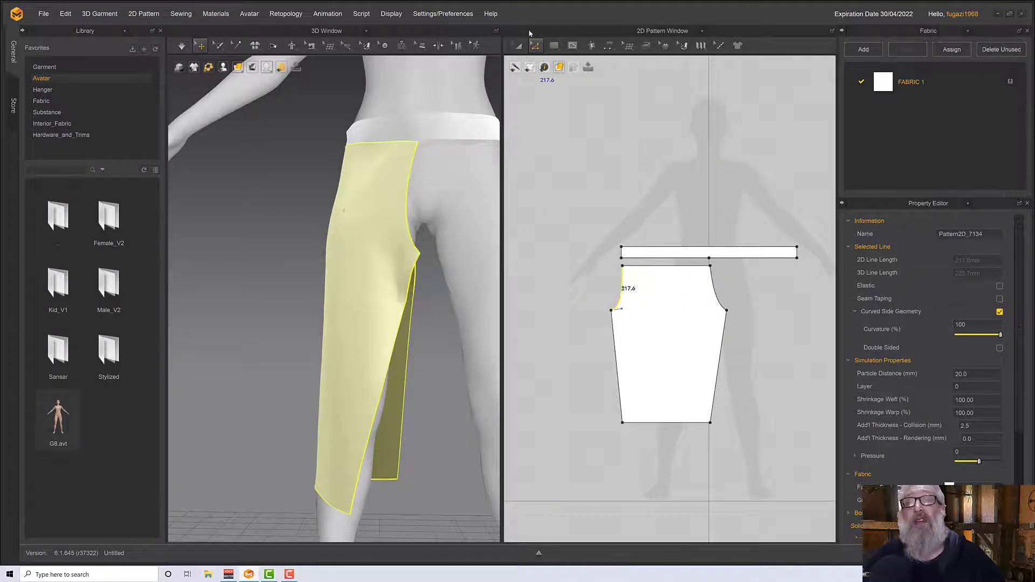
click(537, 45)
click(598, 297)
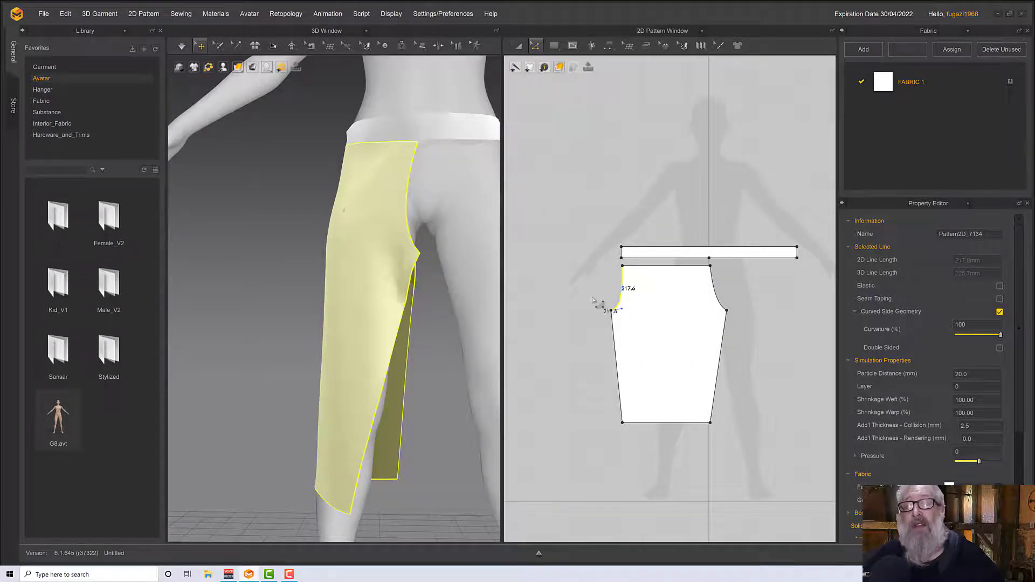
scroll(597, 311, up, 4)
middle_drag(617, 312, 595, 281)
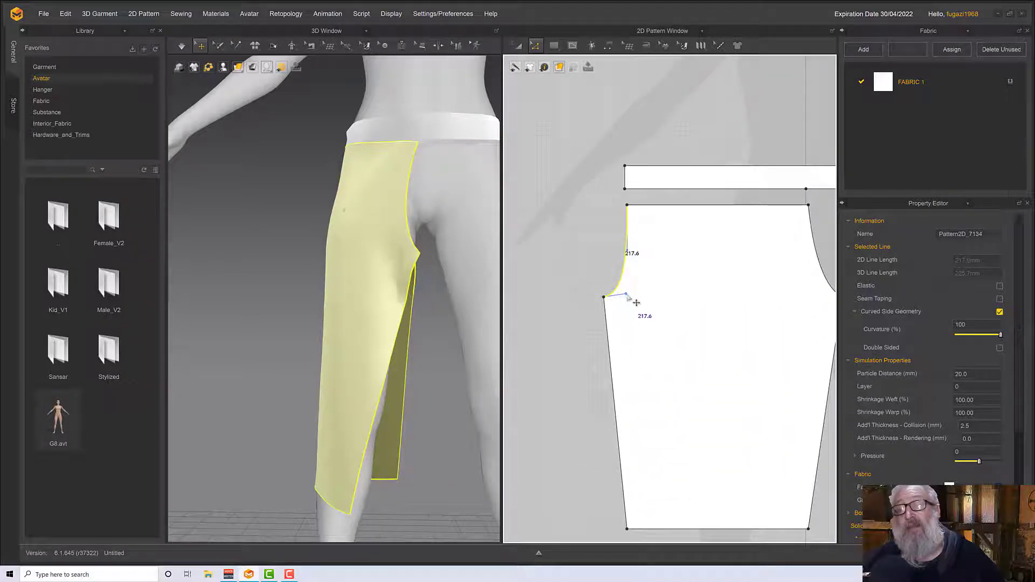
drag(636, 303, 627, 298)
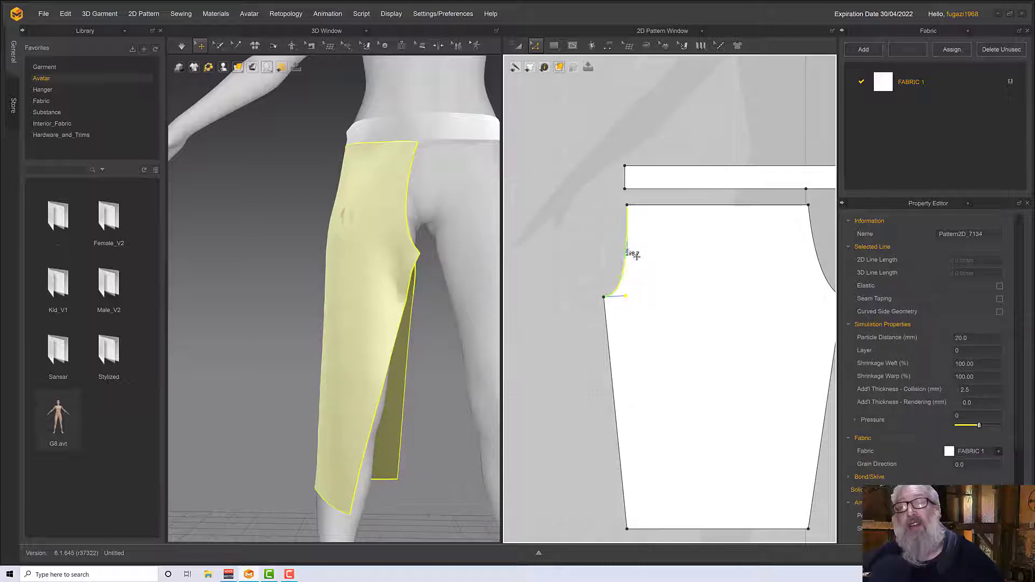
drag(637, 260, 658, 259)
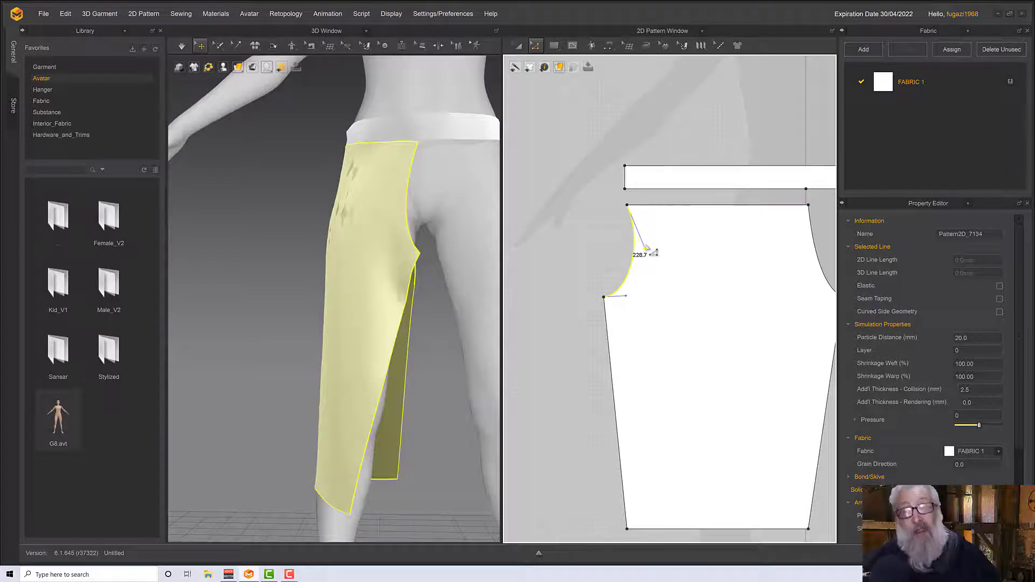
drag(653, 258, 638, 257)
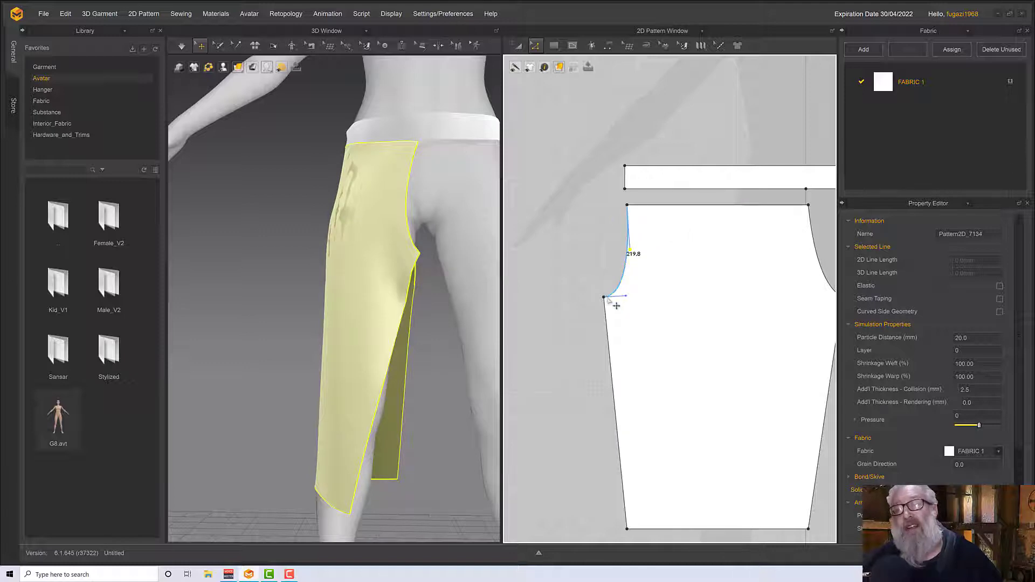
Step: Deepen the panel's right crotch curve by pulling its lower handle inward, giving a curve about 229 mm long
click(604, 296)
right_drag(645, 259, 556, 253)
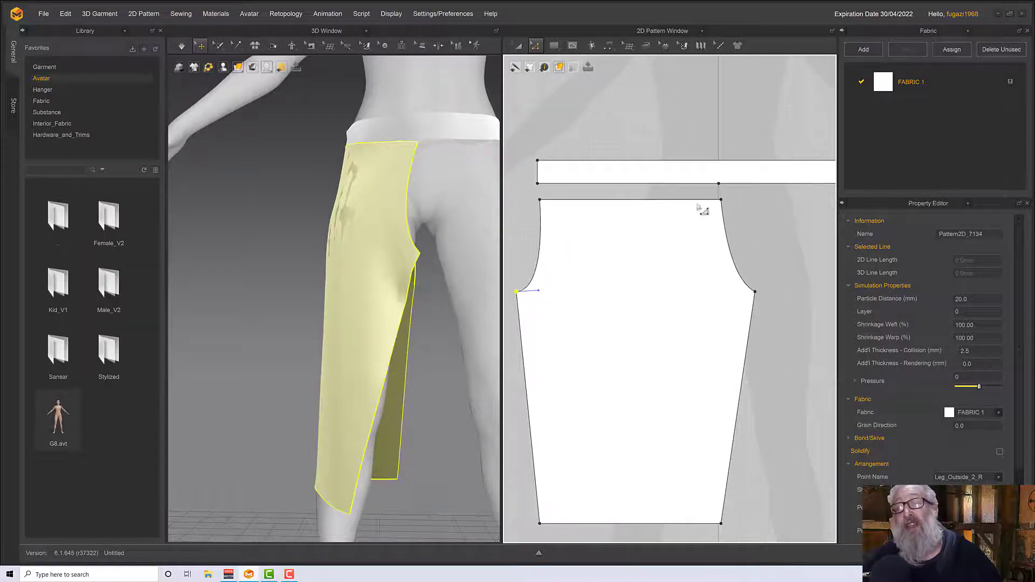
click(726, 246)
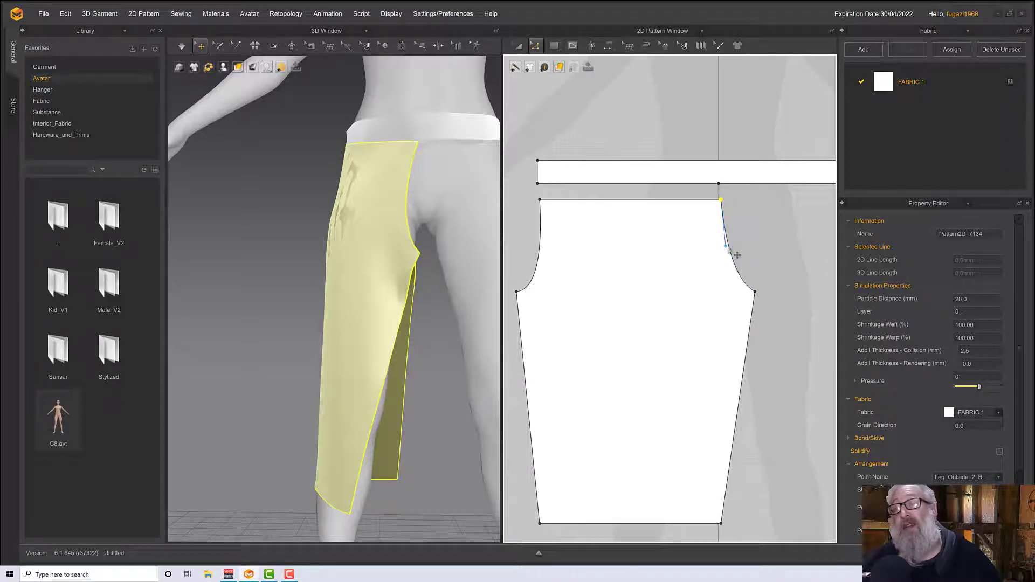
click(739, 288)
drag(733, 288, 723, 287)
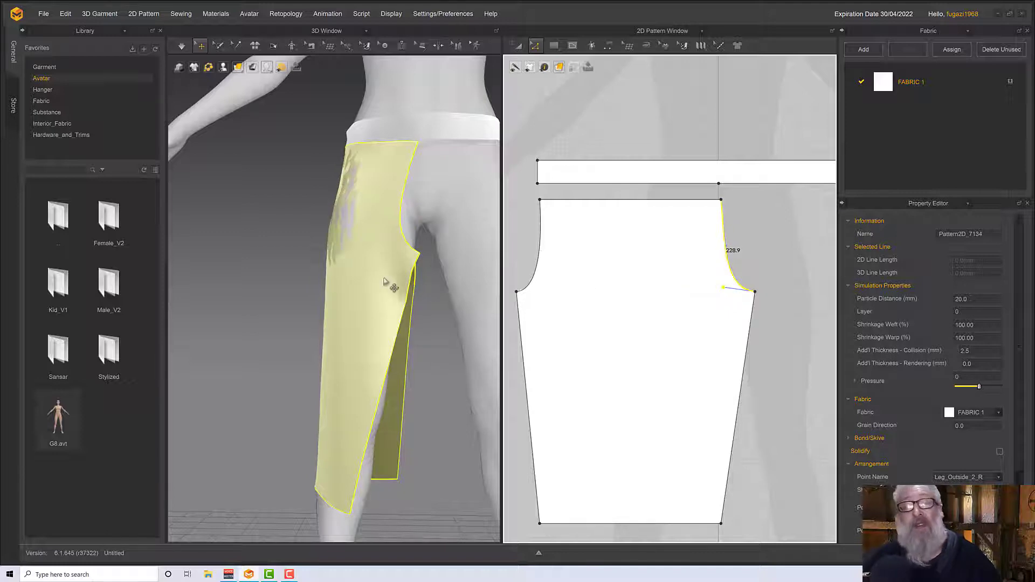
Step: Create a Symmetric Pattern (with Sewing) of the leg panel and place it beside the original for the other leg
scroll(386, 282, down, 5)
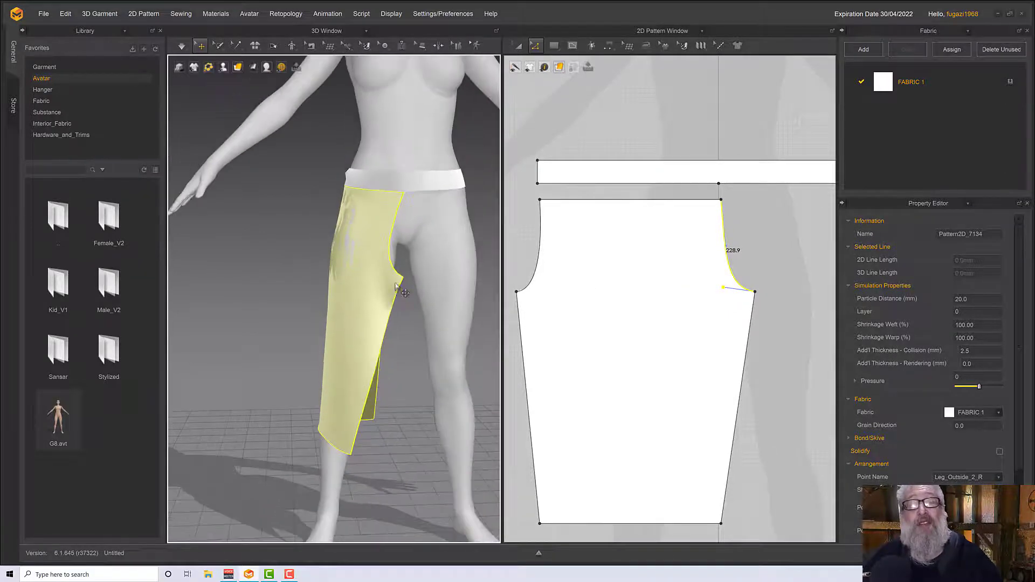
scroll(396, 286, down, 3)
mouse_move(389, 278)
right_down()
mouse_move(287, 281)
mouse_move(380, 283)
right_up()
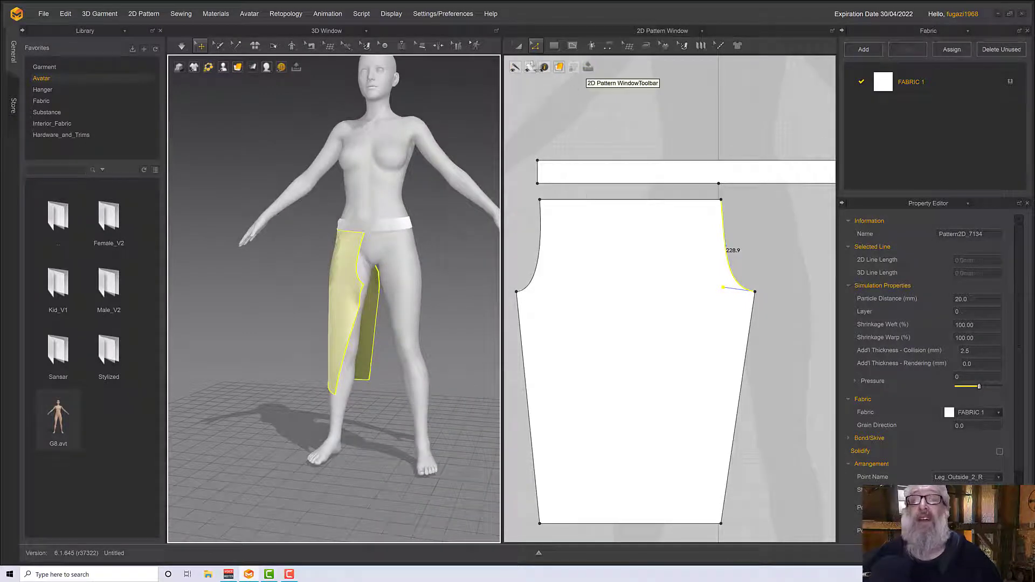
click(518, 45)
click(598, 282)
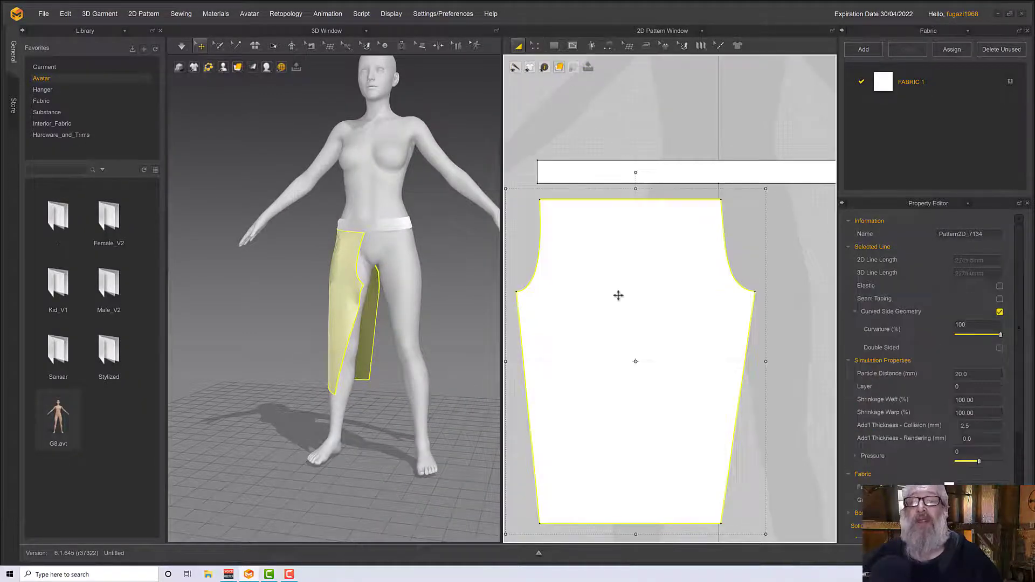
scroll(620, 298, down, 2)
right_click(582, 264)
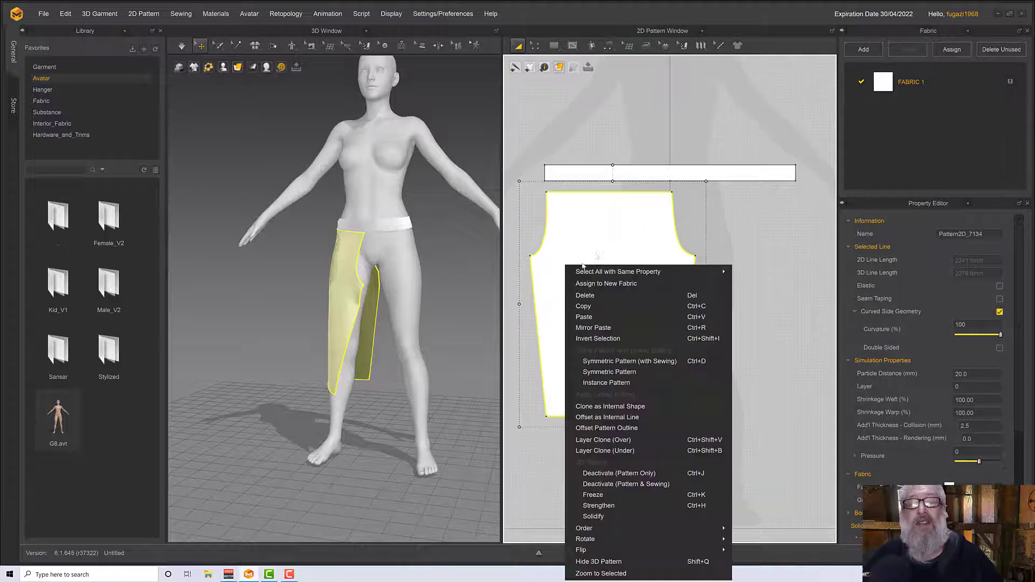
click(625, 362)
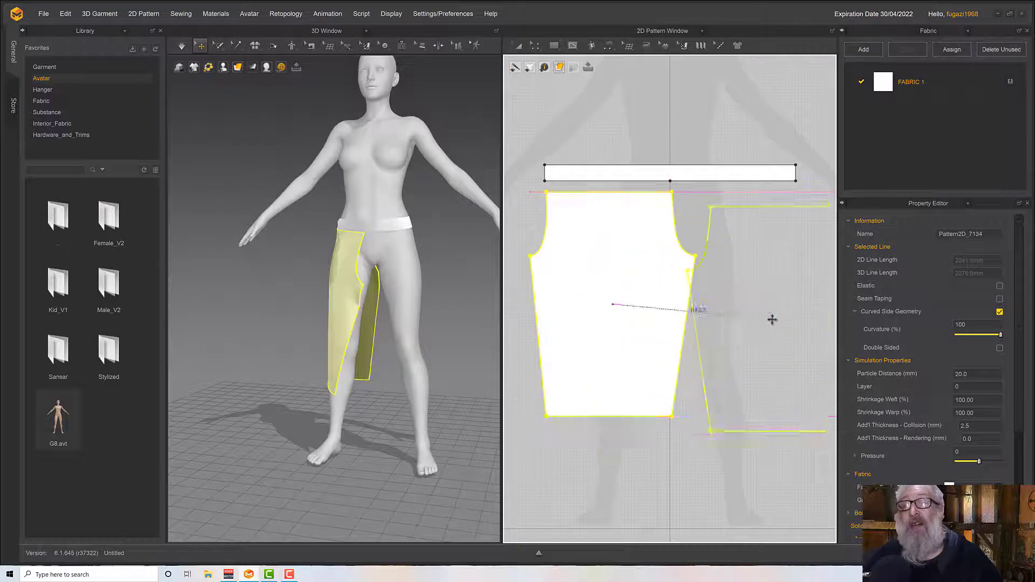
click(689, 323)
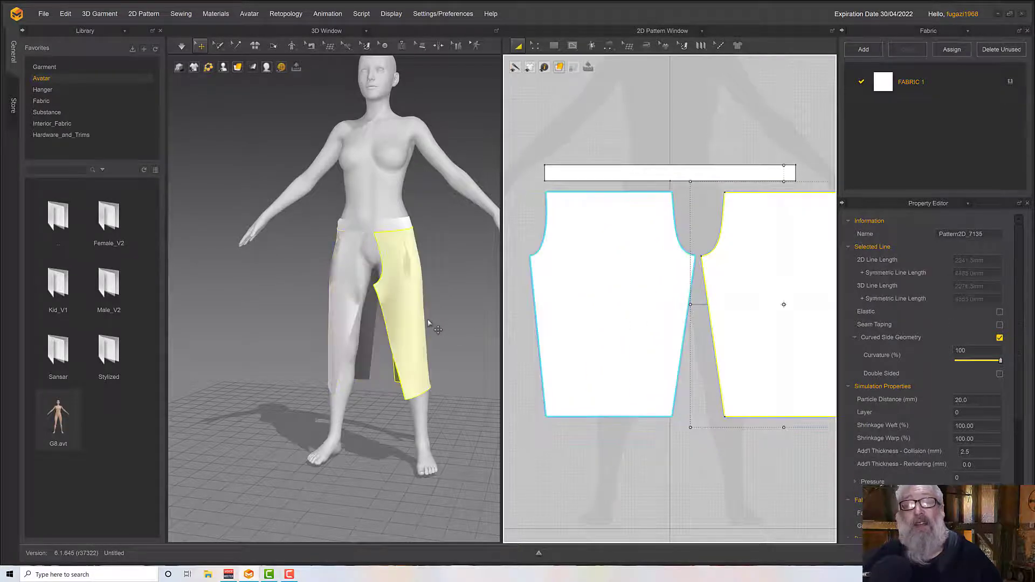
Step: Sew the mirrored leg panel's top edge to the free half of the waistband's lower edge
scroll(434, 318, down, 1)
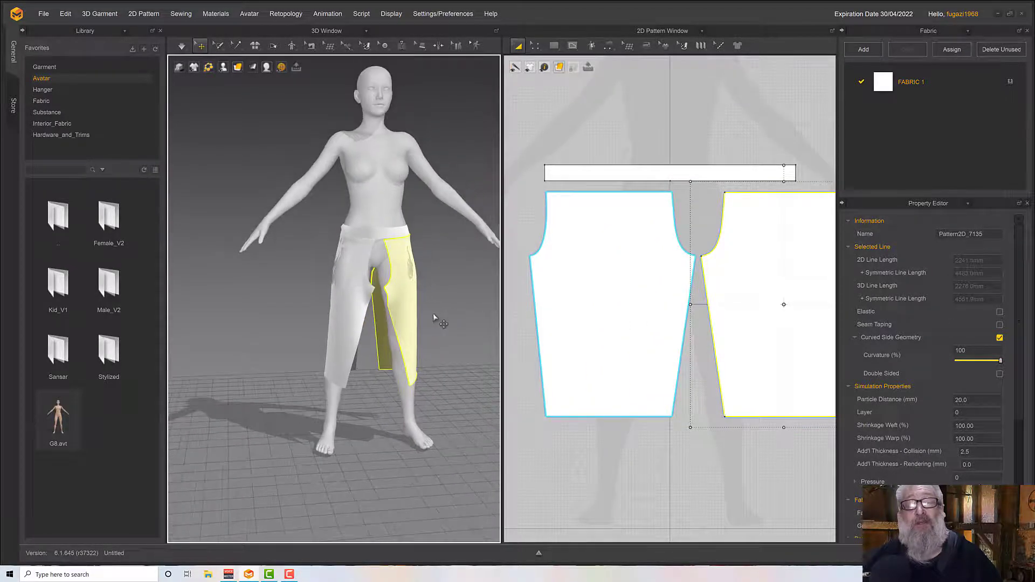
middle_drag(538, 276, 441, 290)
click(608, 46)
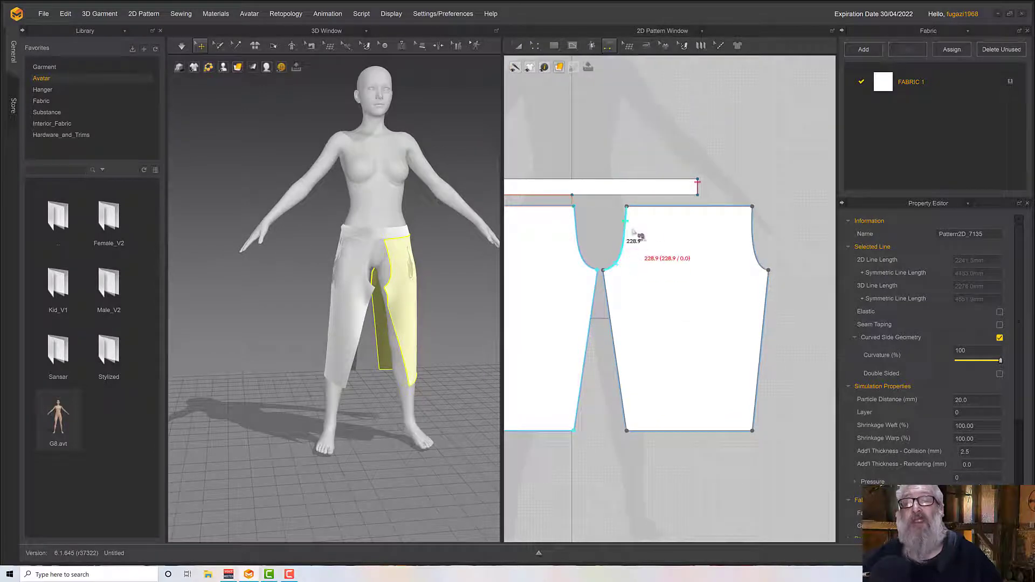
click(639, 209)
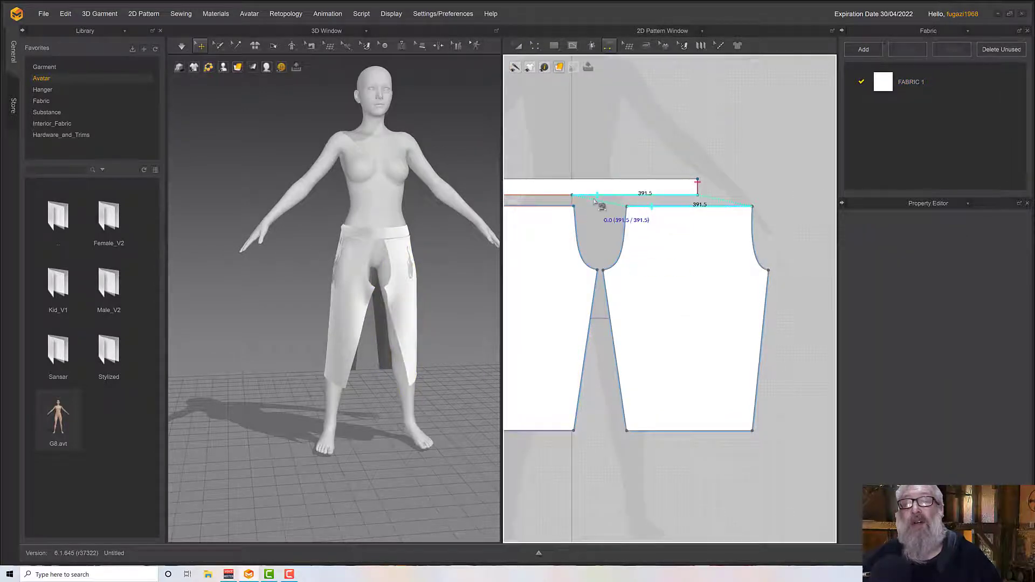
click(595, 202)
Step: Sew the mirrored panel's two lower side edges together to form the inner leg seam
click(619, 301)
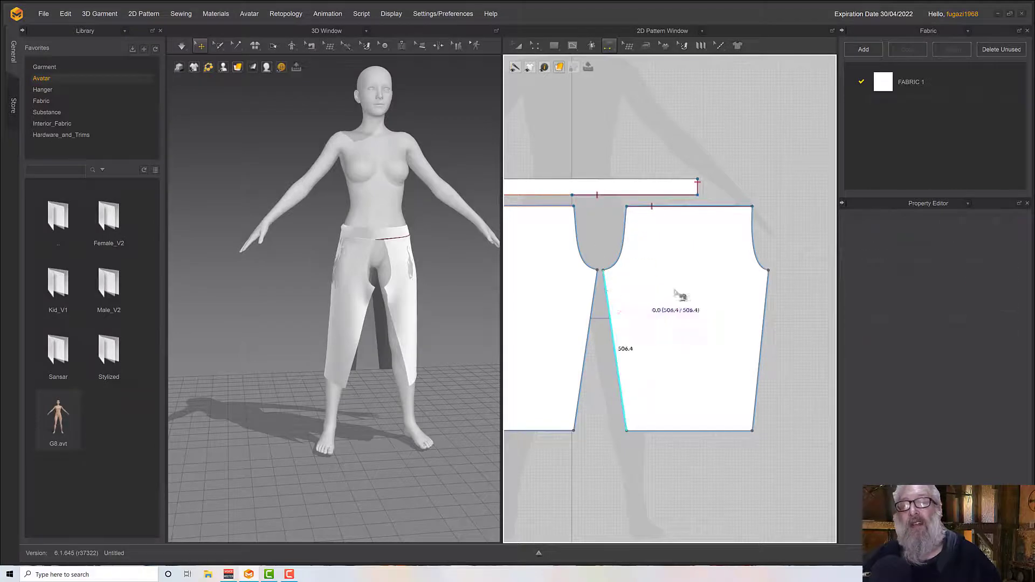
click(765, 299)
click(592, 303)
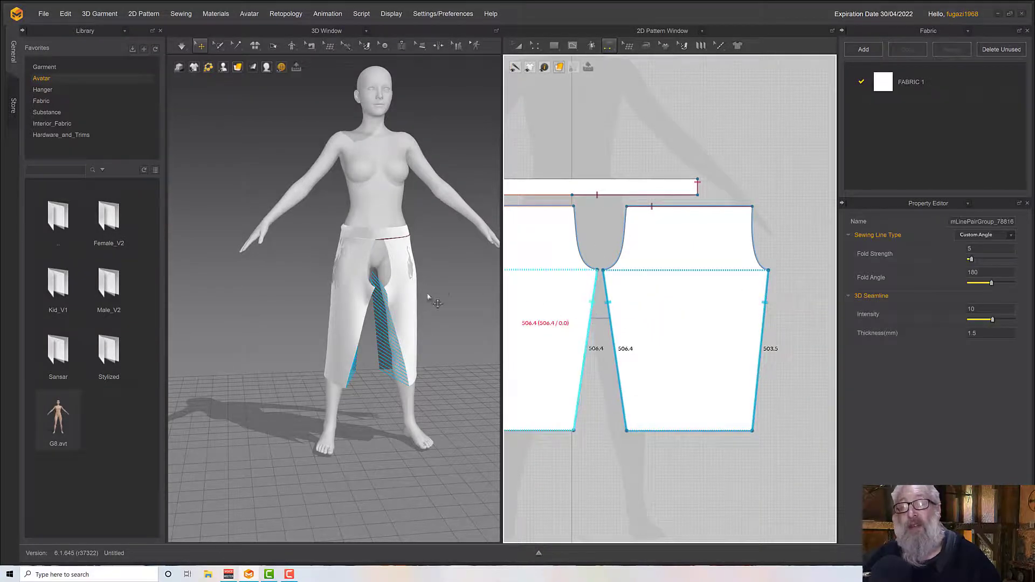
mouse_move(427, 292)
right_down()
mouse_move(414, 274)
mouse_move(421, 282)
right_up()
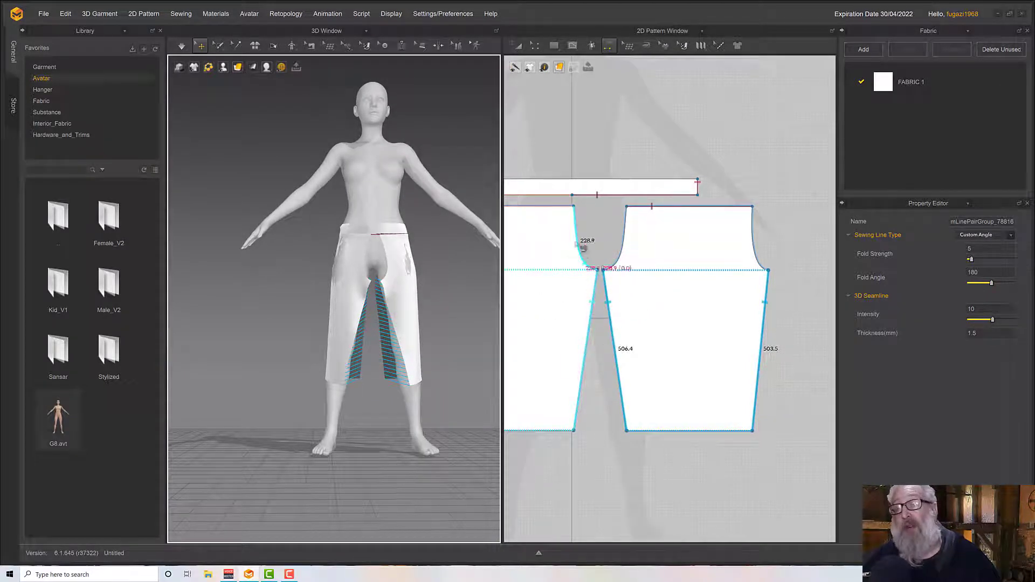
Step: Sew the facing front crotch curves of the two leg panels together, and likewise their outer back crotch curves
click(577, 227)
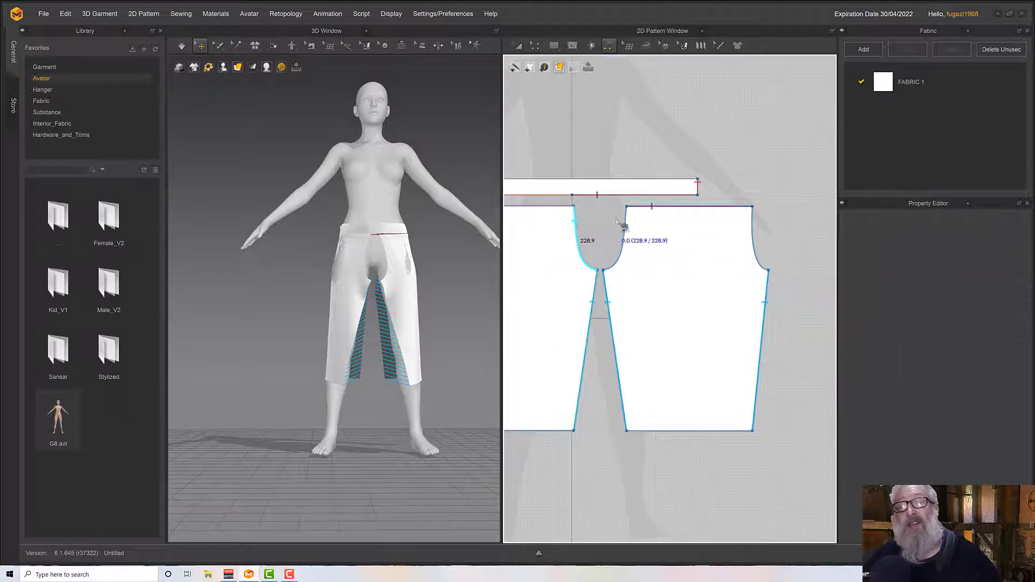
click(623, 224)
scroll(659, 243, down, 3)
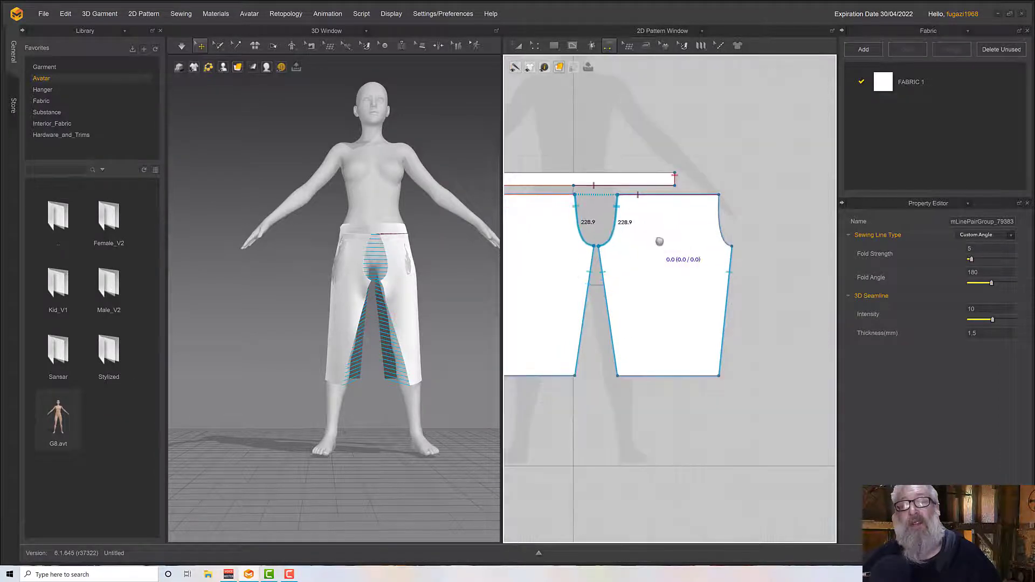
click(776, 216)
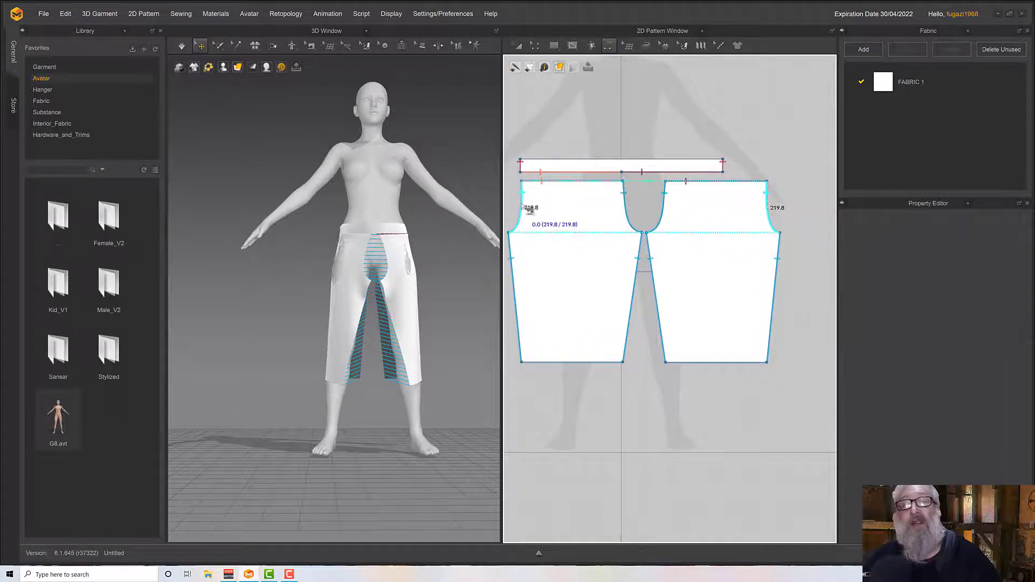
click(511, 259)
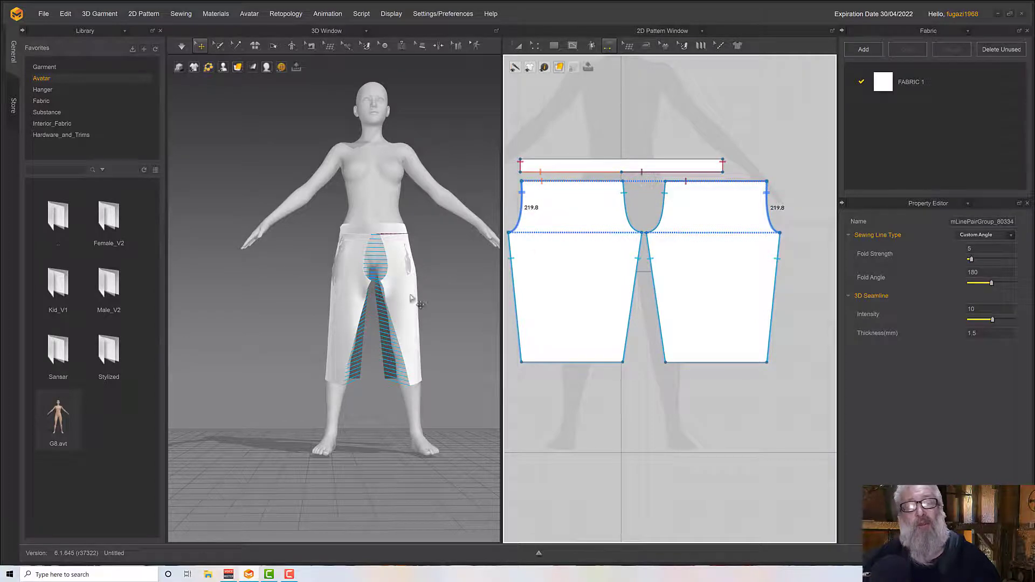
Step: Simulate the sewn trousers on the avatar and check the fit from the front and back
right_drag(411, 298, 388, 289)
scroll(389, 299, up, 3)
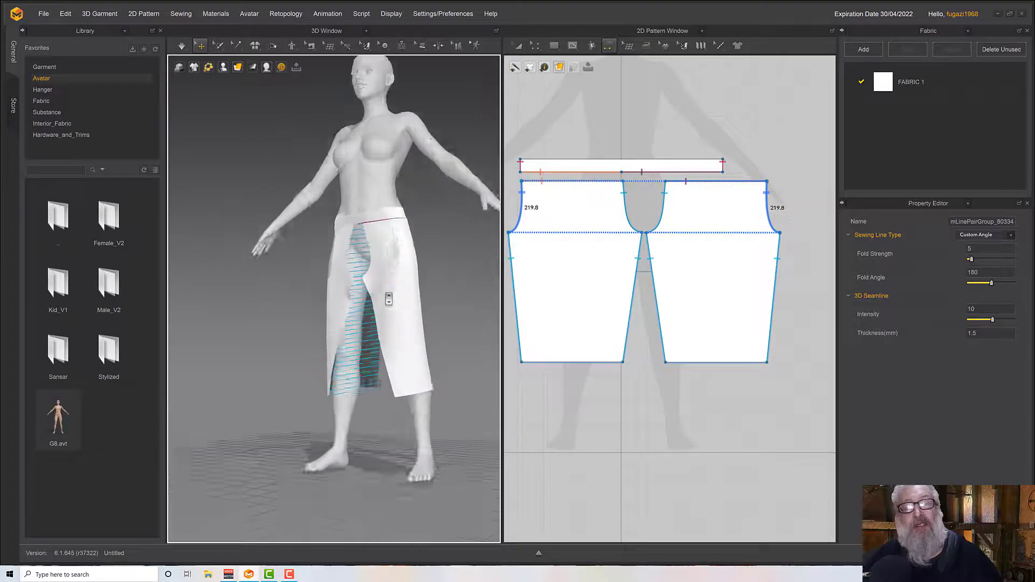
scroll(388, 299, up, 3)
key(space)
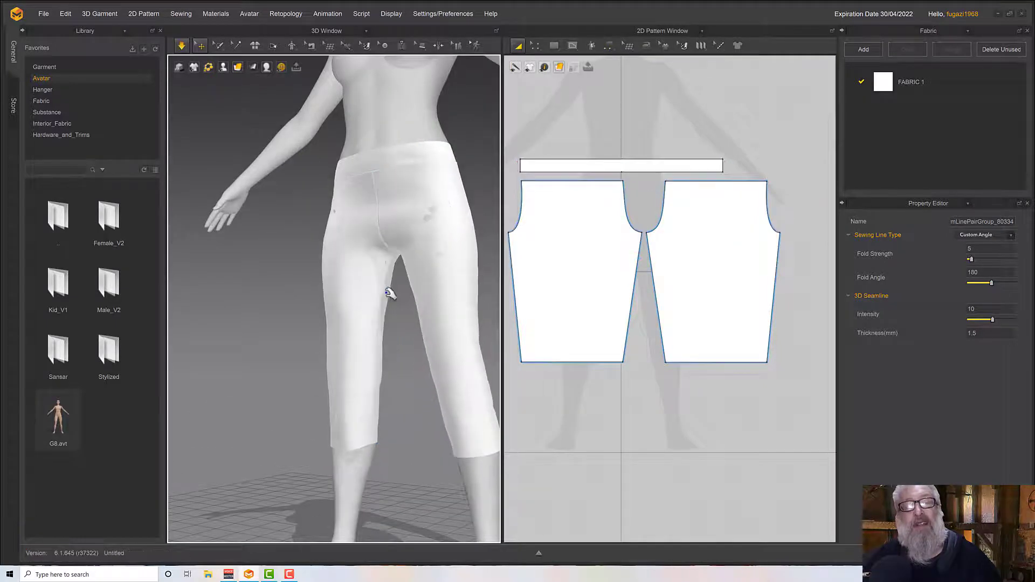
right_drag(386, 292, 321, 284)
key(space)
key(space)
scroll(352, 290, down, 3)
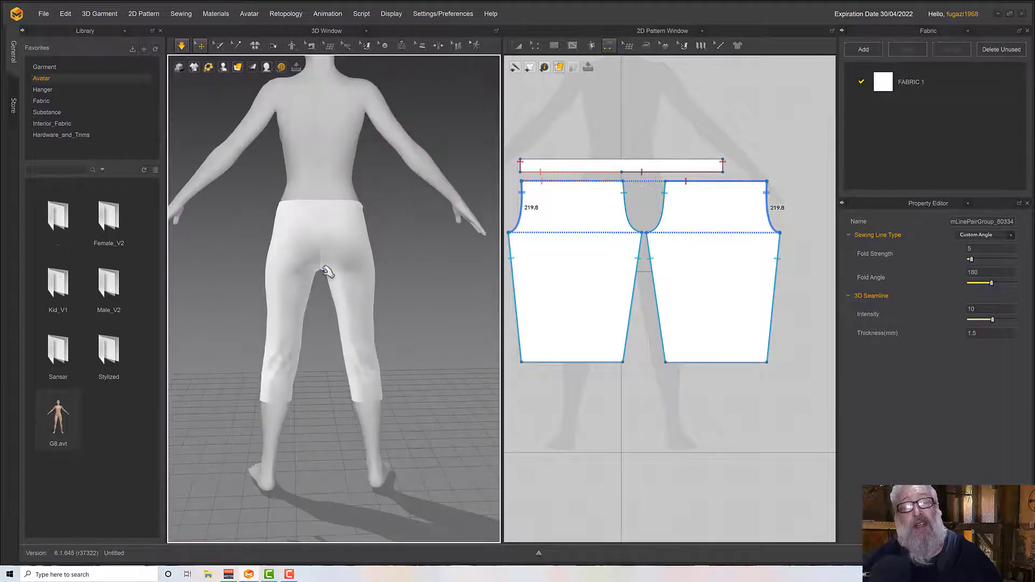
Step: Inspect how the simulated trousers fit around the crotch, close up from the front and at an angle
click(326, 272)
right_drag(331, 242, 351, 275)
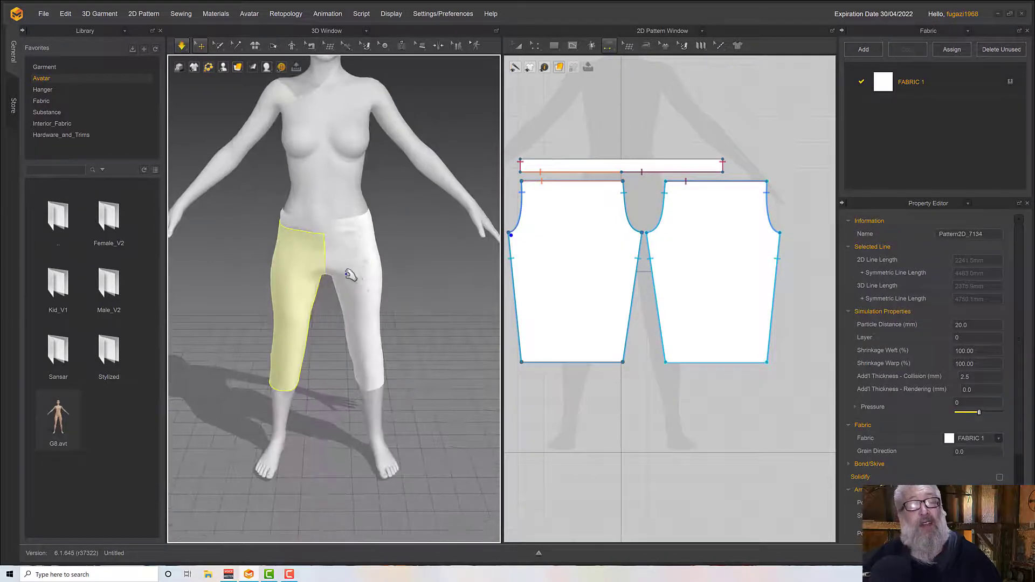
scroll(350, 275, up, 10)
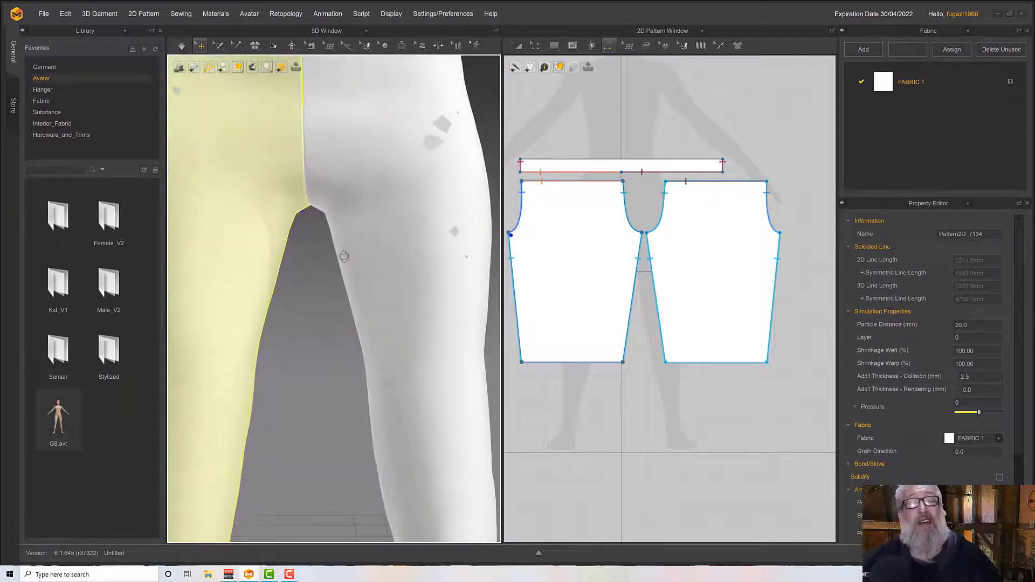
key(space)
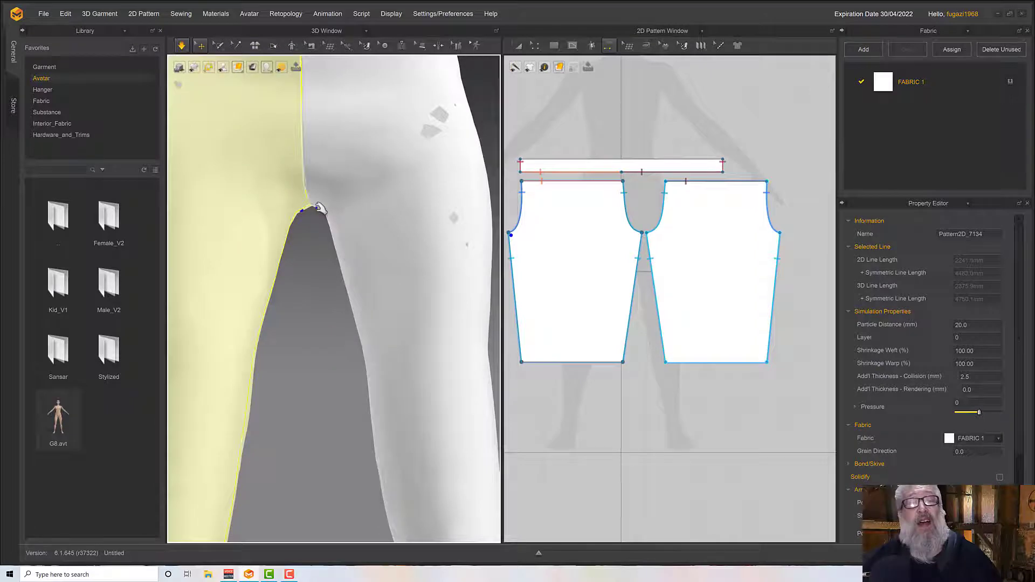
right_click(455, 235)
right_drag(394, 296, 444, 244)
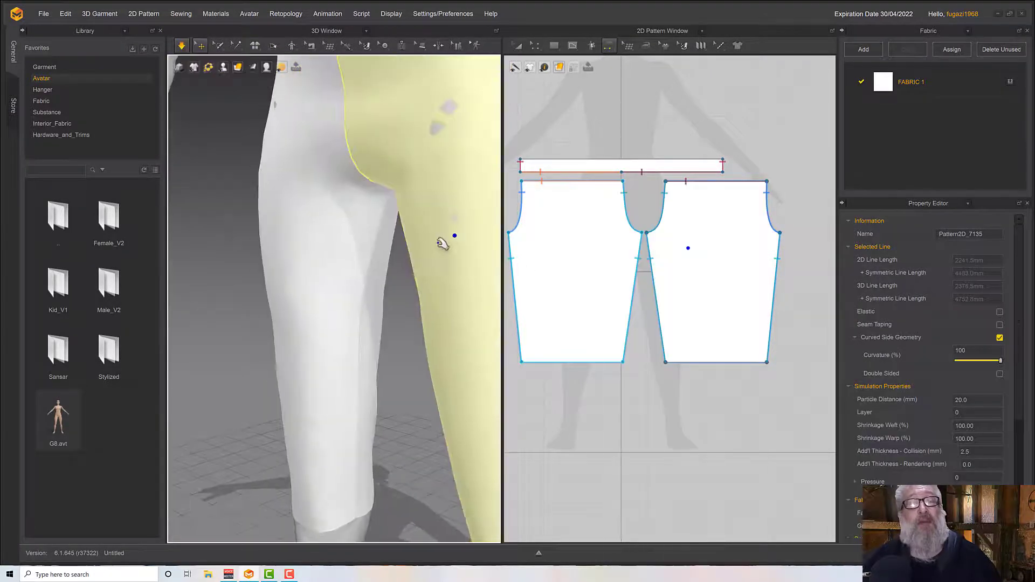
Step: Hide the mirrored leg panel in 3D and examine how the remaining leg's crotch curve sits against the avatar
scroll(442, 249, down, 2)
scroll(442, 249, down, 5)
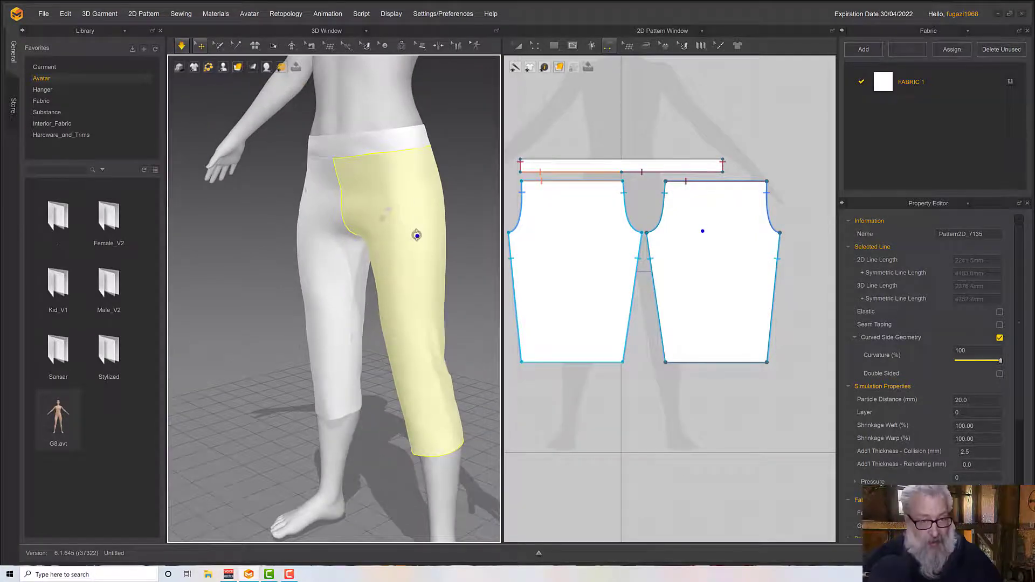
right_click(417, 236)
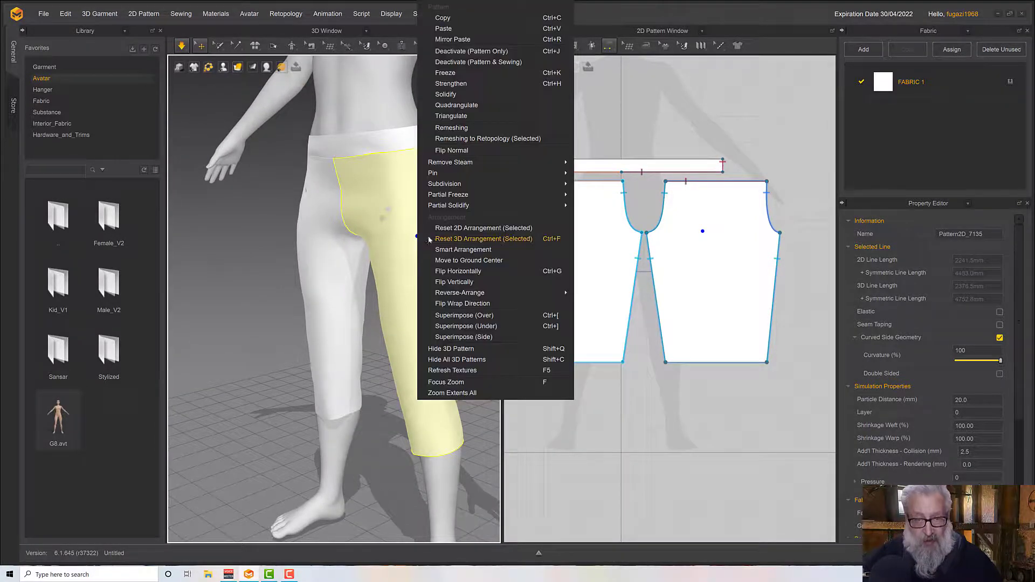
click(462, 349)
right_drag(429, 294, 338, 255)
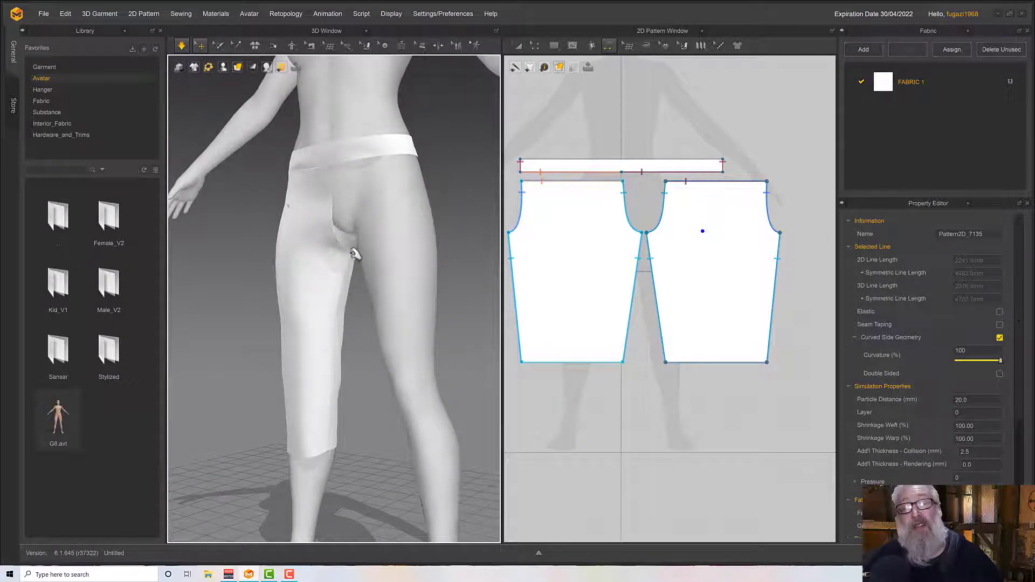
mouse_move(353, 252)
right_down()
mouse_move(331, 266)
mouse_move(344, 261)
right_up()
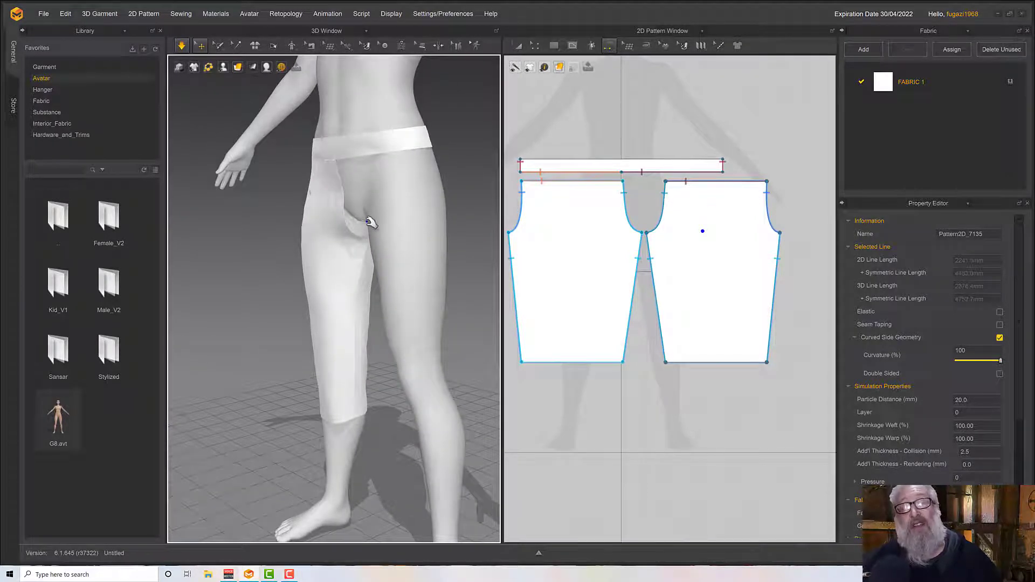
right_drag(401, 243, 417, 243)
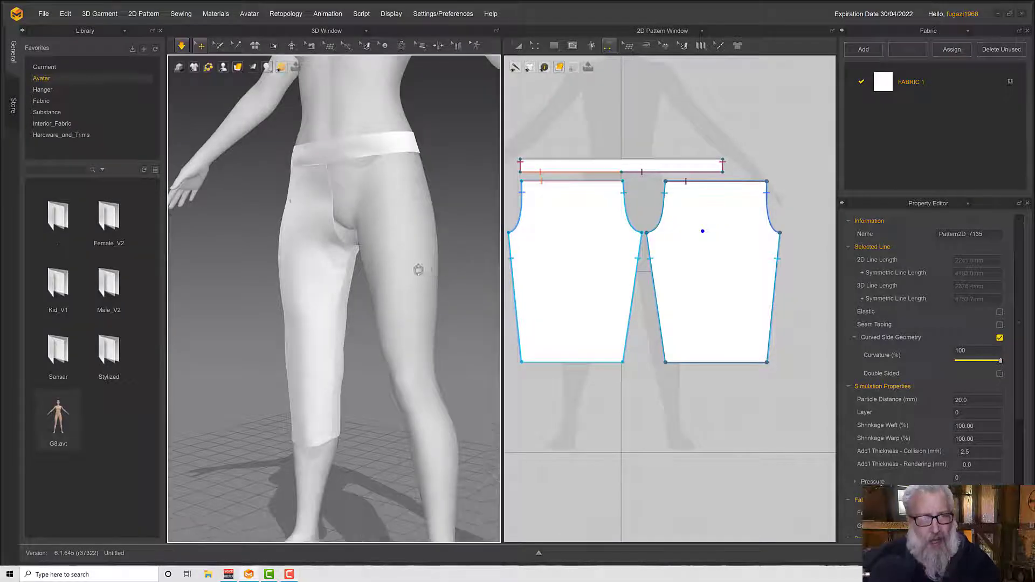
right_drag(418, 270, 377, 201)
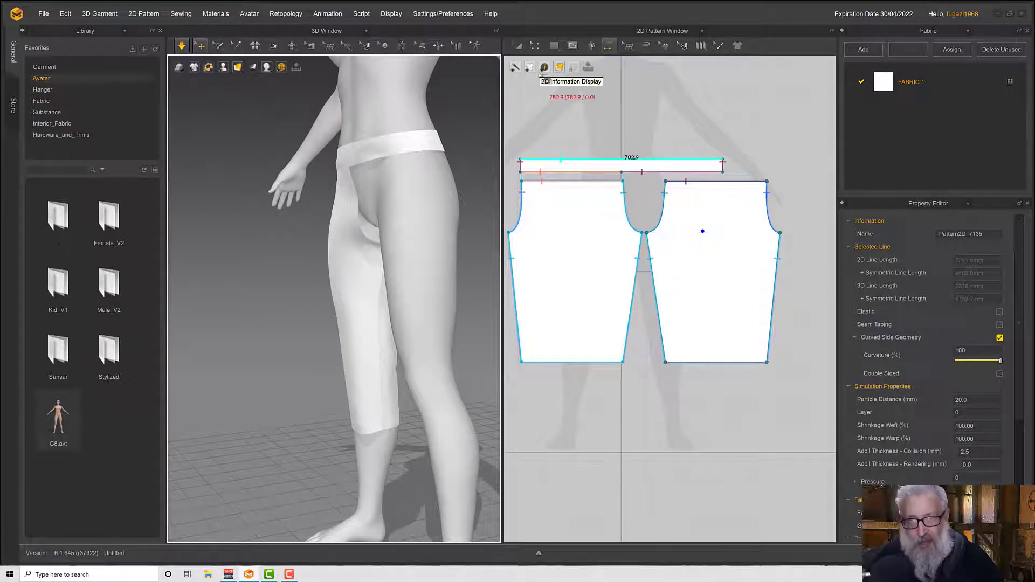
Step: Select the crotch corner points of both leg panels with Edit Pattern and raise them slightly to shorten the rise
click(535, 45)
right_drag(723, 116, 779, 92)
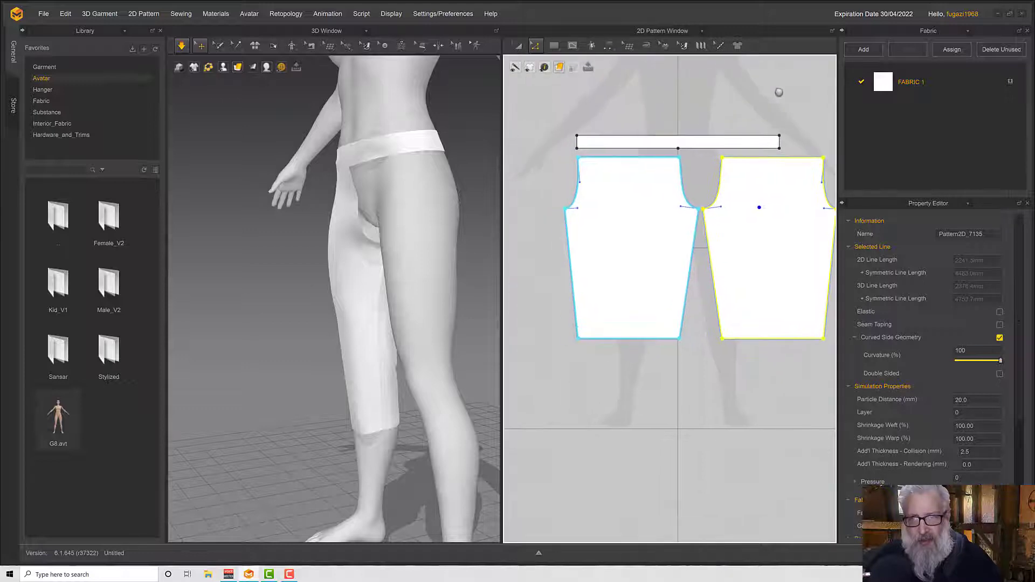
drag(538, 195, 837, 230)
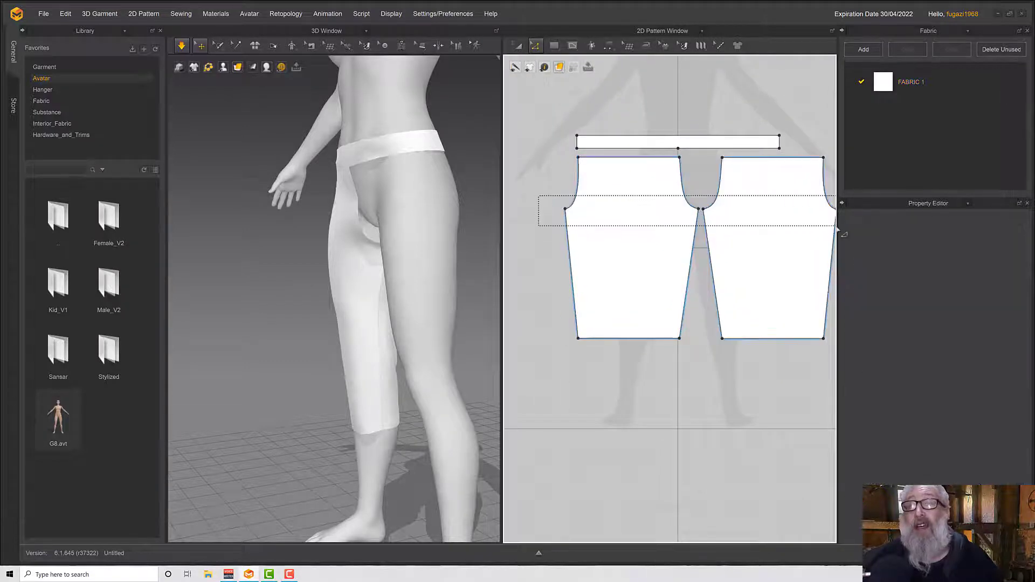
middle_drag(596, 266, 566, 267)
mouse_move(537, 211)
mouse_down()
mouse_move(537, 201)
mouse_move(545, 209)
mouse_up()
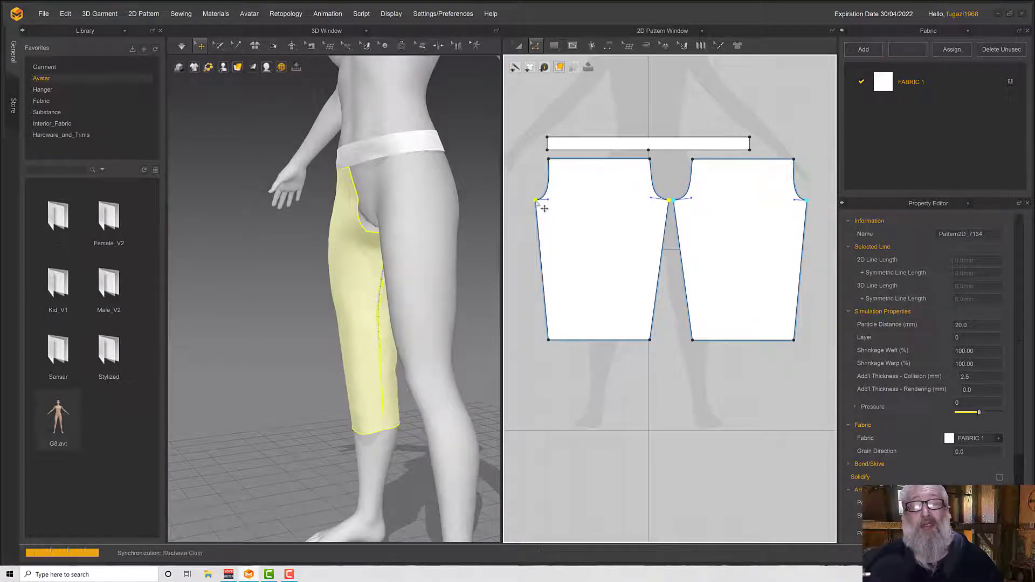
Step: Simulate the edited pattern and check the gap between the raised crotch curve and the avatar
right_drag(338, 234, 356, 235)
scroll(356, 238, down, 2)
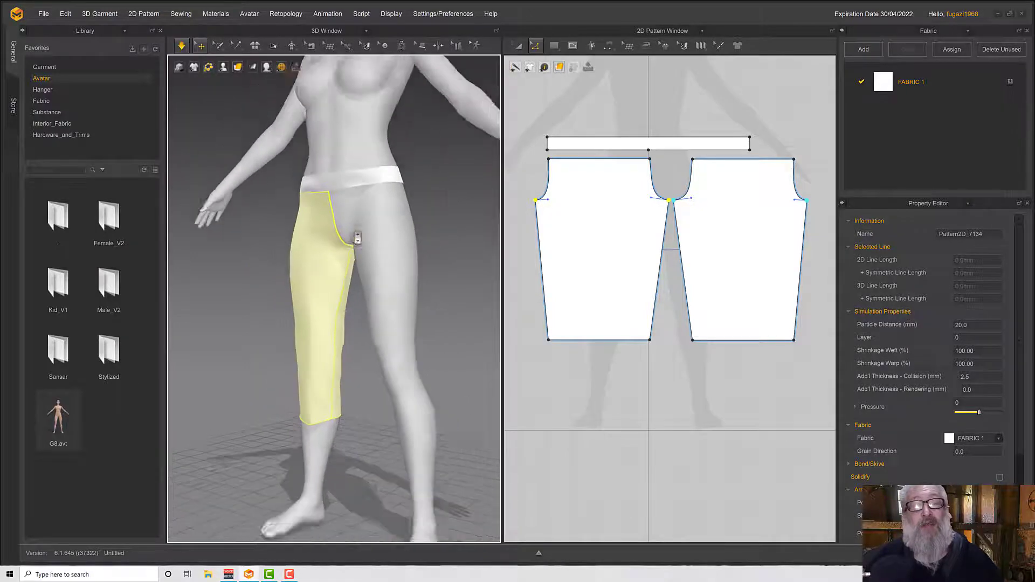
scroll(357, 241, up, 6)
key(space)
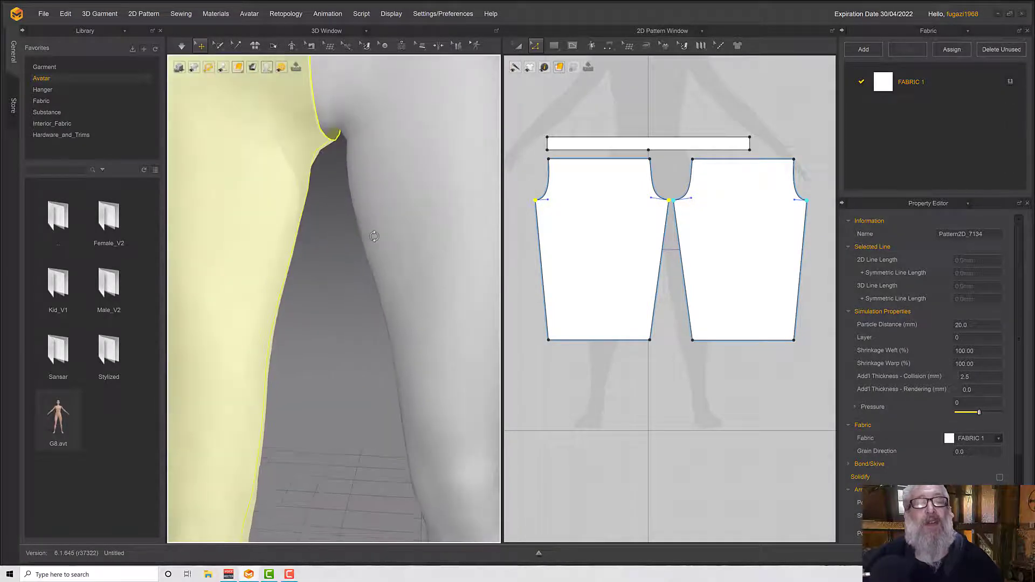
key(space)
scroll(377, 270, down, 3)
right_drag(367, 265, 294, 263)
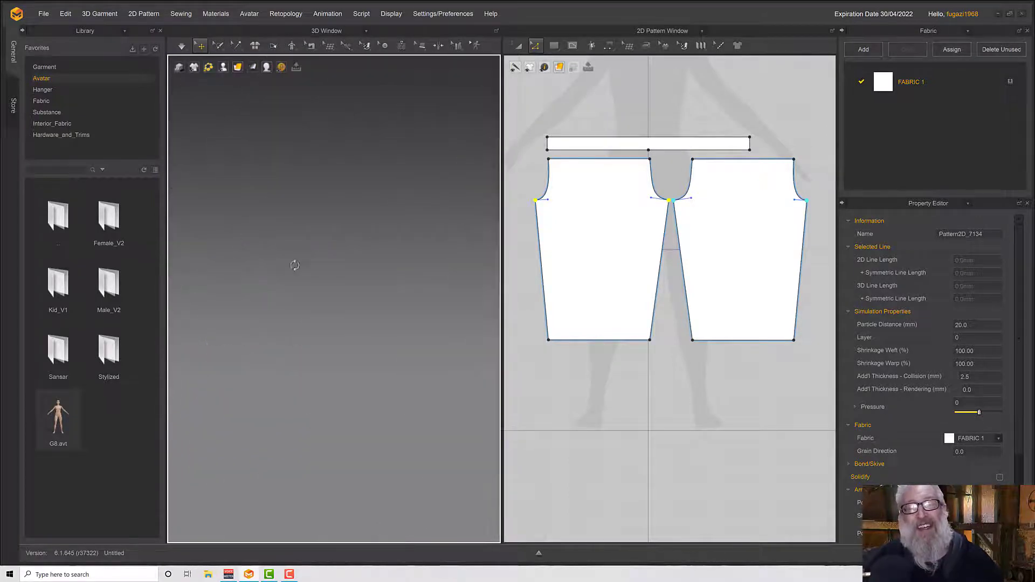
key(space)
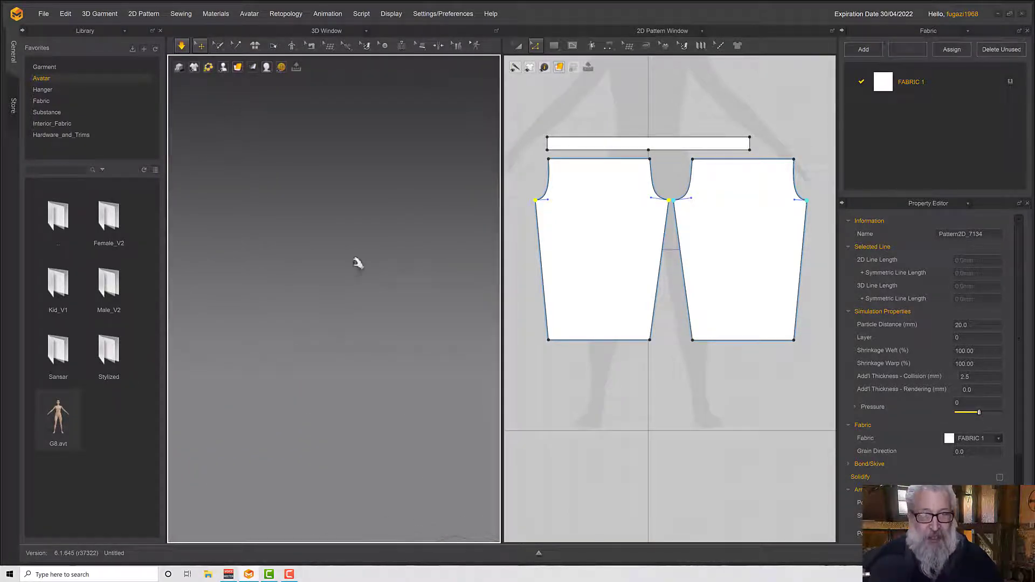
mouse_move(361, 270)
right_down()
mouse_move(358, 236)
mouse_move(349, 275)
mouse_move(363, 261)
mouse_move(348, 264)
right_up()
key(space)
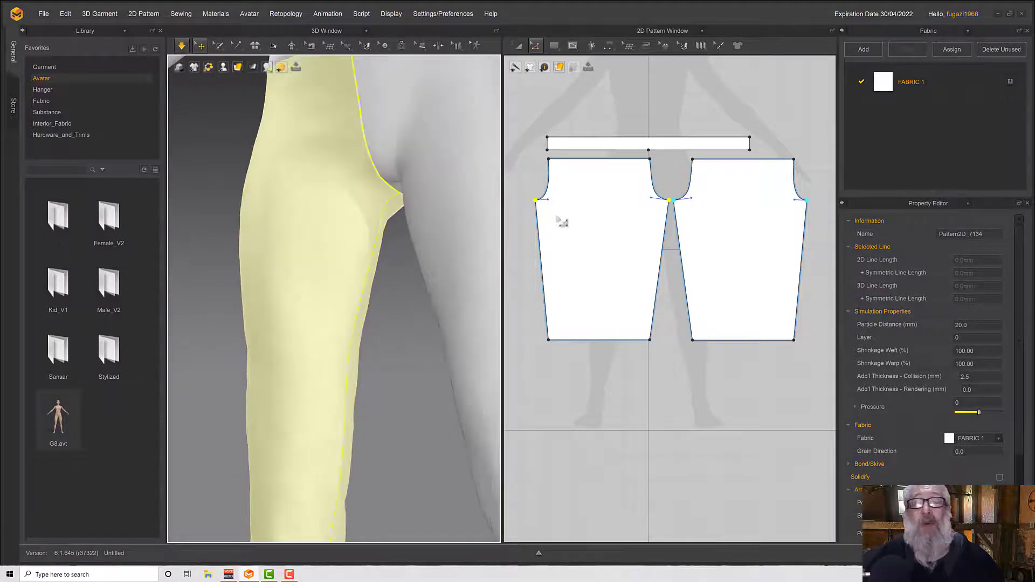
Step: Deselect the crotch points, tug the crotch fabric lightly with the simulation running and check its fit from several angles
click(530, 235)
mouse_move(405, 211)
right_down()
mouse_move(316, 217)
mouse_move(336, 202)
mouse_move(408, 216)
right_up()
key(space)
drag(410, 194, 413, 197)
key(space)
right_drag(414, 199, 336, 173)
key(space)
right_drag(428, 150, 414, 198)
scroll(440, 205, down, 3)
scroll(440, 205, down, 2)
key(space)
key(space)
right_drag(321, 277, 422, 289)
Step: Show all 3D patterns again to bring back the hidden leg panel
click(418, 288)
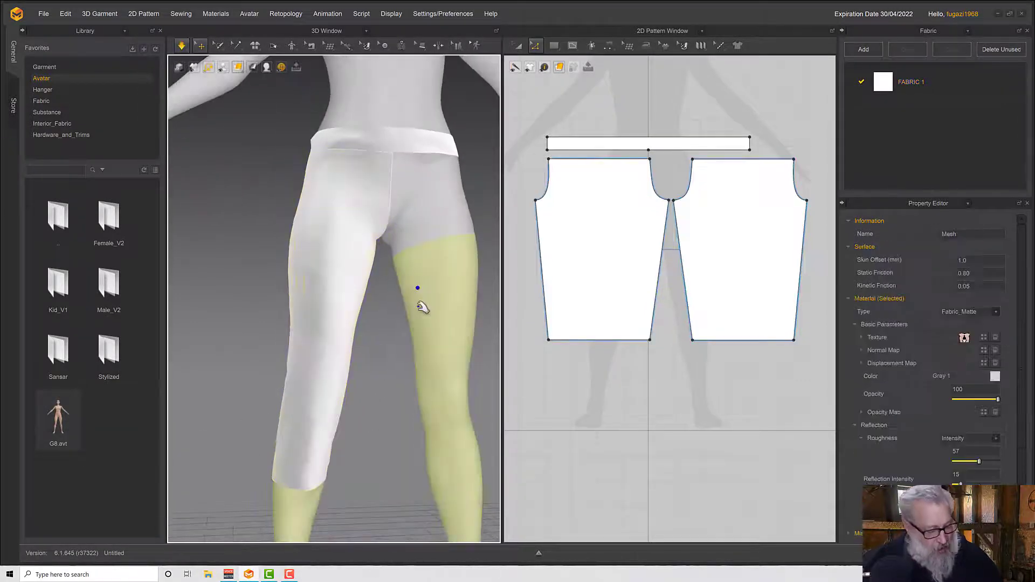
right_click(417, 306)
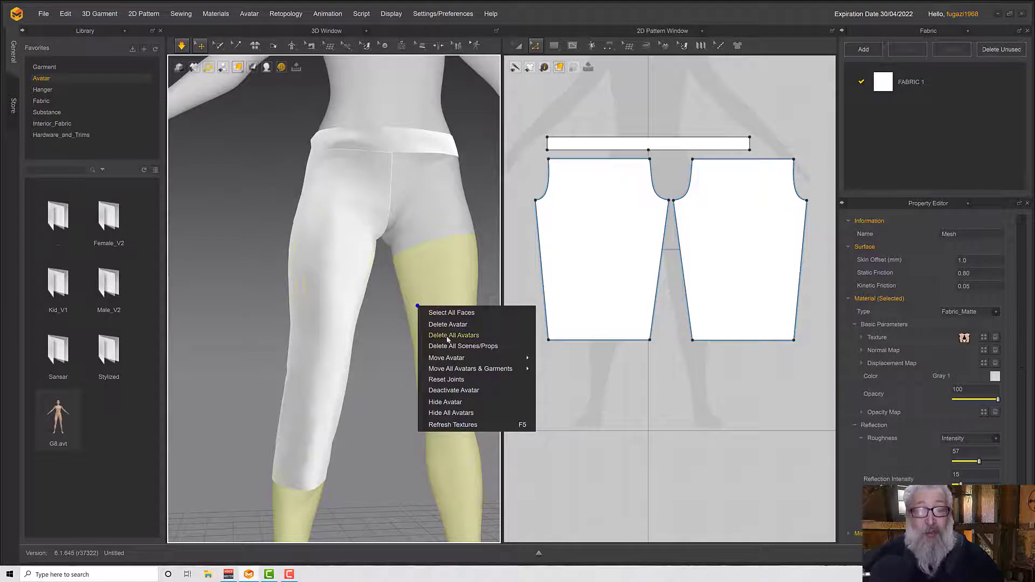
click(405, 387)
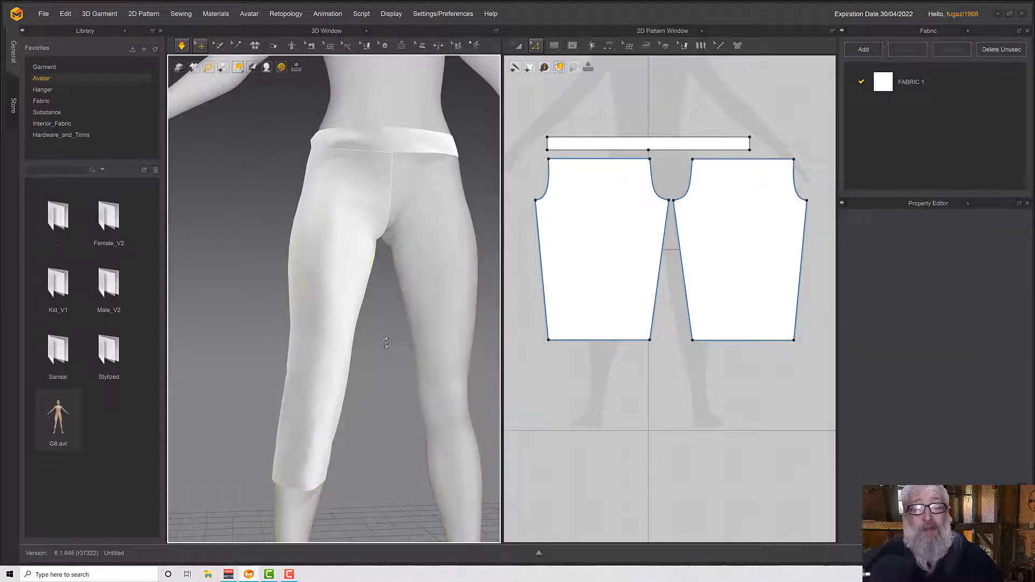
right_click(386, 343)
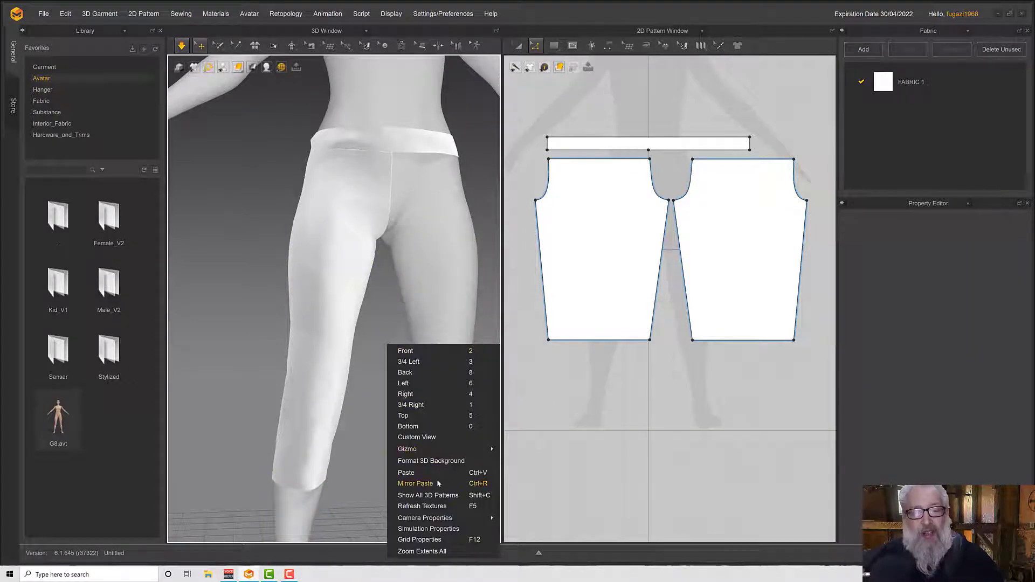
right_drag(443, 499, 386, 300)
Step: Pull lightly on the crotch fabric during simulation and inspect the trousers from behind
click(408, 283)
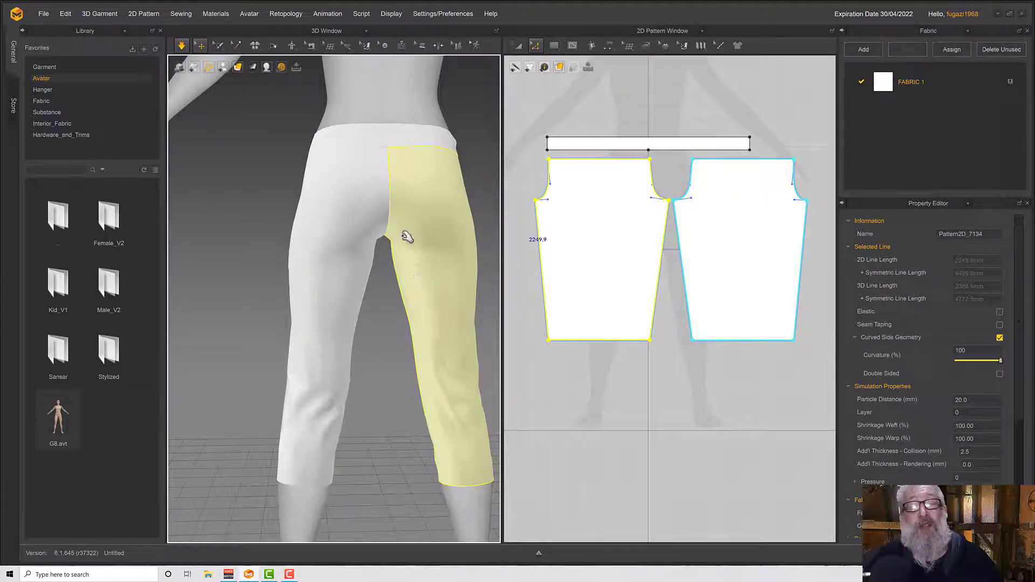
right_drag(412, 264, 367, 349)
key(space)
scroll(396, 355, up, 3)
key(space)
mouse_move(355, 289)
mouse_down()
mouse_move(352, 350)
mouse_move(355, 294)
mouse_up()
mouse_move(354, 294)
right_down()
mouse_move(378, 301)
mouse_move(356, 290)
right_up()
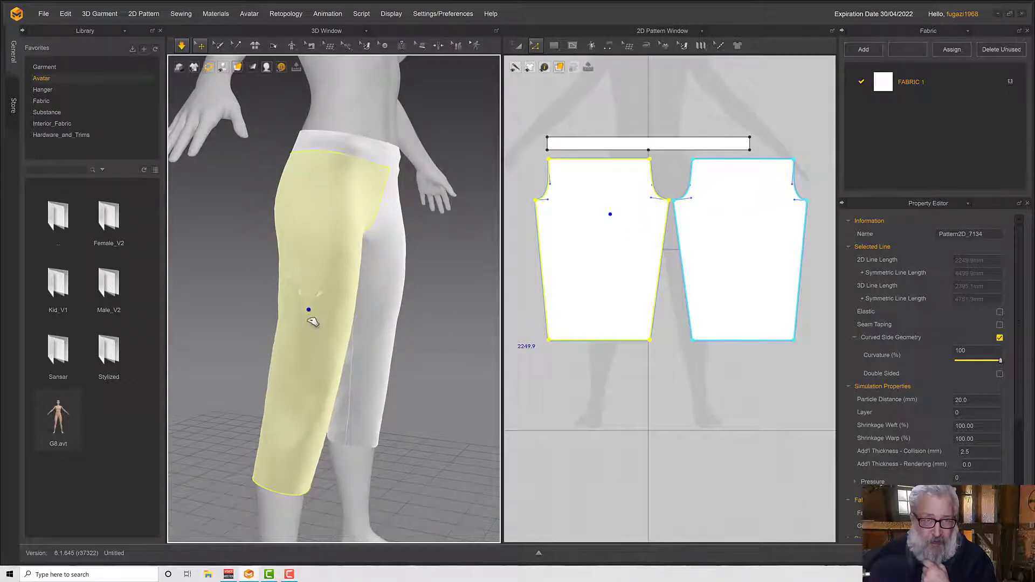
Step: Pull the fabric of both trouser legs downward with the simulation running to smooth out the wrinkles
drag(313, 322, 309, 433)
drag(303, 468, 284, 495)
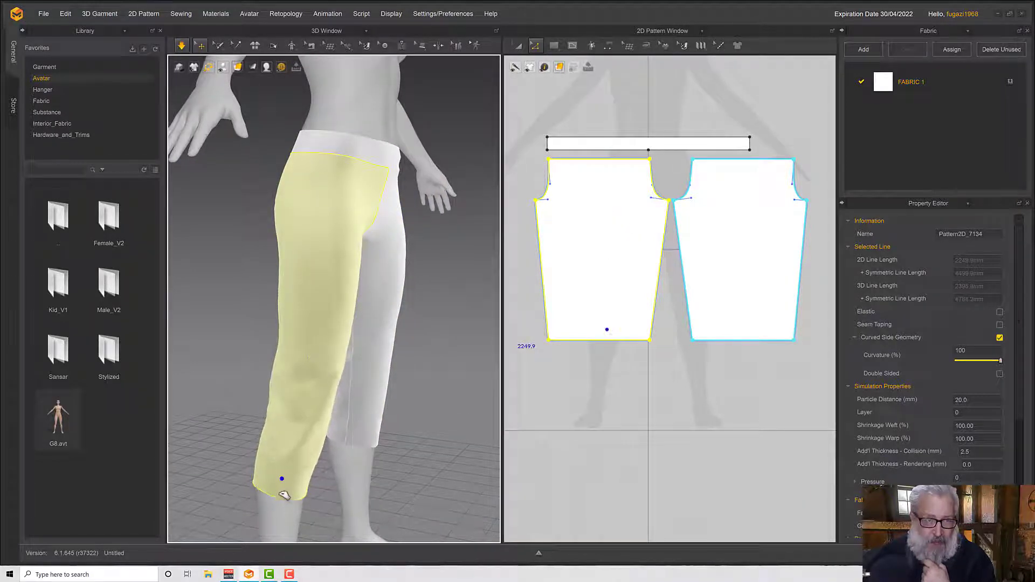
right_drag(356, 399, 371, 293)
drag(361, 265, 379, 353)
drag(292, 260, 324, 351)
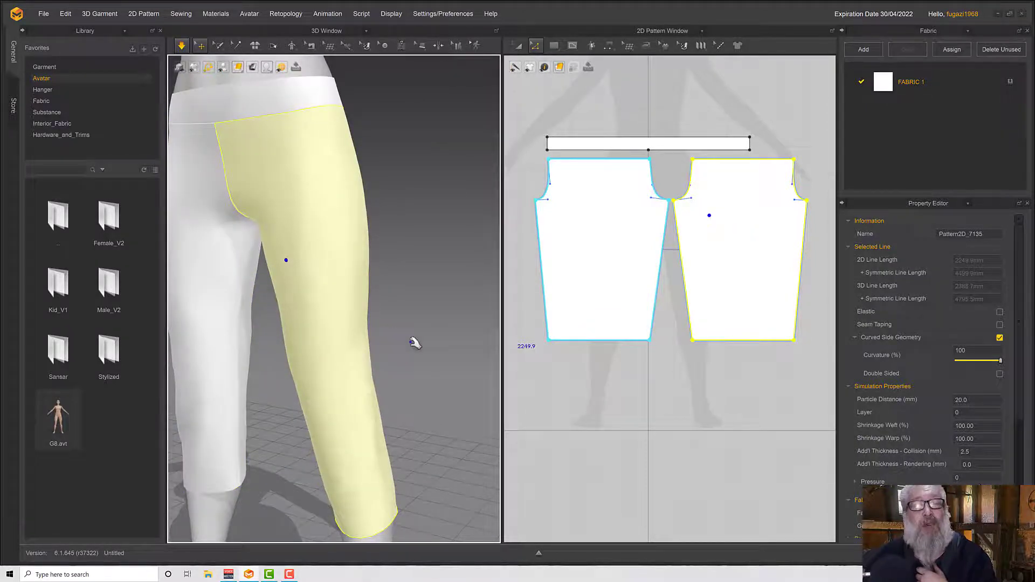
Step: Review the settled trousers from the side, front and back, paying attention to the looseness around the knee
scroll(412, 344, down, 3)
right_drag(413, 350, 368, 329)
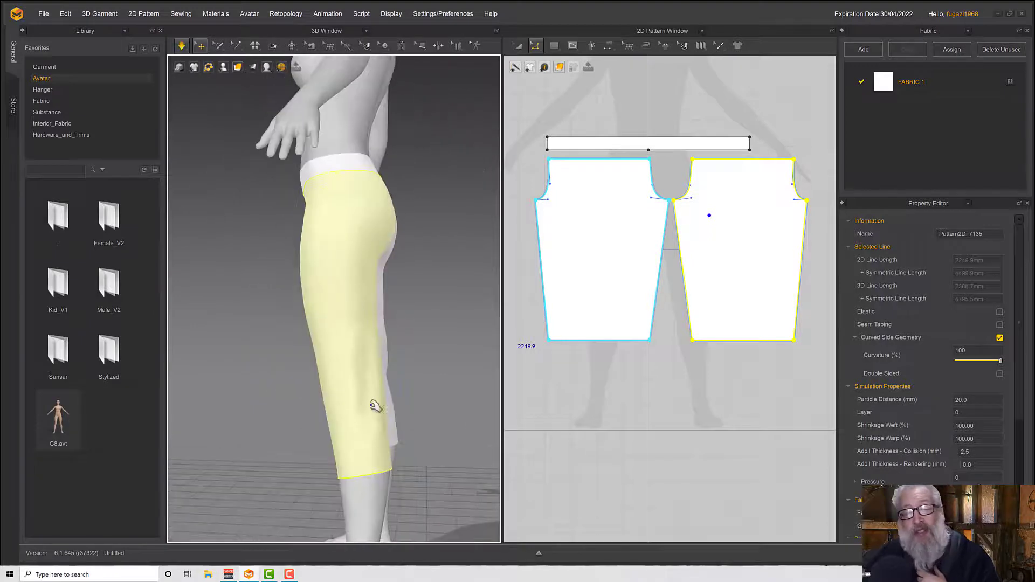
right_drag(393, 362, 364, 323)
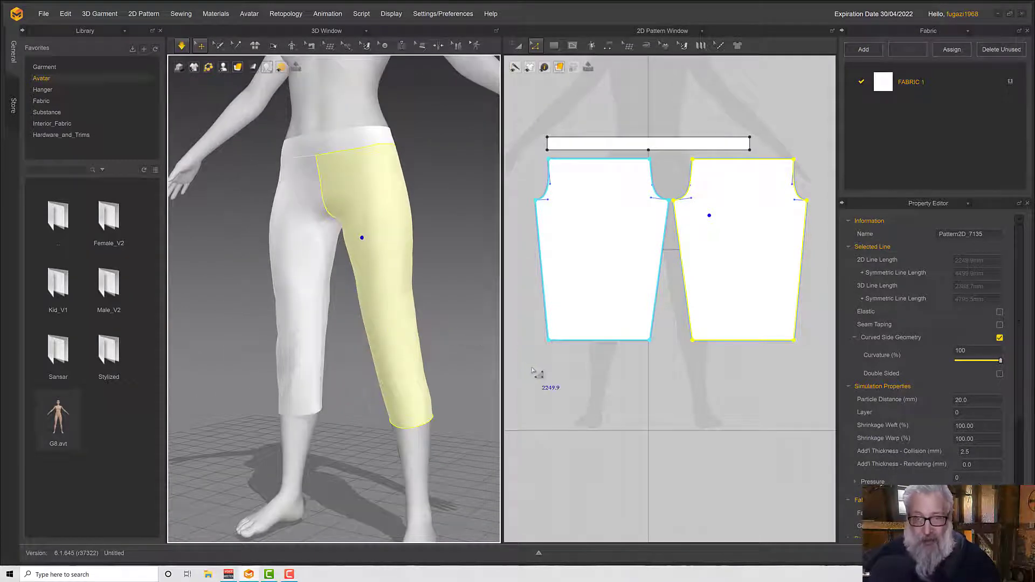
click(532, 278)
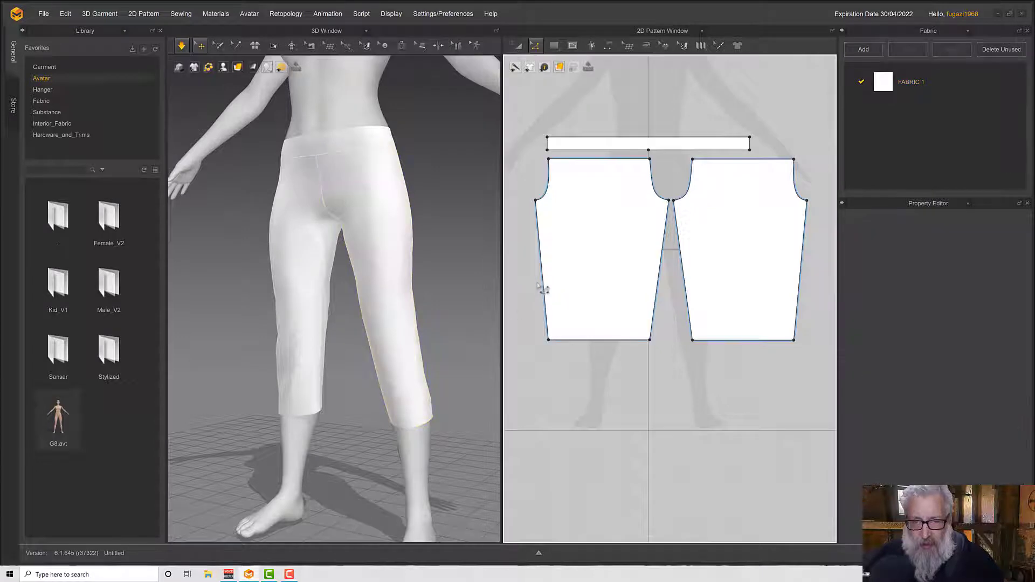
right_drag(404, 335, 425, 291)
click(406, 317)
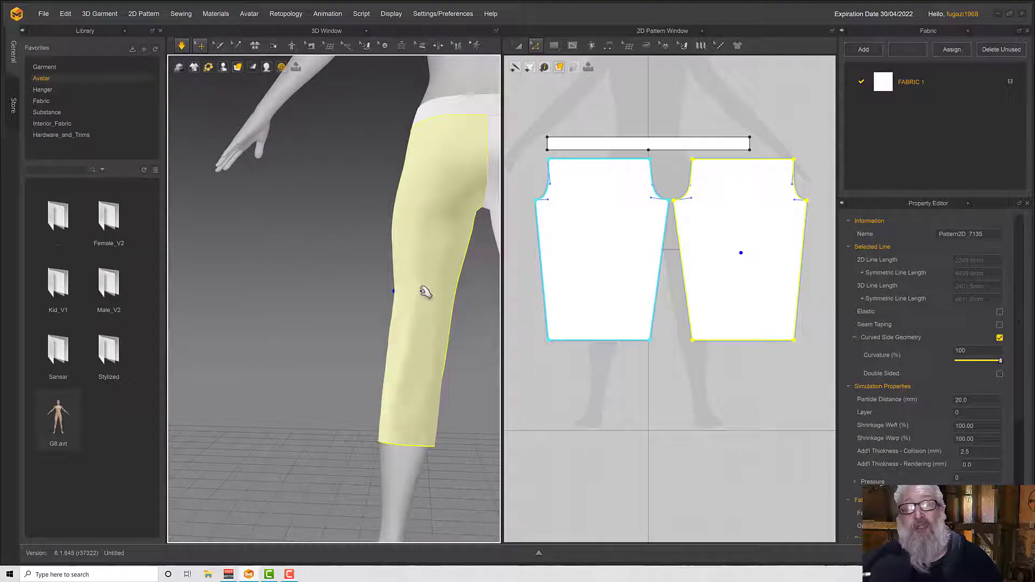
Step: Split the mirrored leg panel's outer side edge into two lines, with the lower line 325 mm long
click(535, 47)
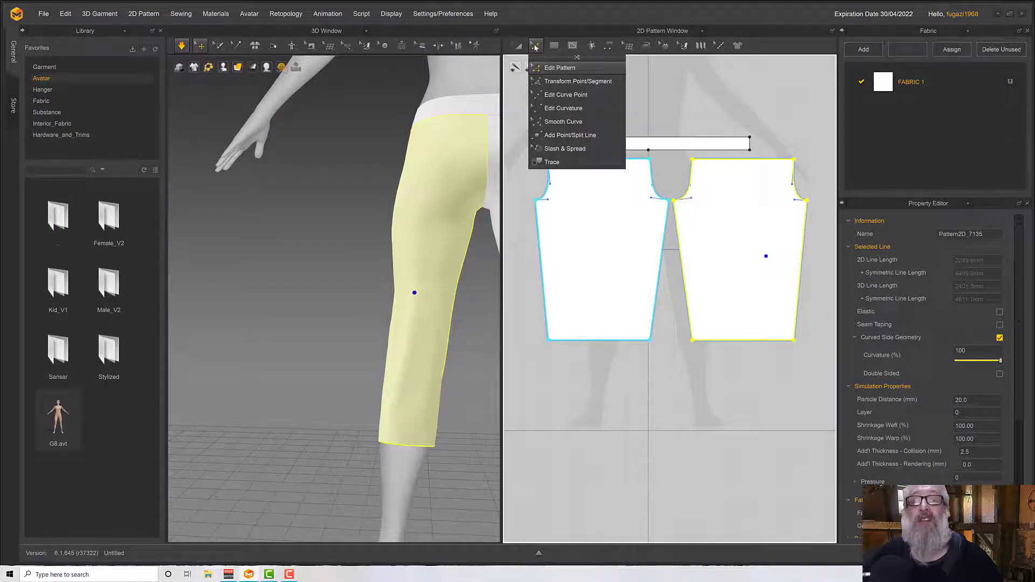
click(561, 135)
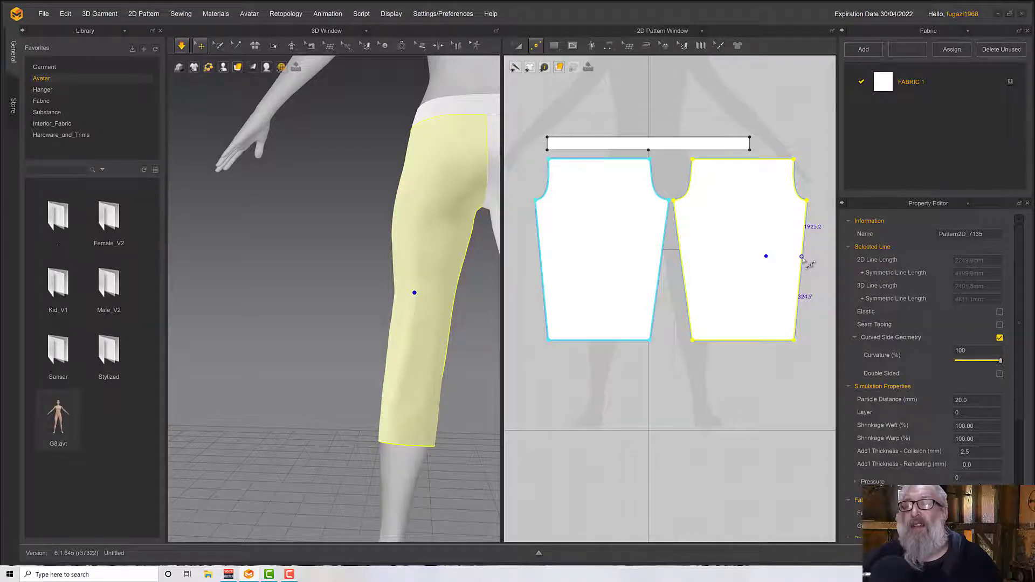
right_click(801, 258)
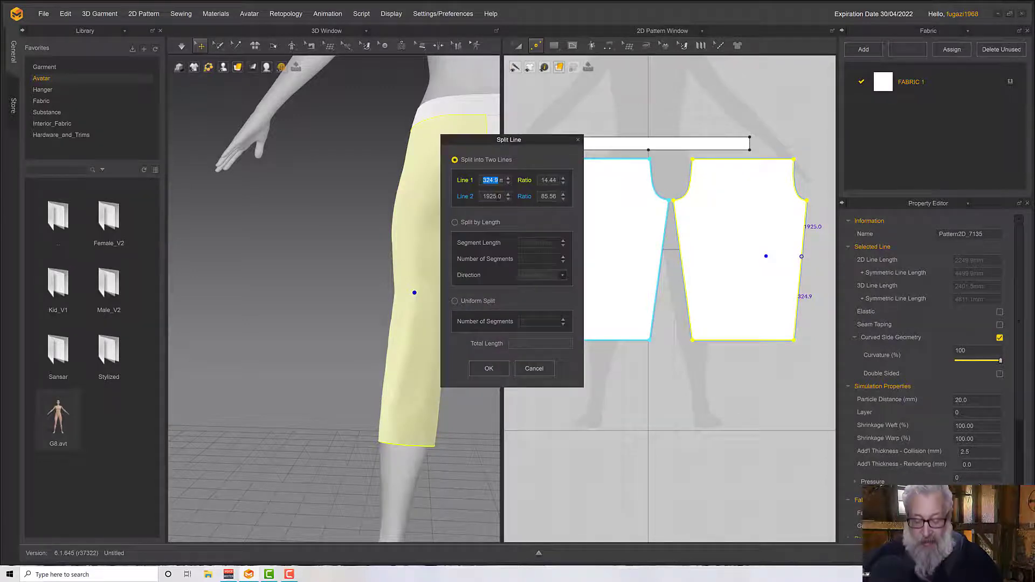
text(25mm)
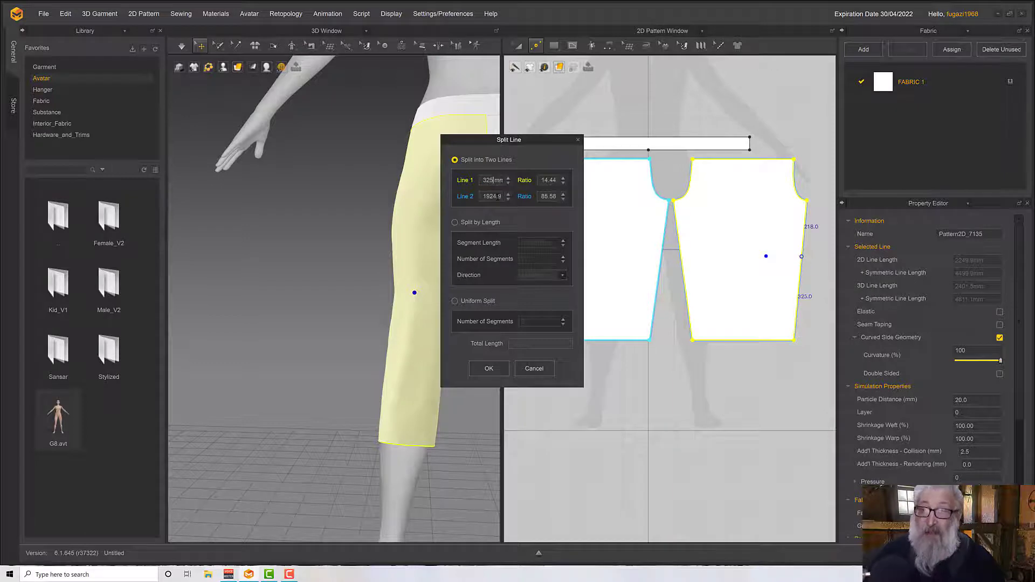
click(486, 368)
Step: Split the mirrored leg panel's inner side edge into two lines, with the lower line 325 mm long
drag(684, 260, 683, 257)
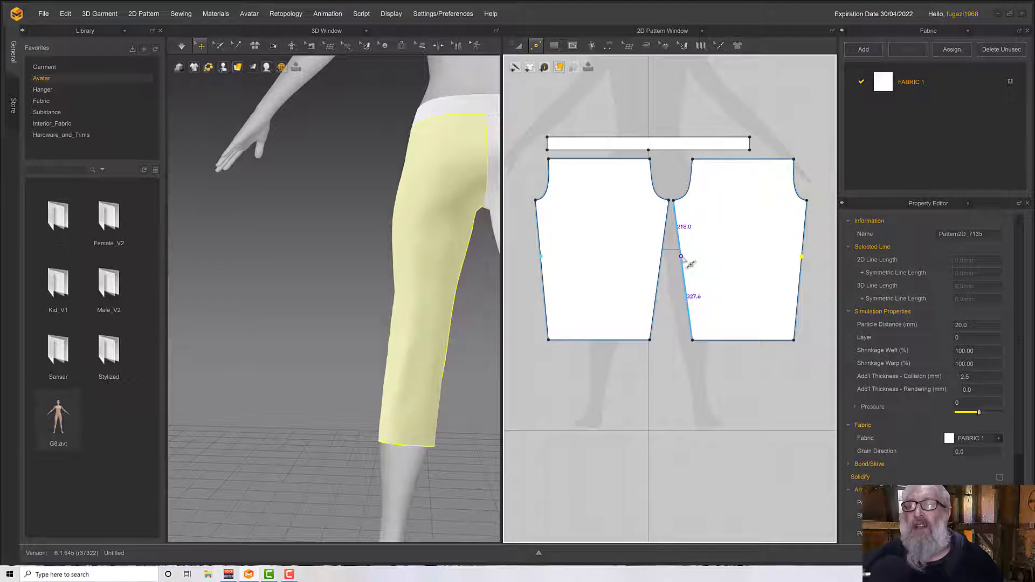
right_click(683, 258)
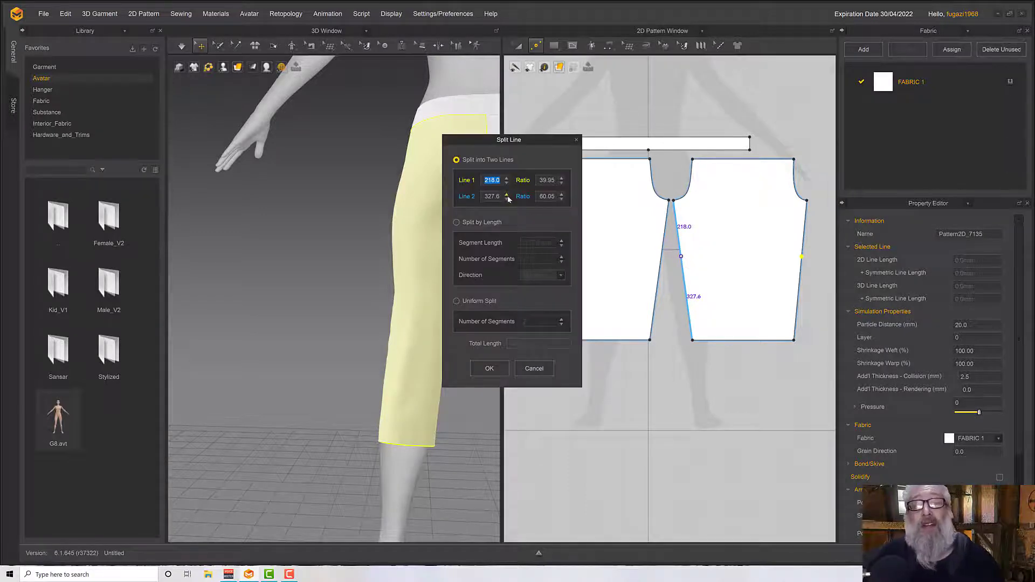
click(493, 196)
text(325)
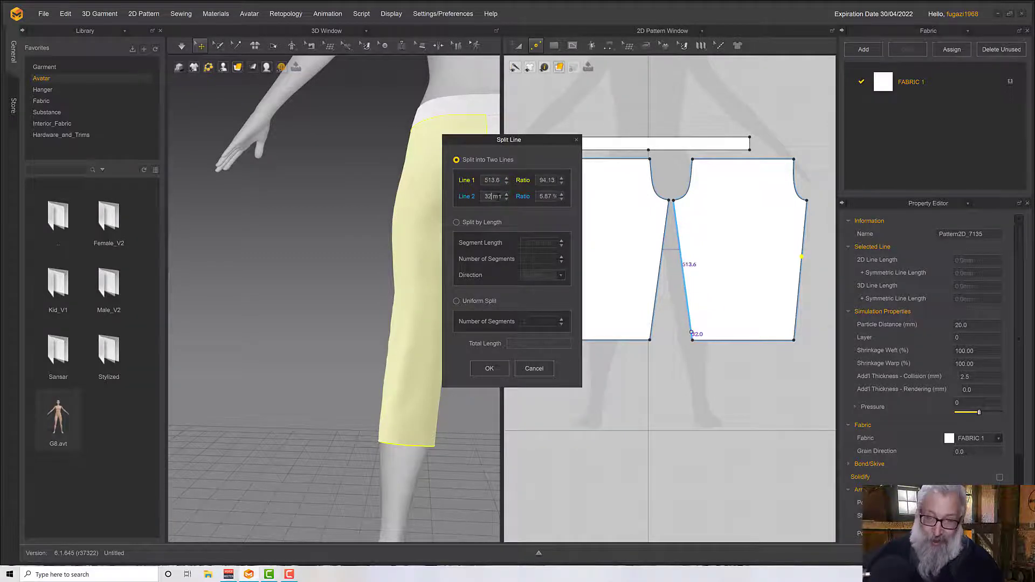
click(487, 368)
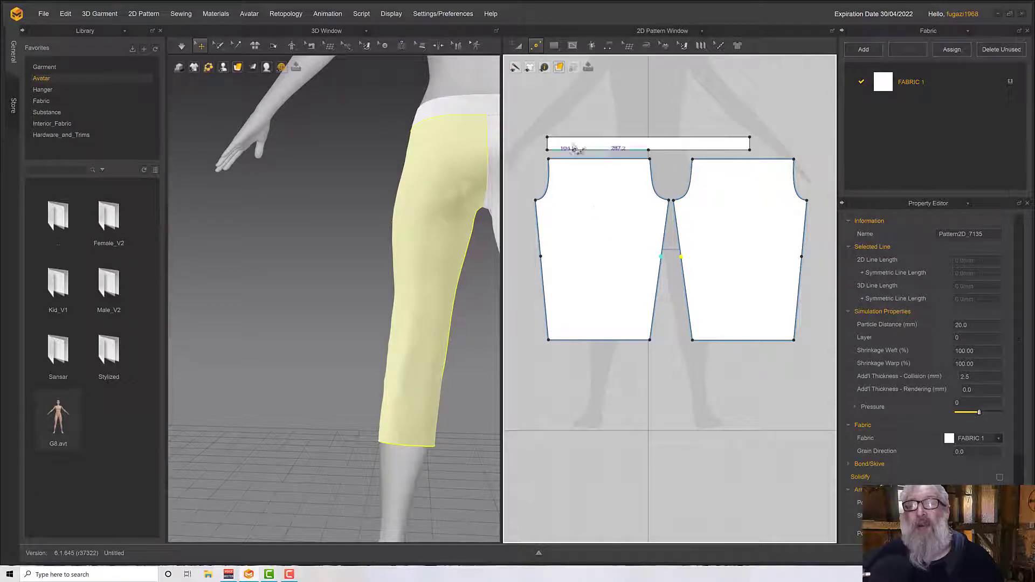
Step: With Edit Pattern, move the leg panel's new inner side point 16 mm horizontally into the panel, with 0 mm vertical movement
click(536, 46)
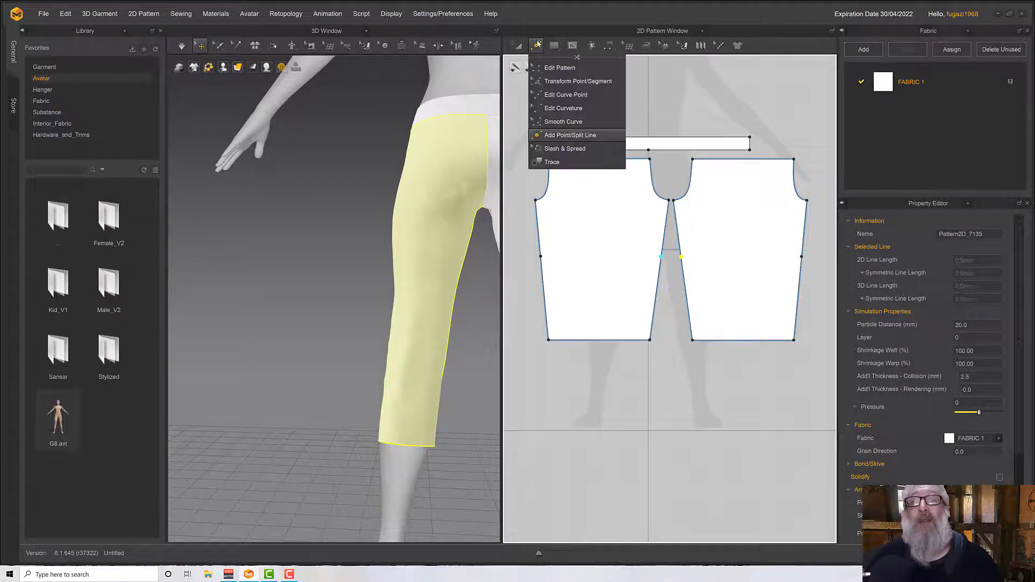
click(555, 68)
click(681, 265)
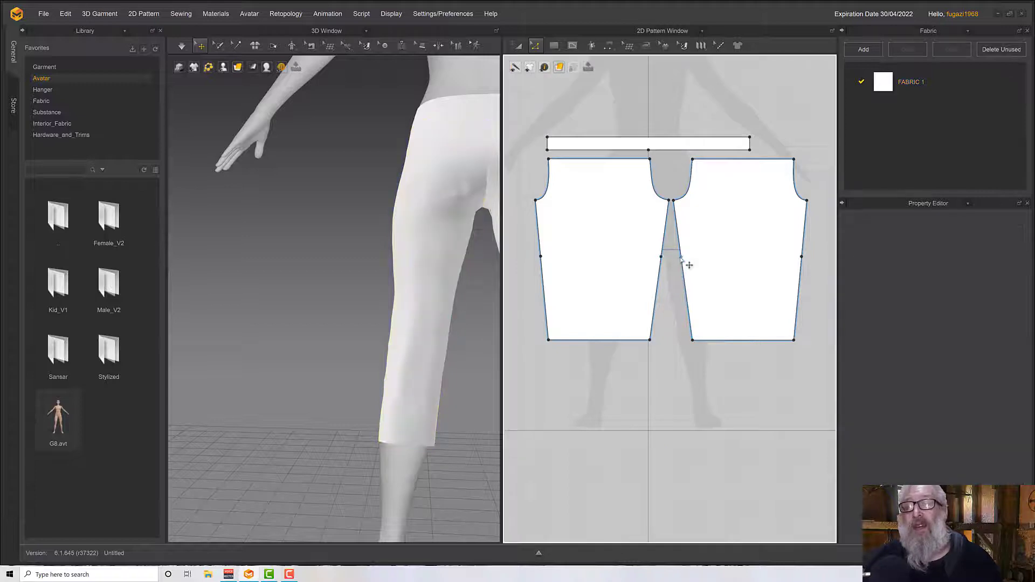
drag(689, 265, 694, 264)
right_click(694, 264)
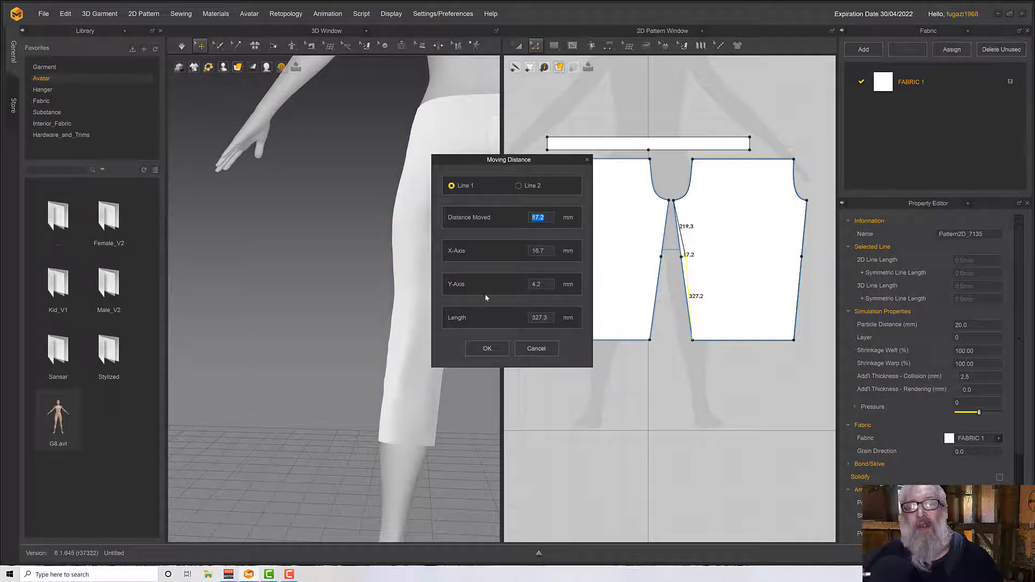
text(0)
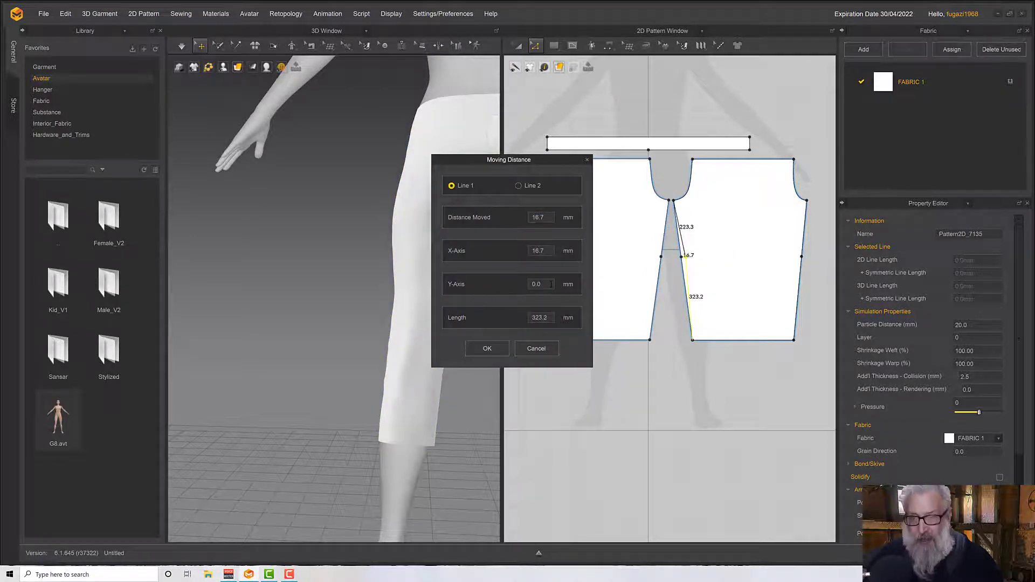
double_click(549, 216)
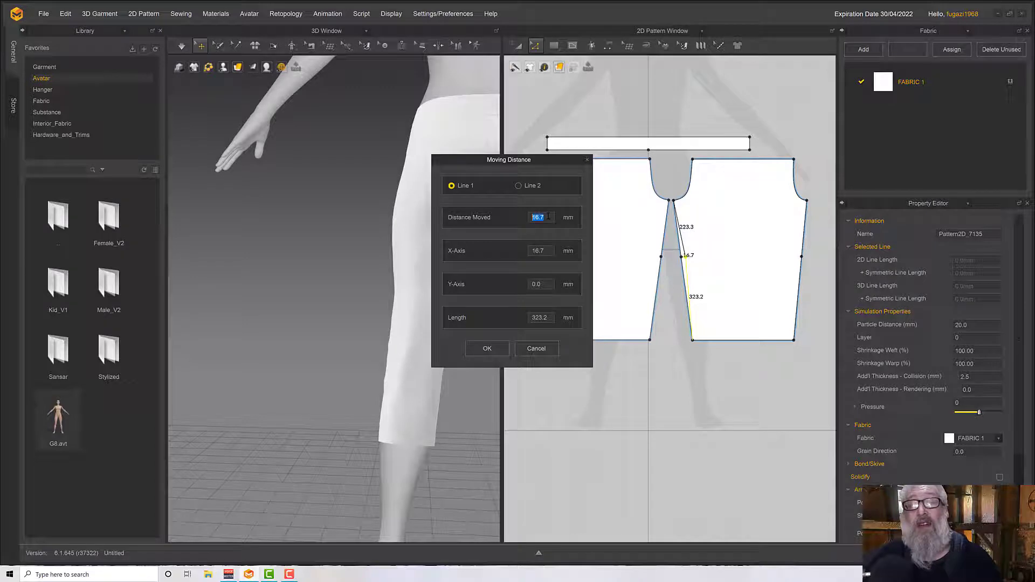
text(16)
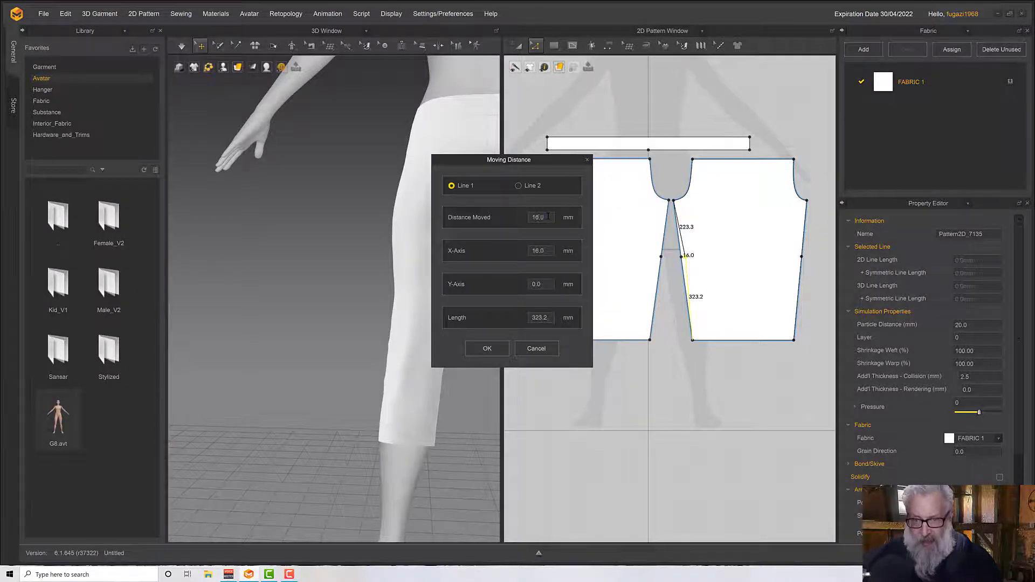
click(487, 348)
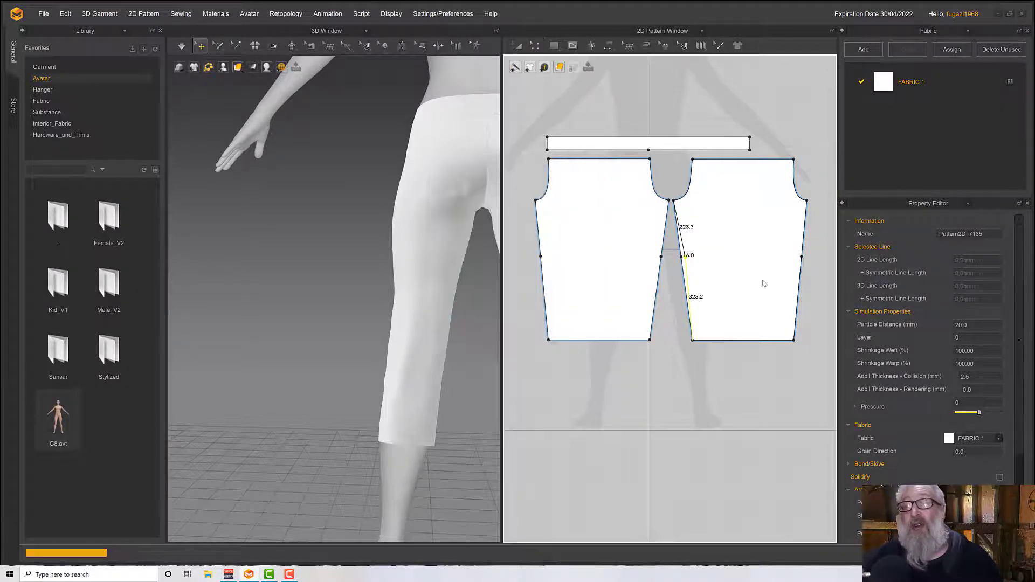
Step: Move the outer side point of the same leg panel 16 mm horizontally inward, and simulate the trousers to check the fit from the front
drag(802, 258, 798, 257)
right_click(797, 257)
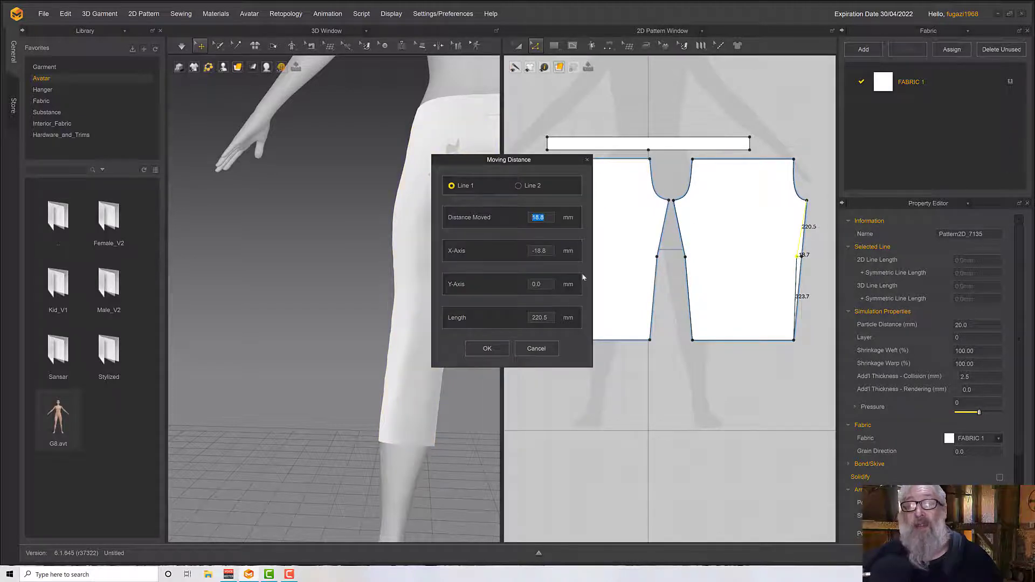
text(16)
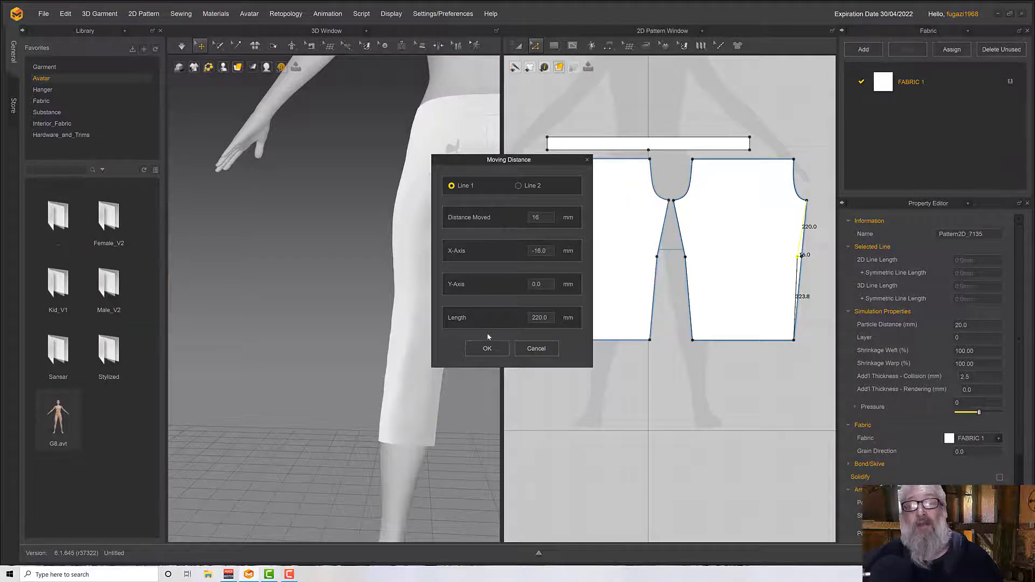
click(486, 348)
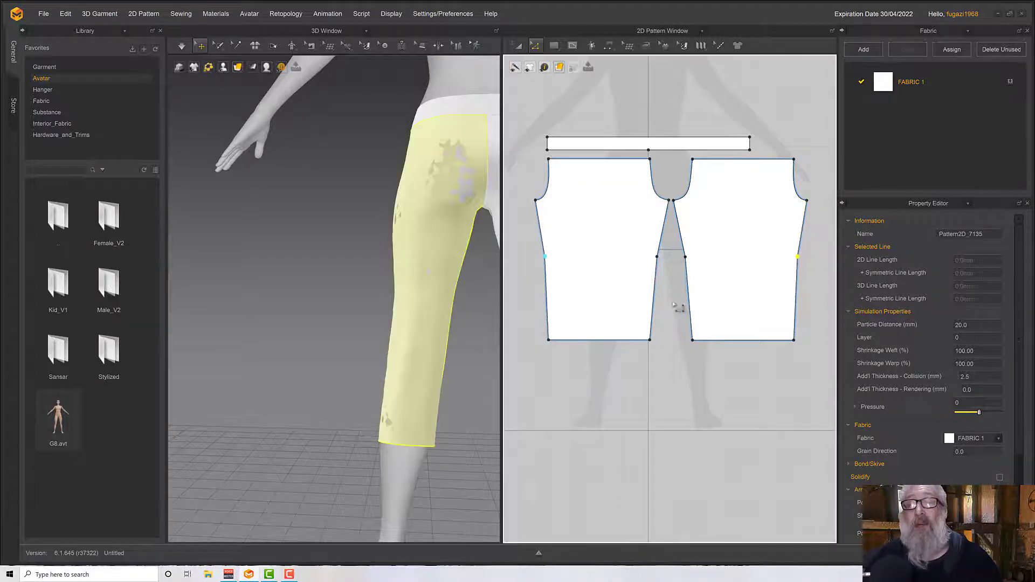
key(space)
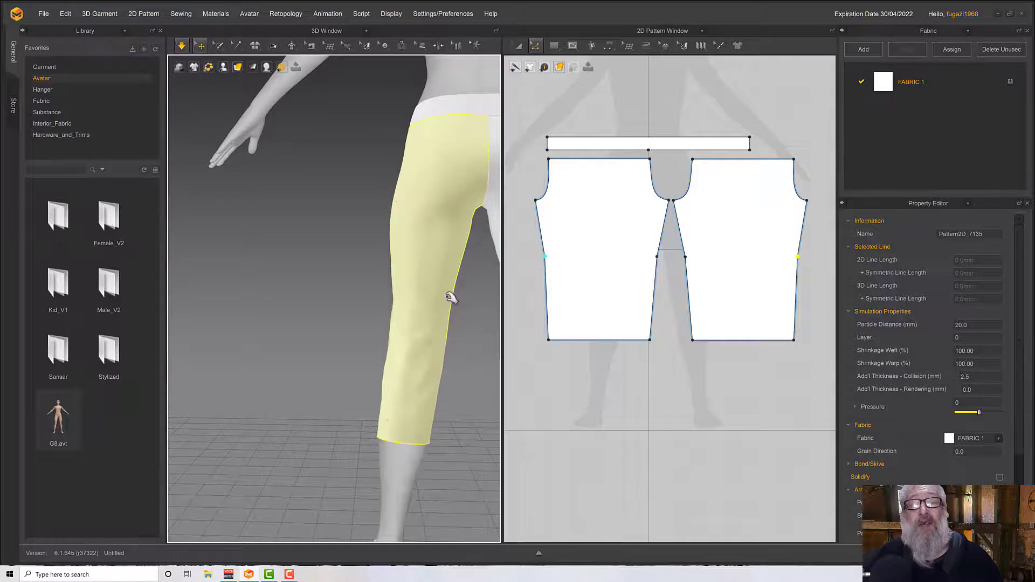
right_drag(450, 298, 476, 280)
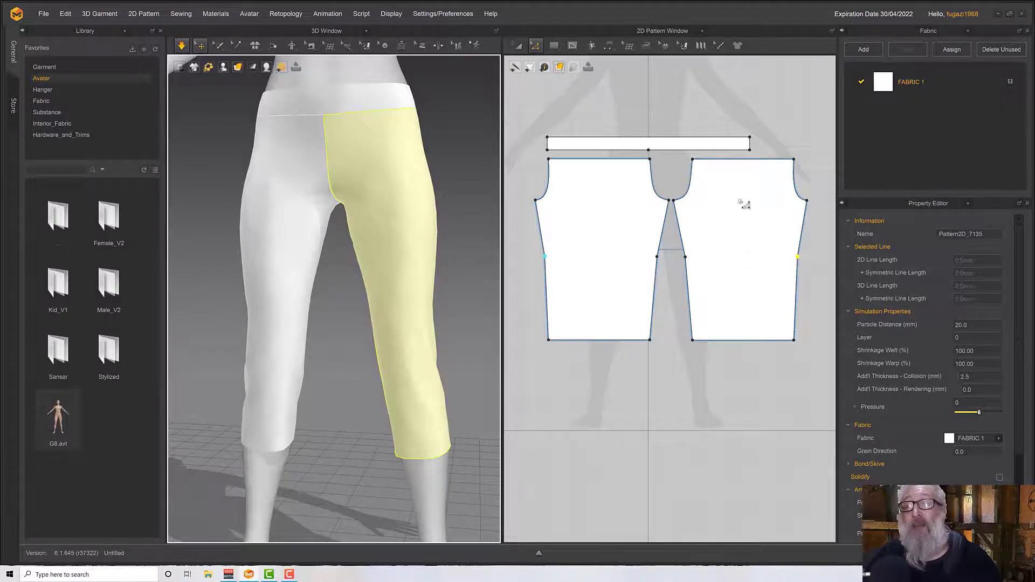
Step: Change the hem line length of the leg panels to 370 mm, shortening it in both directions
click(579, 356)
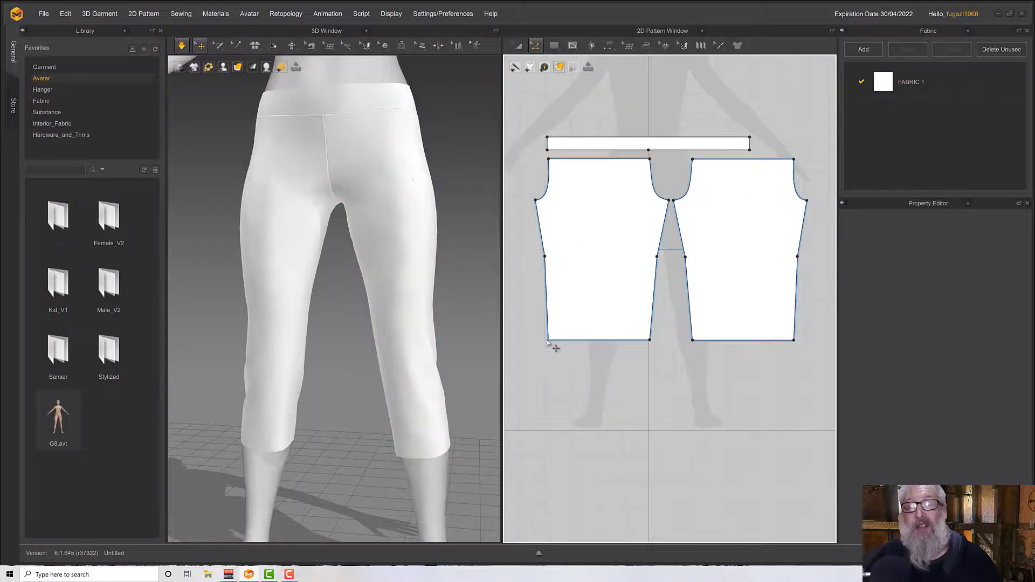
click(556, 345)
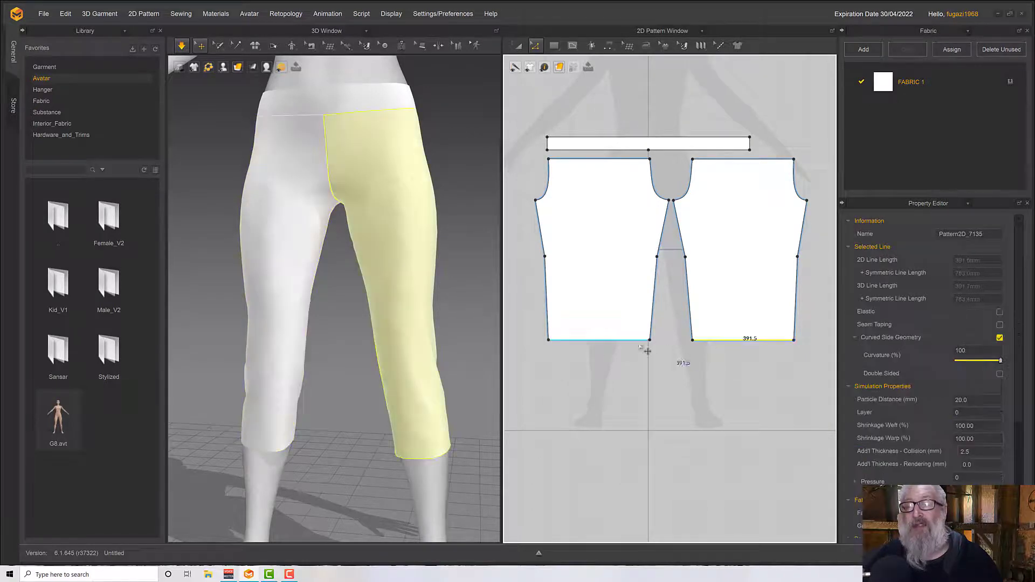
click(606, 341)
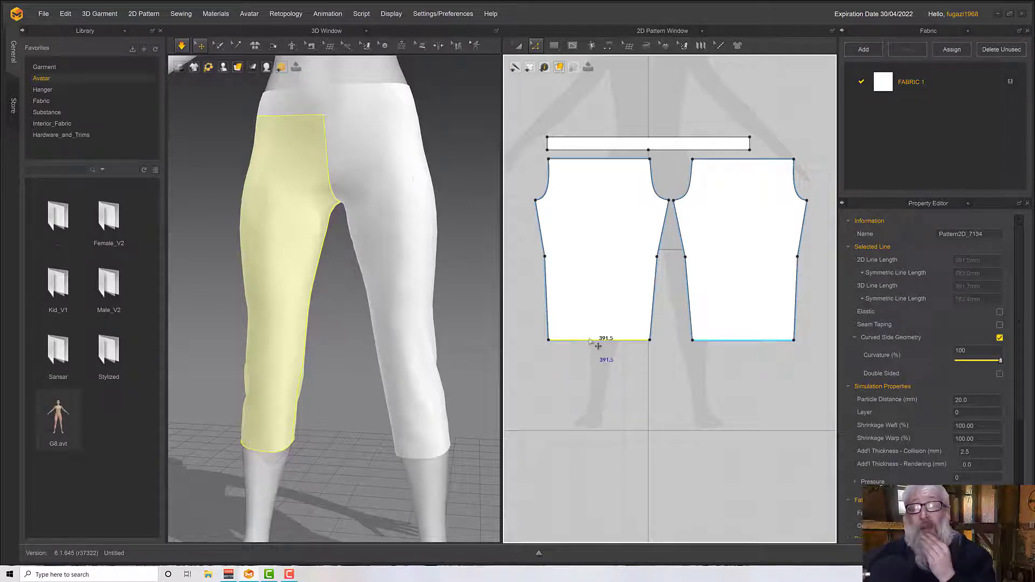
right_click(592, 344)
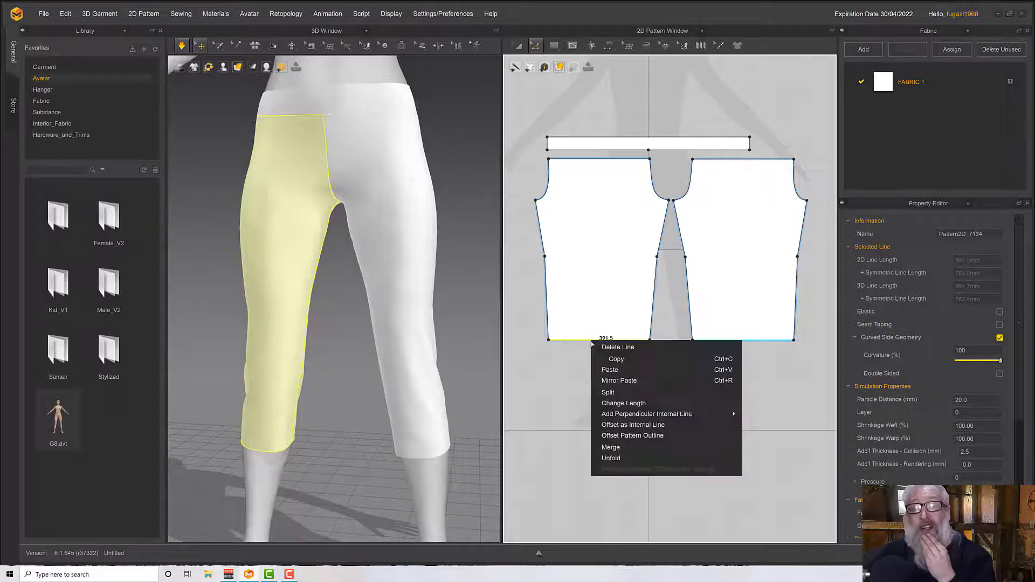
click(647, 403)
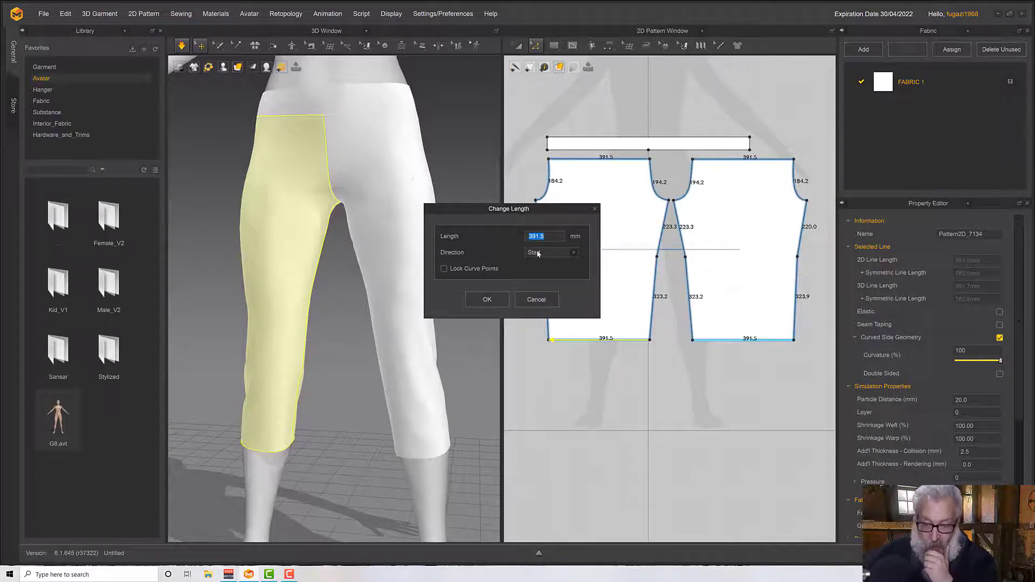
text(3)
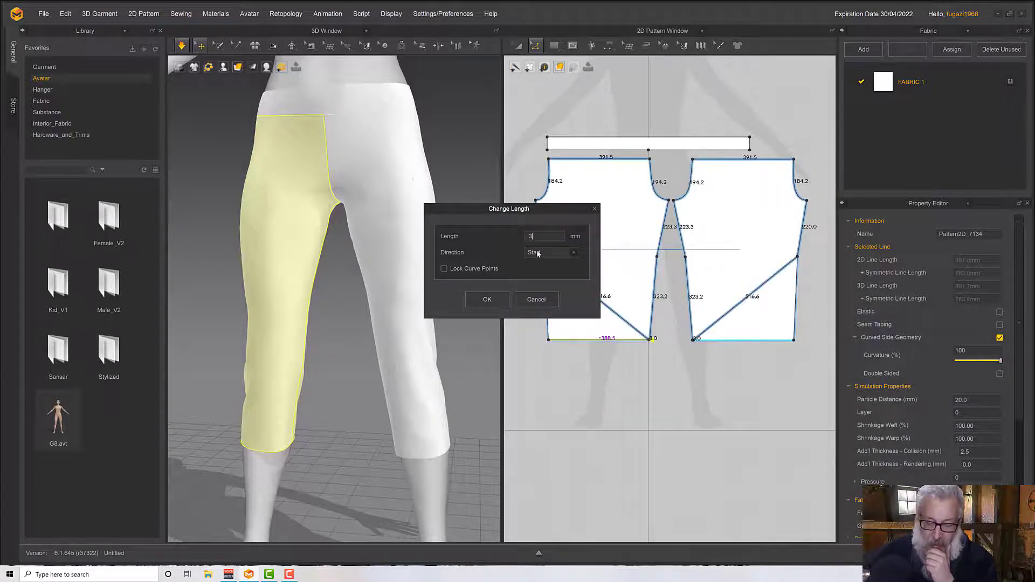
text(70)
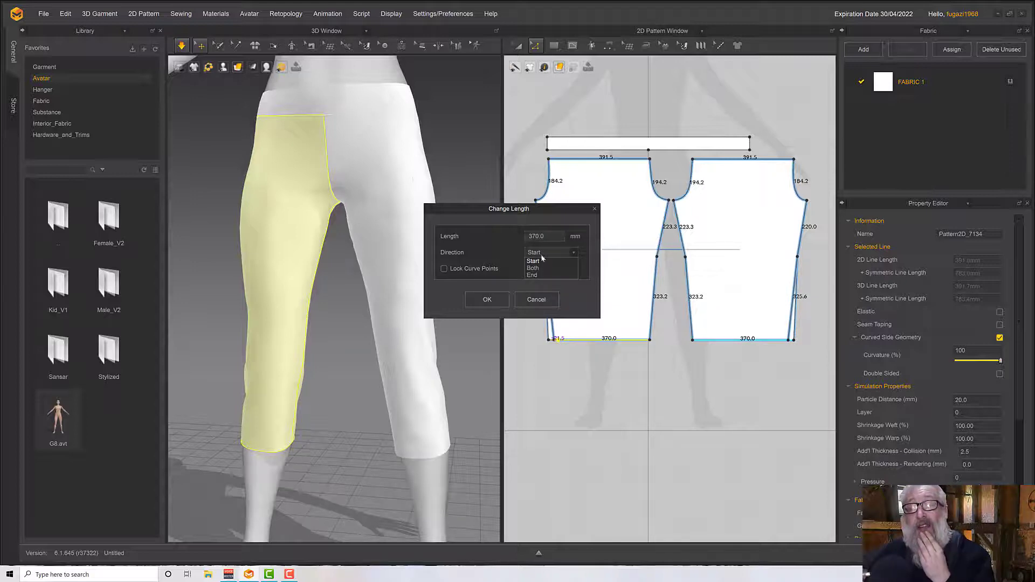
click(544, 267)
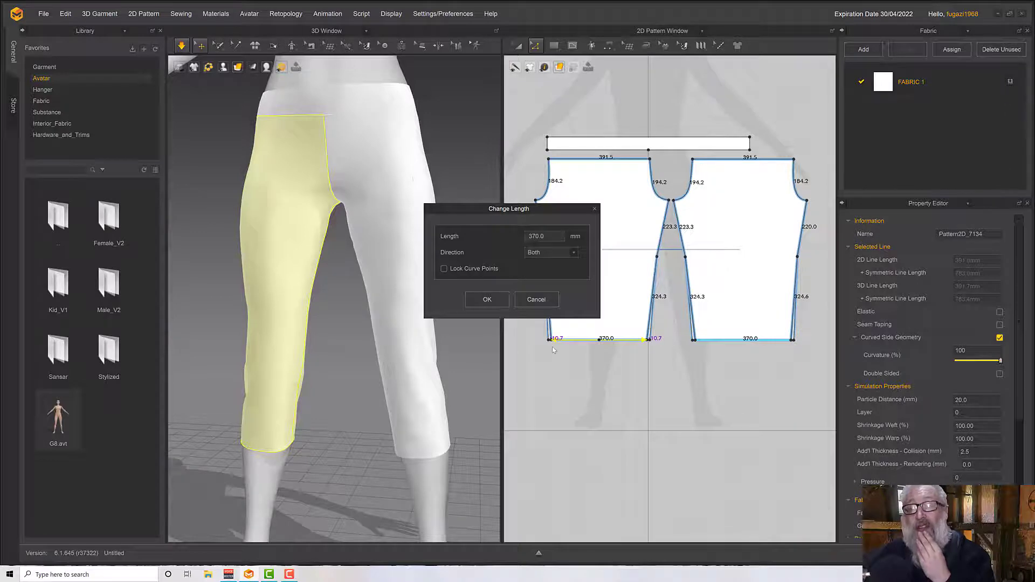
click(494, 303)
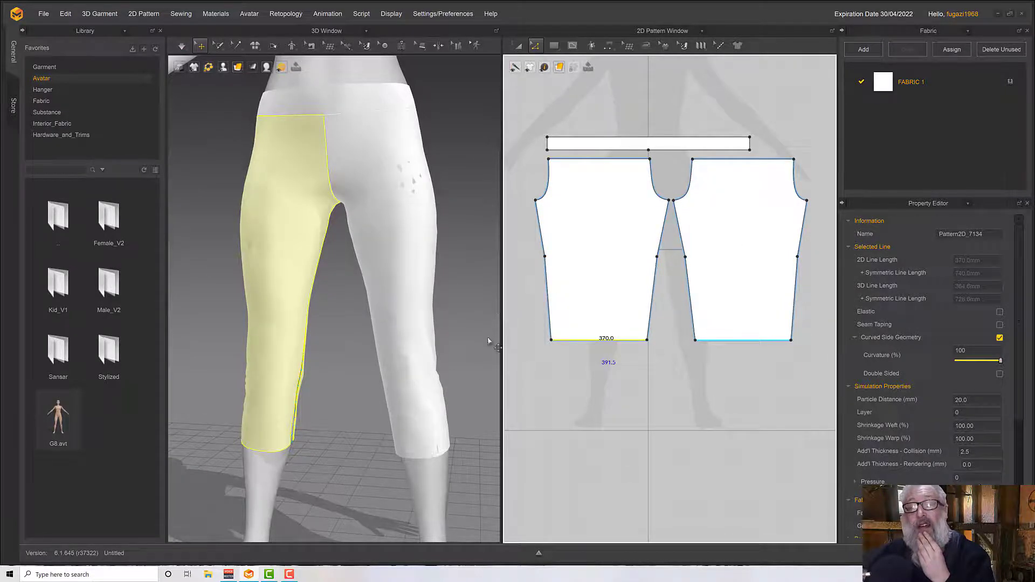
Step: Inspect the inner leg seam, simulate the trousers to close it, and view the legs from behind
right_drag(451, 387, 424, 373)
right_drag(339, 359, 319, 372)
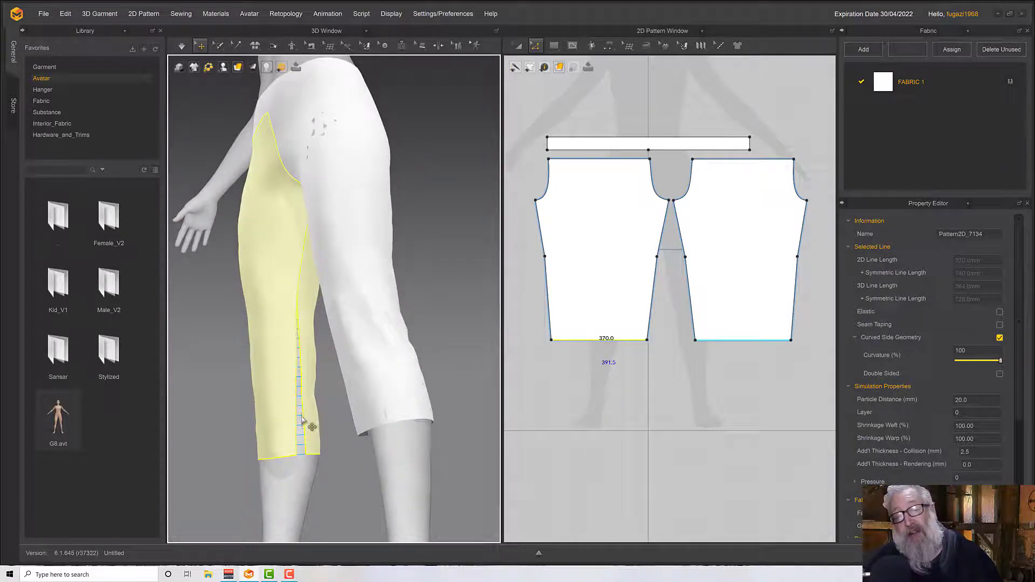
key(space)
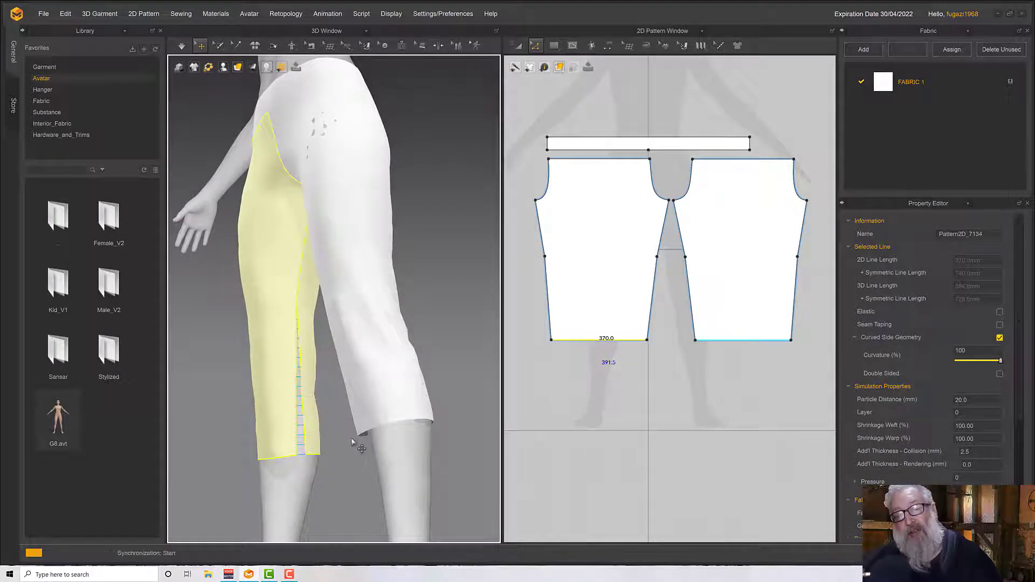
key(space)
right_drag(335, 422, 265, 432)
key(space)
Step: Reduce the leg panels' hem line length to 350 mm in both directions and look at the inner leg seam
click(591, 358)
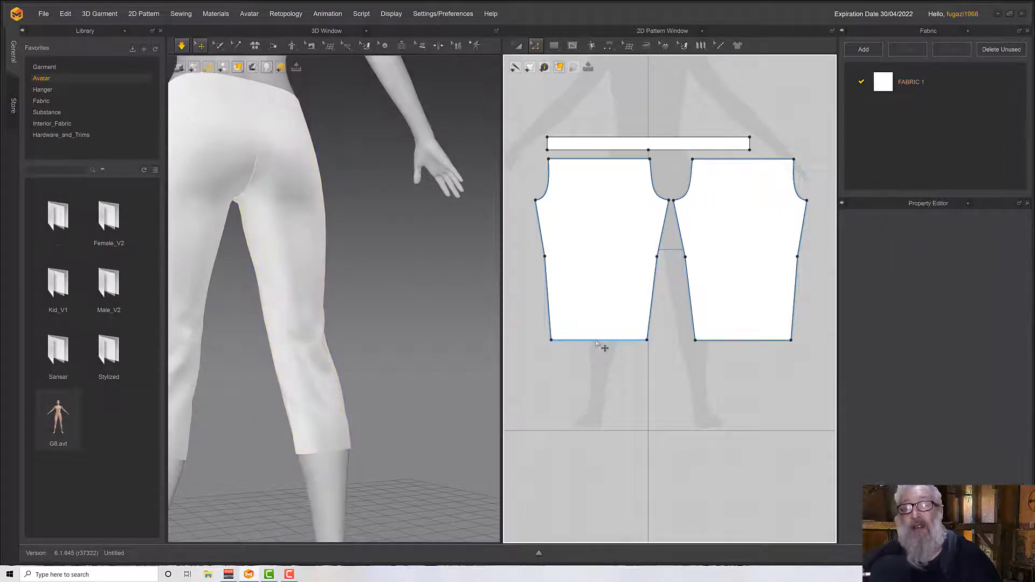
click(597, 342)
right_click(597, 343)
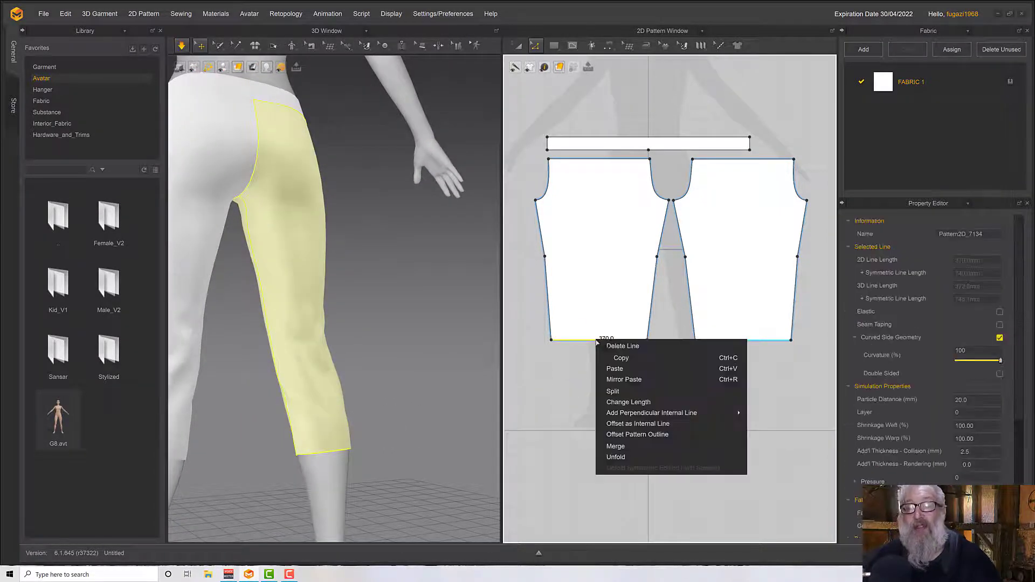
click(629, 403)
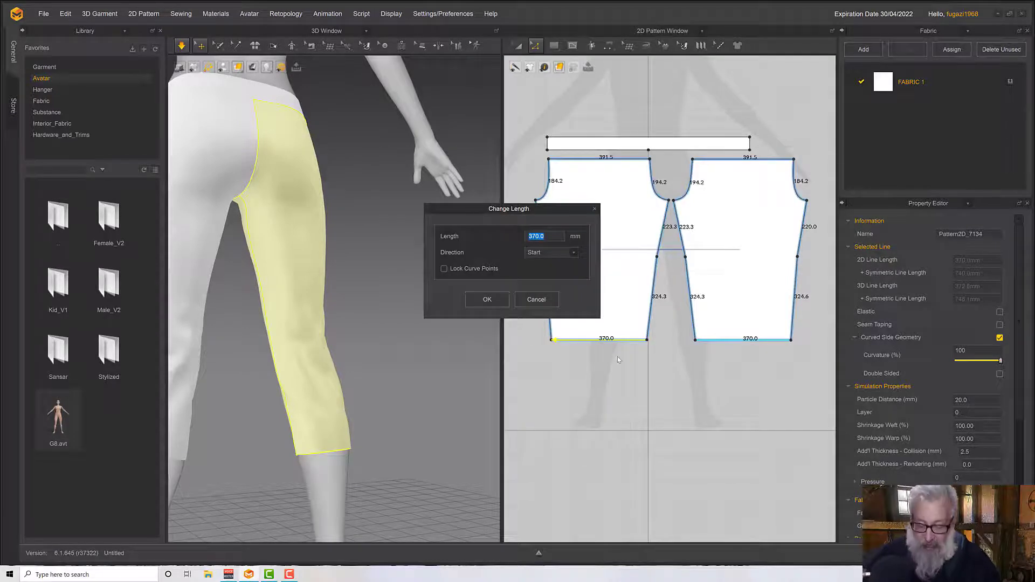
text(350)
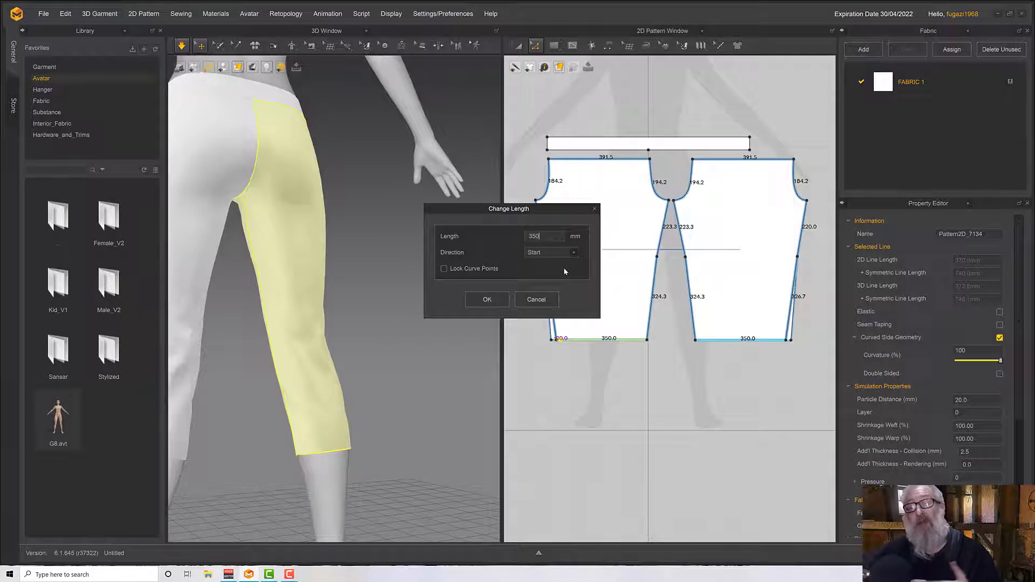
click(569, 254)
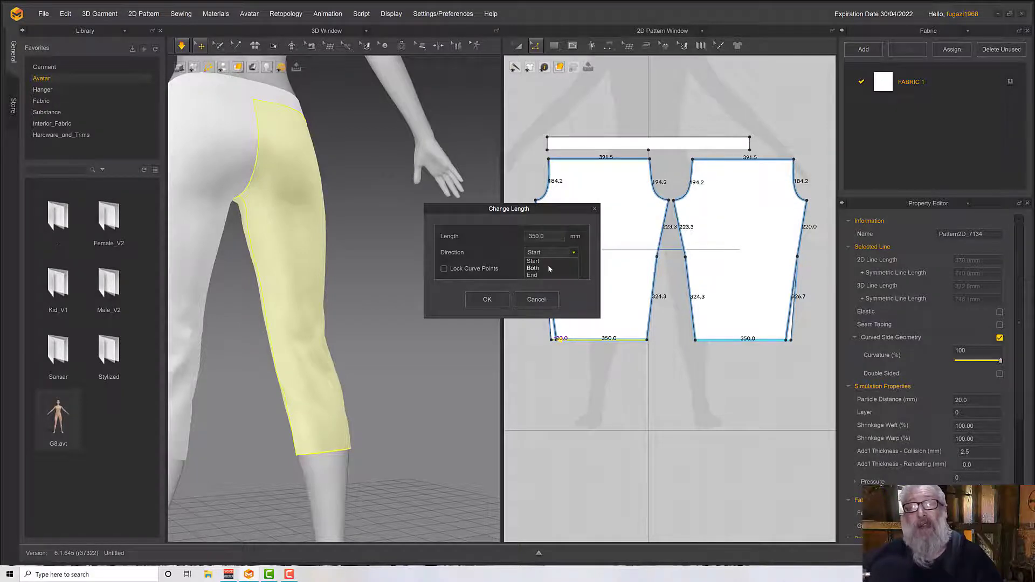
click(549, 269)
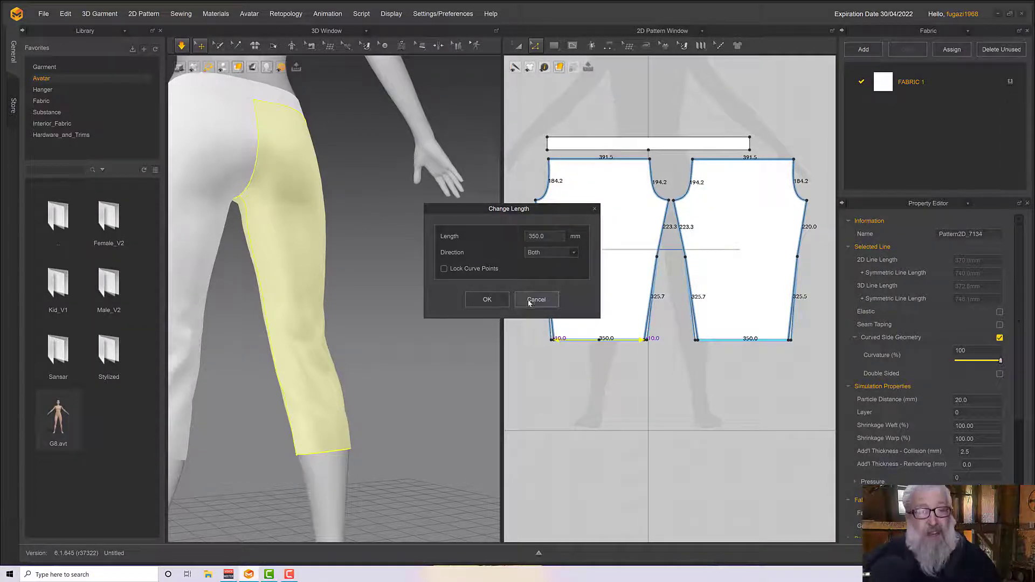
click(487, 299)
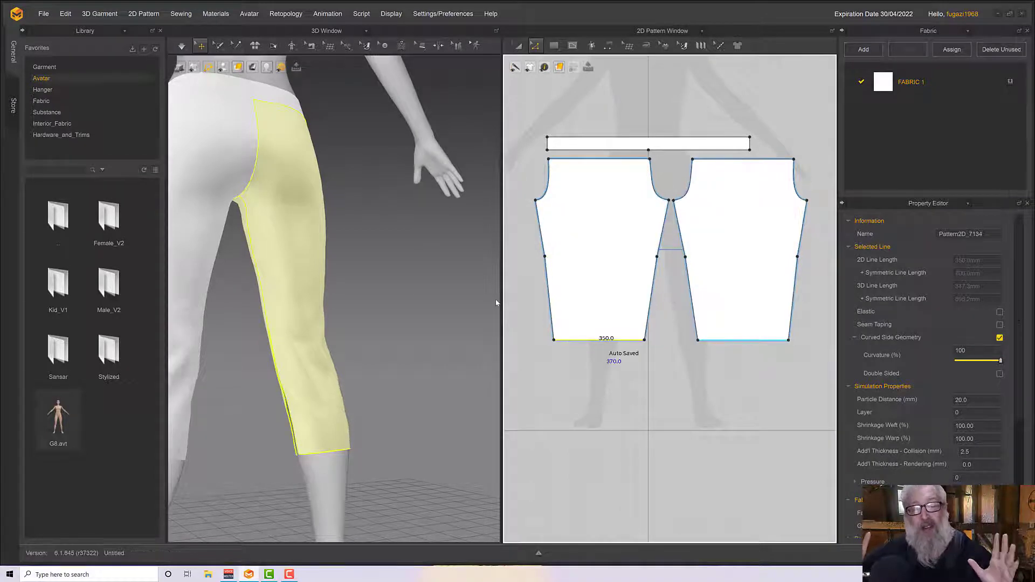
right_drag(493, 303, 444, 351)
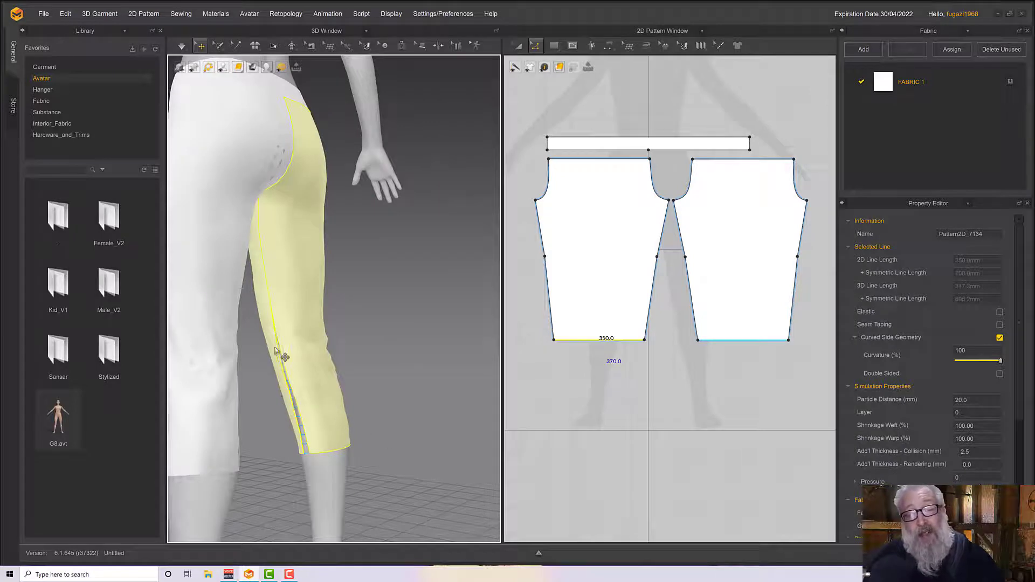
Step: Simulate the trousers with the narrower hems and check the lower legs from behind and from the side
right_drag(343, 422, 303, 356)
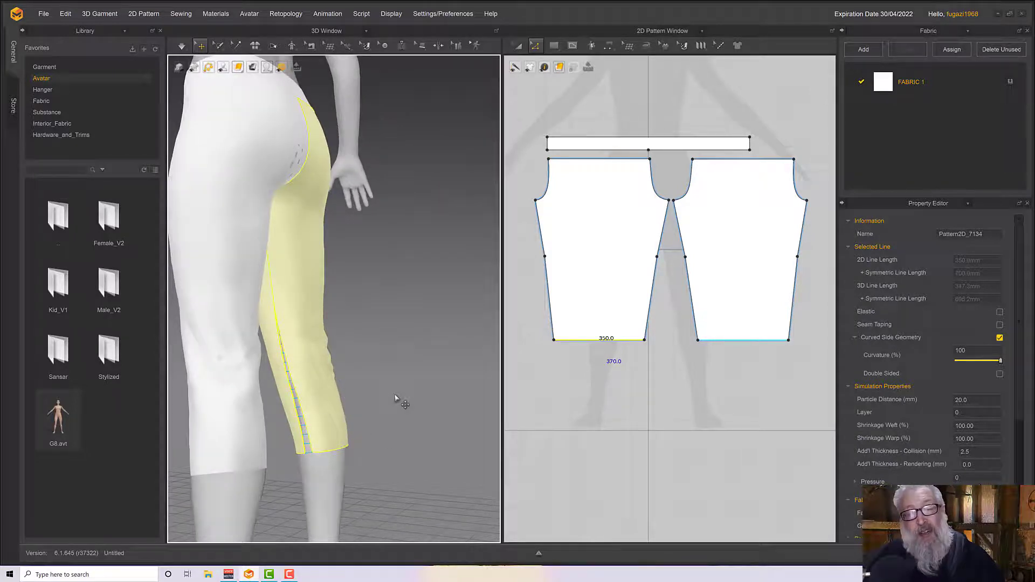
right_drag(395, 394, 321, 377)
key(space)
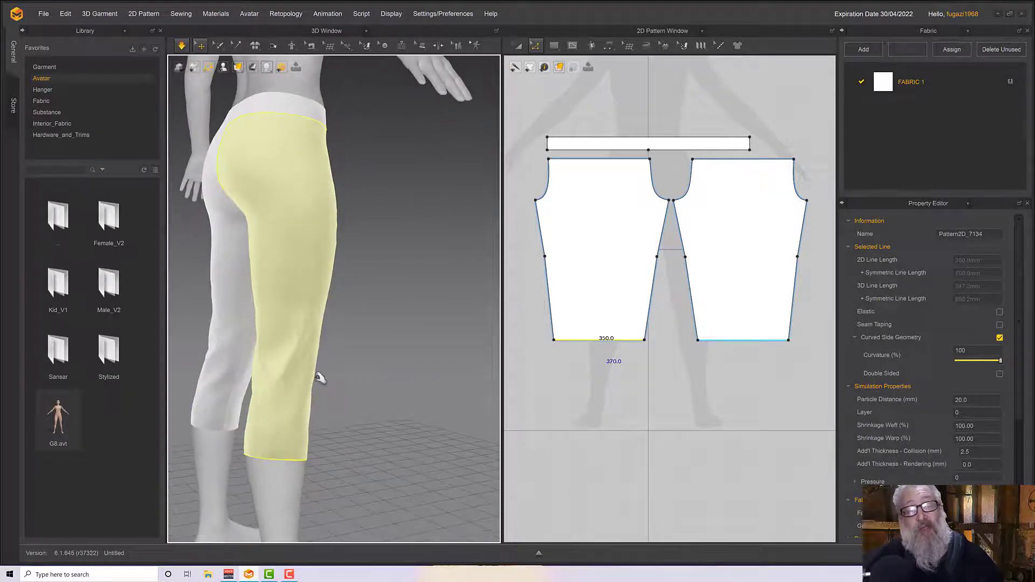
click(273, 362)
right_drag(289, 359, 254, 367)
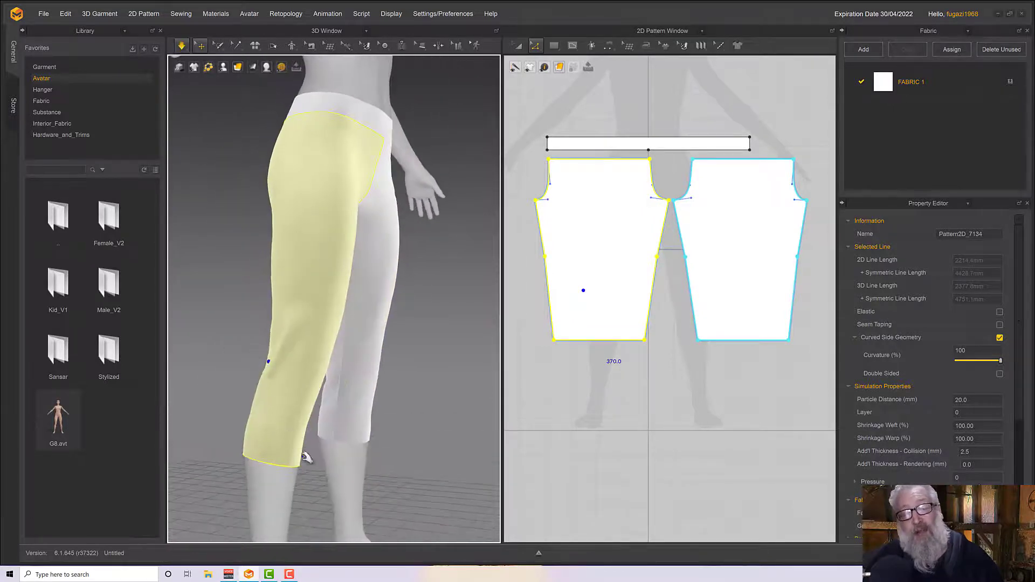
right_drag(314, 439, 411, 430)
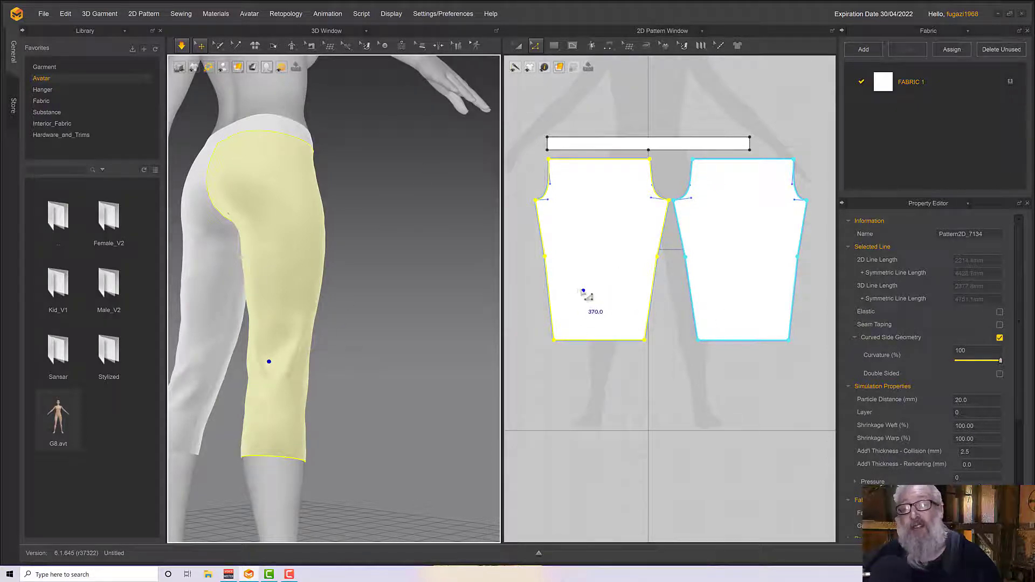
Step: Try to split the leg panel's outline into two lines at the lower outer side using Add Point/Split Line
click(535, 45)
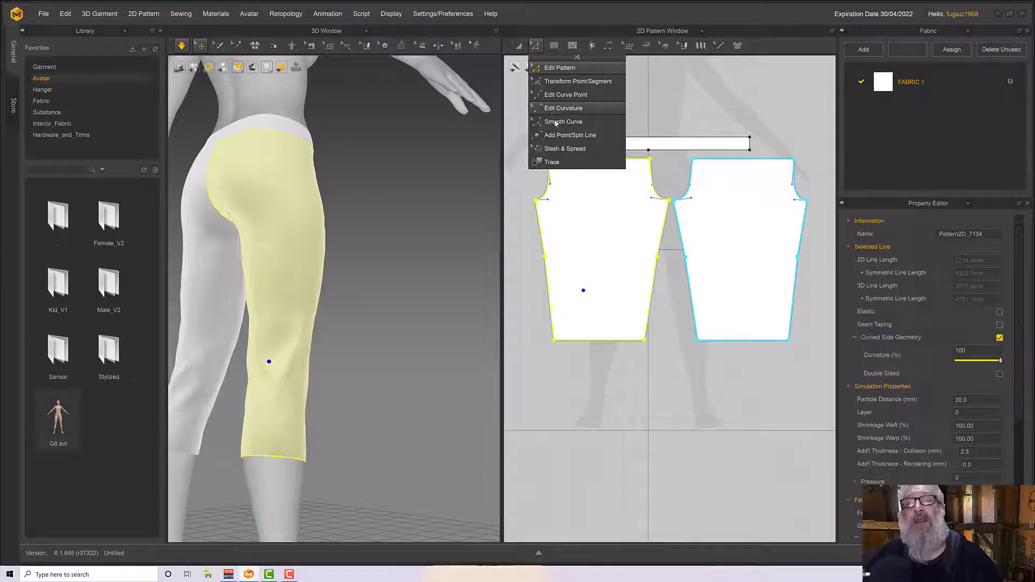
click(564, 135)
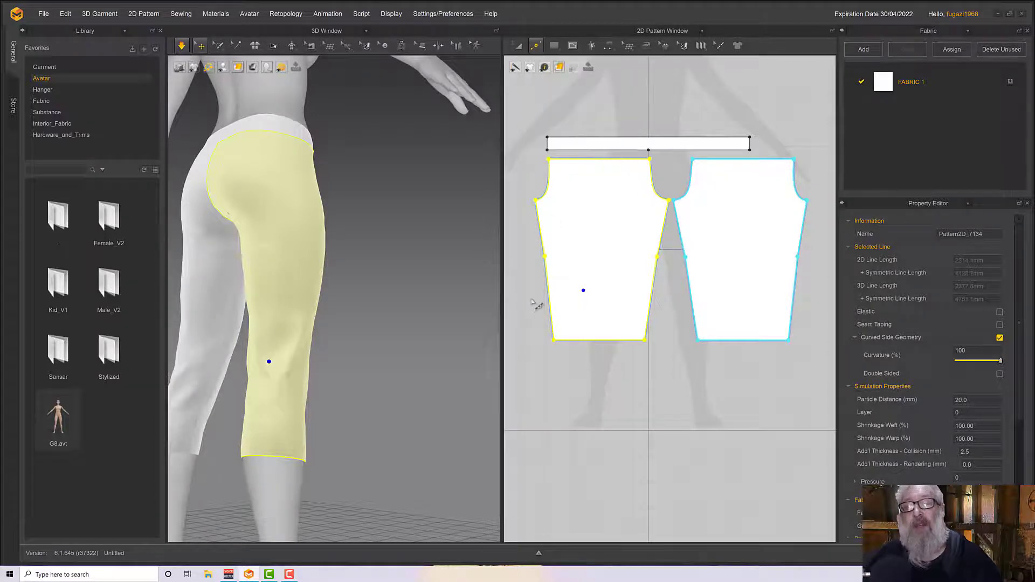
right_click(548, 295)
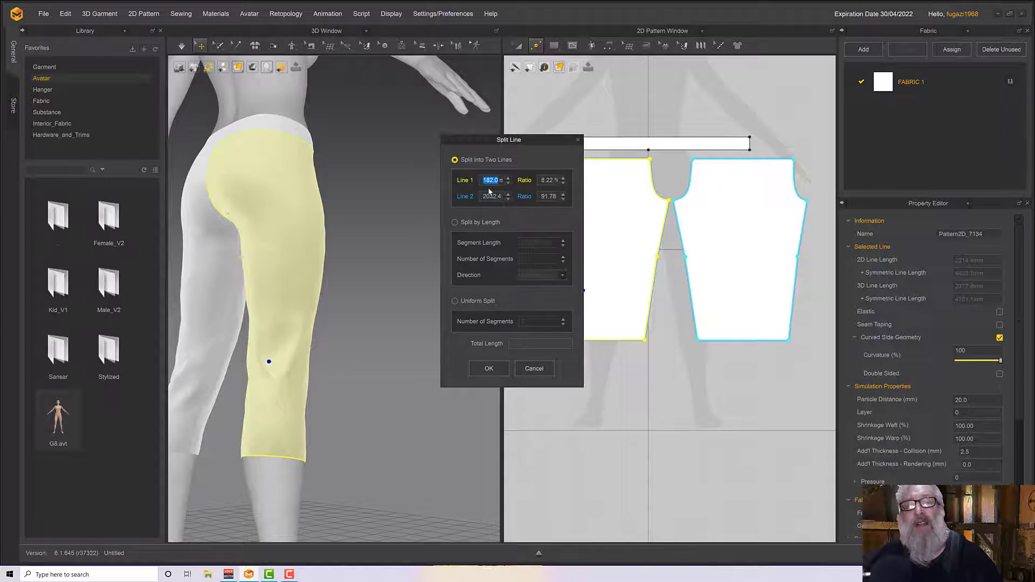
click(489, 368)
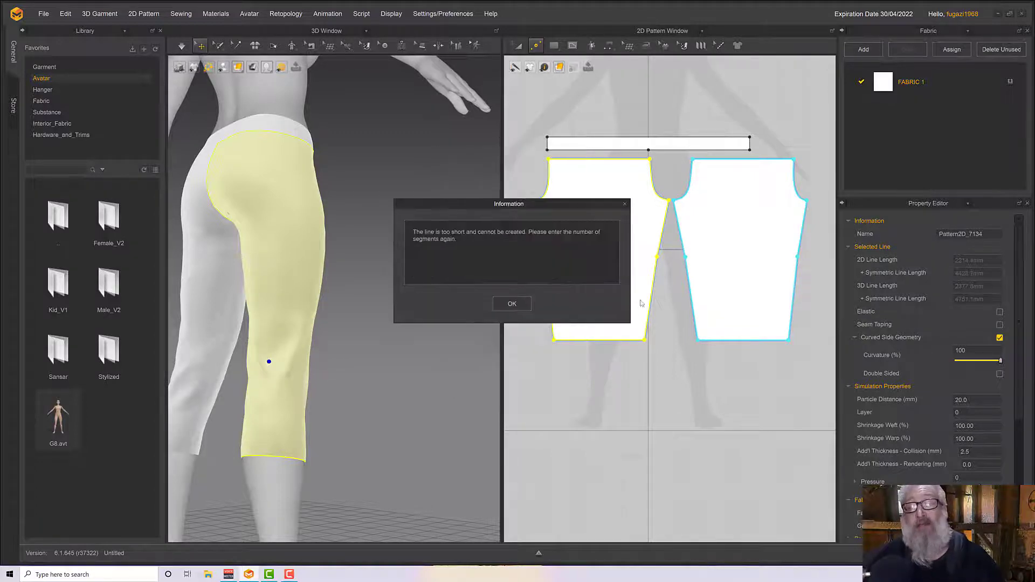
click(506, 305)
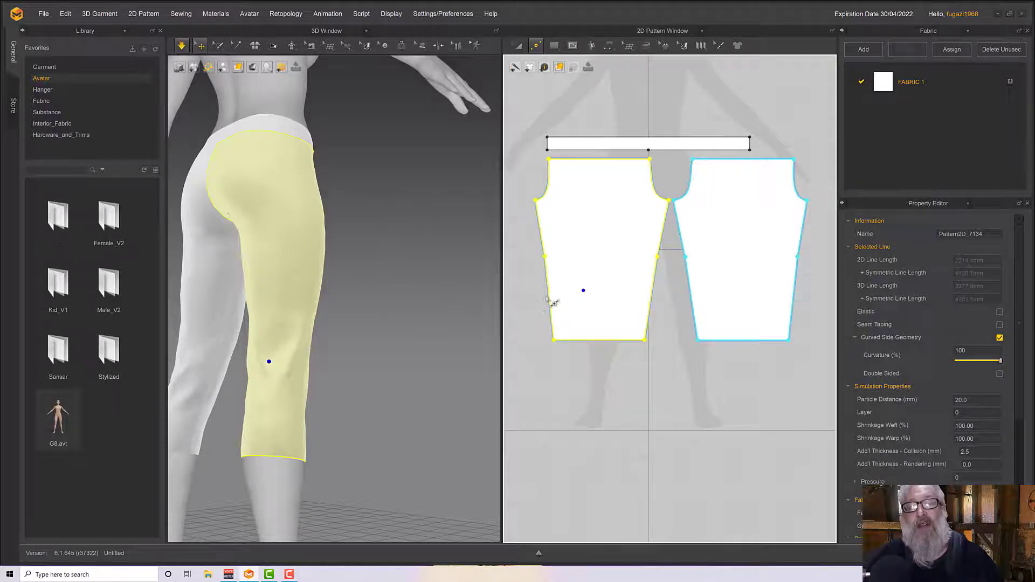
click(536, 46)
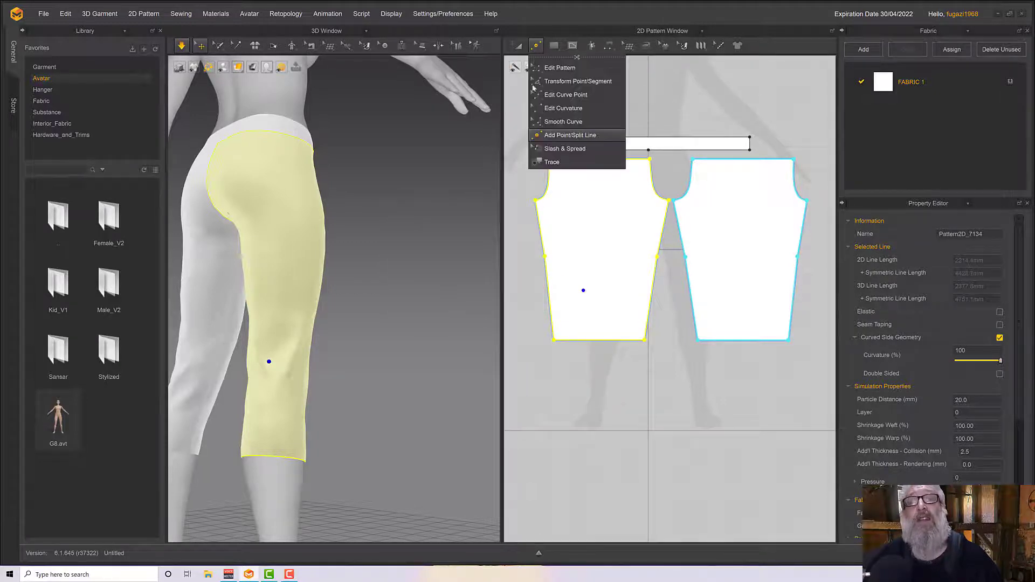
click(541, 295)
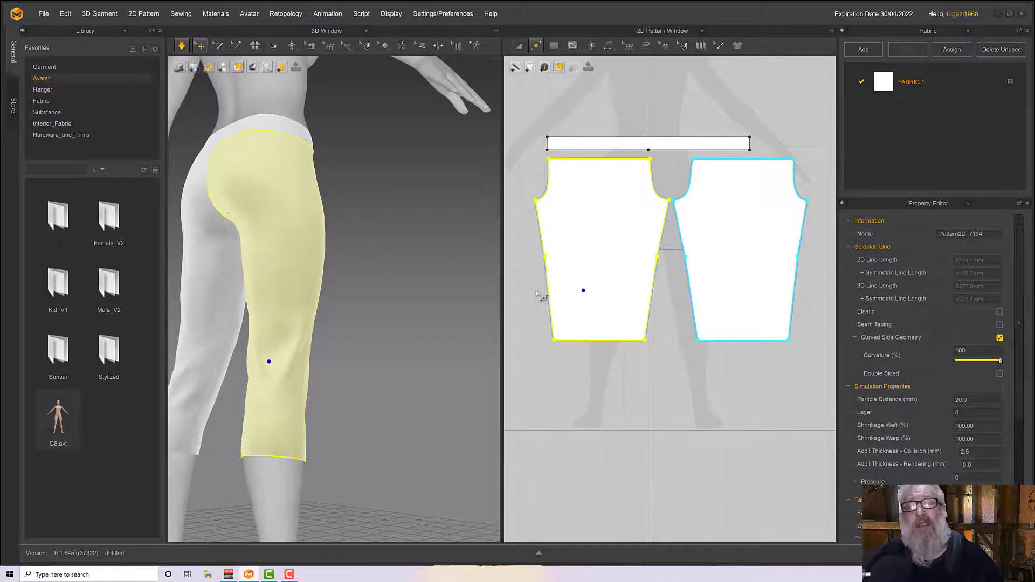
Step: Split the leg panel's lower outer side line into two equal segments with a uniform split
click(540, 47)
click(548, 67)
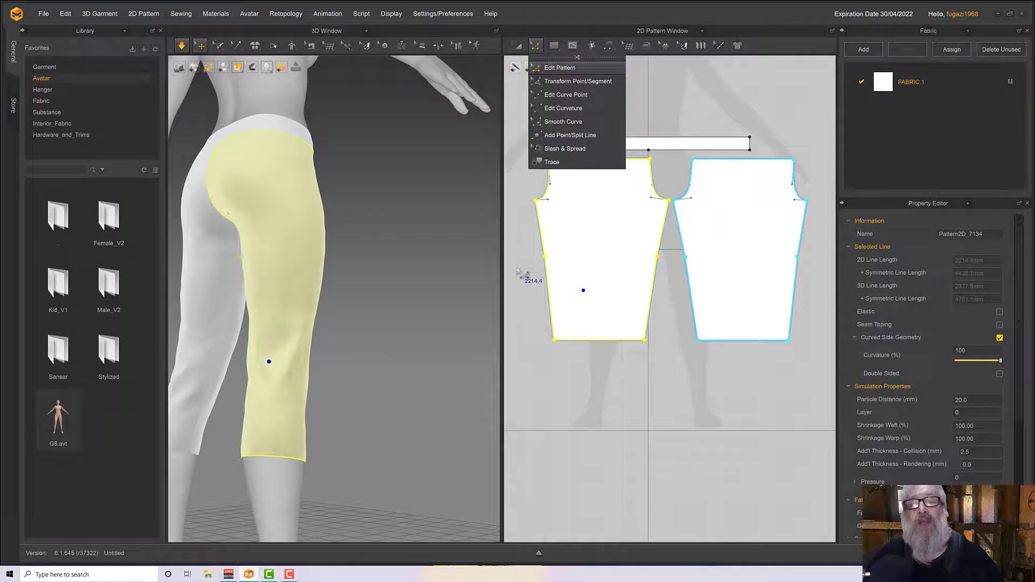
click(548, 291)
right_click(548, 292)
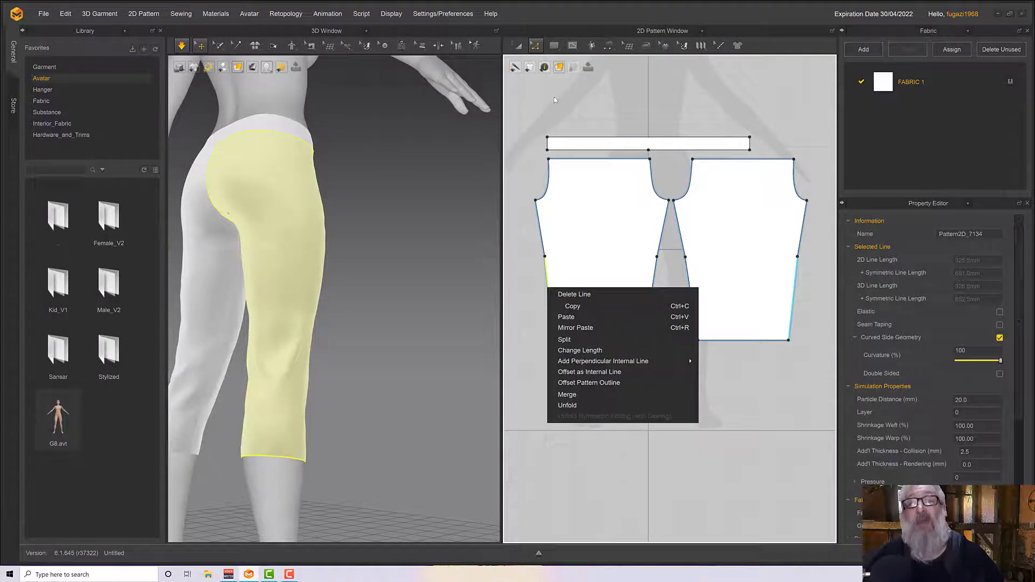
click(577, 343)
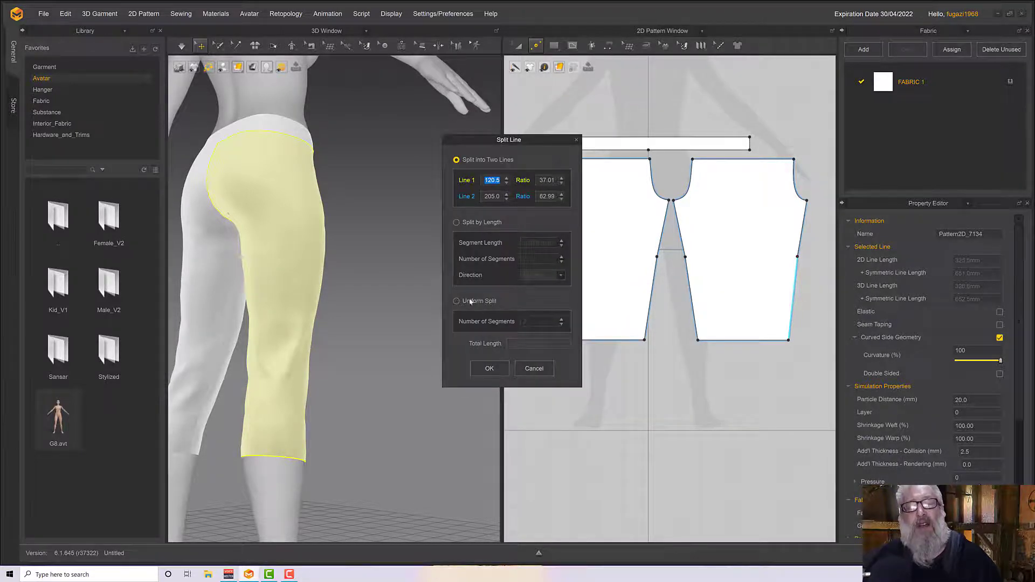
click(489, 368)
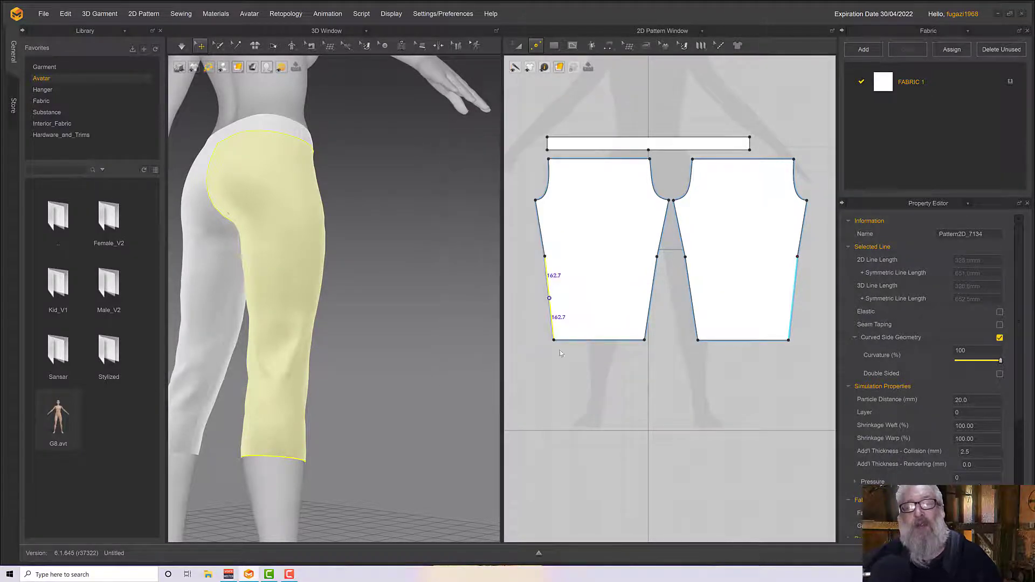
Step: Split the leg panel's lower inner side line into two equal segments with a uniform split
click(655, 300)
right_click(655, 298)
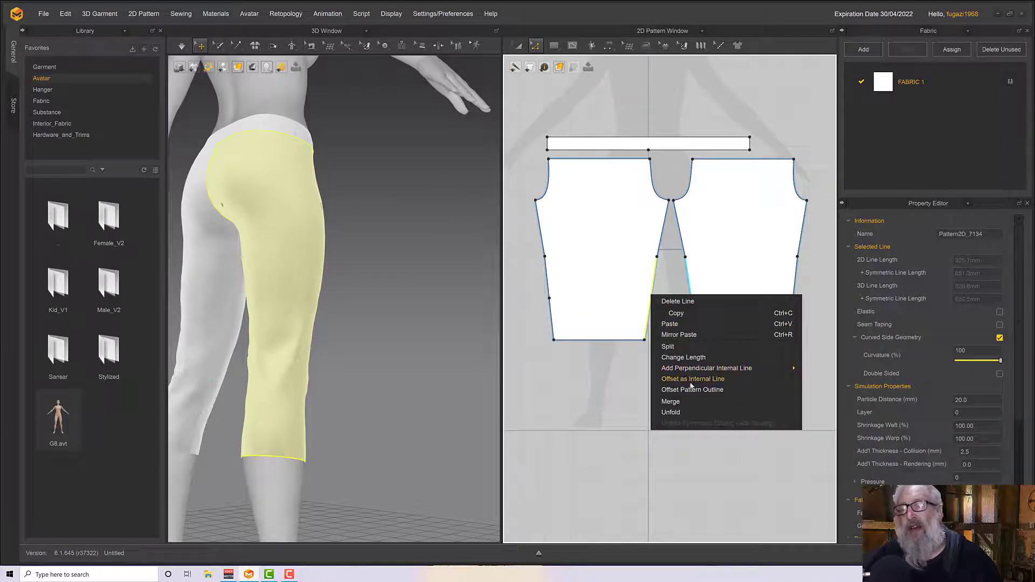
click(680, 346)
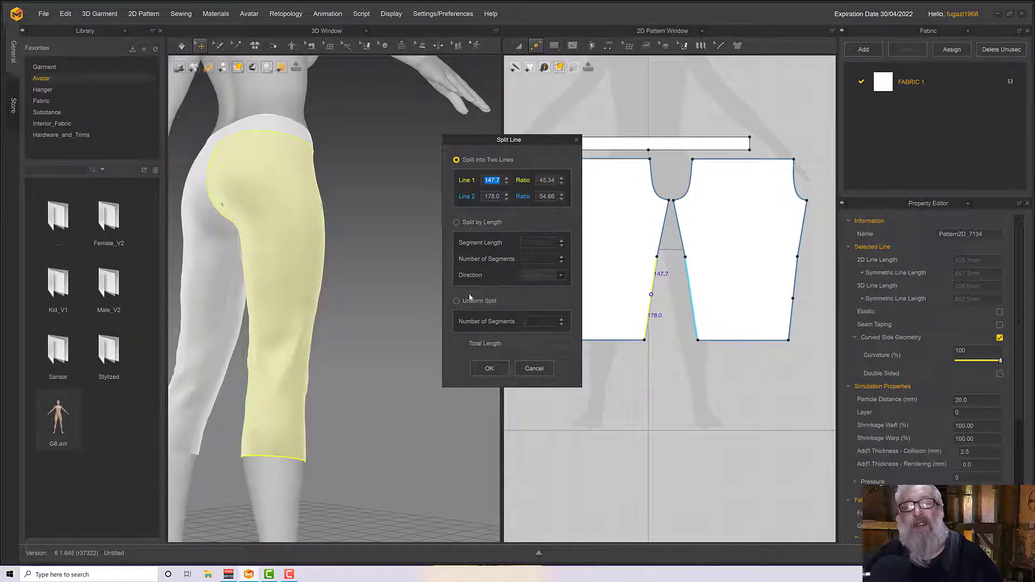
click(457, 301)
click(487, 369)
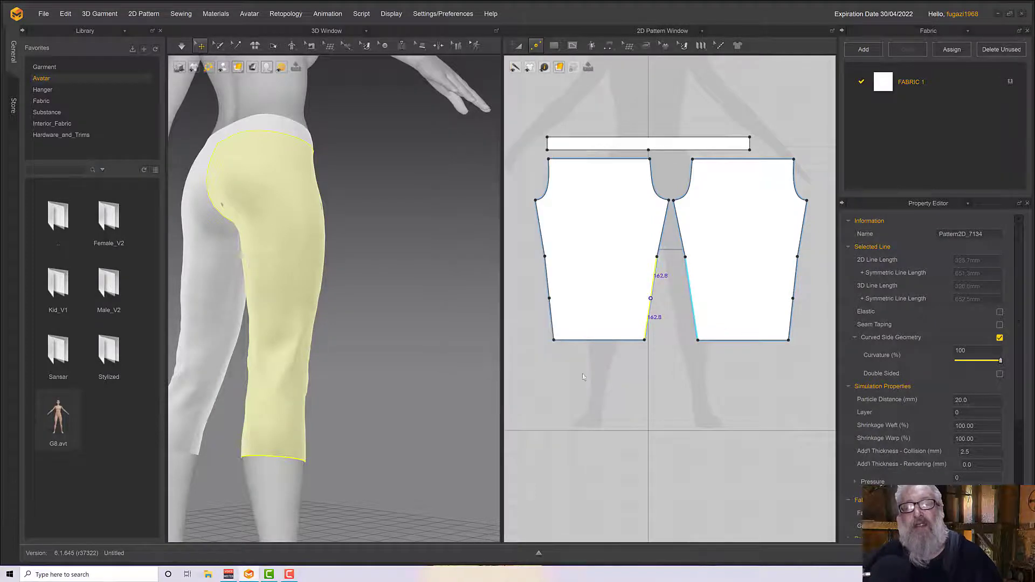
Step: Move the midpoints of the leg panel's lower outer and inner side lines slightly inward, and simulate the trousers
click(613, 376)
click(560, 309)
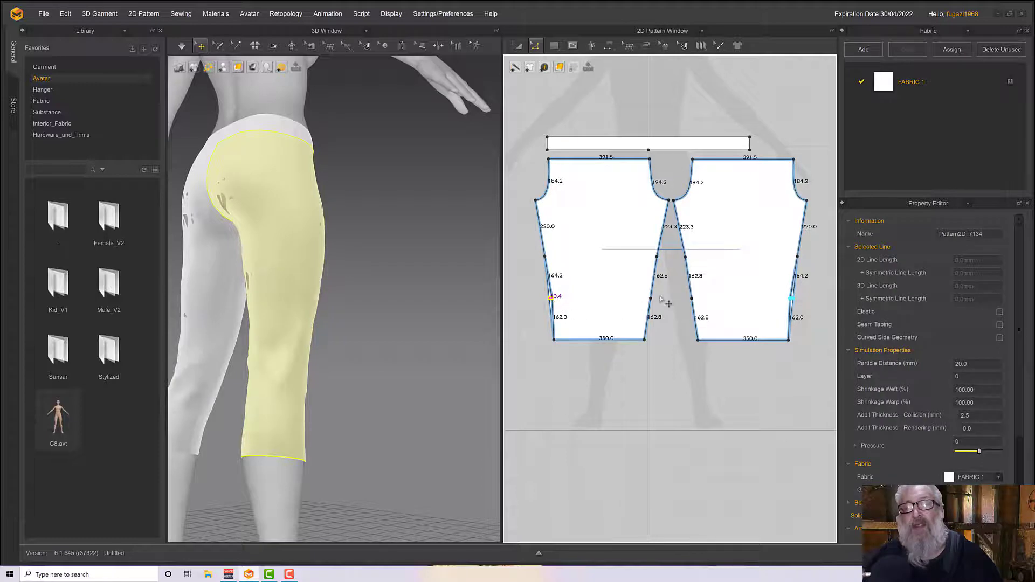
drag(659, 300, 646, 298)
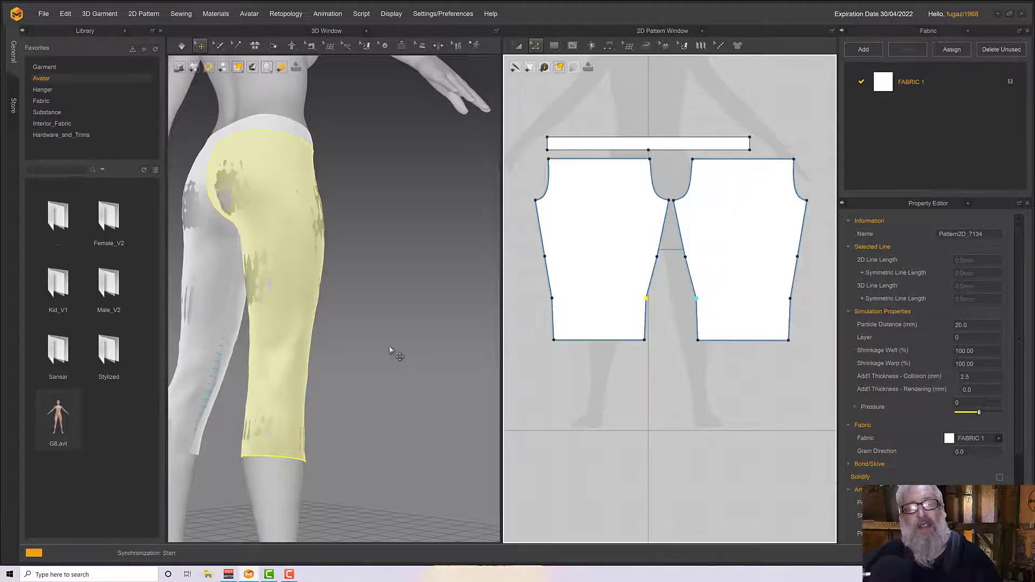
key(space)
right_drag(391, 350, 318, 363)
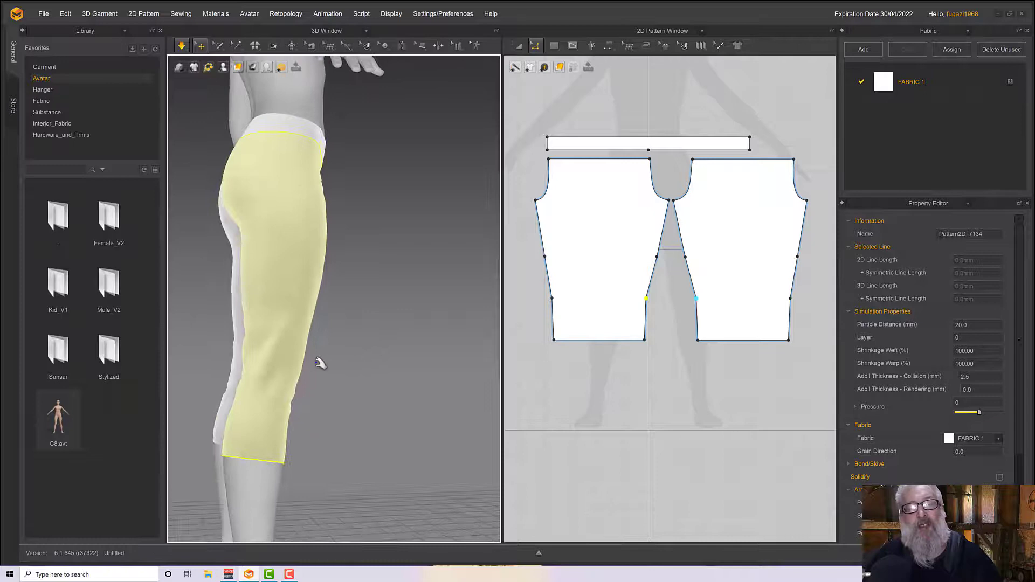
Step: Move the lowest outer and inner side segments of the leg panel slightly inward to narrow the calf, and simulate the trousers
click(553, 324)
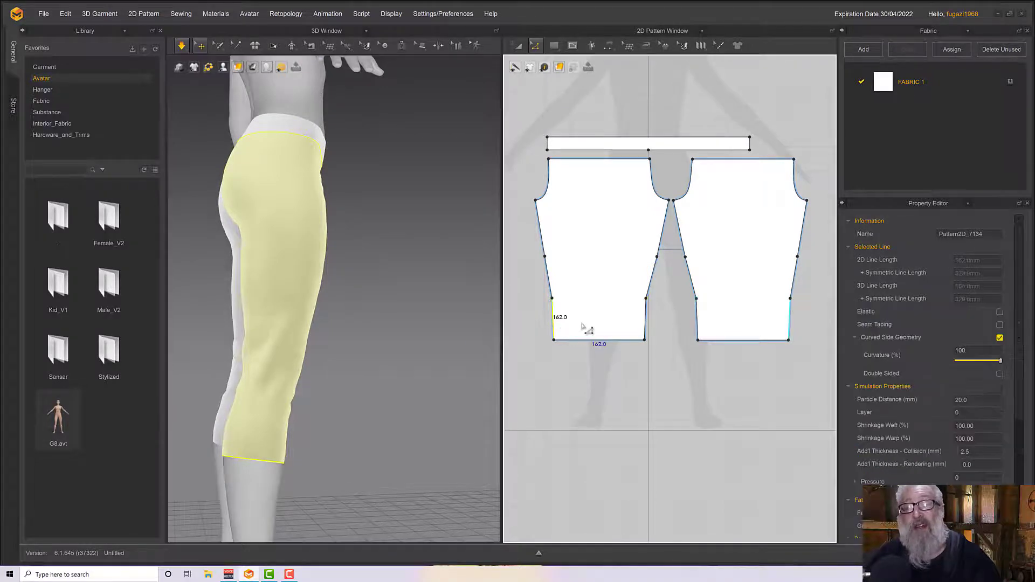
right_drag(391, 364, 430, 361)
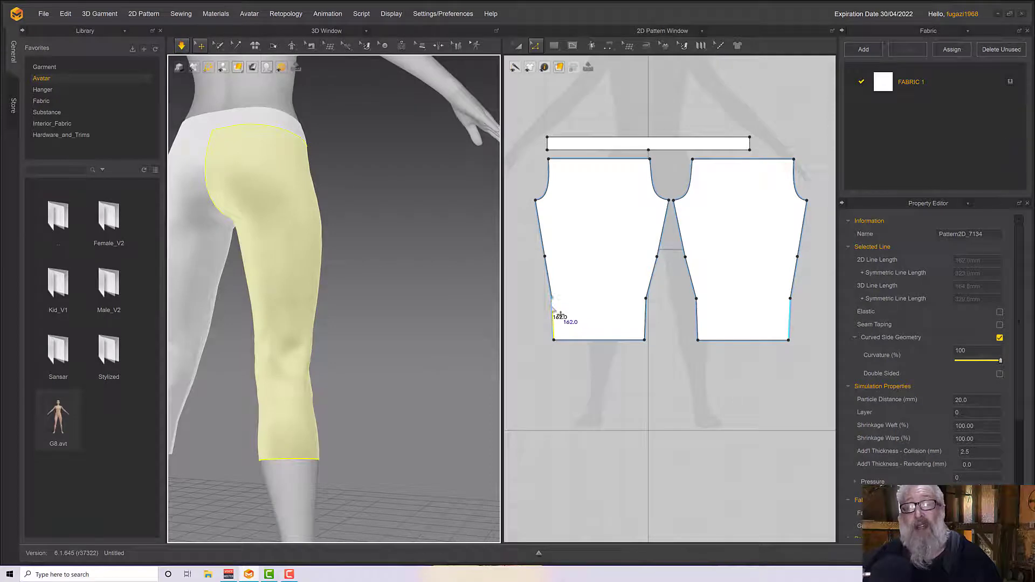
drag(553, 315, 556, 315)
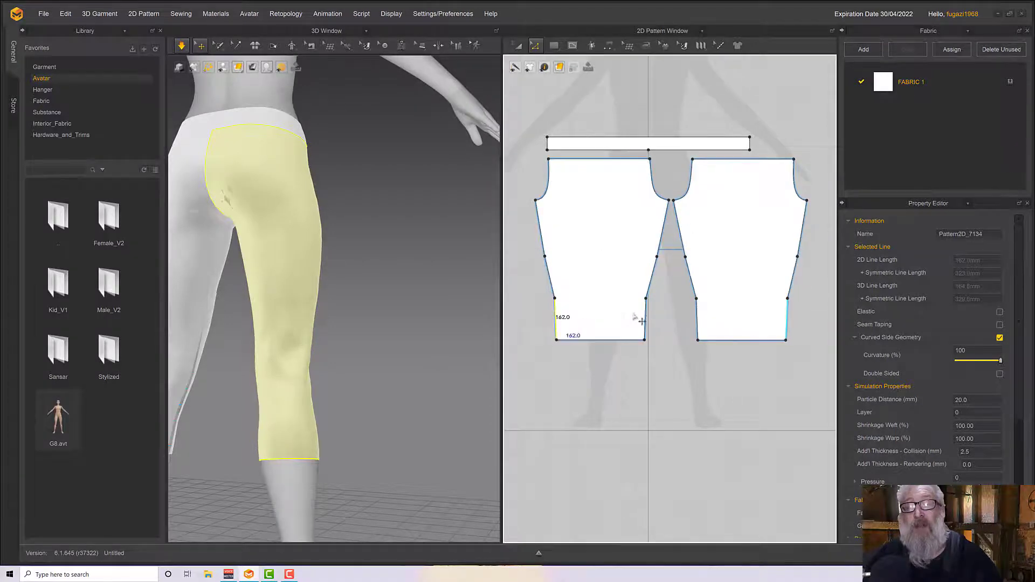
key(space)
click(645, 320)
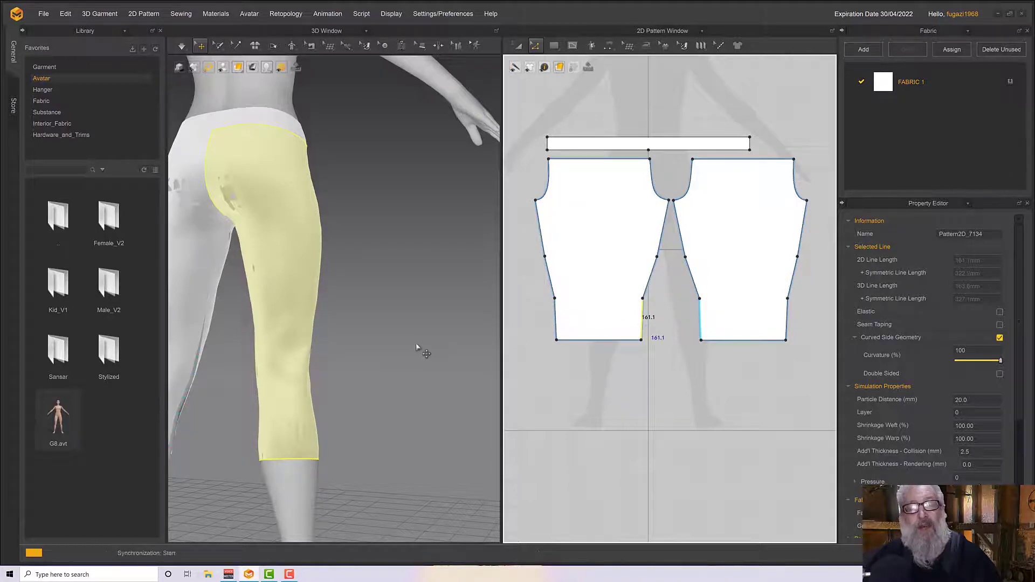
right_drag(413, 344, 357, 349)
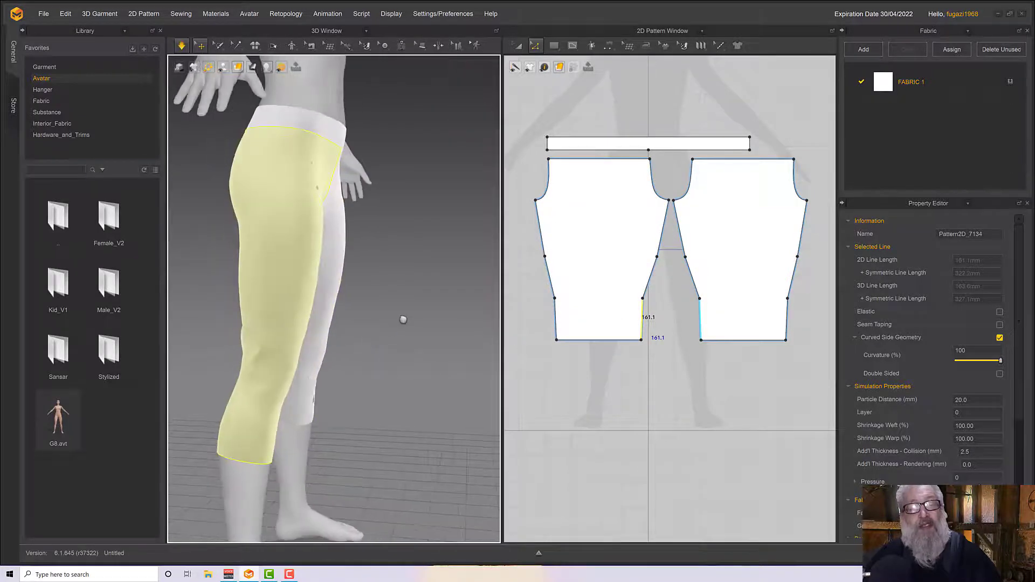
Step: Check the simulated trousers from the front and examine the fabric behind the knee up close
mouse_move(403, 320)
right_down()
mouse_move(400, 307)
mouse_move(399, 324)
right_up()
click(419, 428)
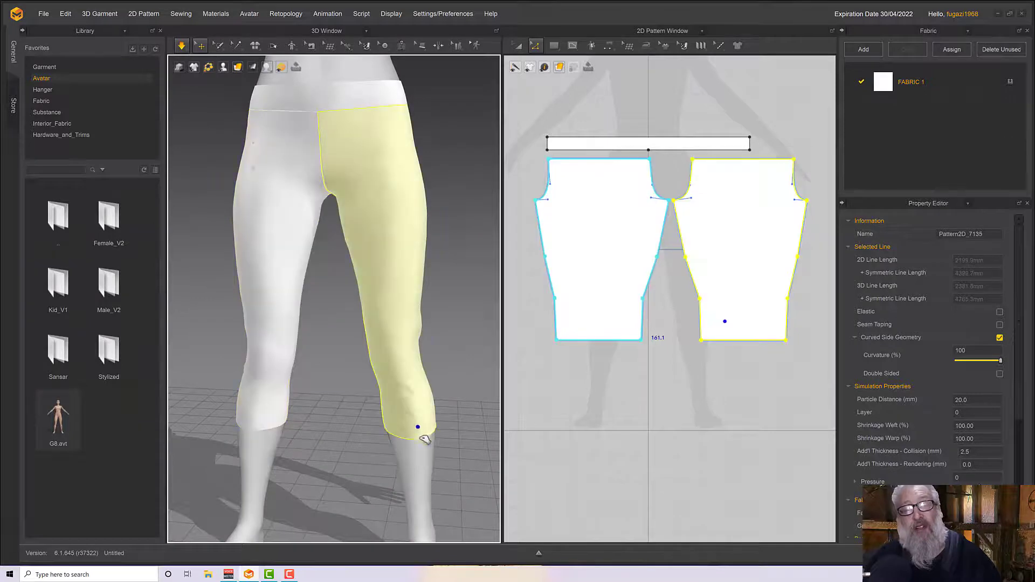
right_drag(425, 439, 506, 384)
key(space)
right_drag(418, 375, 354, 374)
click(382, 369)
drag(350, 433, 344, 413)
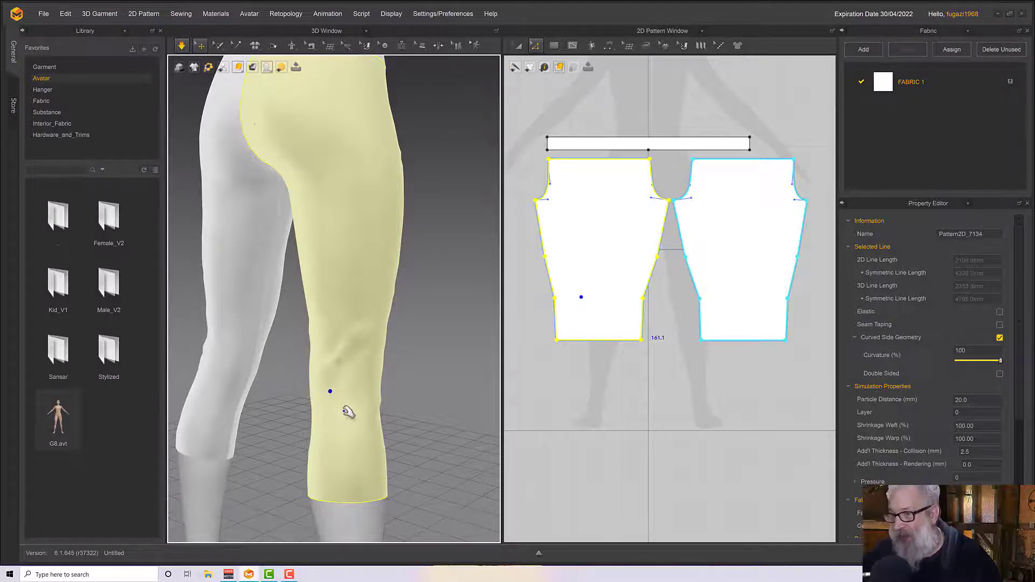
Step: Tug the fabric around the knee and lower leg, and examine the trousers' overall fit from behind and from the side
right_drag(337, 345, 487, 325)
right_drag(291, 354, 379, 403)
click(325, 388)
middle_drag(379, 404, 396, 345)
drag(349, 354, 383, 352)
right_drag(386, 352, 342, 358)
scroll(395, 352, down, 8)
drag(396, 341, 395, 354)
click(405, 348)
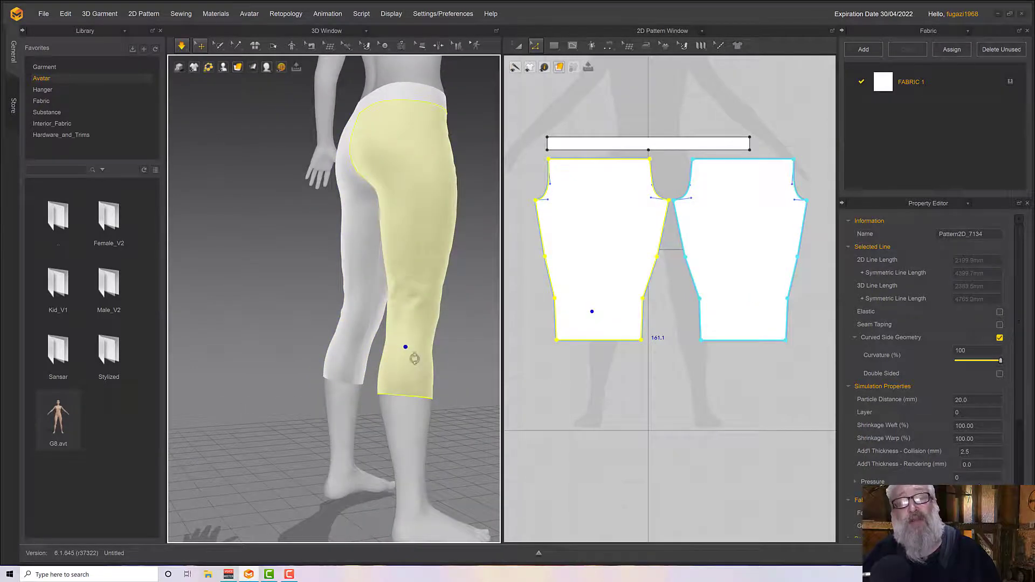
right_drag(412, 355, 351, 361)
scroll(367, 351, down, 6)
scroll(380, 345, up, 5)
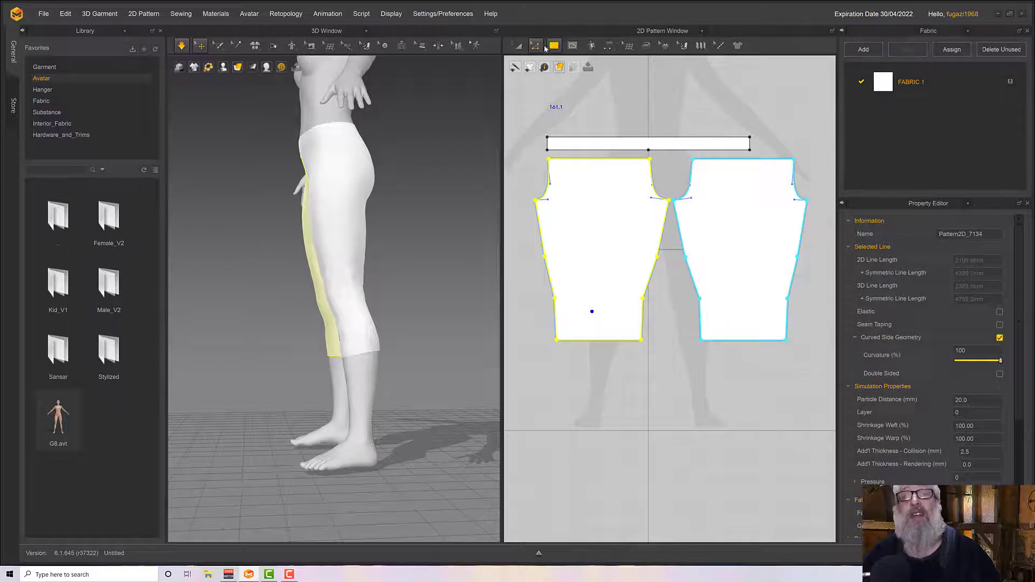
Step: Offset the leg panel's bottom hem line as one internal line at a distance of 50 mm
click(535, 47)
click(605, 366)
click(598, 341)
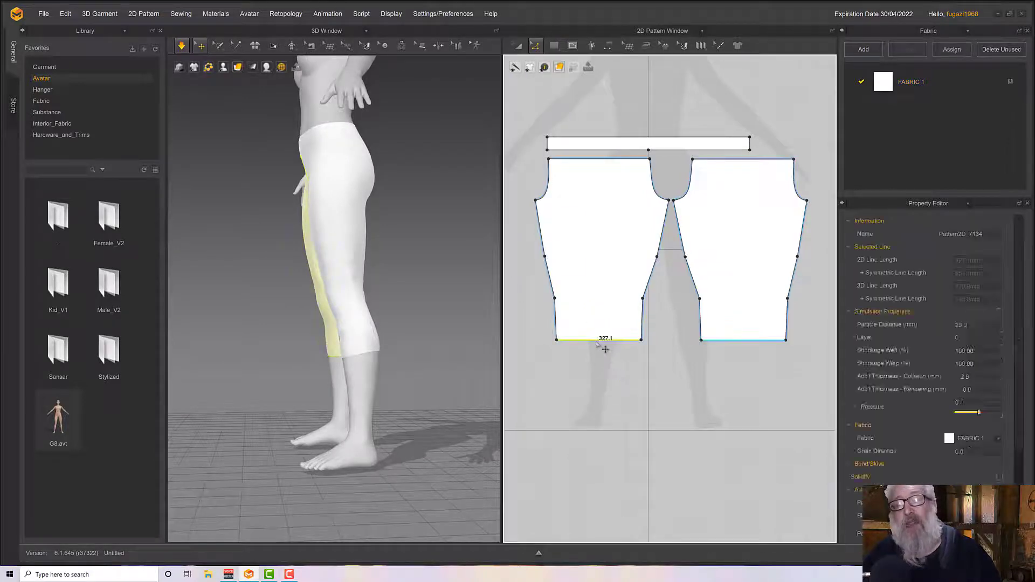
right_click(597, 345)
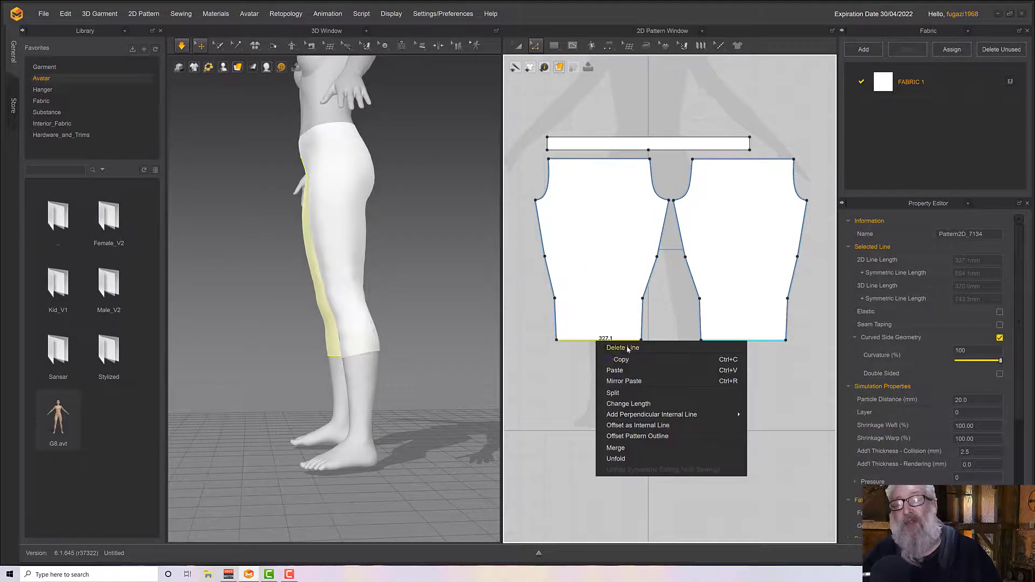
click(636, 426)
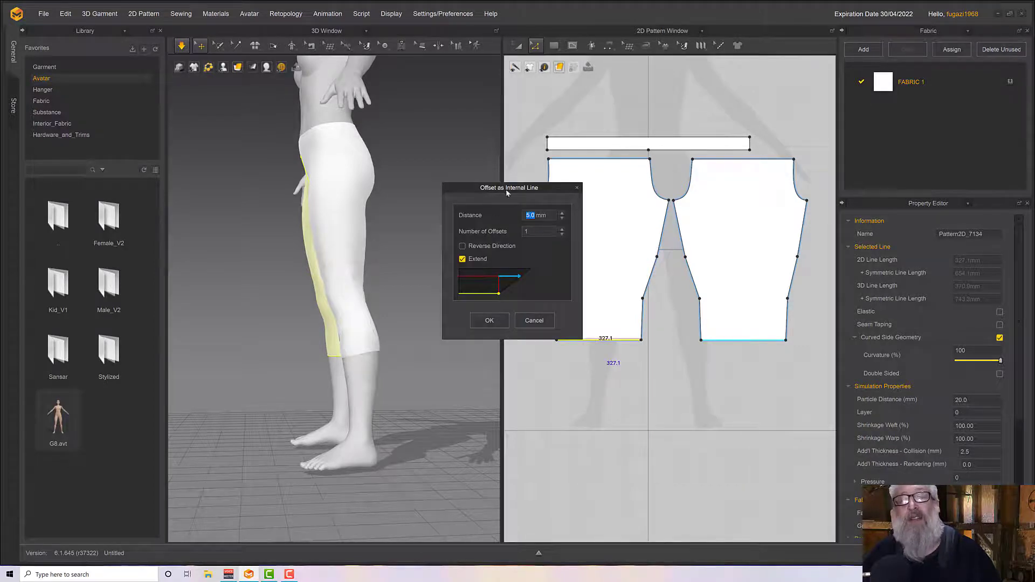
drag(506, 192, 462, 199)
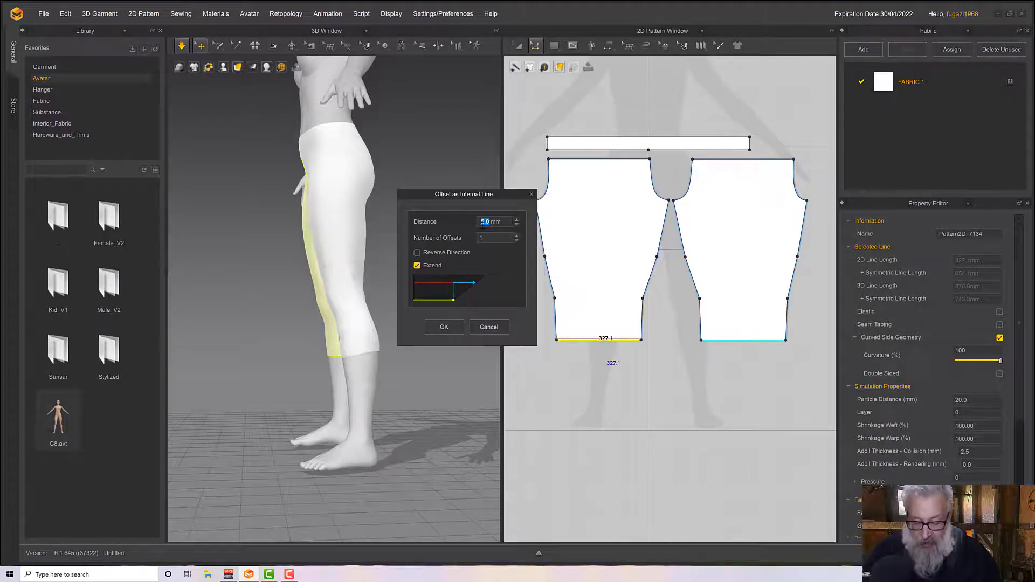
text(50)
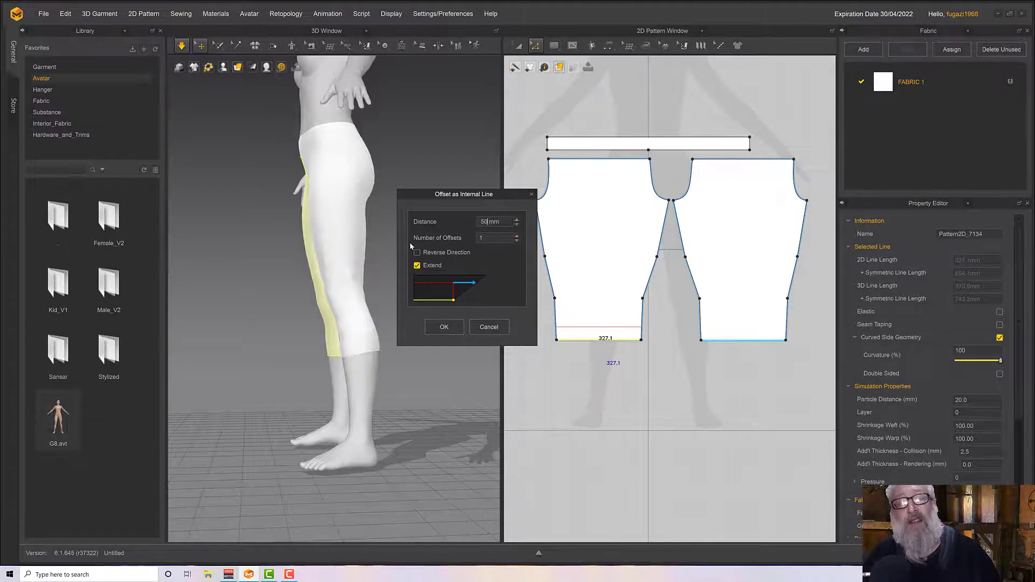
click(454, 326)
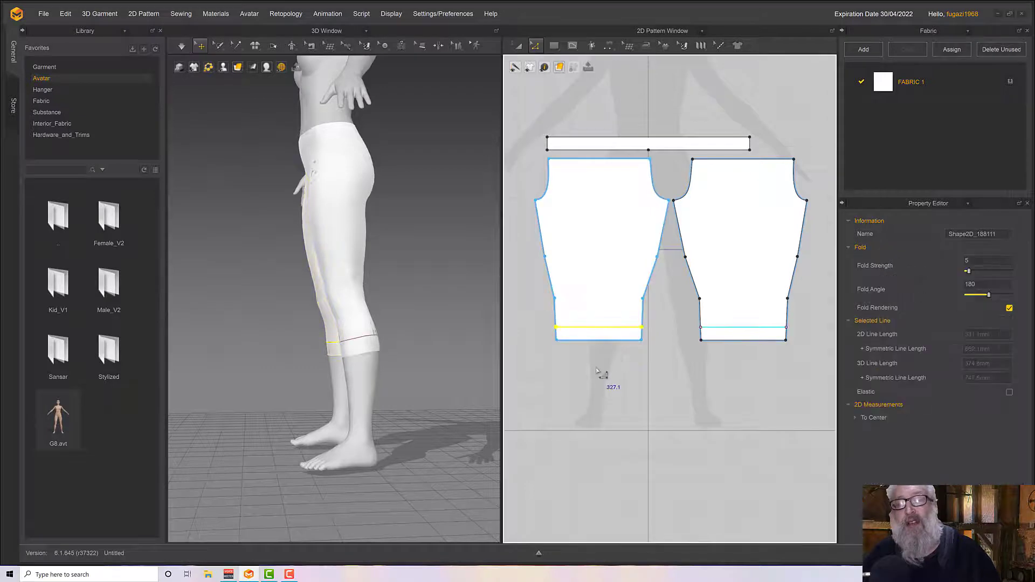
Step: Cut and sew the leg panels along the new internal hem line to make separate hem bands, and simulate the trousers
right_click(599, 328)
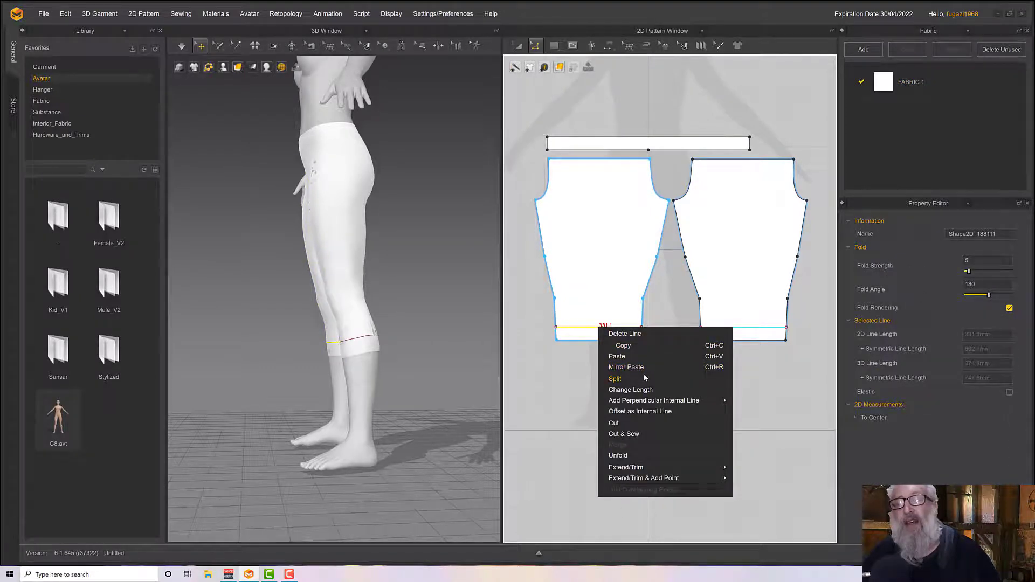
click(626, 433)
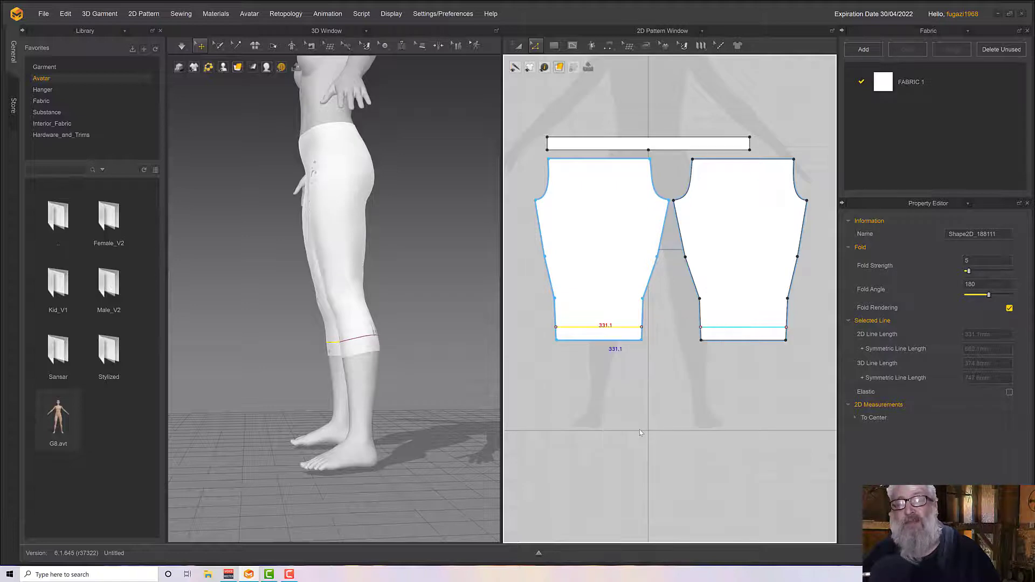
mouse_move(366, 366)
right_down()
mouse_move(448, 360)
mouse_move(337, 365)
mouse_move(352, 363)
right_up()
key(space)
scroll(472, 325, down, 3)
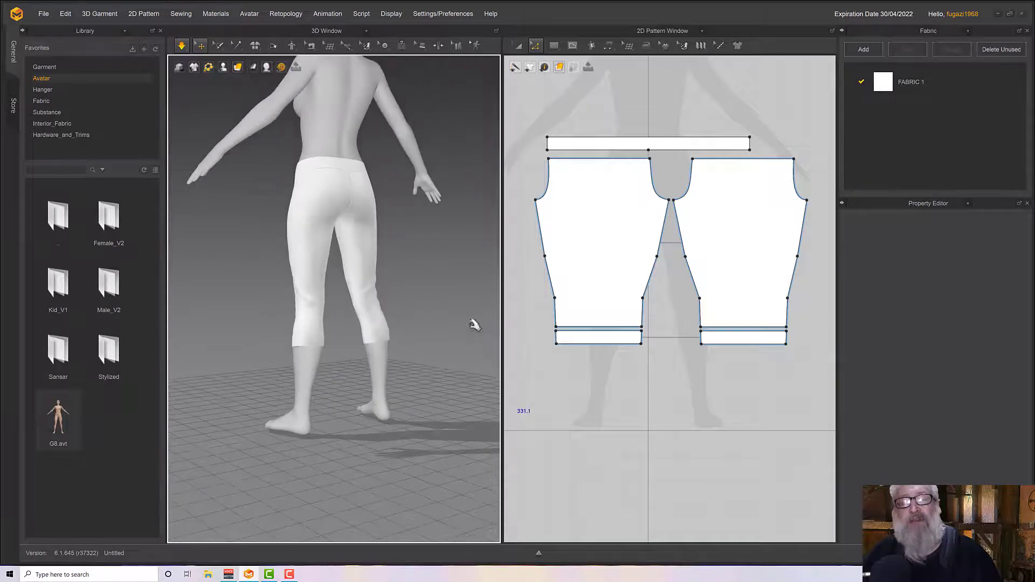
scroll(474, 323, up, 4)
Step: Move the lowest outer and inner side segments of the leg panel and its hem band slightly inward, and simulate the trousers
click(556, 318)
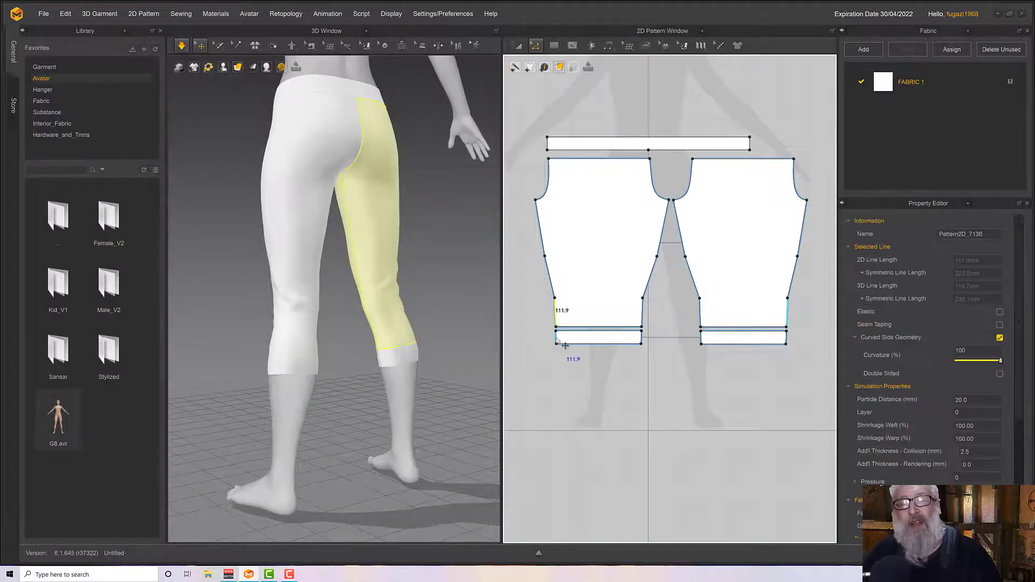
shift+drag(557, 338, 551, 359)
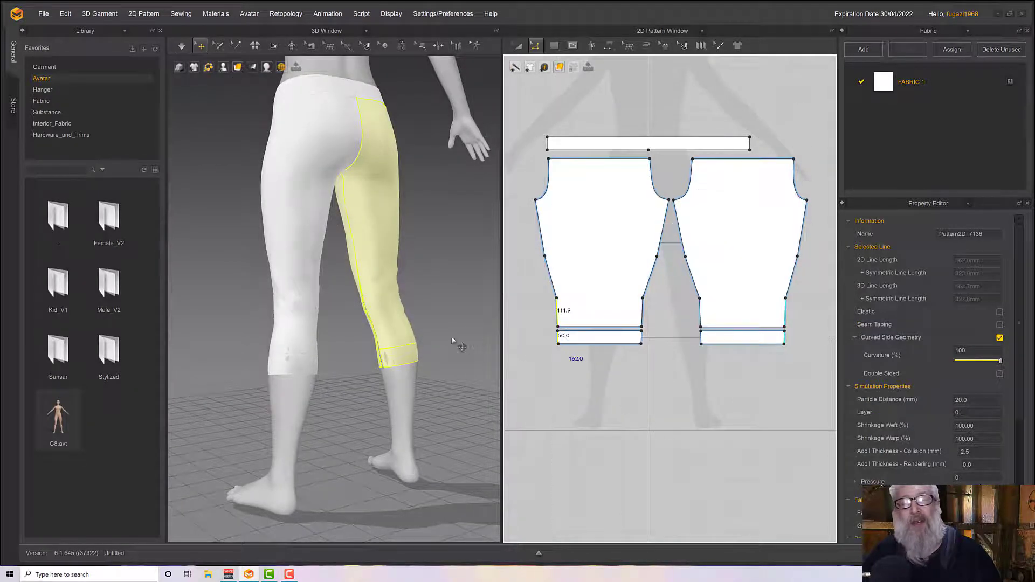
right_drag(433, 338, 345, 330)
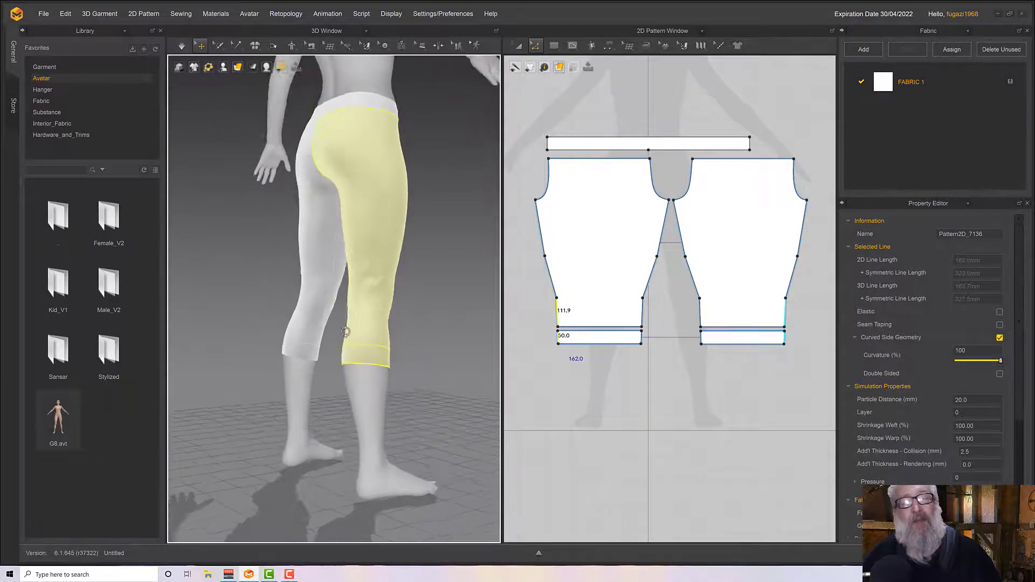
click(651, 317)
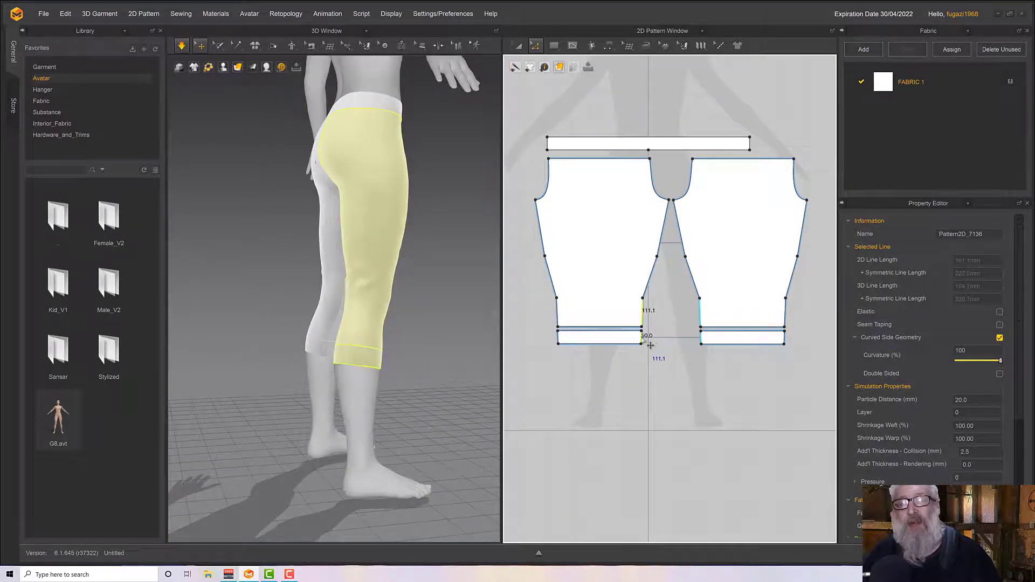
shift+drag(642, 337, 641, 338)
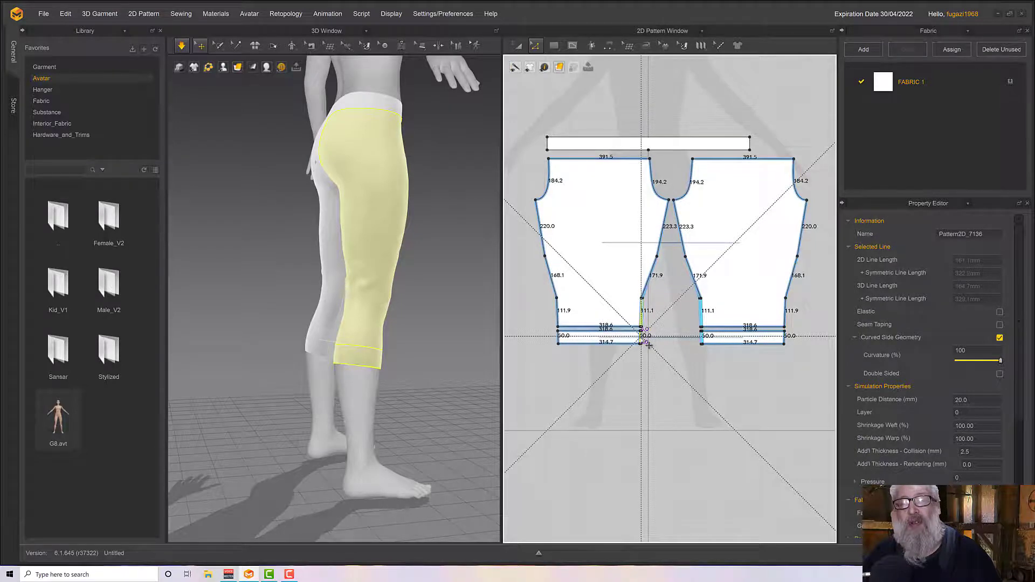
right_drag(462, 358, 423, 322)
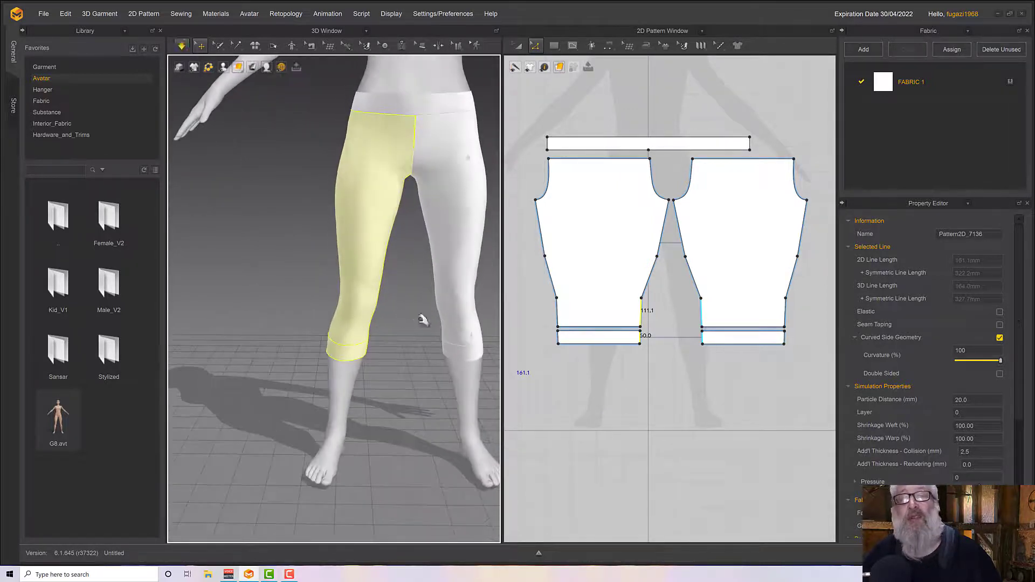
Step: Examine the fit of the narrowed trousers on the avatar from the front and from the side
middle_drag(422, 321, 412, 364)
right_drag(412, 364, 418, 241)
click(429, 269)
click(435, 248)
click(430, 251)
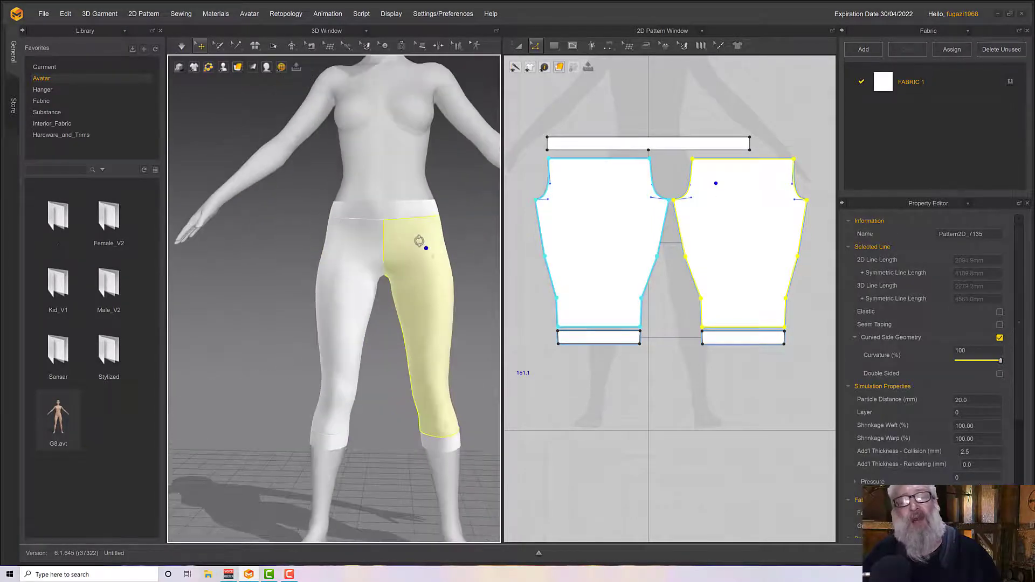
scroll(420, 291, down, 4)
scroll(429, 301, up, 2)
scroll(429, 301, up, 2)
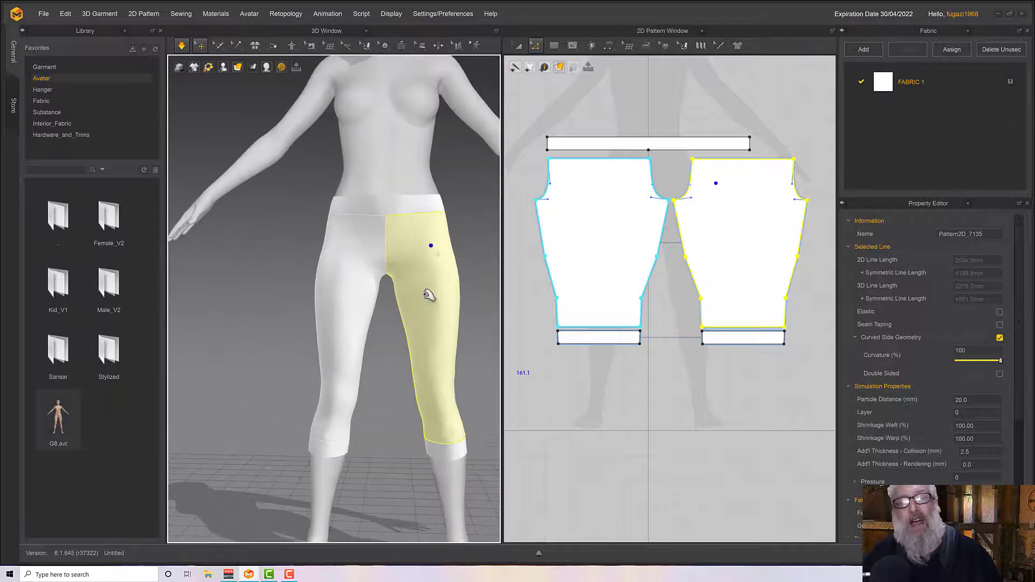
right_drag(428, 296, 348, 297)
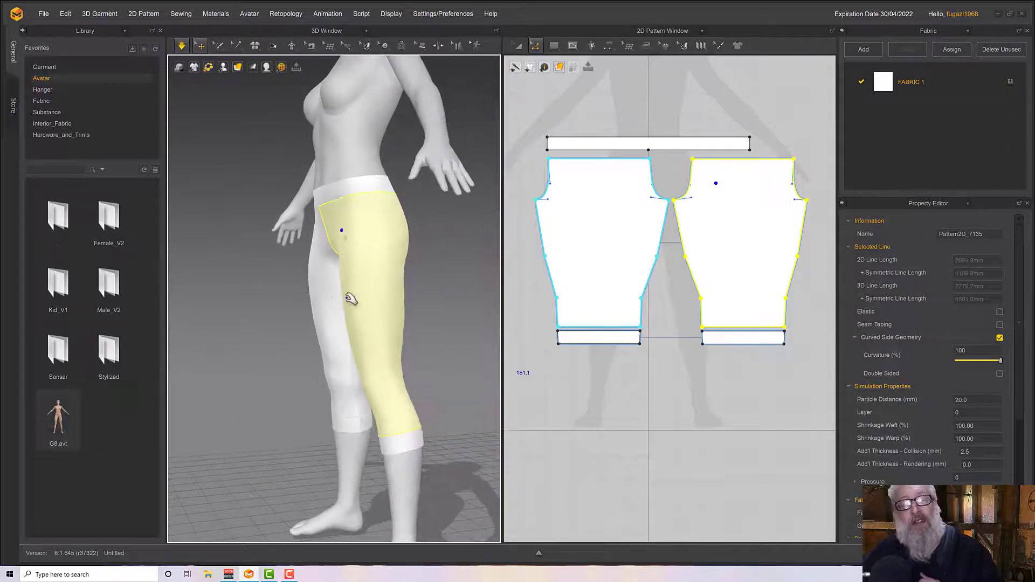
Step: Select the waistband and the hem bands in turn on the avatar and examine how they sit
click(361, 188)
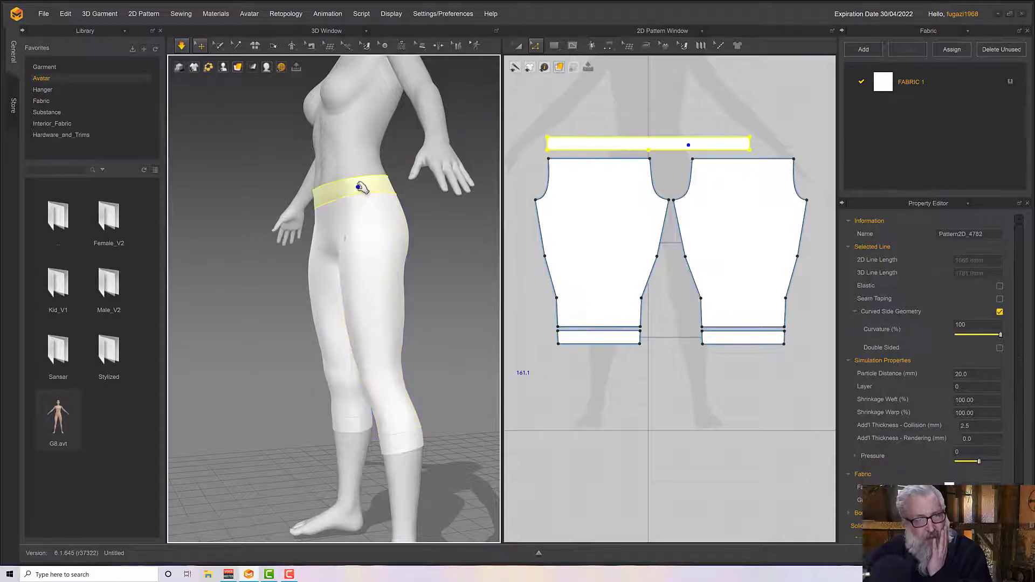
click(409, 441)
click(354, 424)
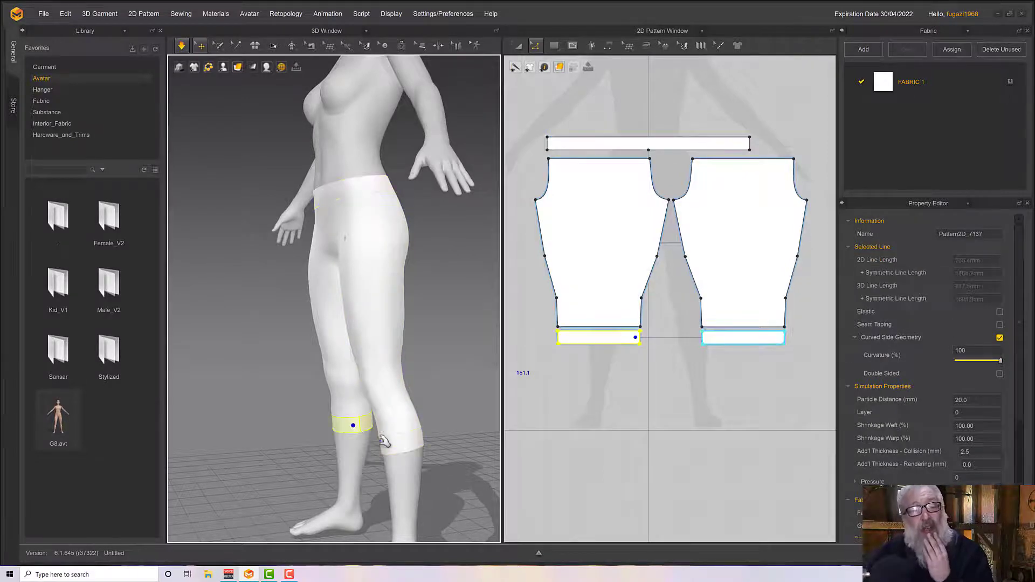
click(411, 440)
click(362, 190)
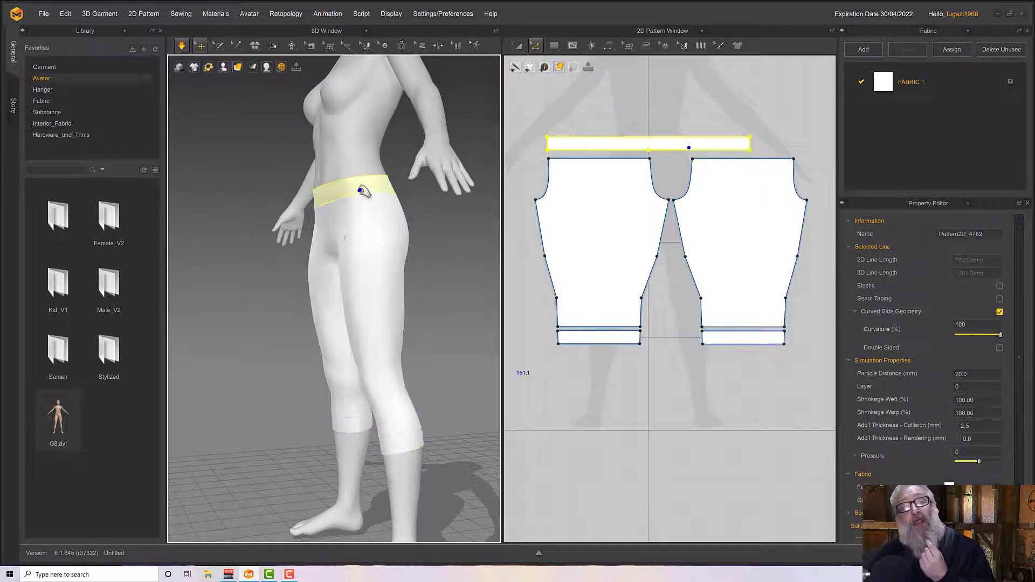
click(345, 427)
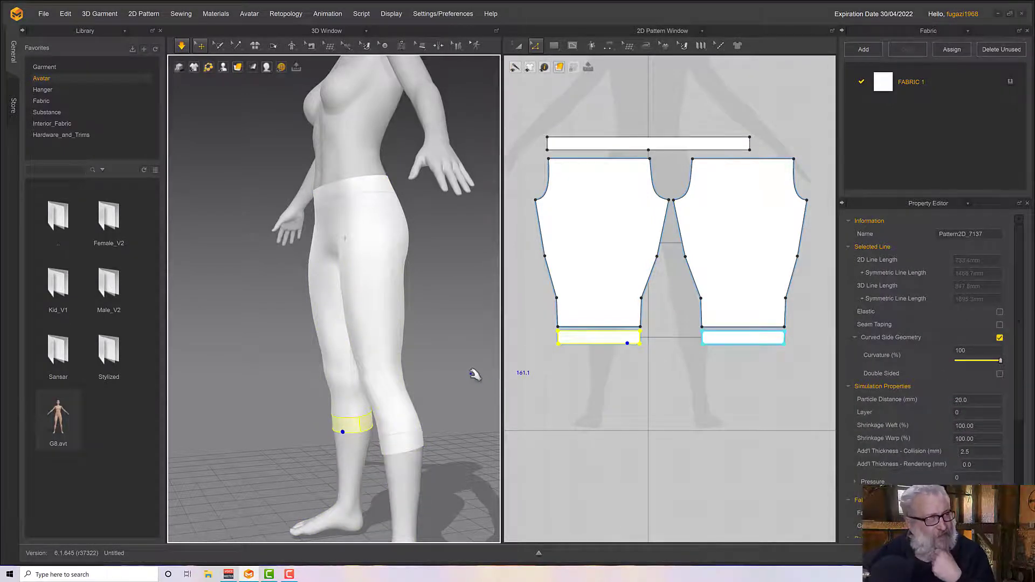
right_drag(472, 371, 466, 337)
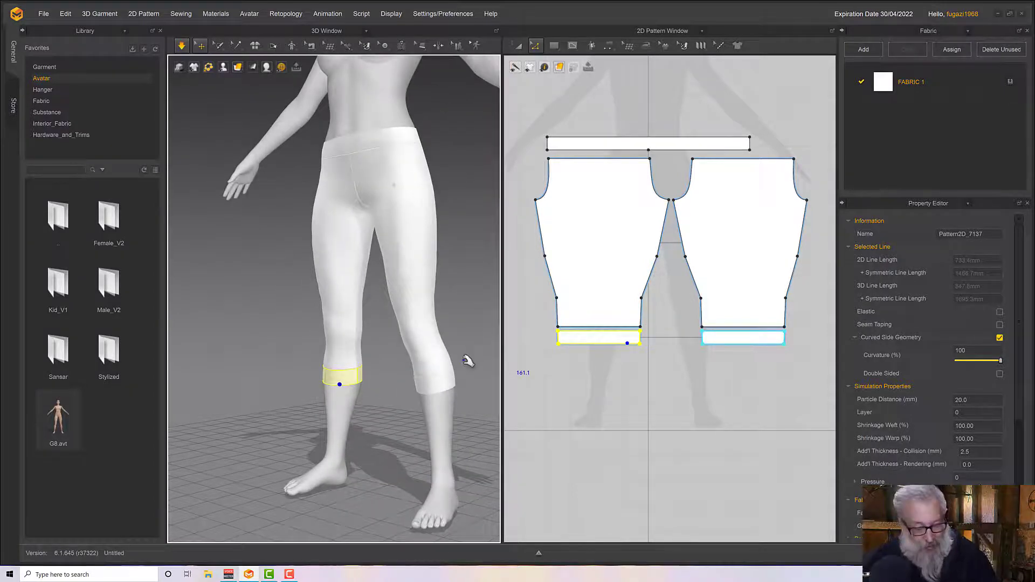
click(443, 387)
click(351, 382)
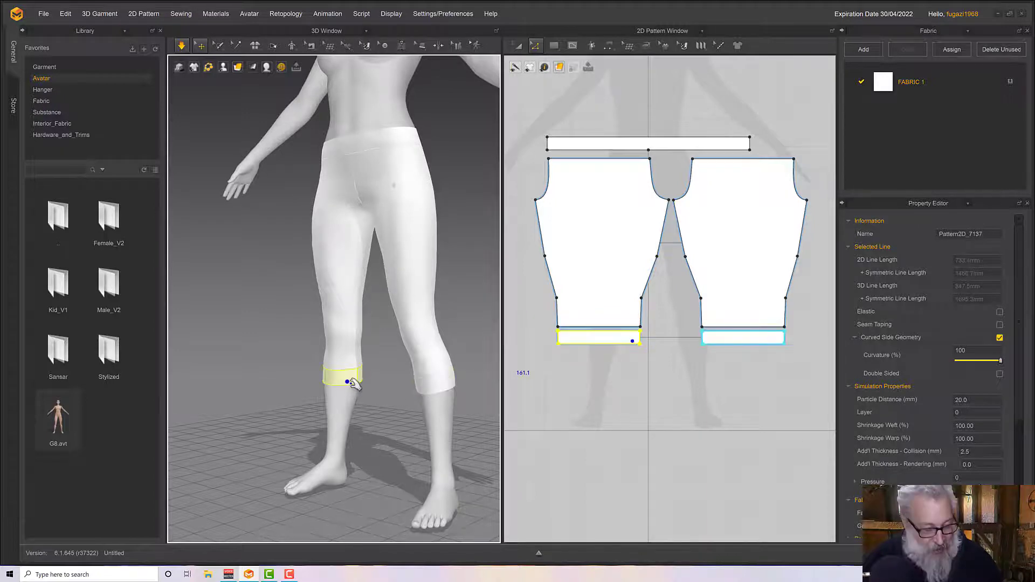
scroll(401, 380, up, 1)
scroll(410, 382, up, 1)
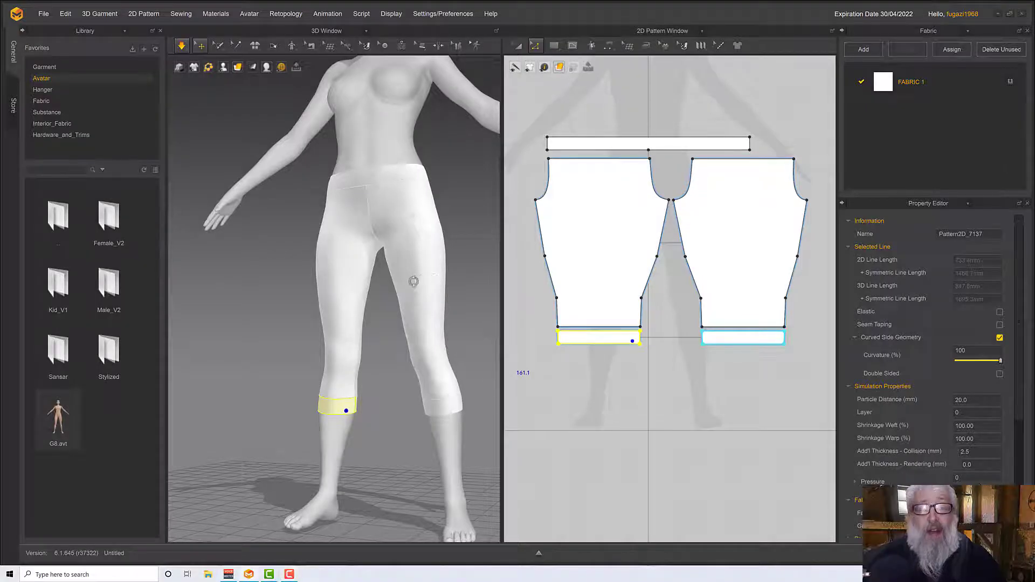
right_drag(411, 279, 439, 289)
middle_drag(440, 289, 383, 293)
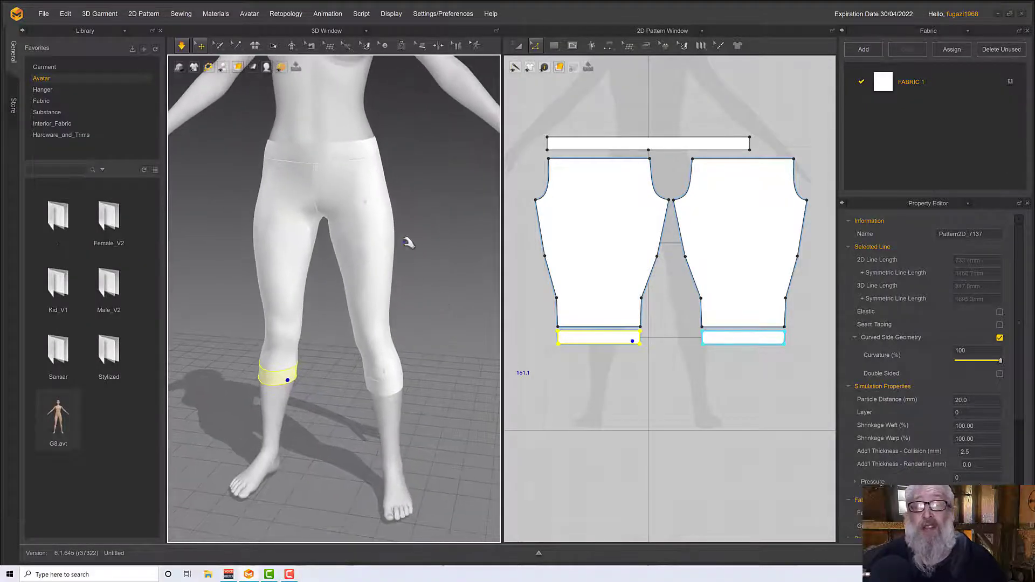
Step: Copy the waistband and both hem bands together, and paste the copies into the 2D pattern layout
click(332, 153)
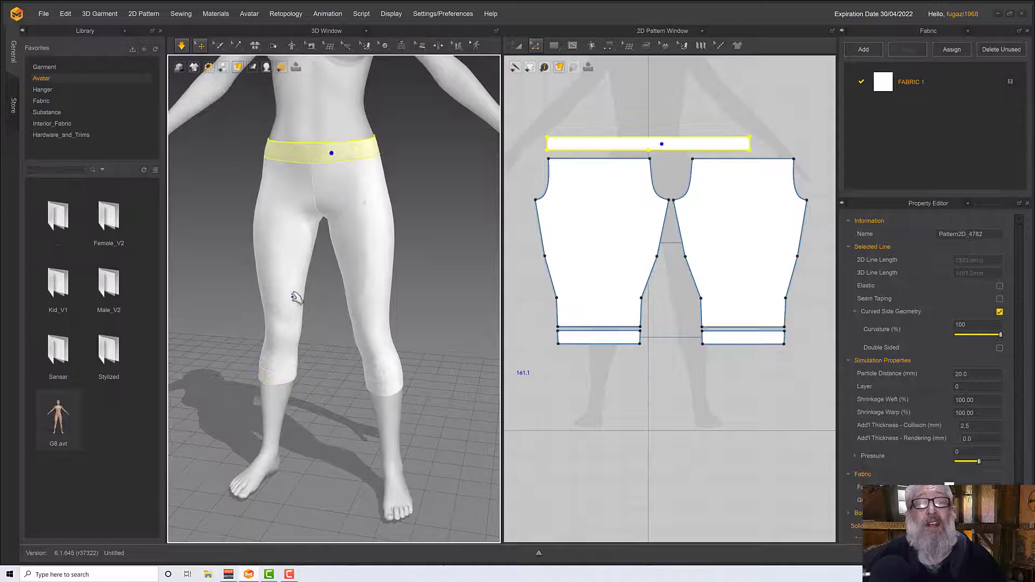
shift+click(286, 377)
shift+click(388, 390)
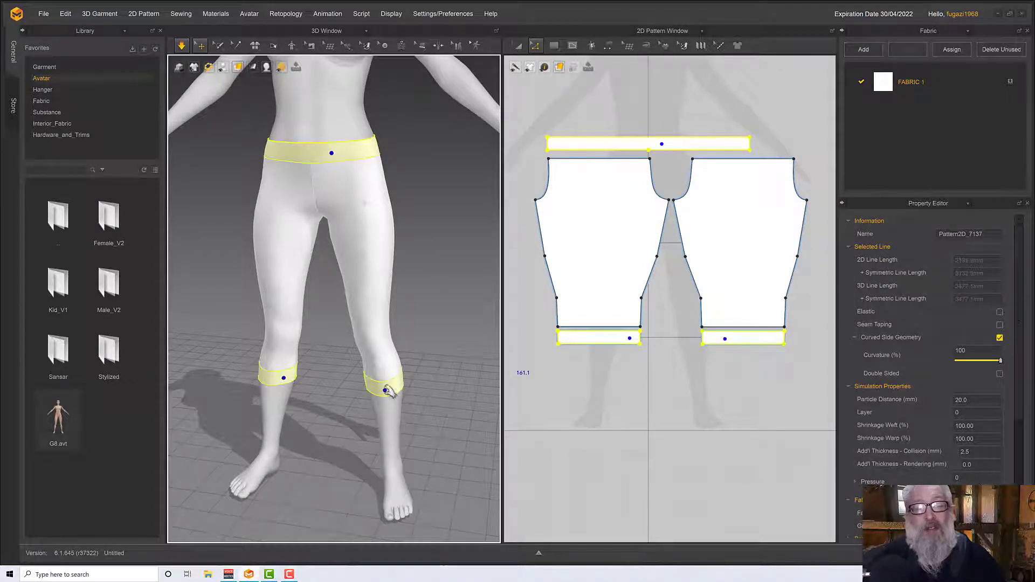
right_click(385, 391)
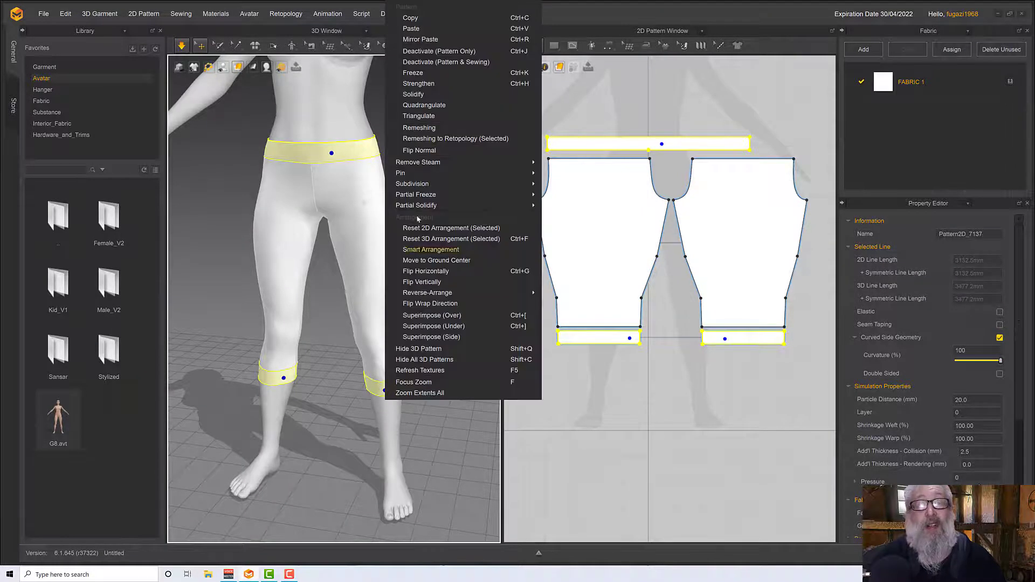
click(415, 18)
right_click(613, 99)
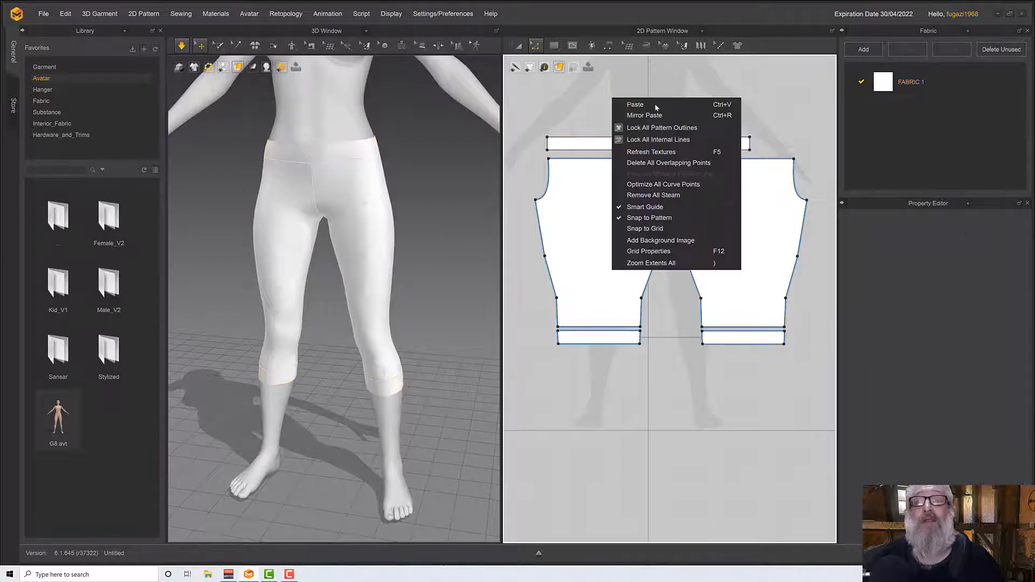
click(646, 110)
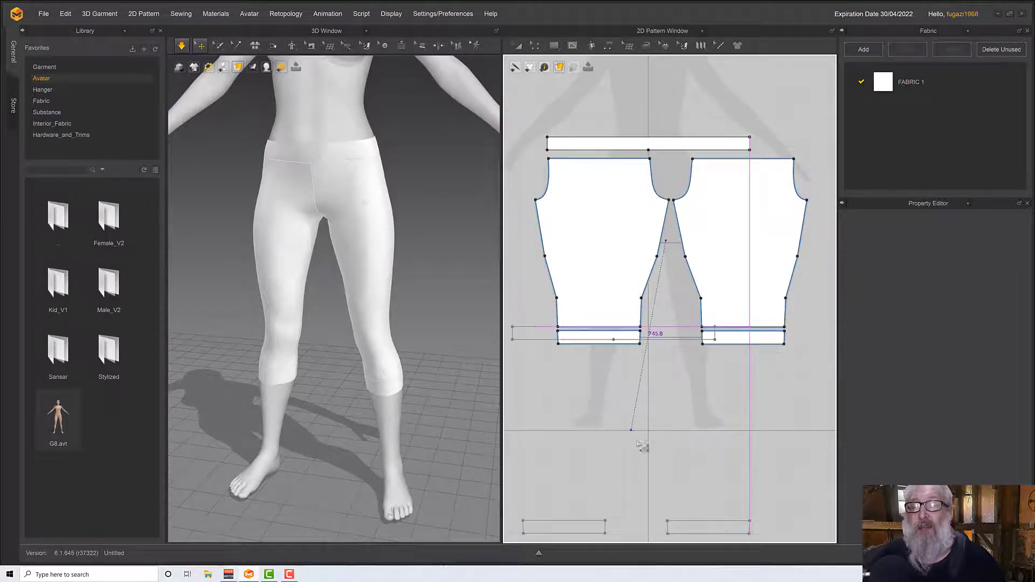
click(679, 468)
middle_drag(662, 446, 616, 380)
scroll(625, 324, down, 2)
click(570, 333)
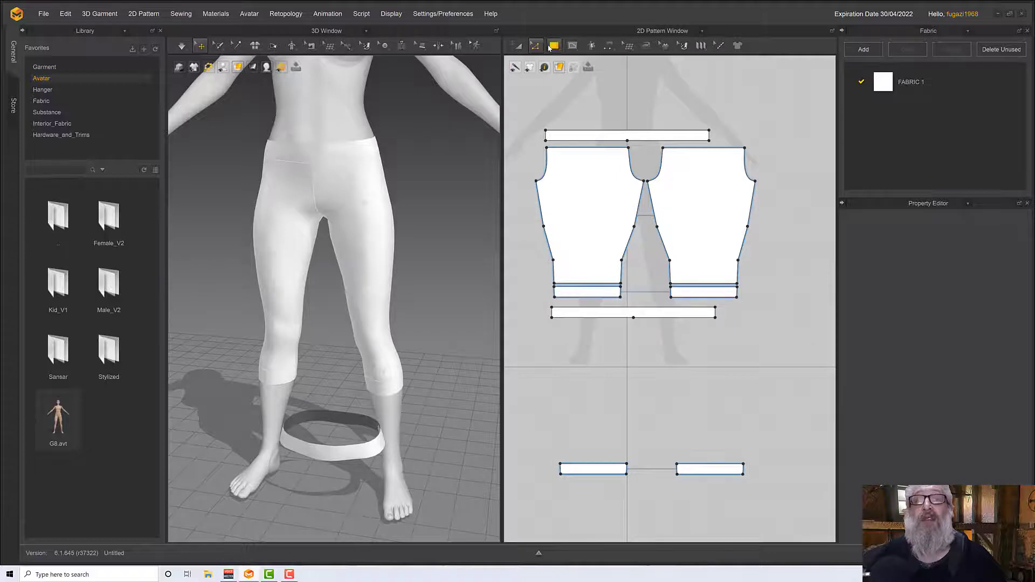
Step: Place the waistband copy just above the original waistband and the hem band copies directly below the original hem bands
click(517, 45)
drag(626, 312, 621, 114)
drag(538, 426, 715, 312)
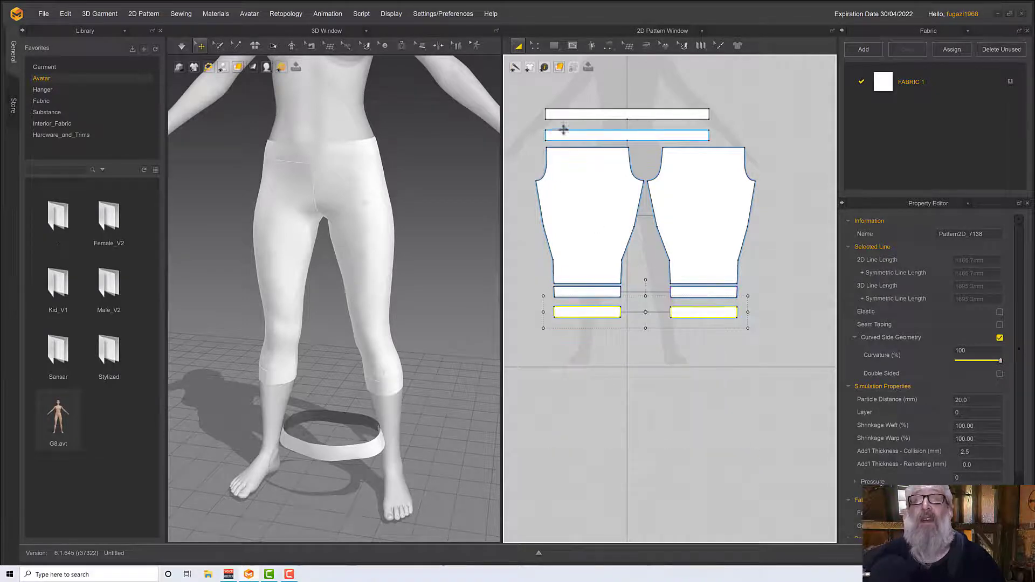
Step: Sew the hem band copies to the original hem bands along both their upper and lower edges
click(609, 50)
click(618, 80)
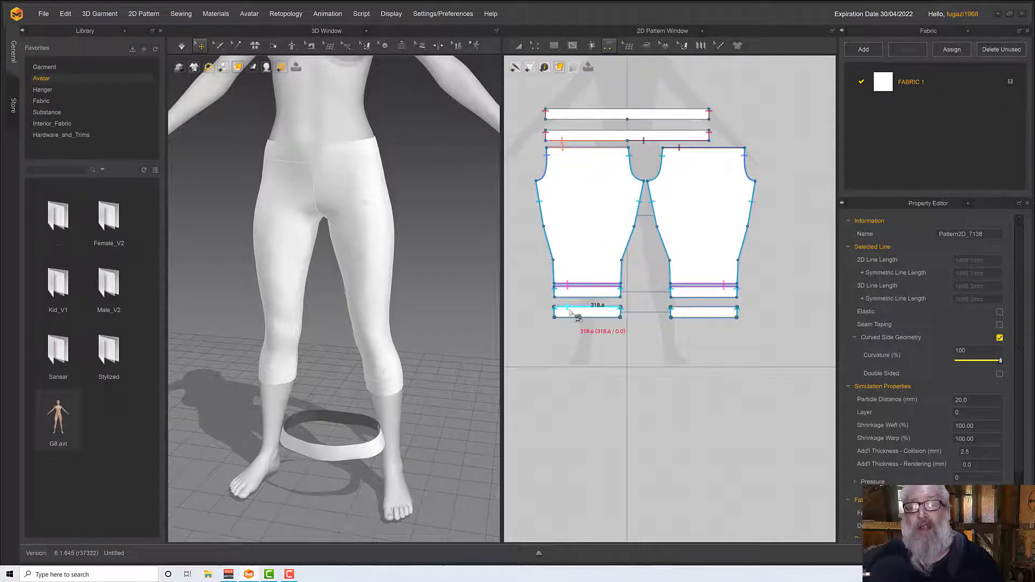
click(570, 312)
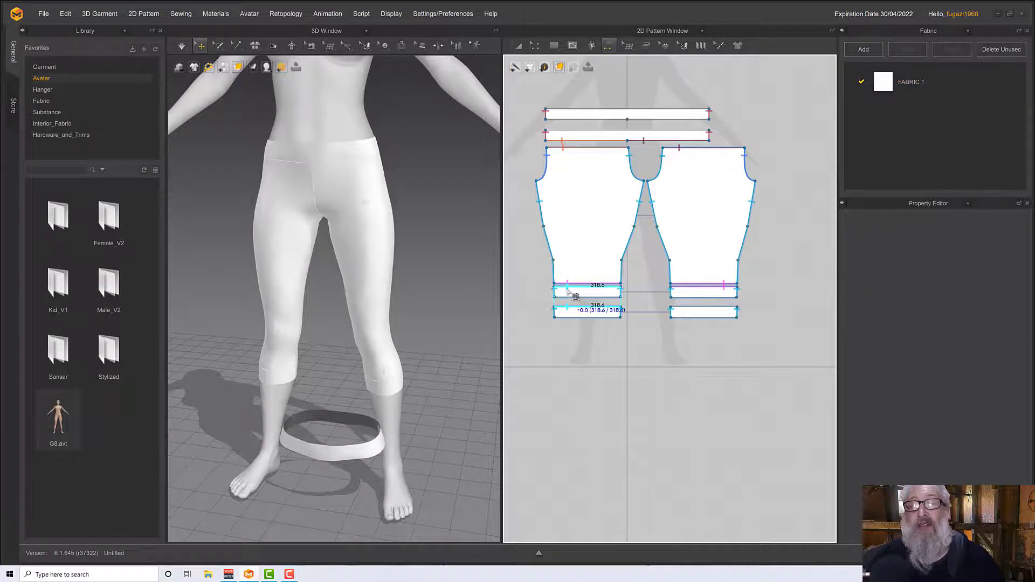
click(567, 292)
click(573, 319)
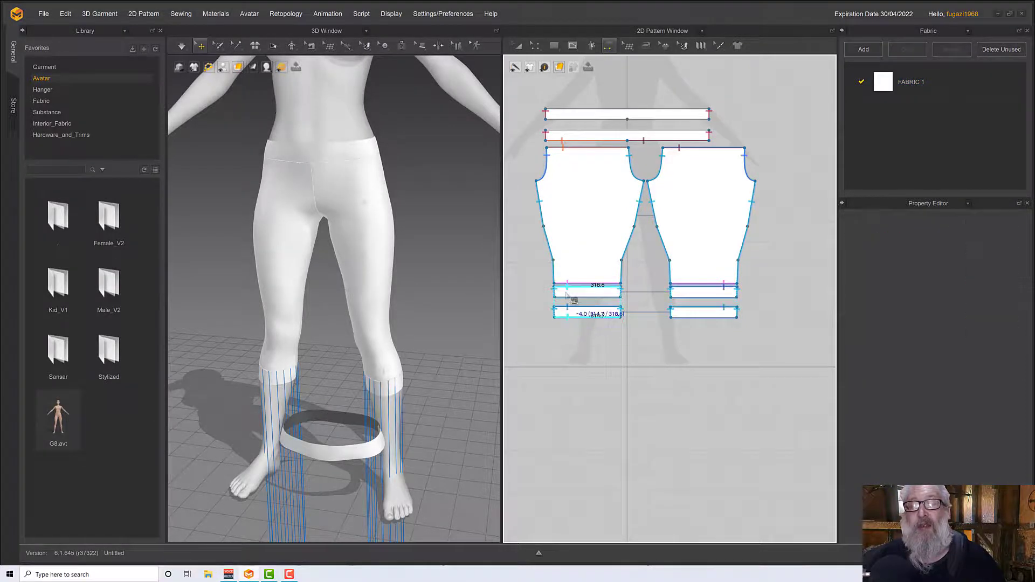
click(566, 294)
key(ctrl+z)
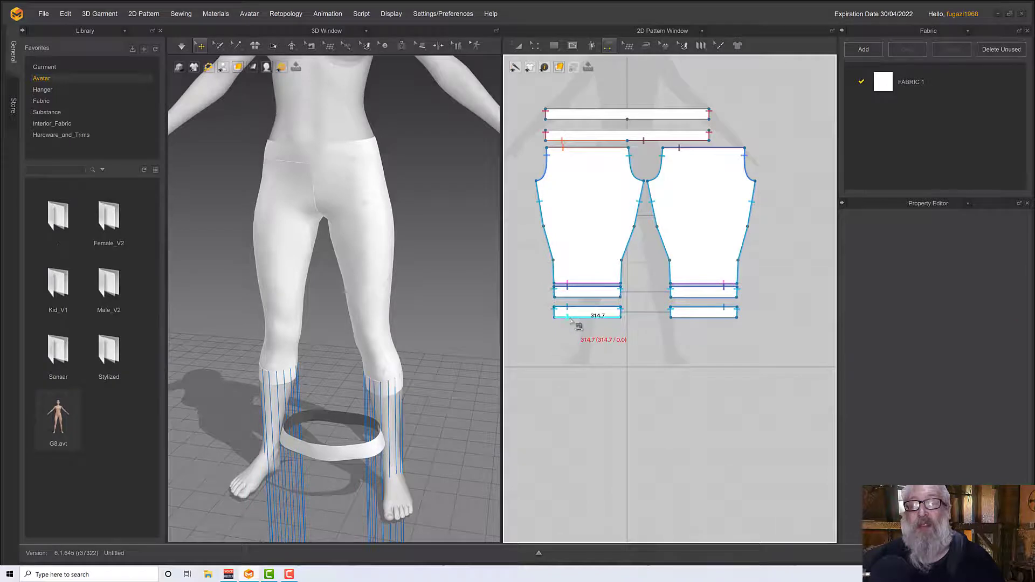
click(573, 317)
click(576, 297)
Step: Sew the waistband copy to the original waistband along the upper edge and both halves of the lower edge
click(566, 141)
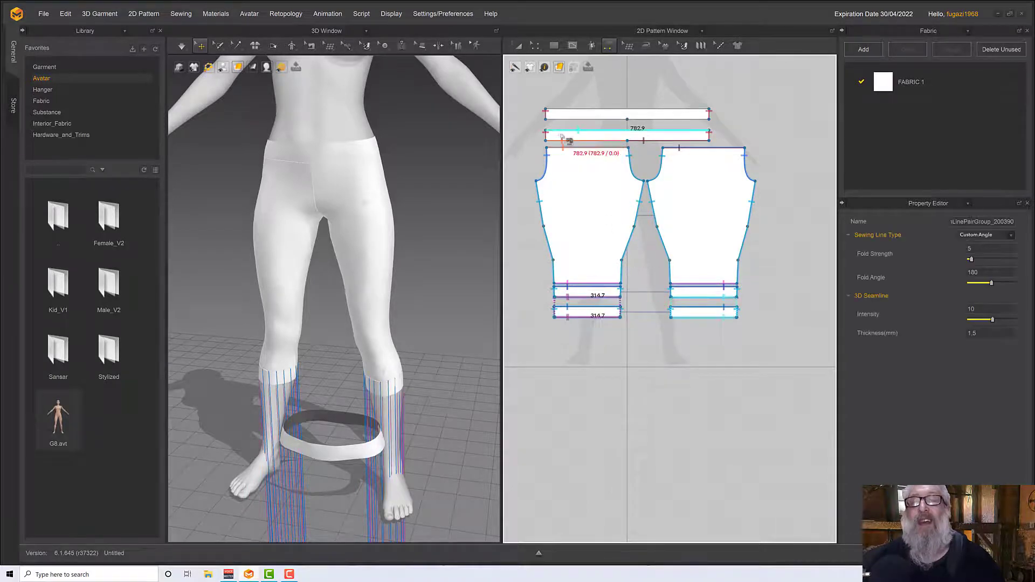
click(563, 112)
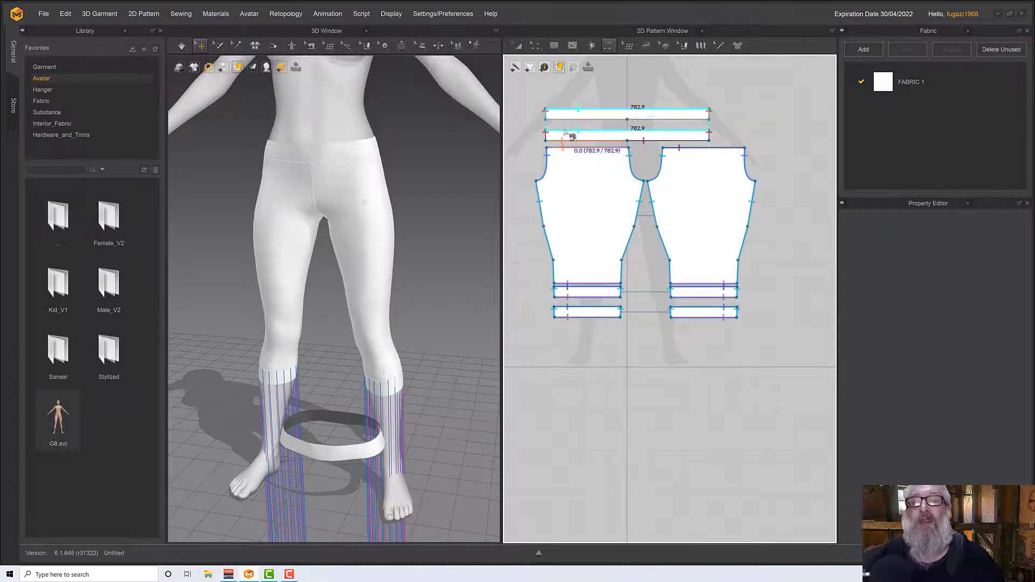
click(564, 132)
click(564, 121)
click(571, 149)
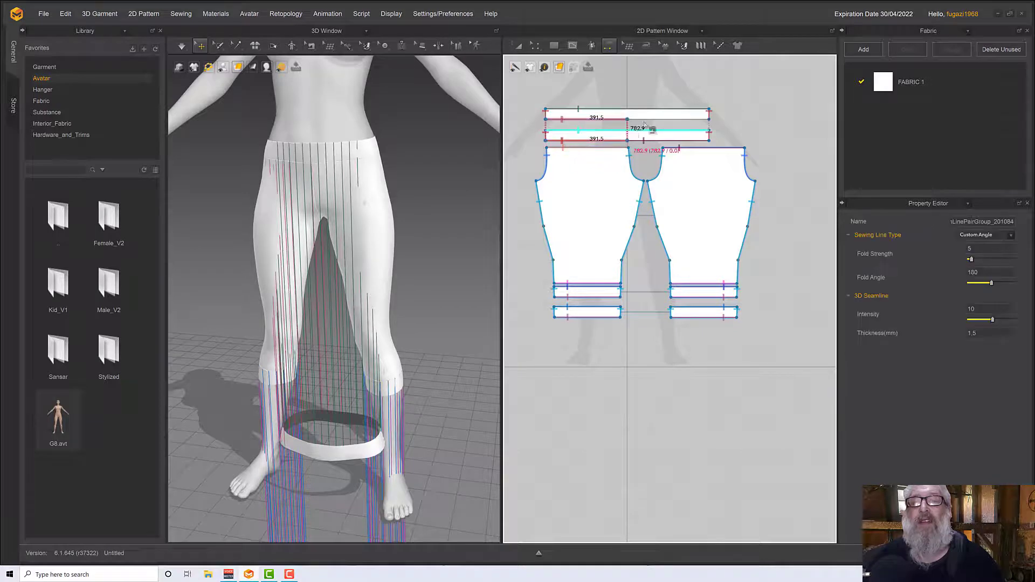
click(663, 119)
click(644, 143)
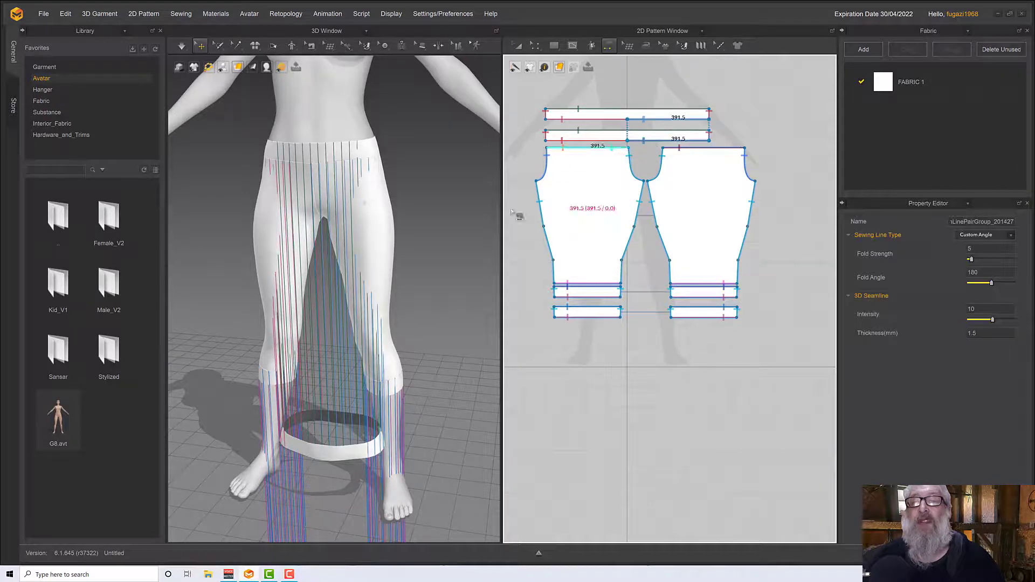
Step: Superimpose the waistband copy over the original waistband on the avatar
right_drag(418, 294, 430, 286)
scroll(434, 293, down, 5)
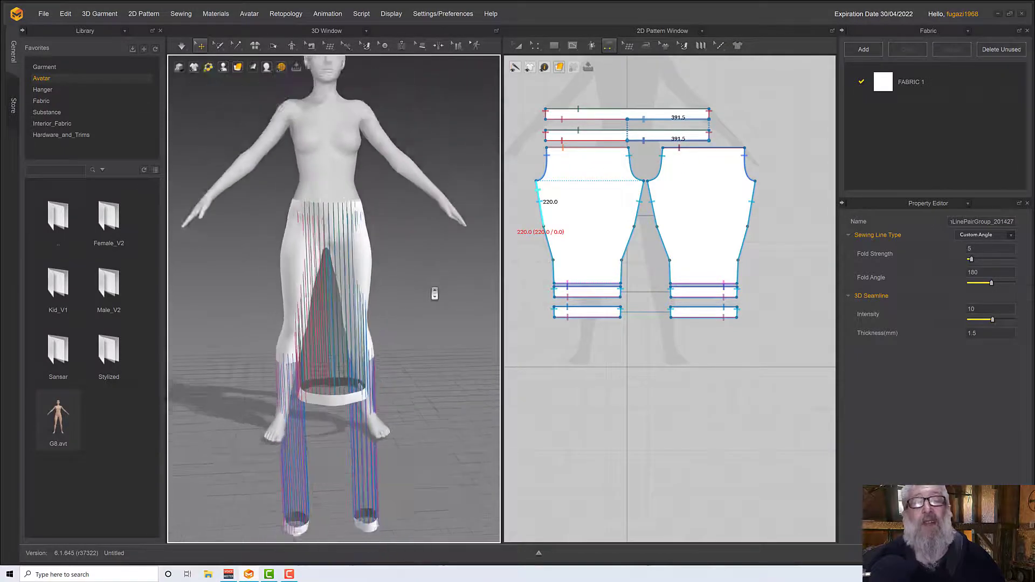
click(202, 48)
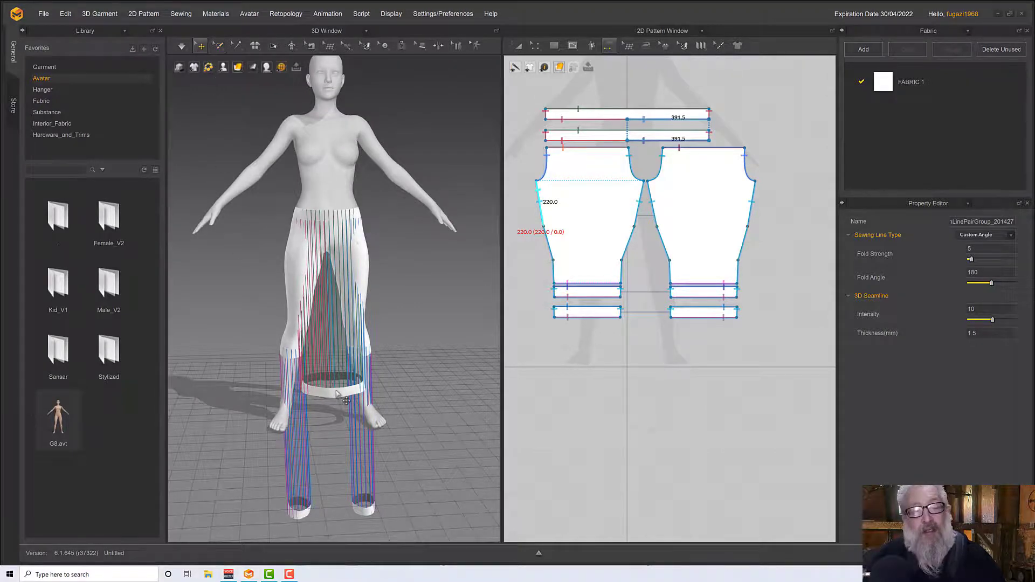
click(337, 394)
right_drag(337, 394, 311, 326)
scroll(357, 414, up, 4)
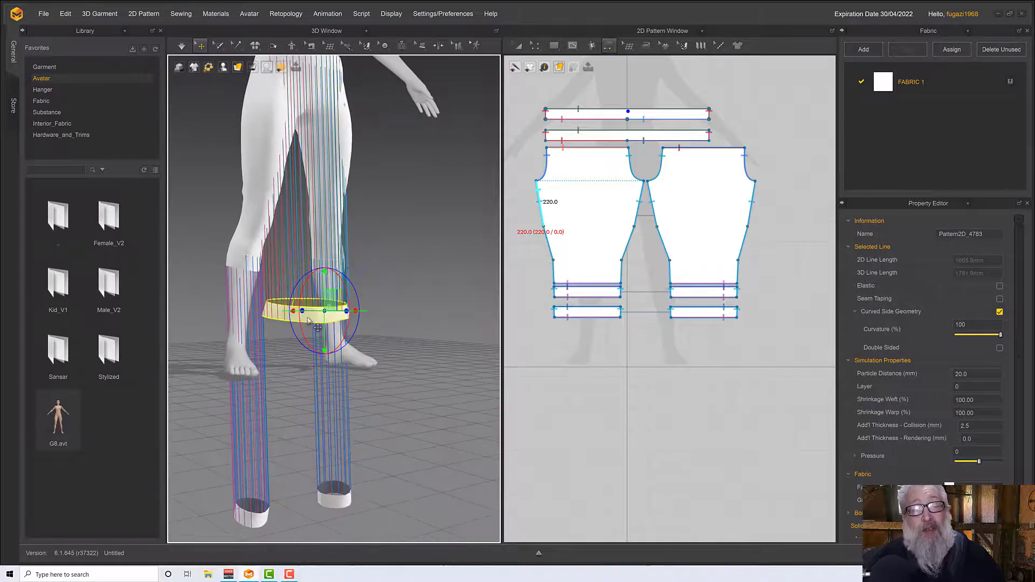
right_click(306, 317)
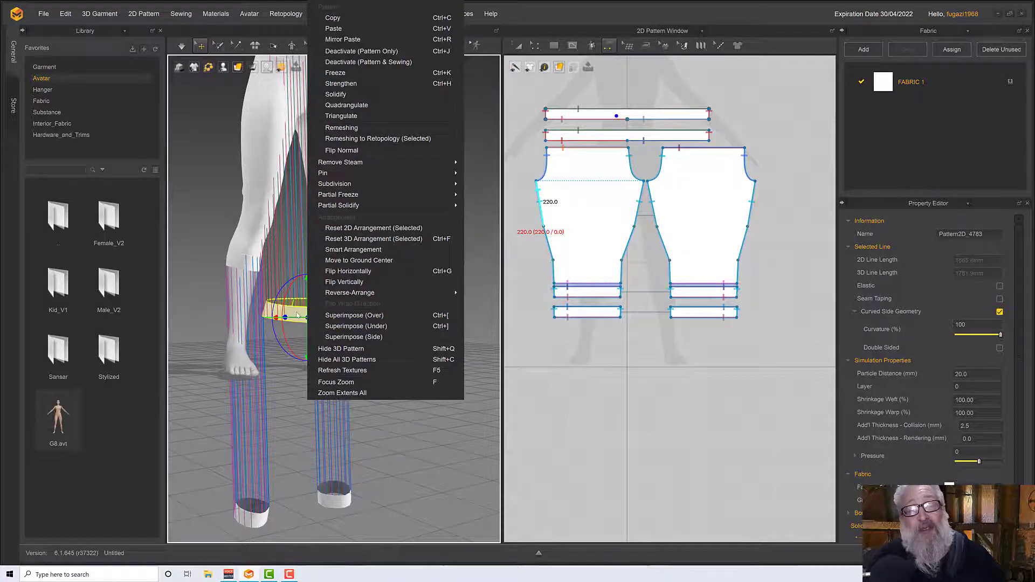
click(363, 319)
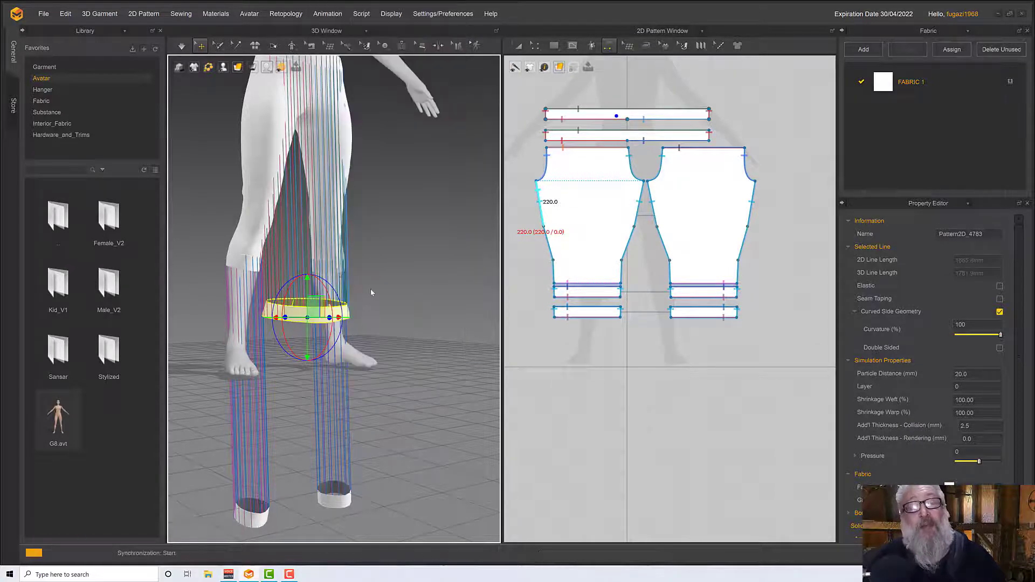
Step: Superimpose both hem band copies together over the original hem bands on the avatar's legs
middle_drag(390, 282, 423, 390)
right_drag(423, 390, 377, 313)
right_drag(350, 210, 359, 251)
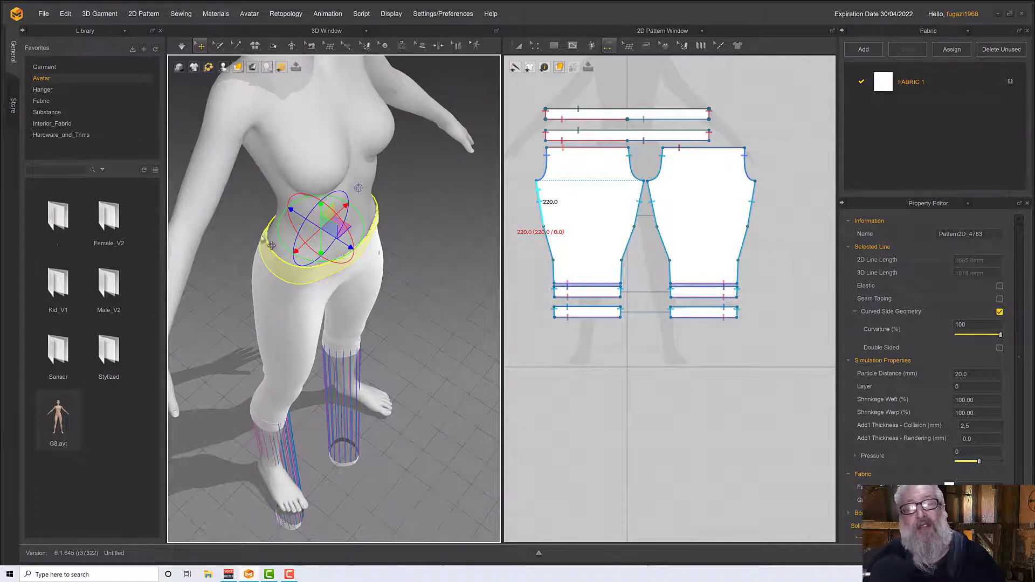
mouse_move(365, 260)
right_down()
mouse_move(361, 230)
mouse_move(360, 250)
right_up()
middle_drag(360, 250, 366, 125)
click(307, 506)
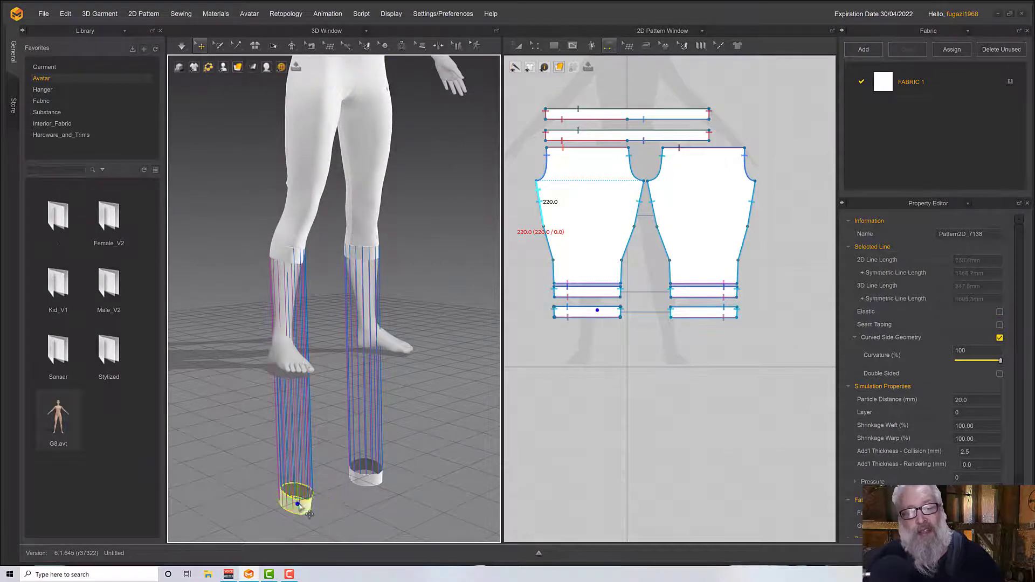
shift+click(375, 486)
right_click(366, 480)
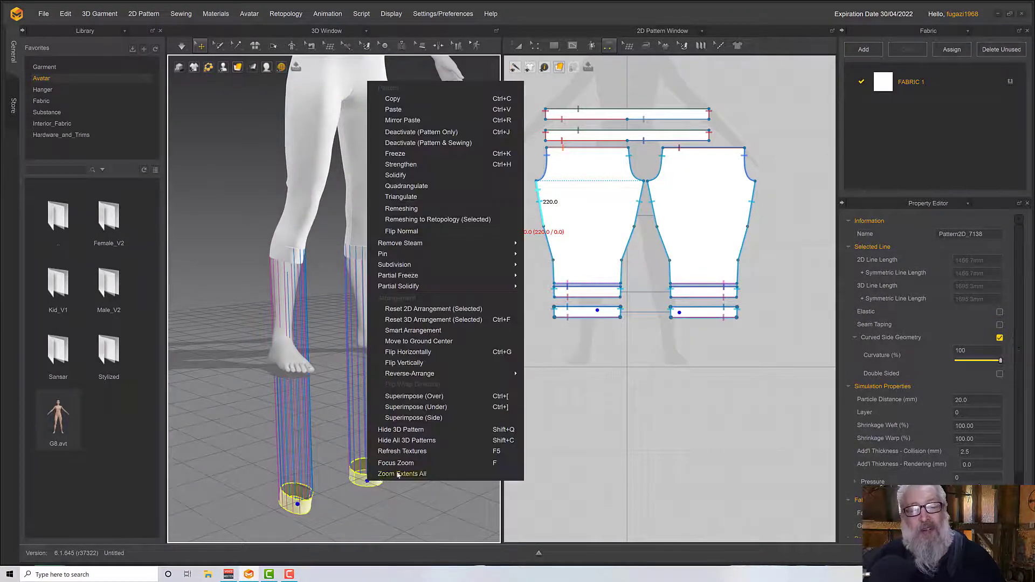
click(413, 399)
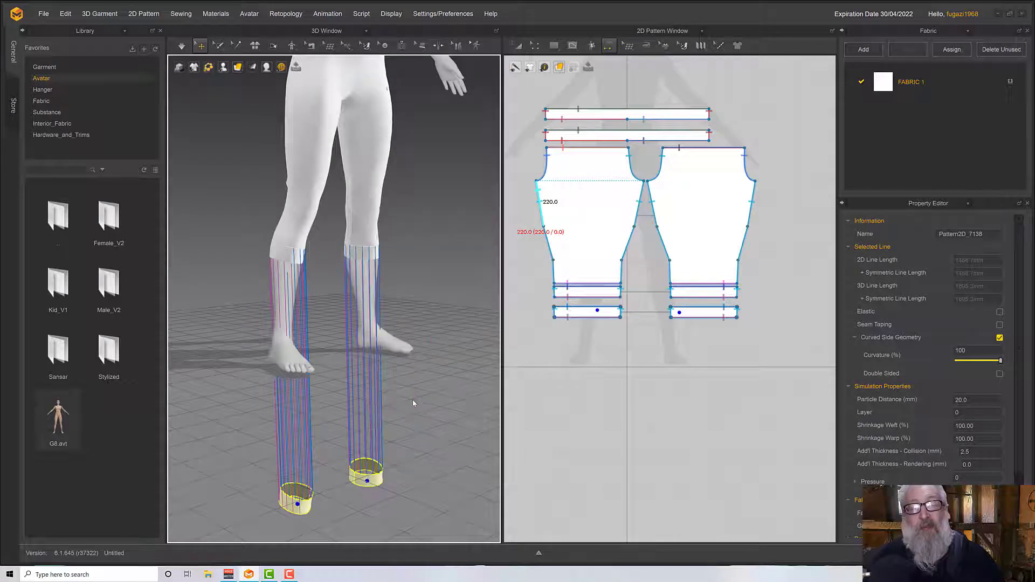
Step: Simulate the trousers with the doubled bands and check how the bands settle on the avatar
right_drag(431, 284, 399, 372)
mouse_move(360, 210)
right_down()
mouse_move(342, 138)
mouse_move(358, 214)
right_up()
scroll(342, 140, up, 6)
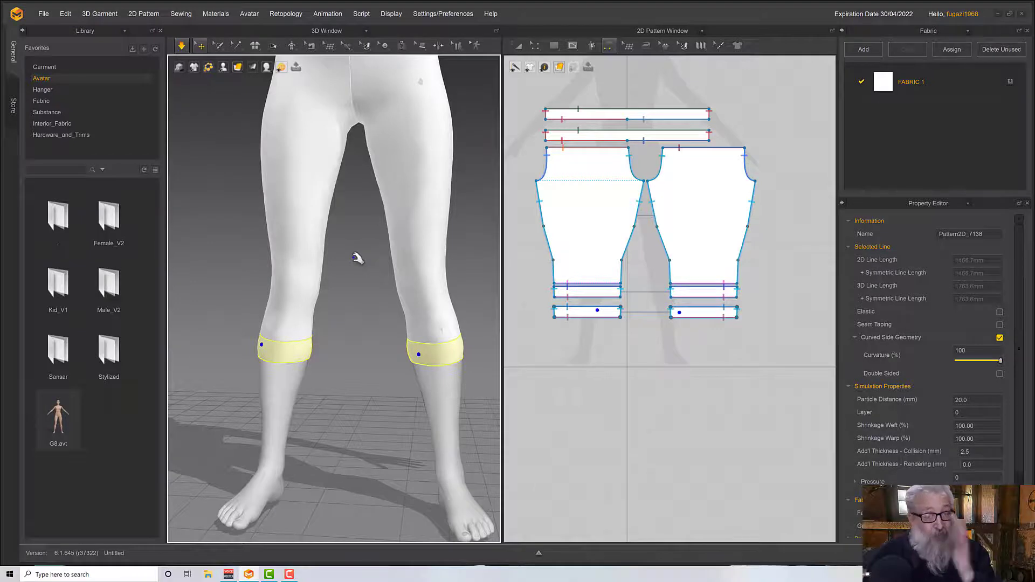
right_drag(347, 281, 350, 276)
scroll(353, 277, up, 1)
scroll(357, 287, down, 1)
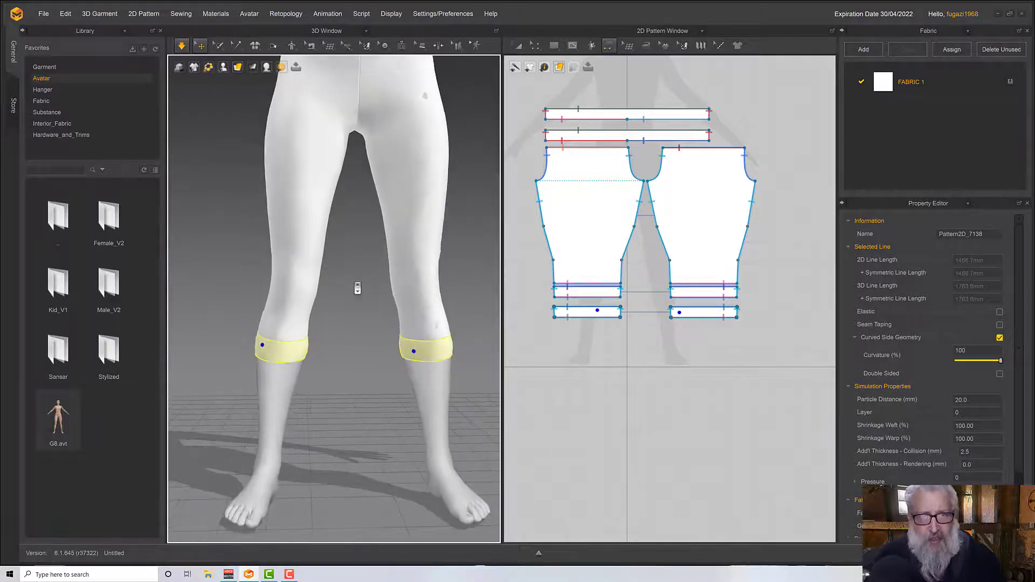
scroll(357, 289, down, 3)
right_drag(356, 288, 356, 288)
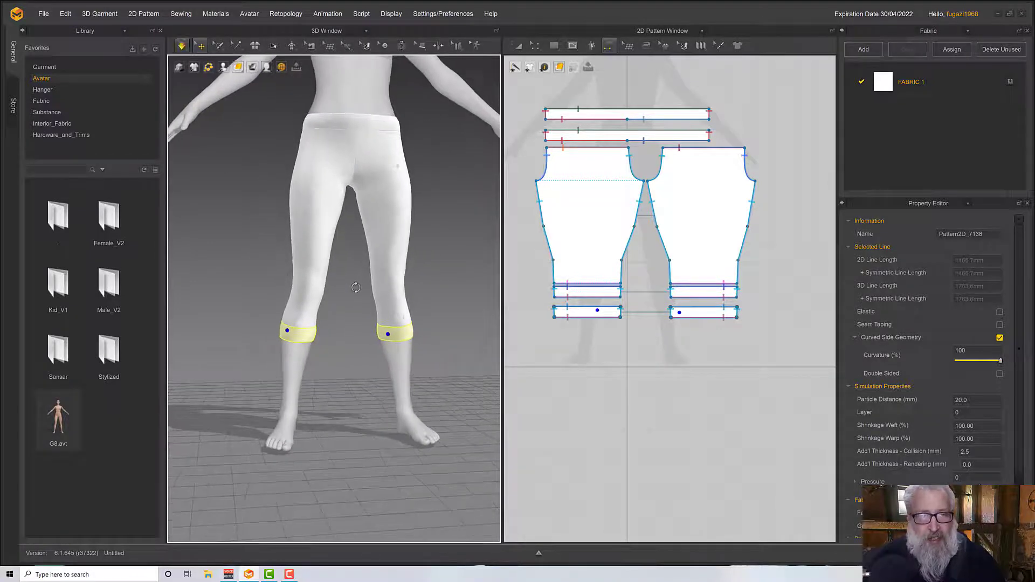
Step: Hide the avatar so that only the trousers are displayed, and view them from above
click(359, 135)
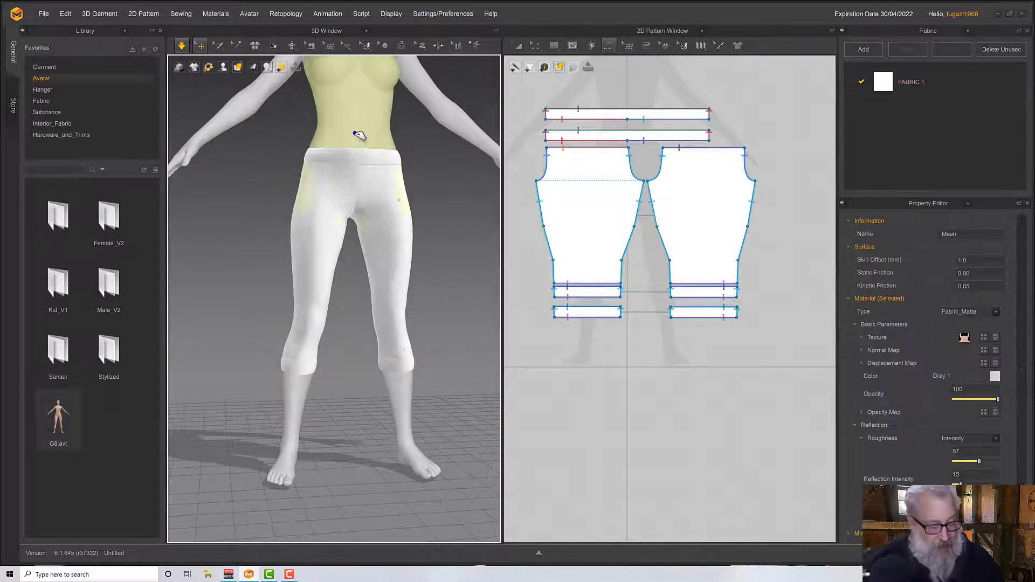
key(shift+a)
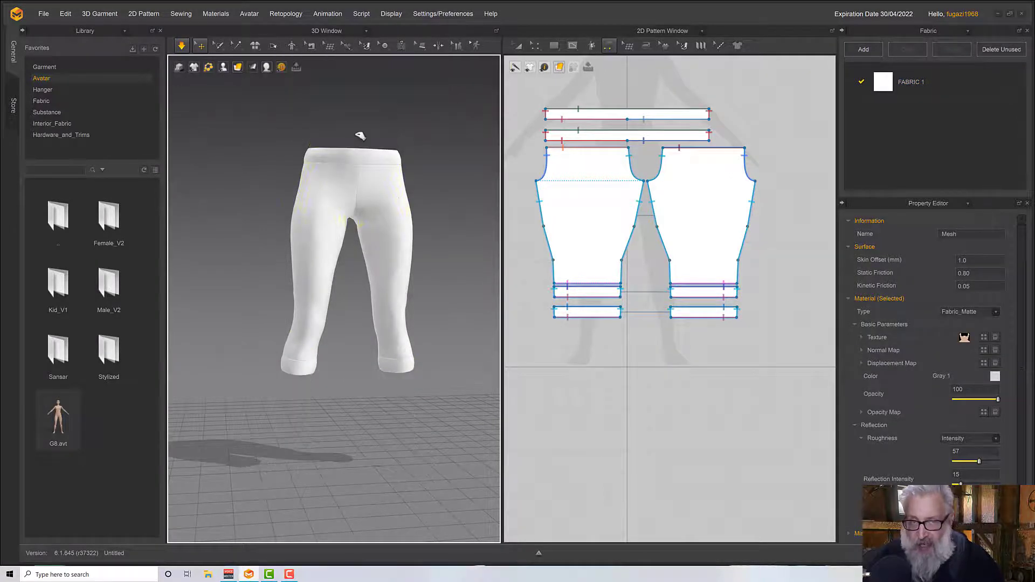
mouse_move(359, 139)
right_down()
mouse_move(351, 261)
mouse_move(341, 149)
right_up()
Step: Flip the normal of the original waistband lying inside the doubled waistband
click(340, 149)
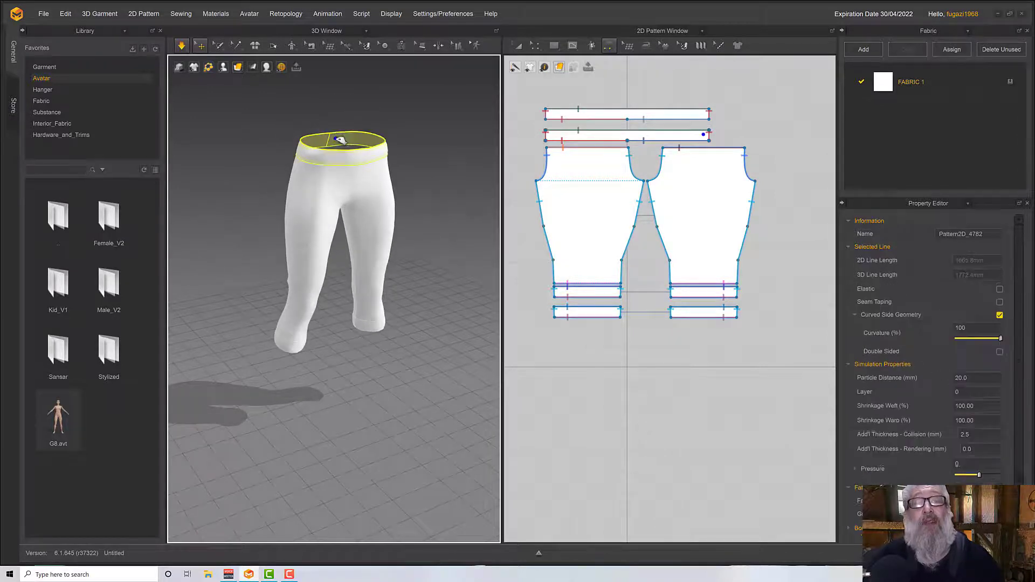
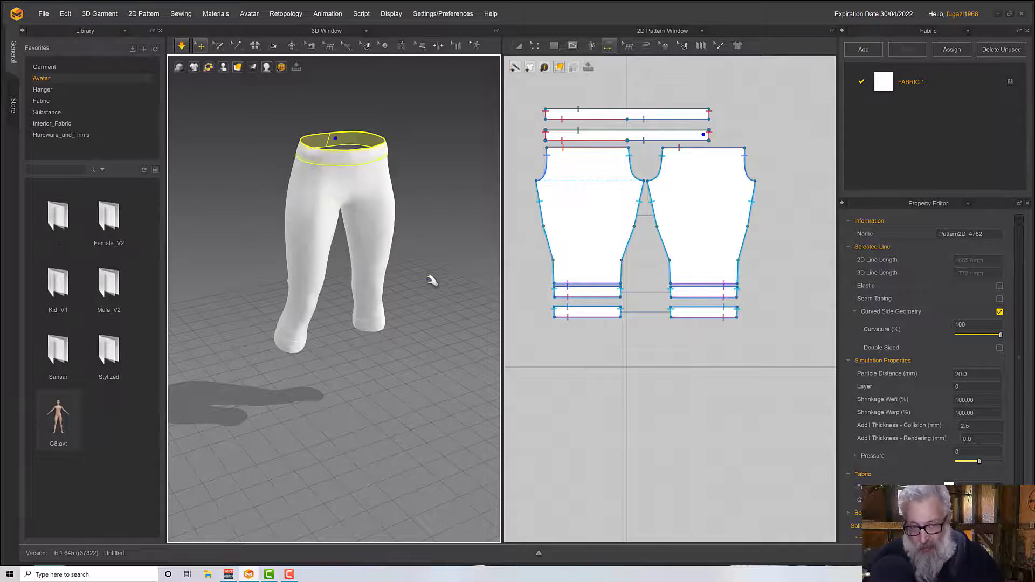
scroll(426, 277, down, 2)
scroll(358, 211, up, 4)
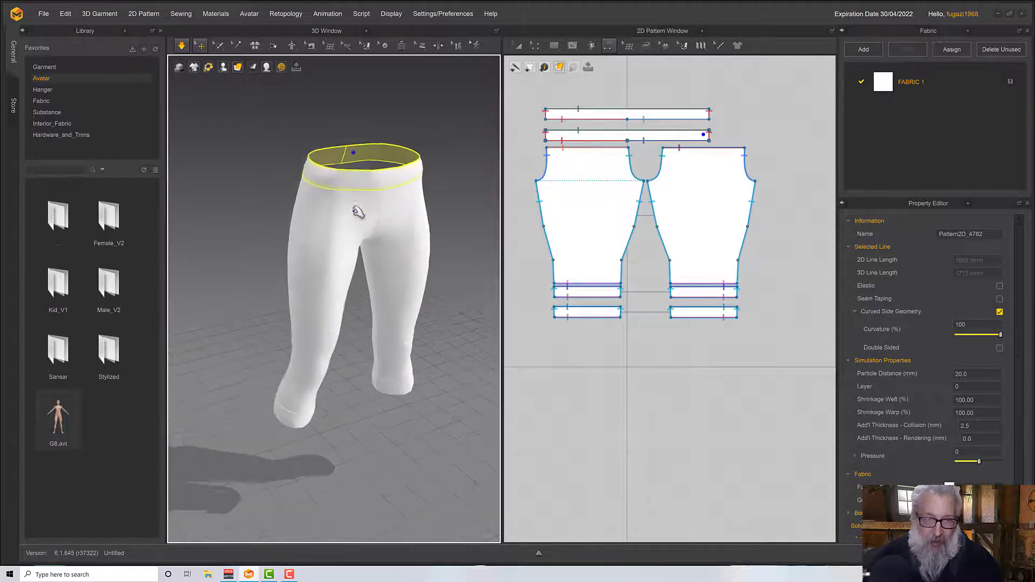
scroll(358, 212, up, 1)
middle_drag(367, 186, 375, 225)
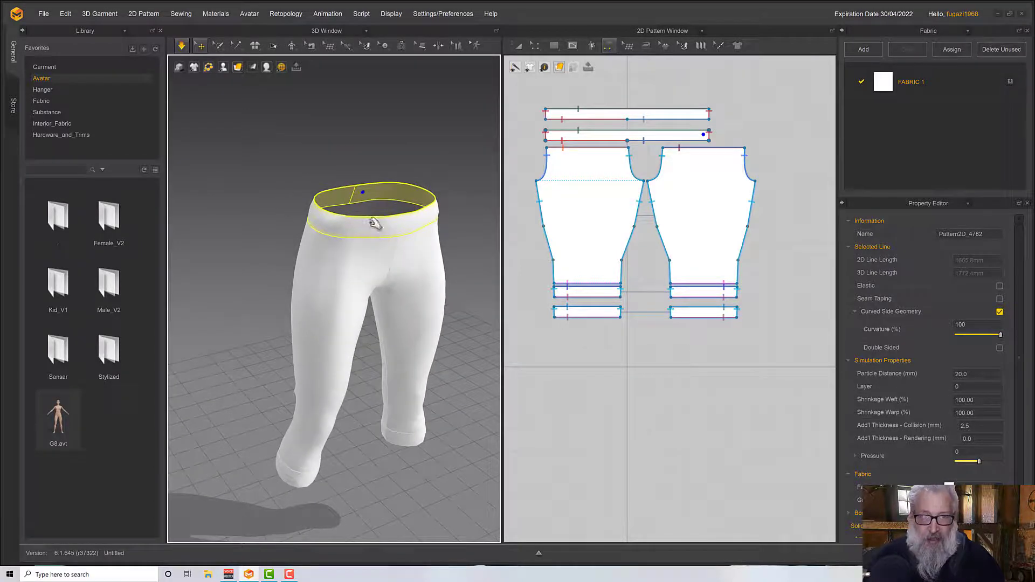
right_click(380, 195)
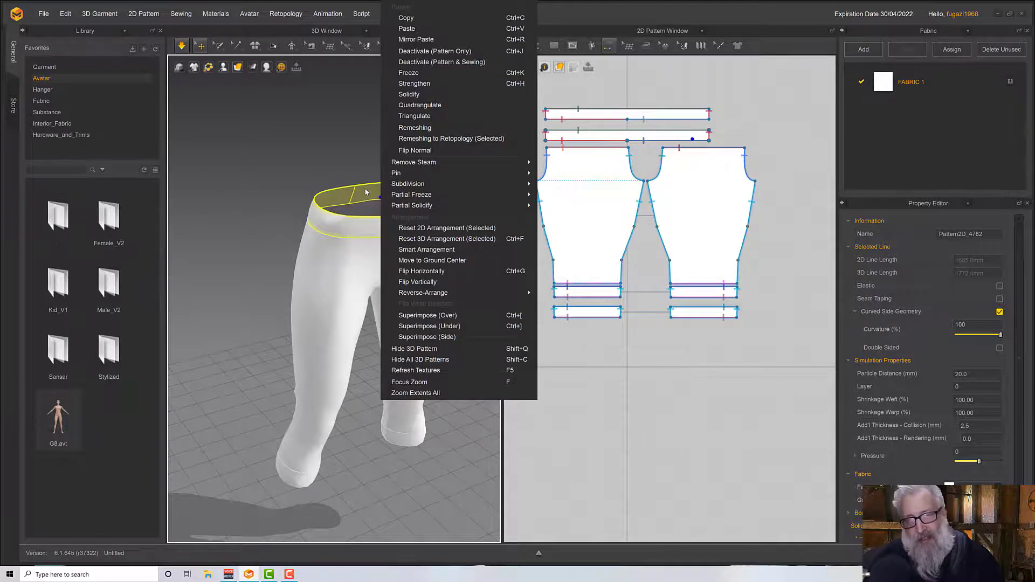
click(410, 151)
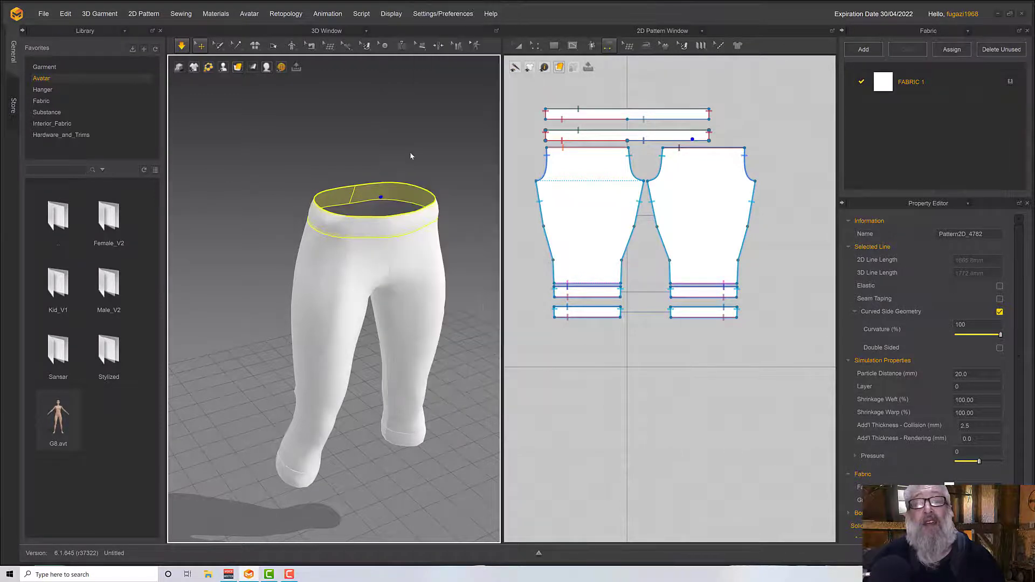
Step: Flip the normals of both original hem bands lying inside the leg openings
mouse_move(467, 249)
right_down()
mouse_move(462, 201)
mouse_move(455, 206)
right_up()
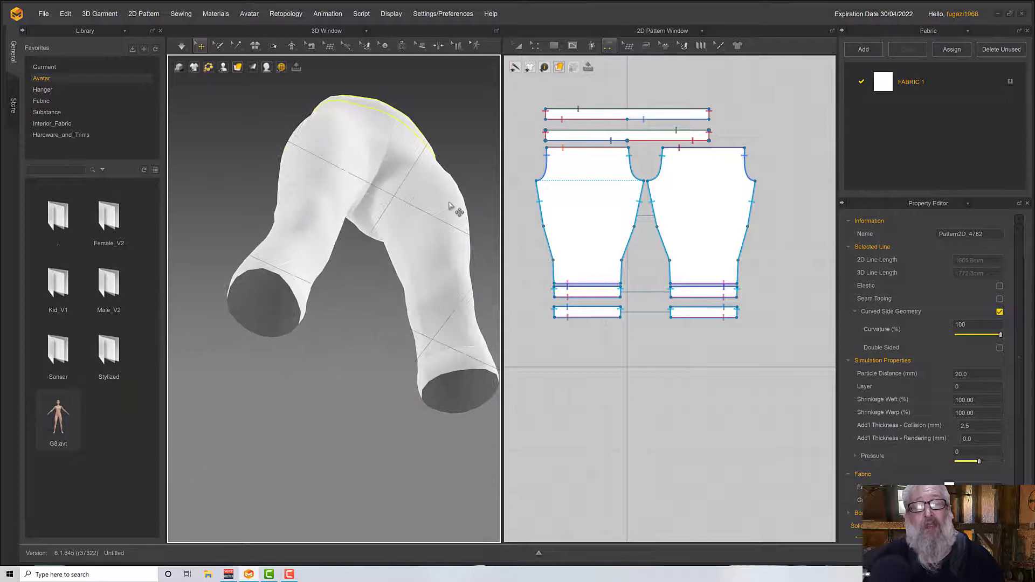
click(277, 328)
shift+click(450, 403)
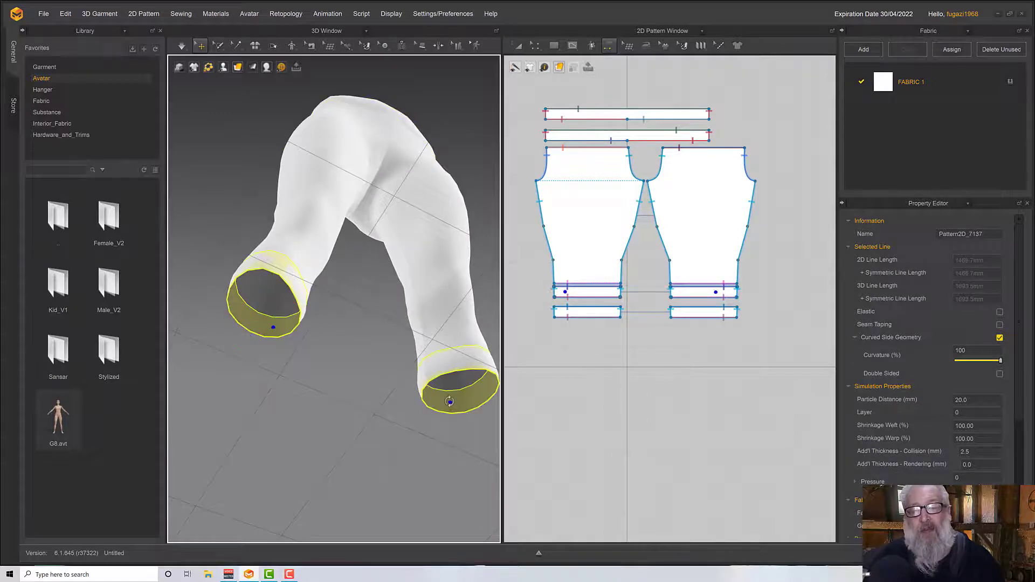
right_click(450, 402)
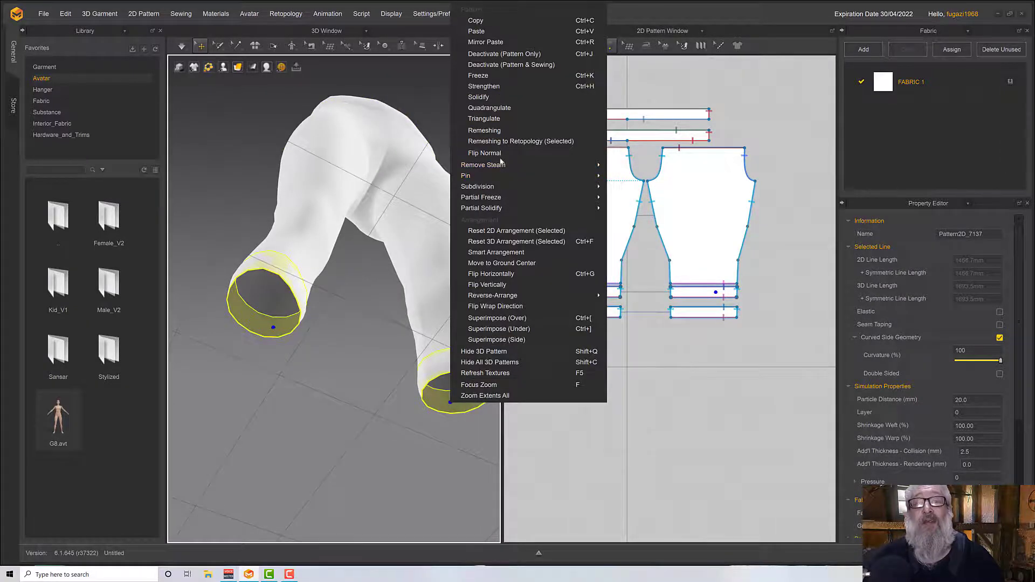
click(488, 154)
Step: Simulate the trousers again with the flipped inner bands, check the result, and stop the simulation
right_drag(460, 231, 439, 272)
key(space)
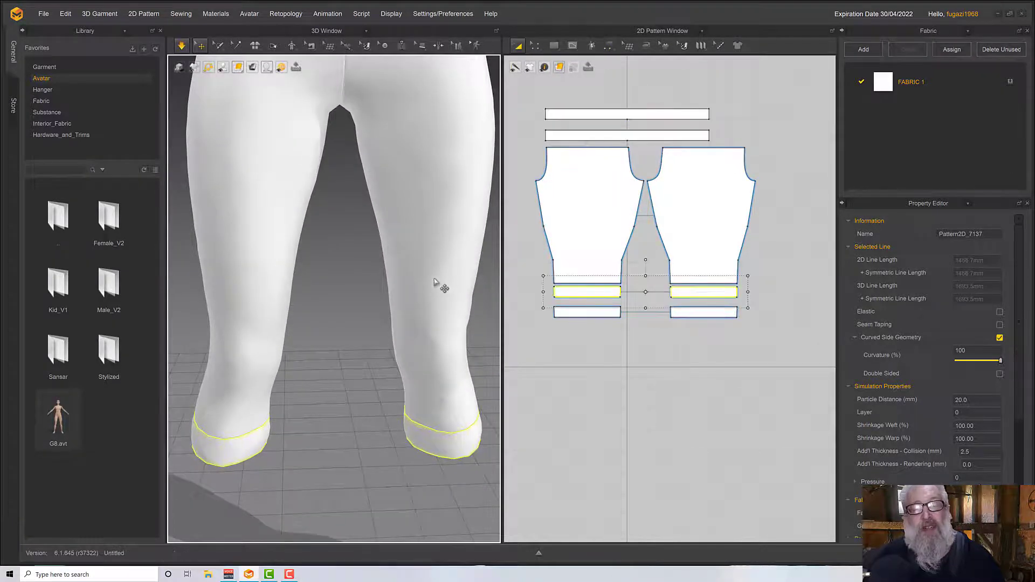
scroll(369, 342, down, 3)
click(348, 330)
right_drag(347, 328, 370, 356)
key(space)
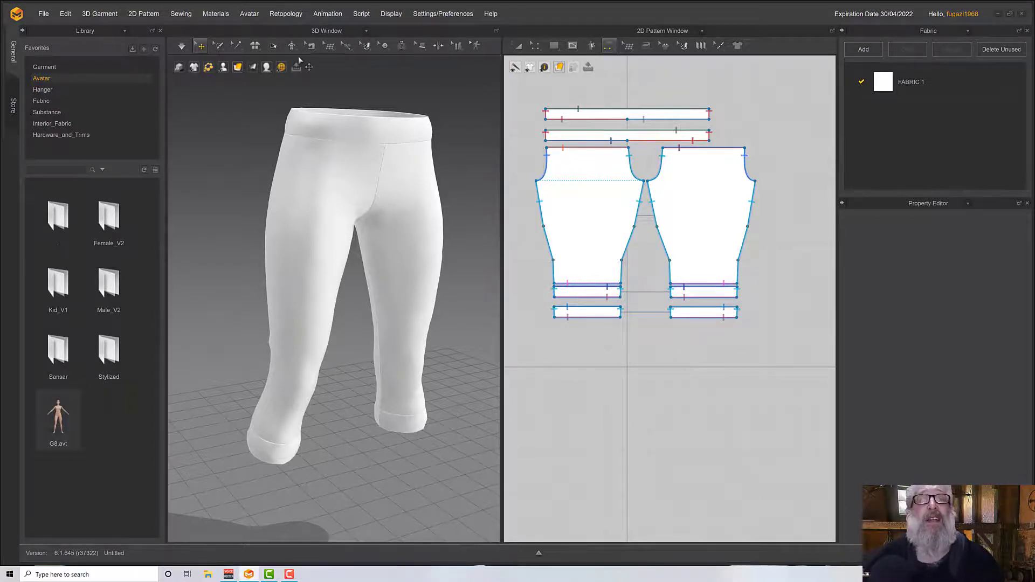
Step: Offset the long edges of the outer waistband and both outer hem bands as internal lines at a distance of 2 mm
click(536, 46)
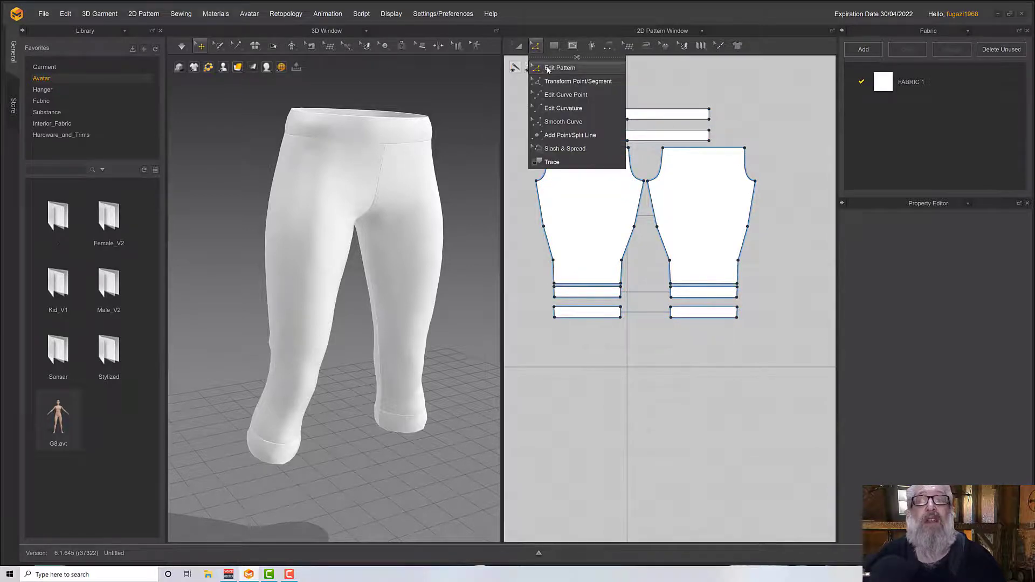
click(548, 67)
click(675, 110)
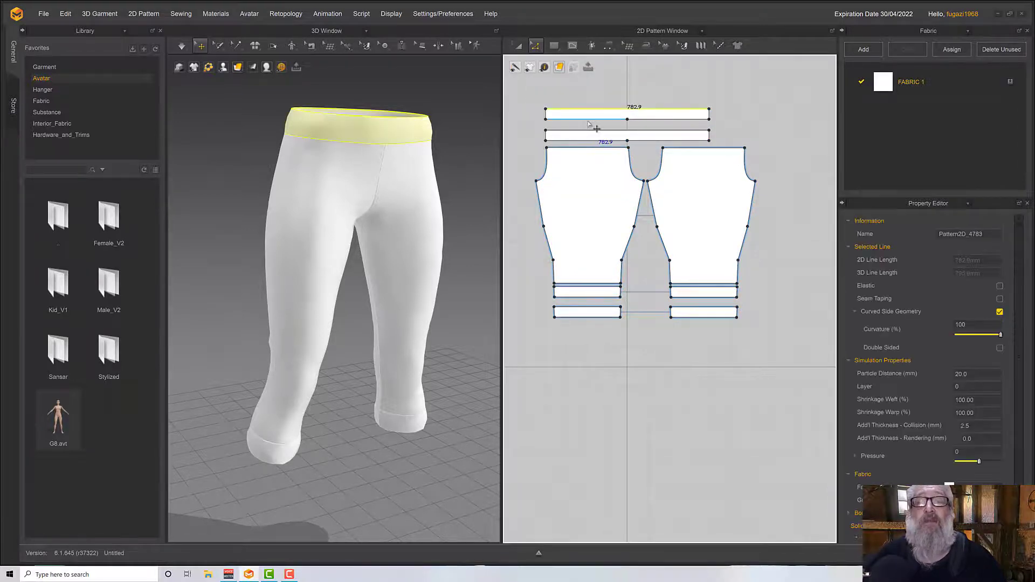
shift+click(640, 119)
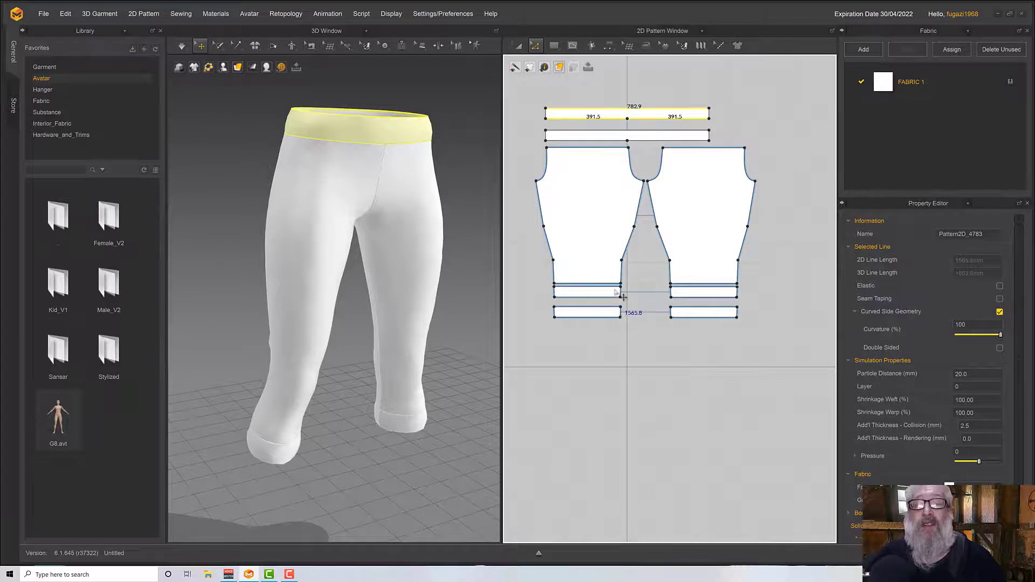
shift+click(595, 307)
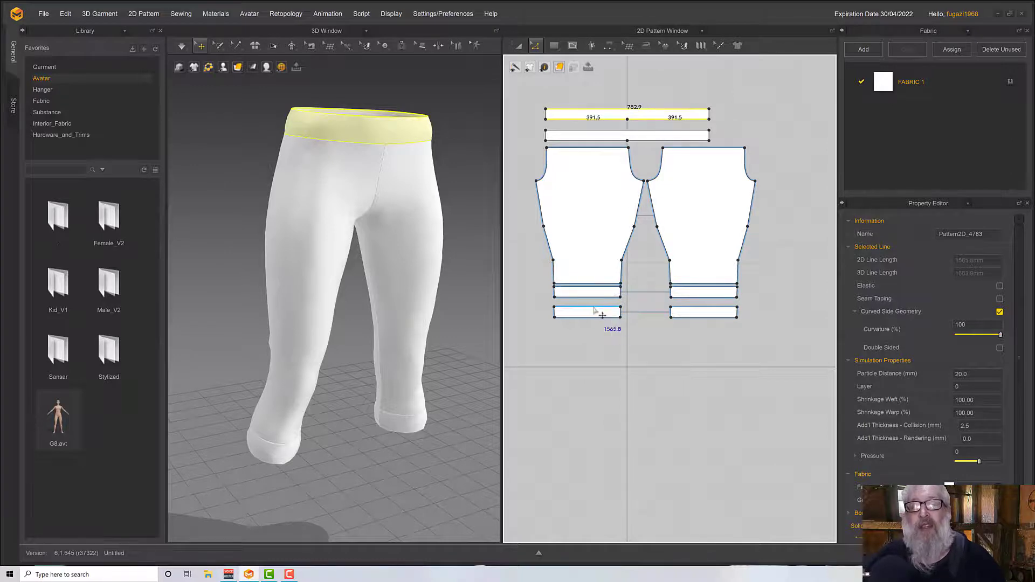
shift+click(603, 317)
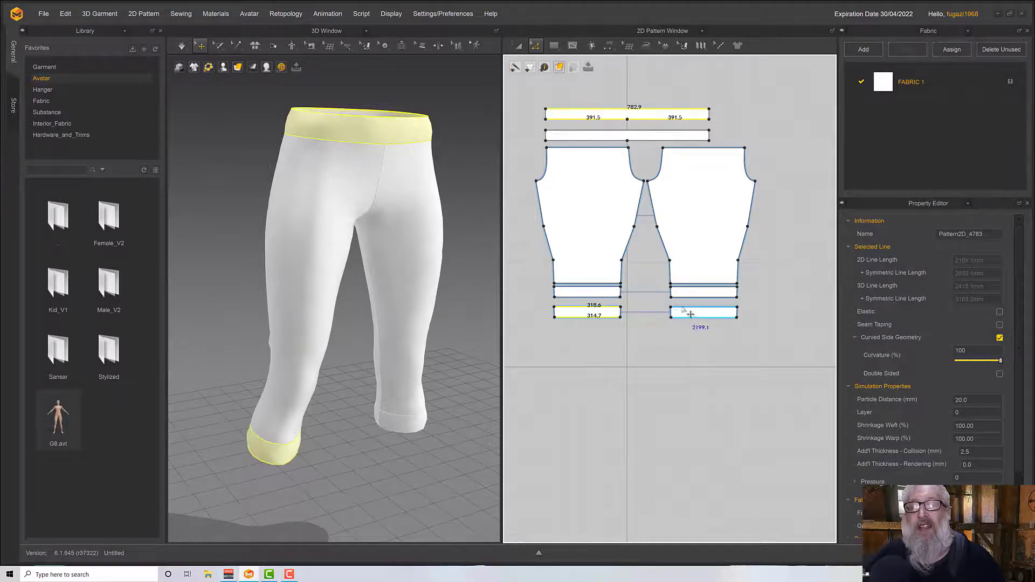
right_click(581, 311)
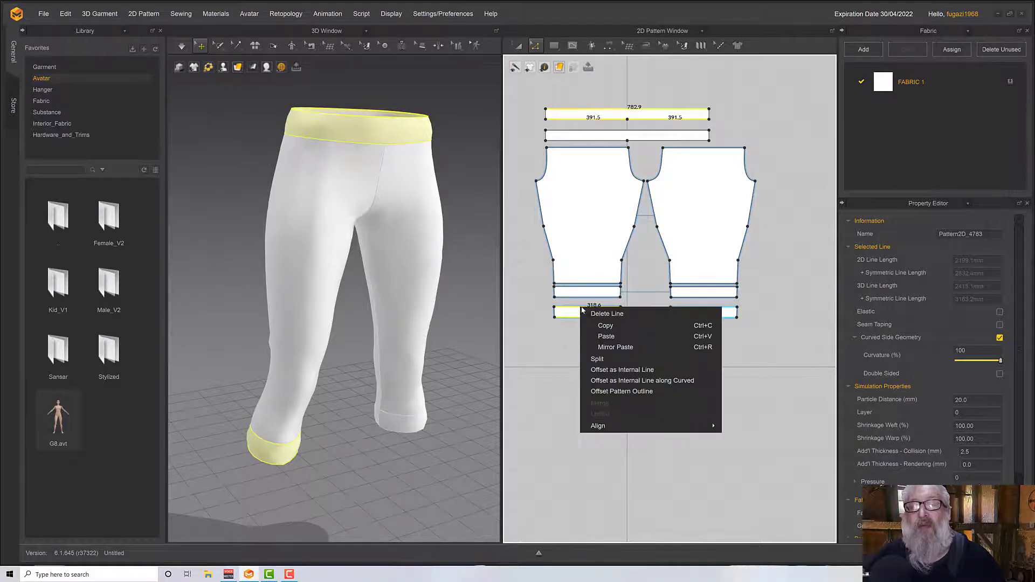
click(624, 370)
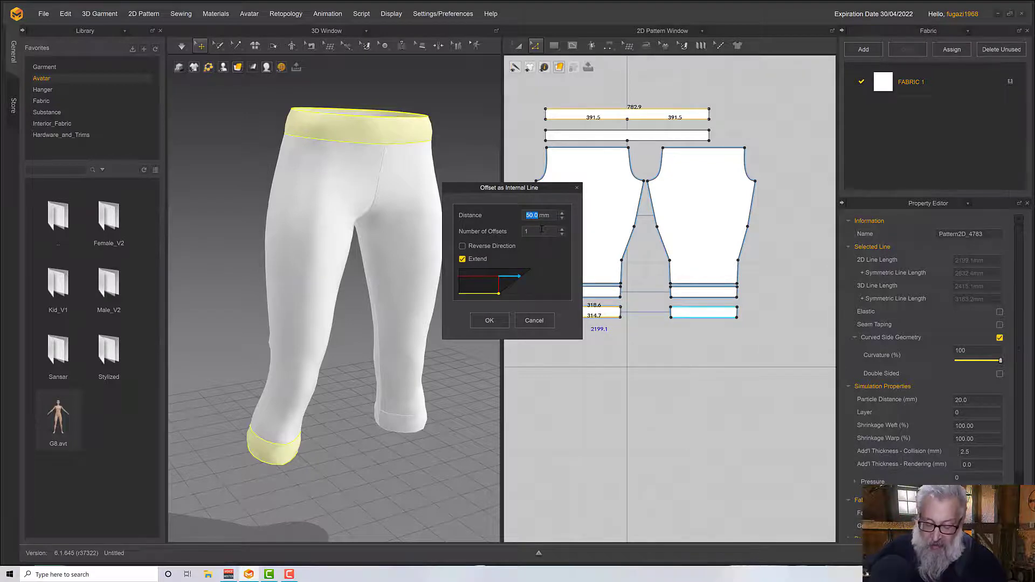
text(2)
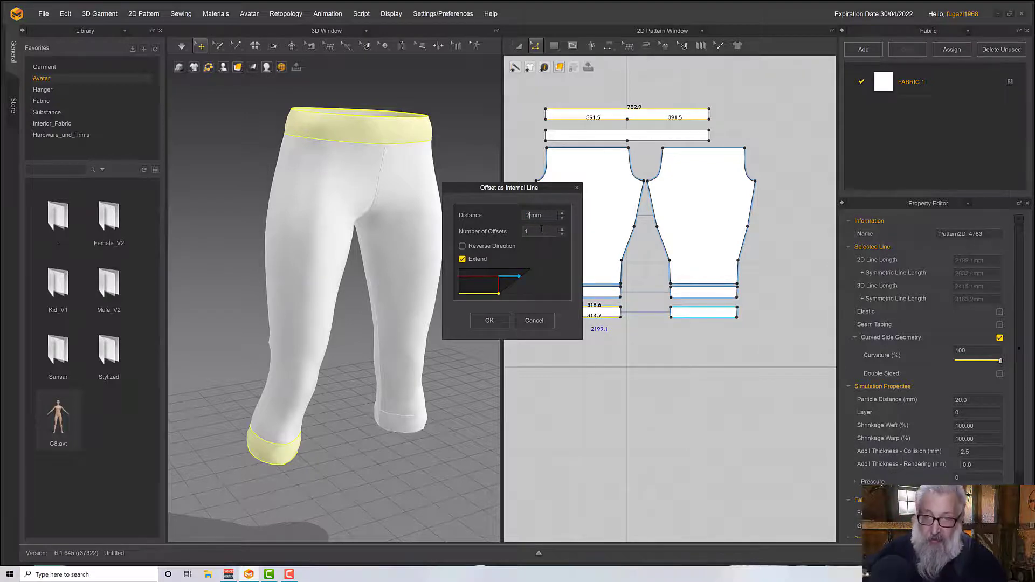
click(490, 321)
Step: Inspect the offset lines along the waistband up close and start simulating the trousers
mouse_move(376, 134)
right_down()
mouse_move(370, 150)
mouse_move(360, 141)
right_up()
scroll(360, 141, up, 5)
middle_drag(377, 120, 377, 273)
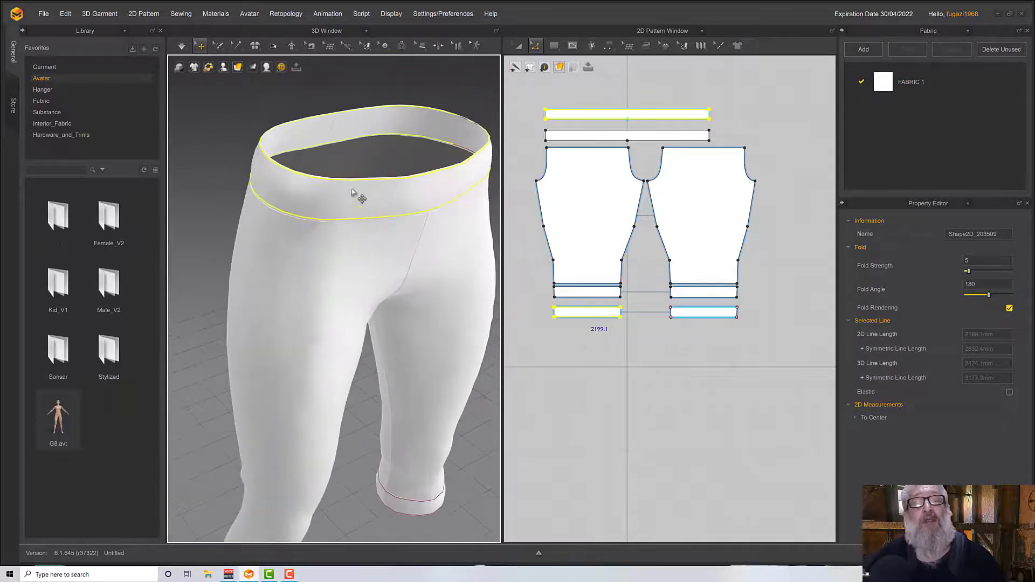
scroll(351, 193, up, 3)
scroll(342, 167, up, 3)
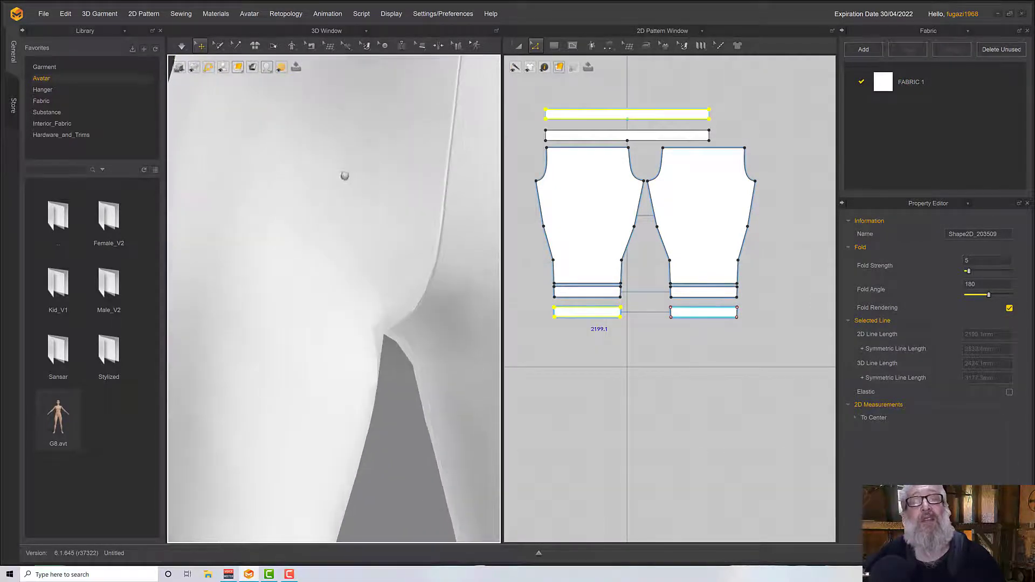
middle_drag(342, 173, 332, 304)
mouse_move(354, 273)
right_down()
mouse_move(387, 287)
mouse_move(373, 276)
right_up()
mouse_move(341, 185)
right_down()
mouse_move(323, 169)
mouse_move(310, 194)
mouse_move(347, 194)
right_up()
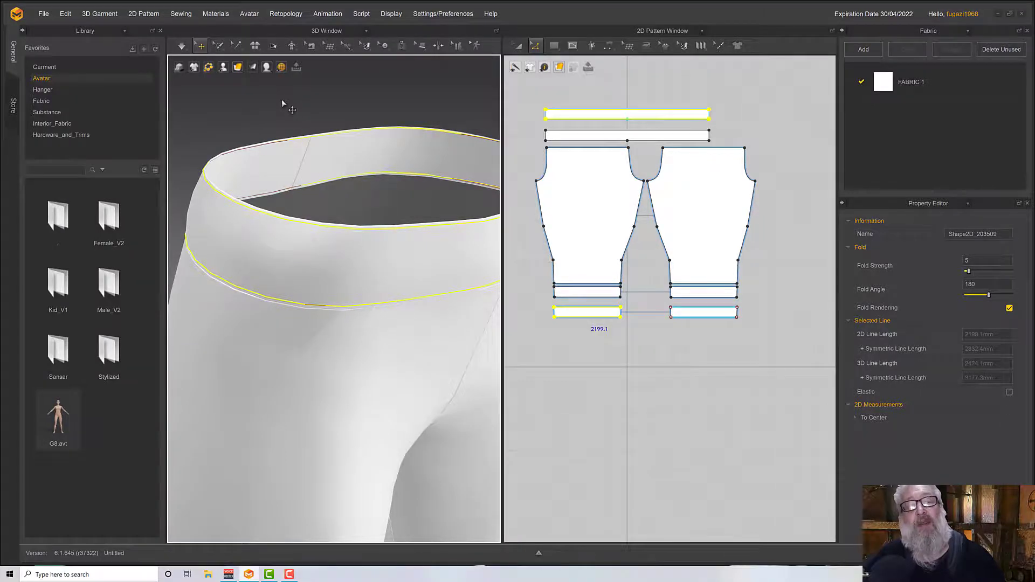
key(space)
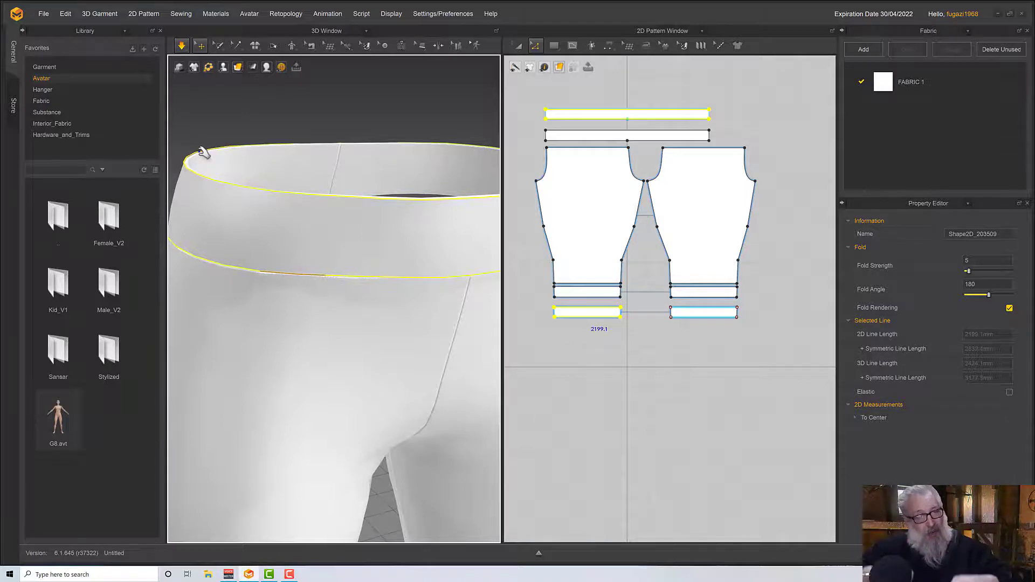
Step: Deselect the offset lines, check the simulated waistband and hems all round, and stop the simulation
scroll(289, 212, down, 5)
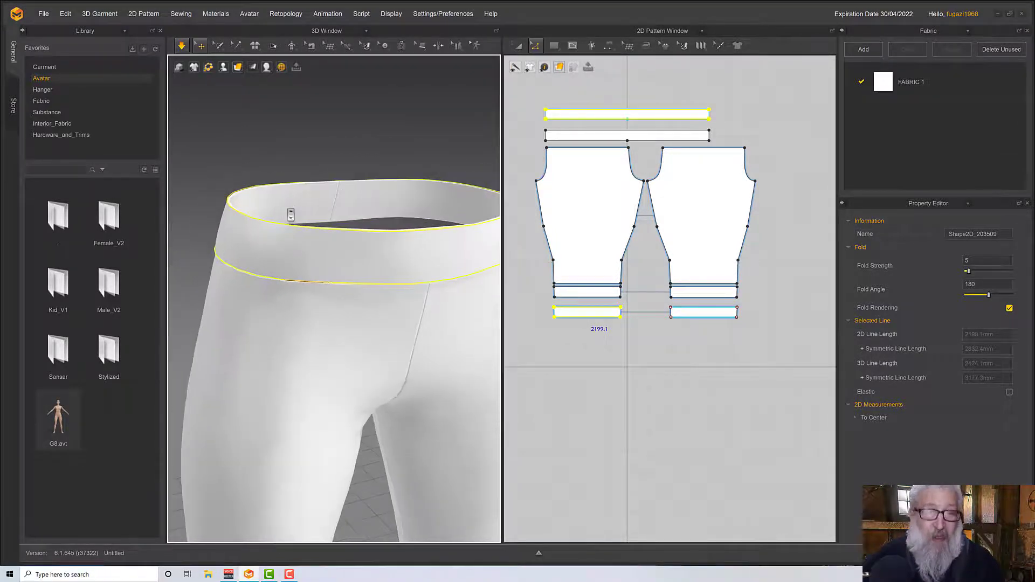
right_drag(323, 237, 345, 213)
click(378, 203)
middle_drag(345, 214, 340, 141)
right_drag(359, 287, 386, 300)
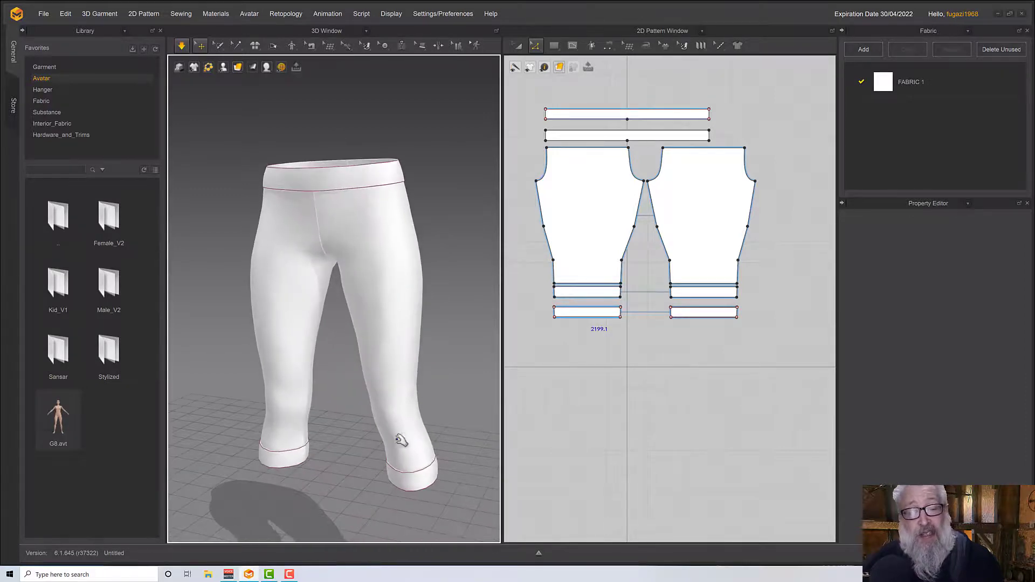
right_drag(391, 463, 402, 395)
key(space)
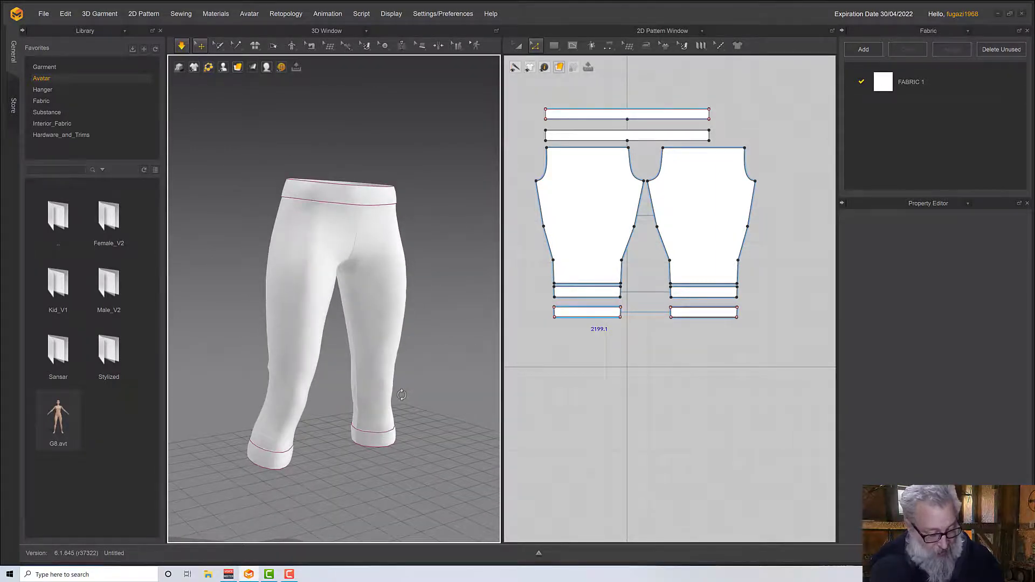
key(space)
Step: Show the avatar again and view the fit of the trousers from the back and front
key(shift+a)
right_drag(440, 384, 301, 372)
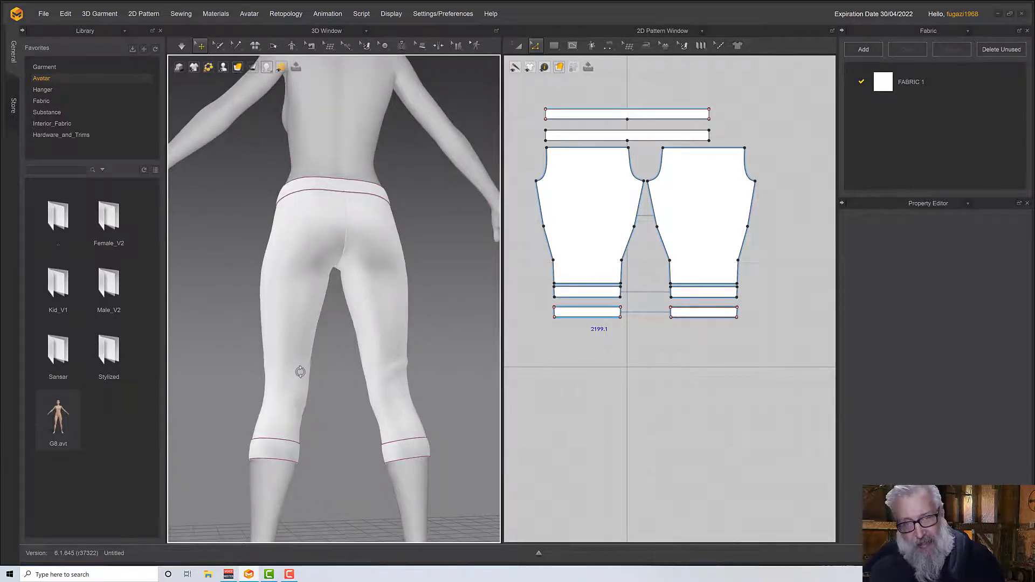
right_drag(416, 324, 517, 324)
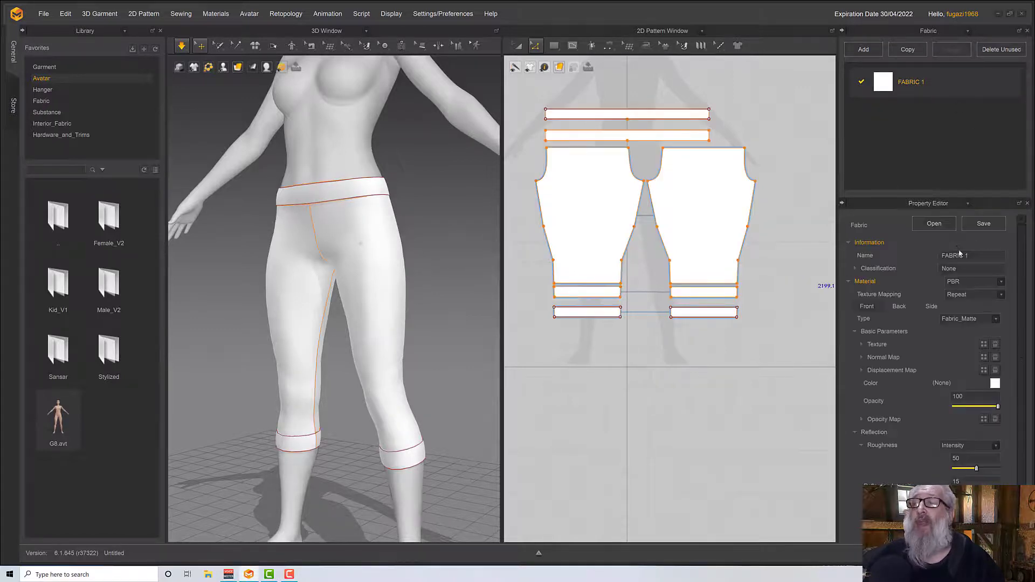
Step: Name the default fabric Pants and apply the Stylized Rib Knit Wool substance from the library to it
click(972, 254)
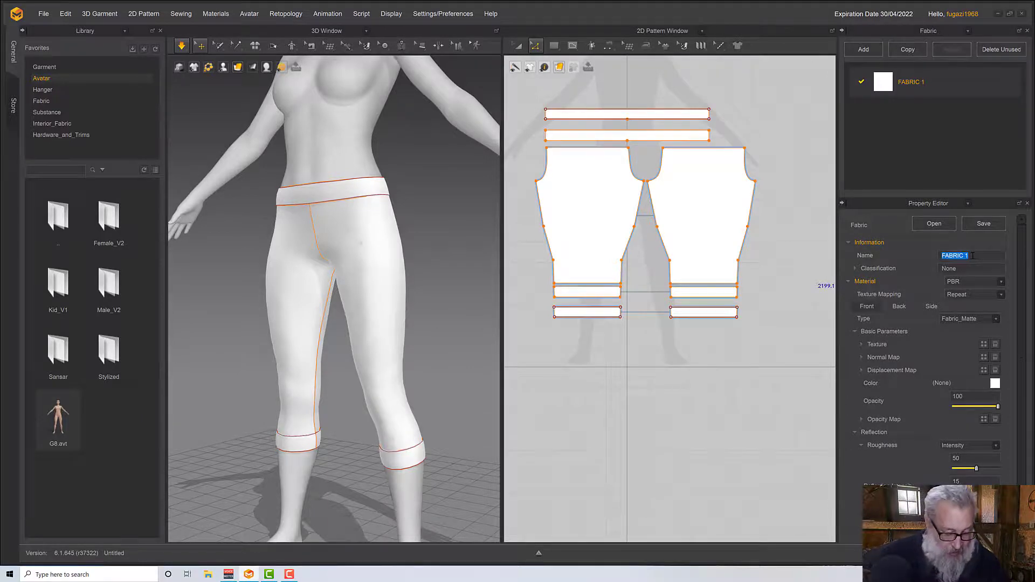
text(Pants)
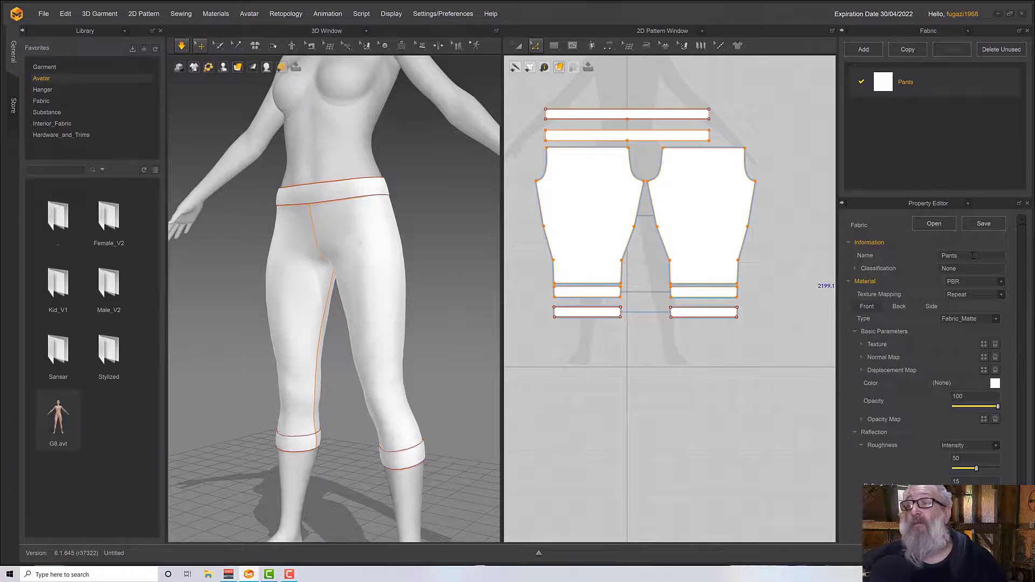
click(53, 113)
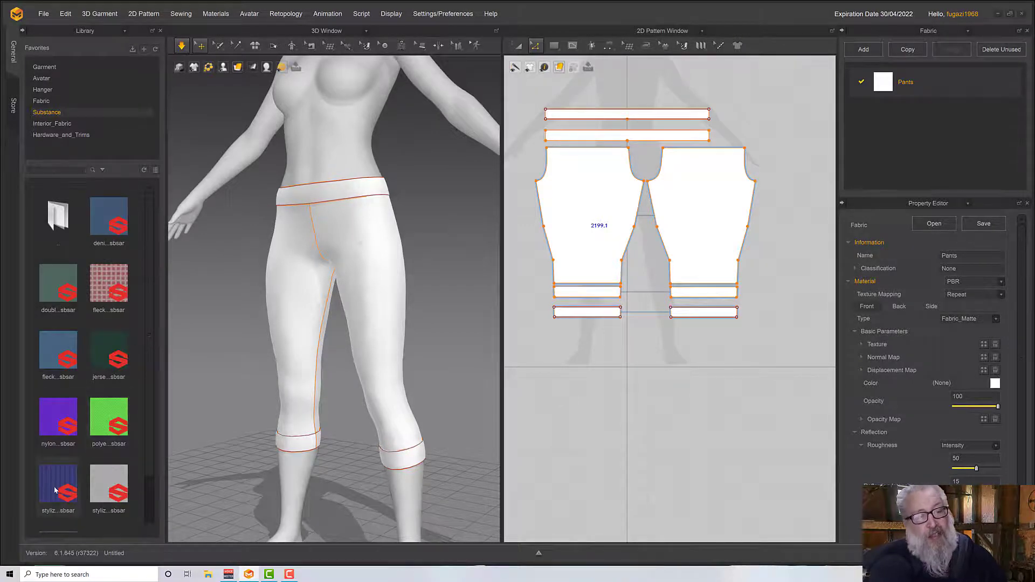
mouse_move(54, 490)
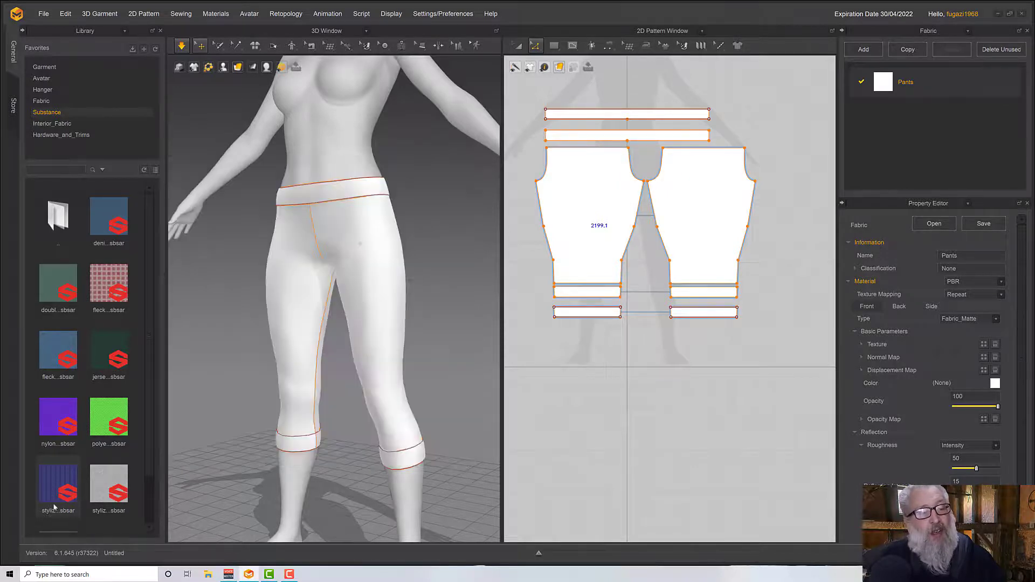
drag(56, 476, 890, 87)
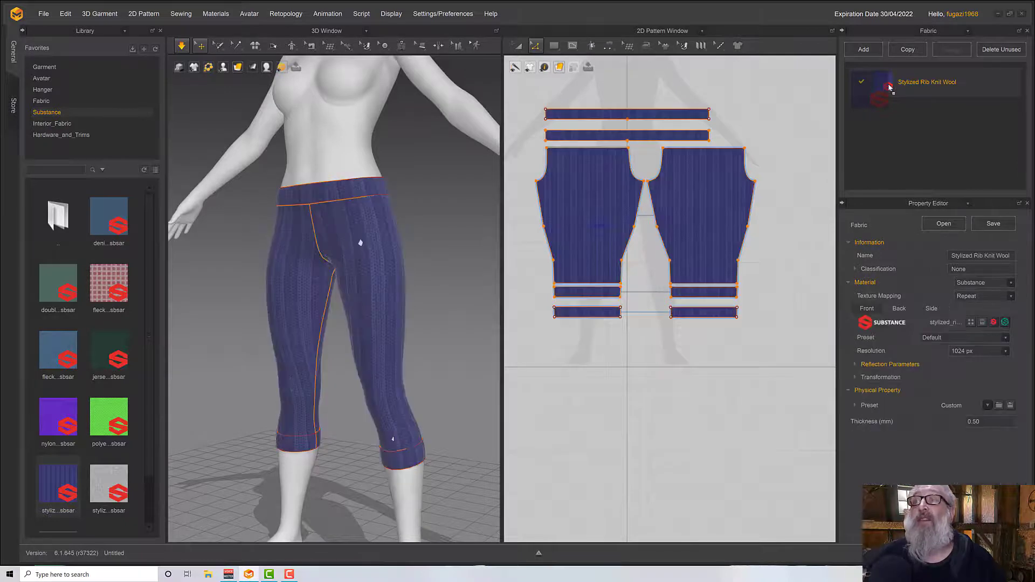
right_drag(416, 295, 448, 302)
key(space)
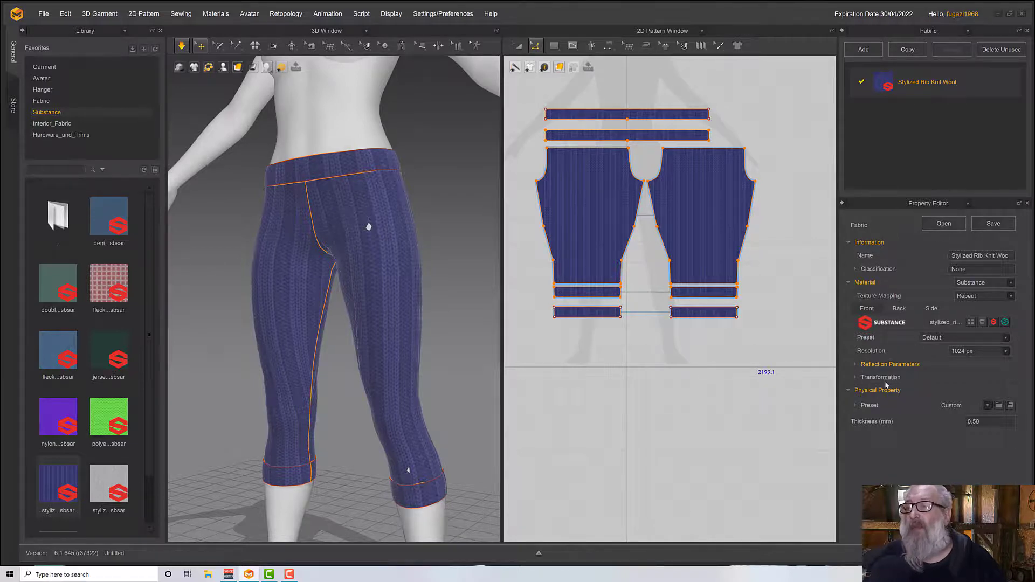
Step: Lock the aspect ratio of the knit texture, set its width to 100 mm, and inspect the rib pattern on the trousers
click(855, 377)
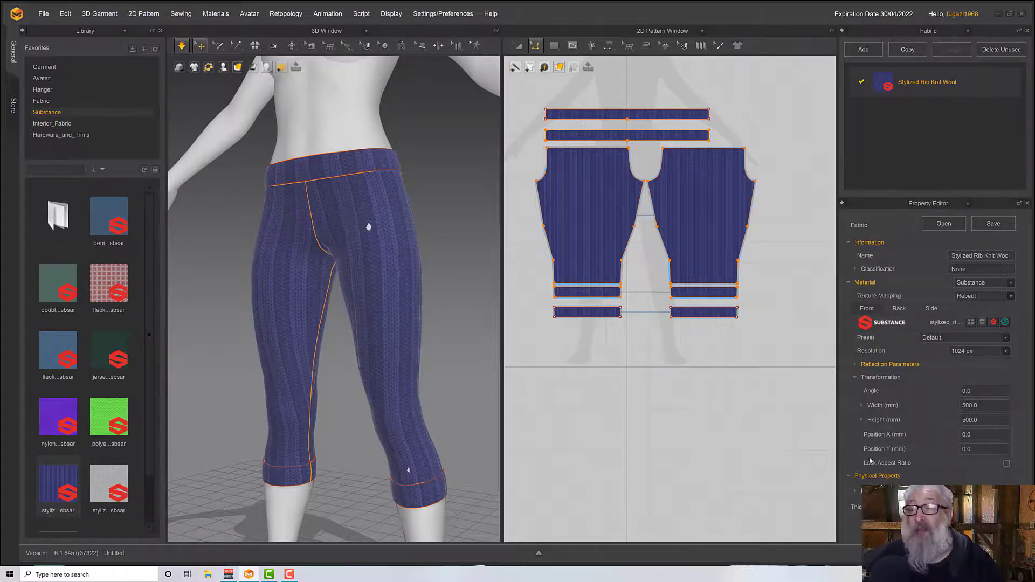
click(1007, 463)
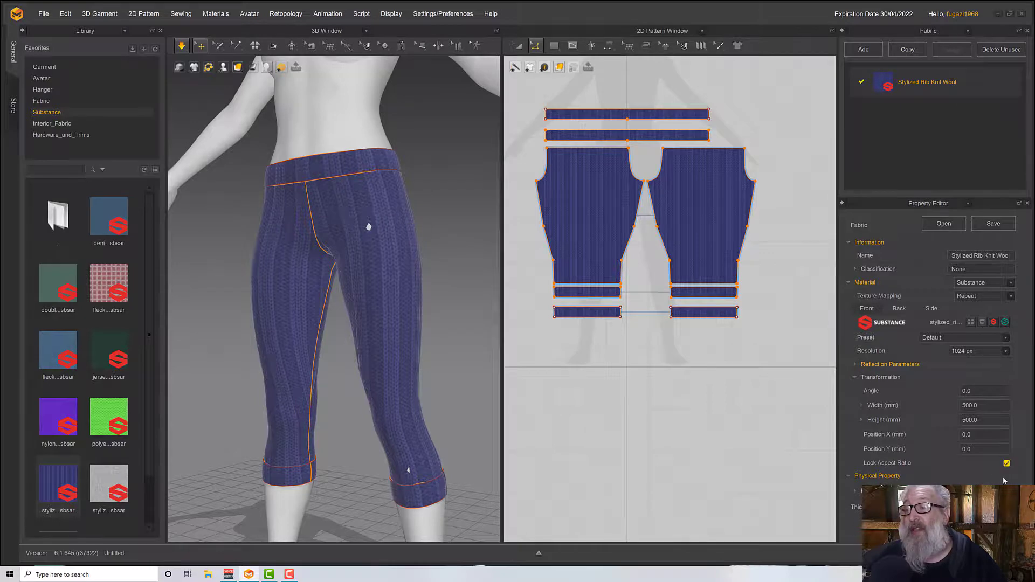
double_click(980, 405)
text(10)
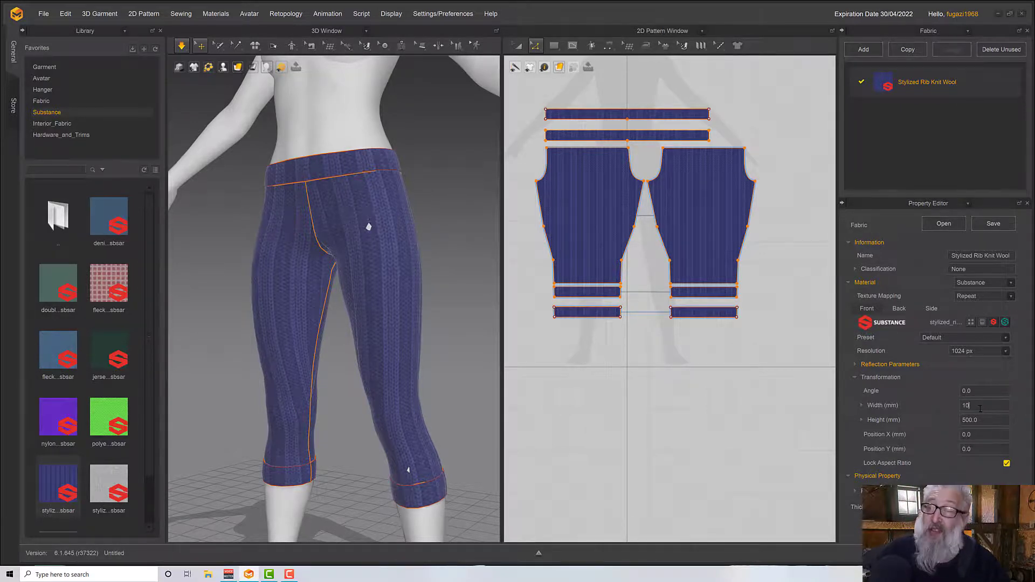
text(0)
key(Return)
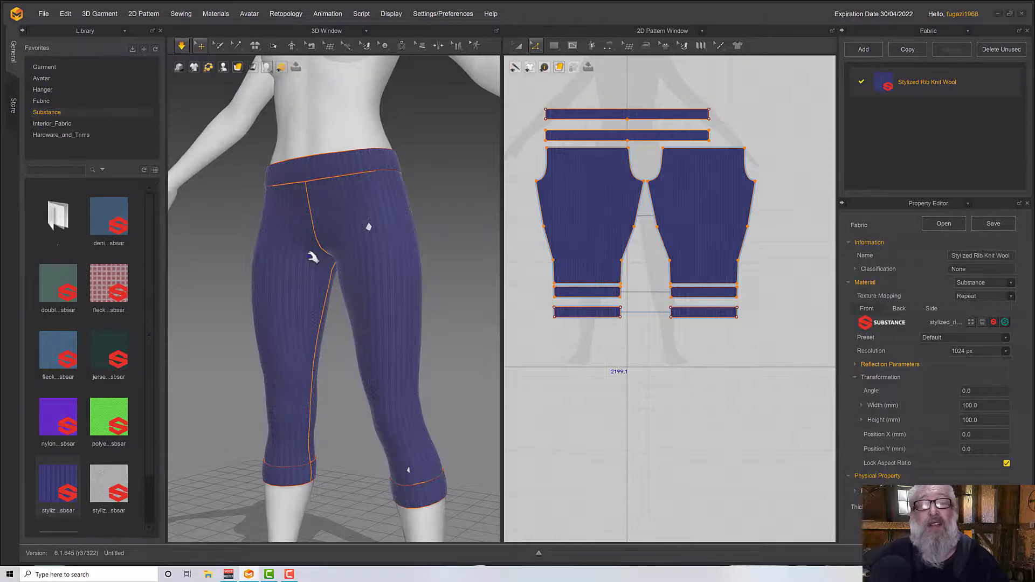
scroll(313, 259, up, 8)
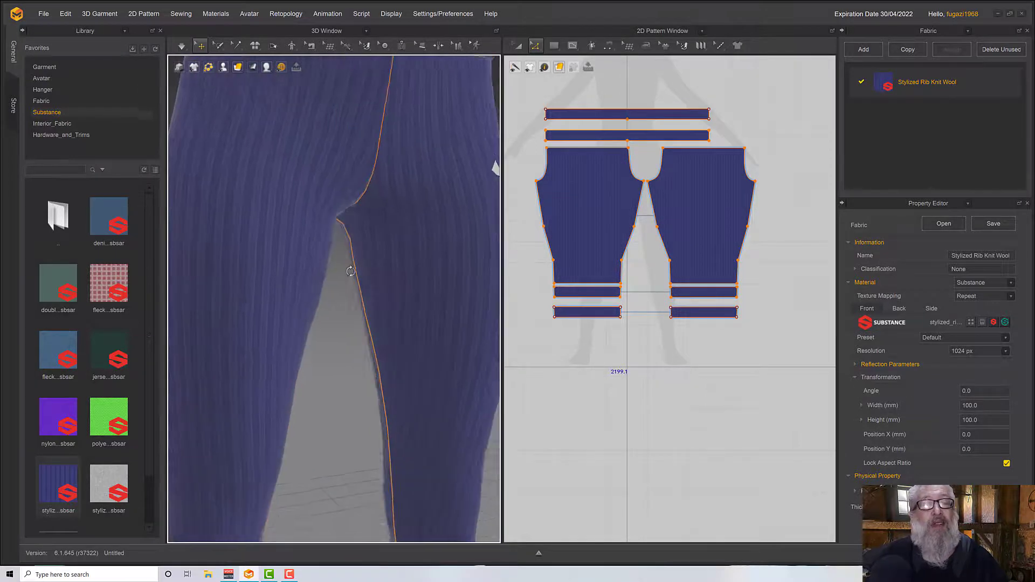
mouse_move(350, 271)
right_down()
mouse_move(427, 284)
mouse_move(351, 273)
right_up()
scroll(427, 284, down, 8)
scroll(351, 273, up, 4)
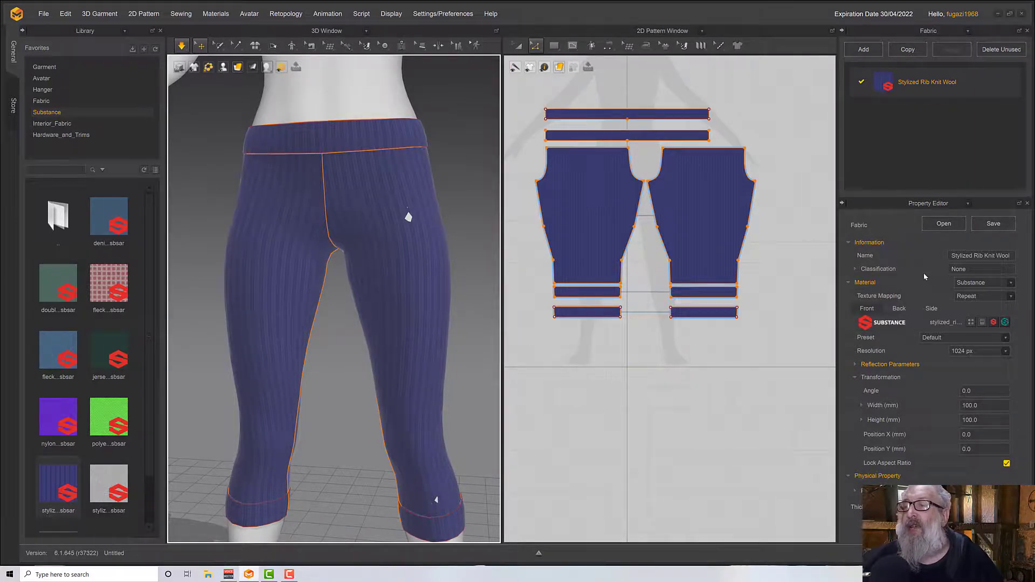
Step: Rename the rib knit wool fabric as Pants
click(957, 256)
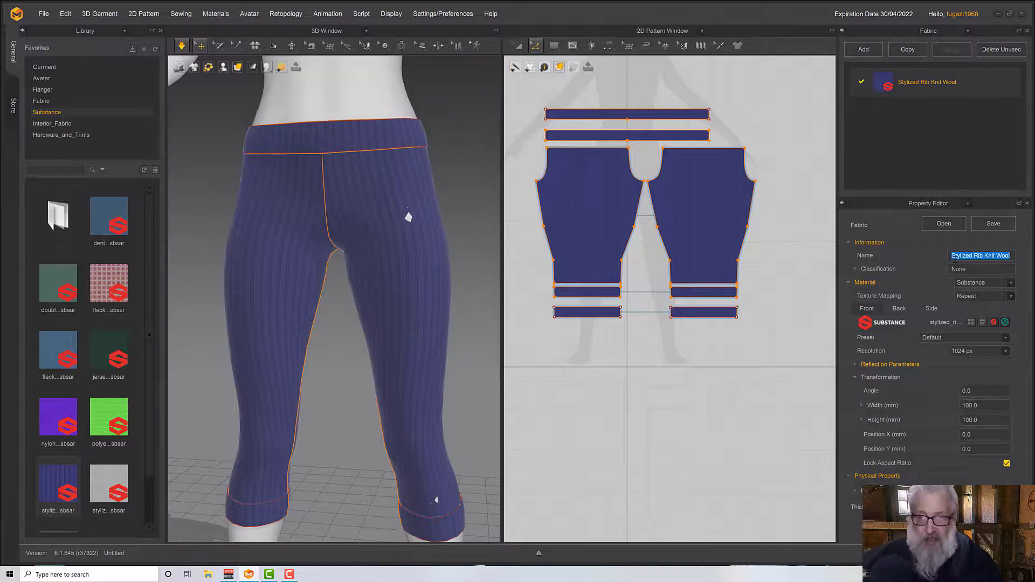
text(Pan)
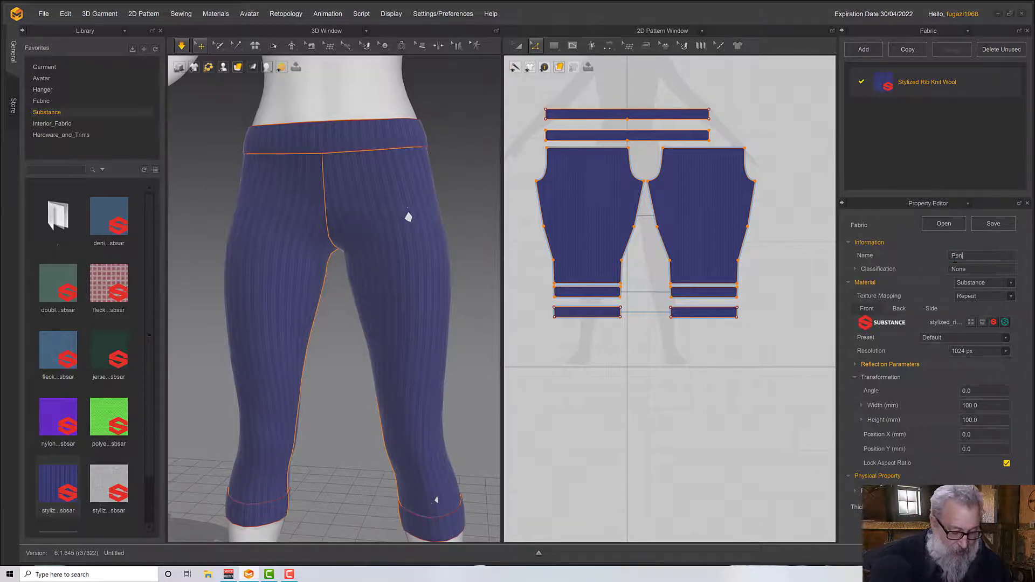
text(ts)
key(Return)
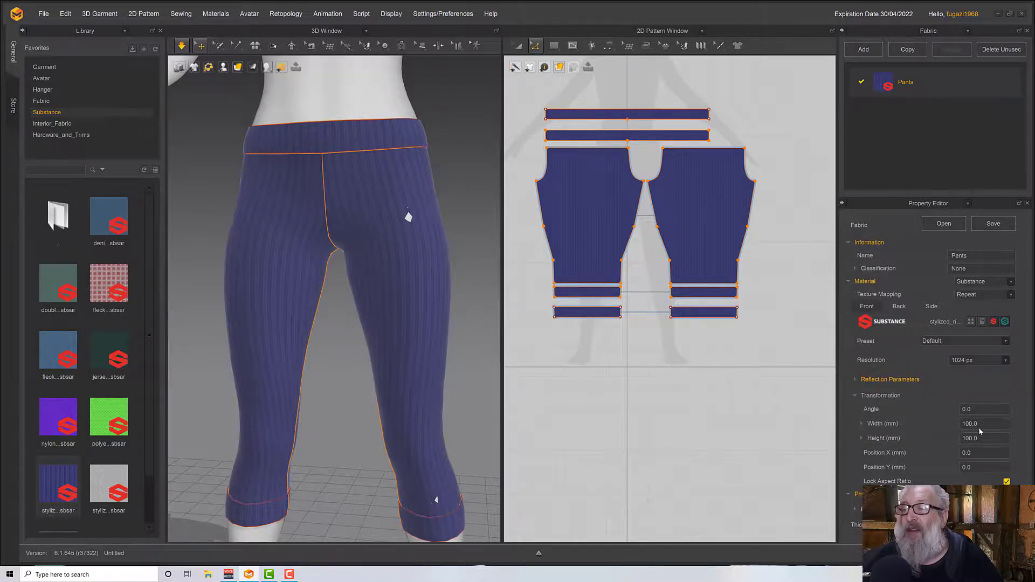
Step: Review the reflection parameters and the back-side material settings of the Pants fabric
click(856, 380)
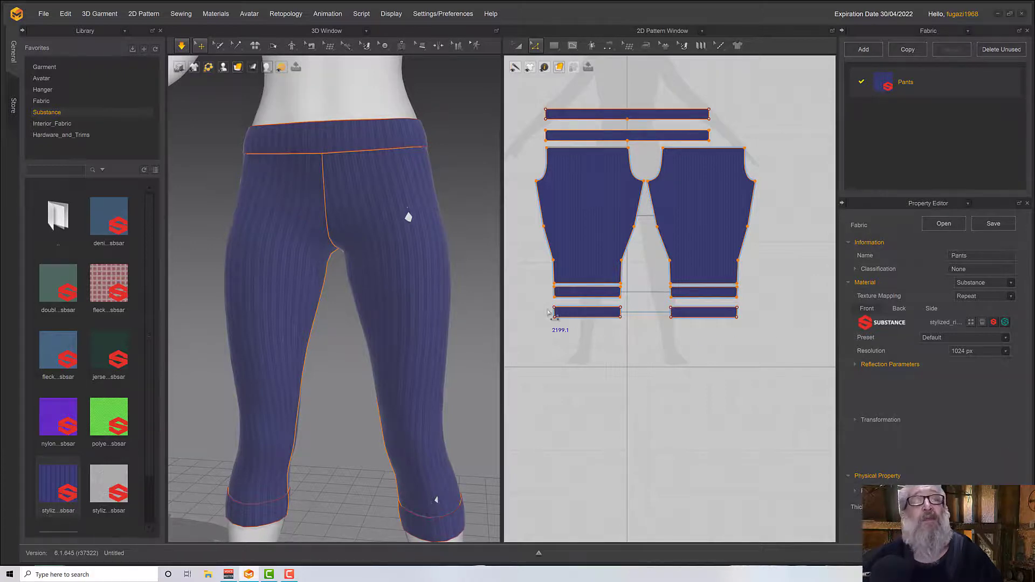
click(898, 309)
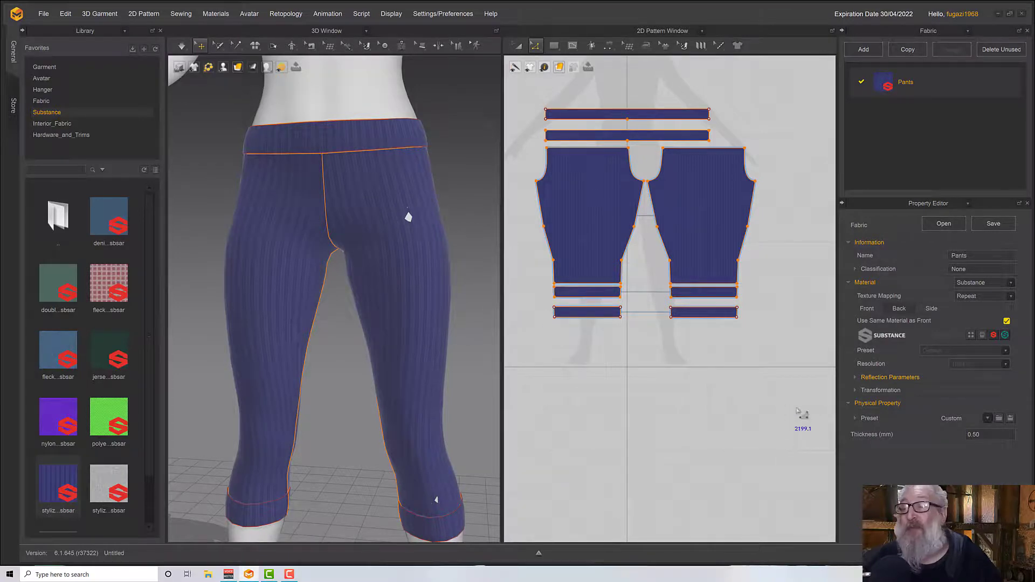
double_click(892, 91)
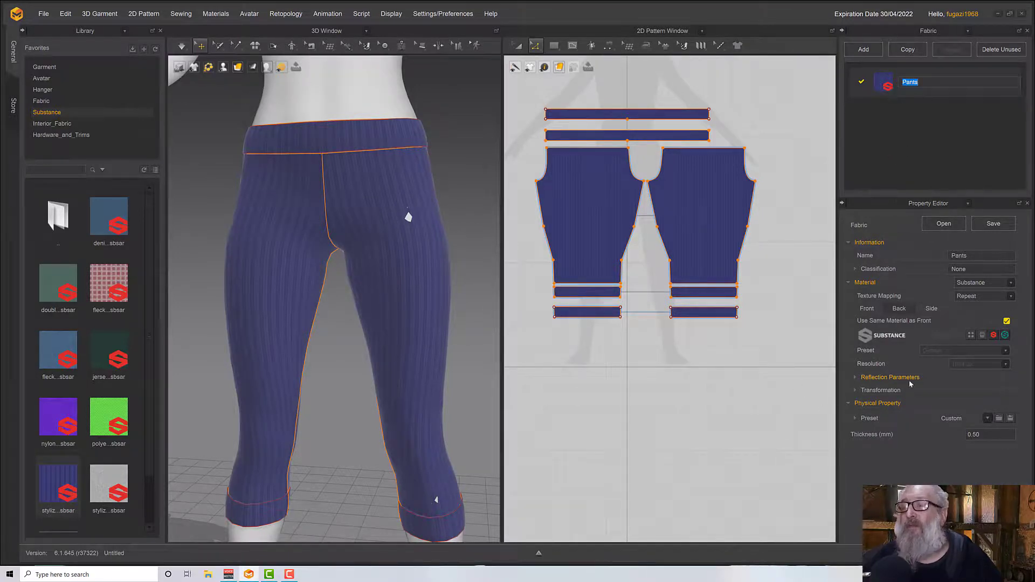
Step: Activate the pattern transform tool and examine the ribbed knit from the back of the trousers
click(856, 379)
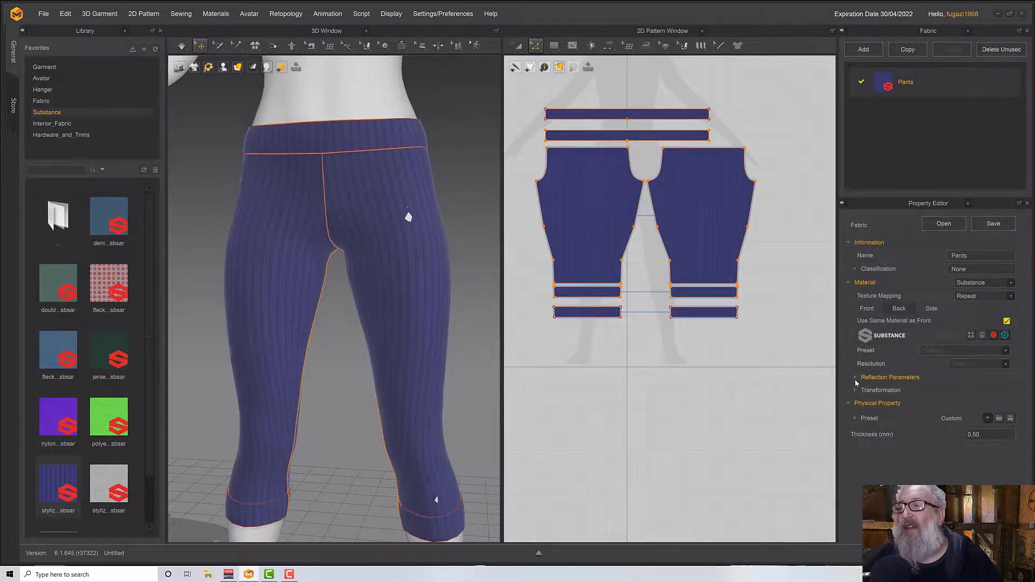
click(906, 82)
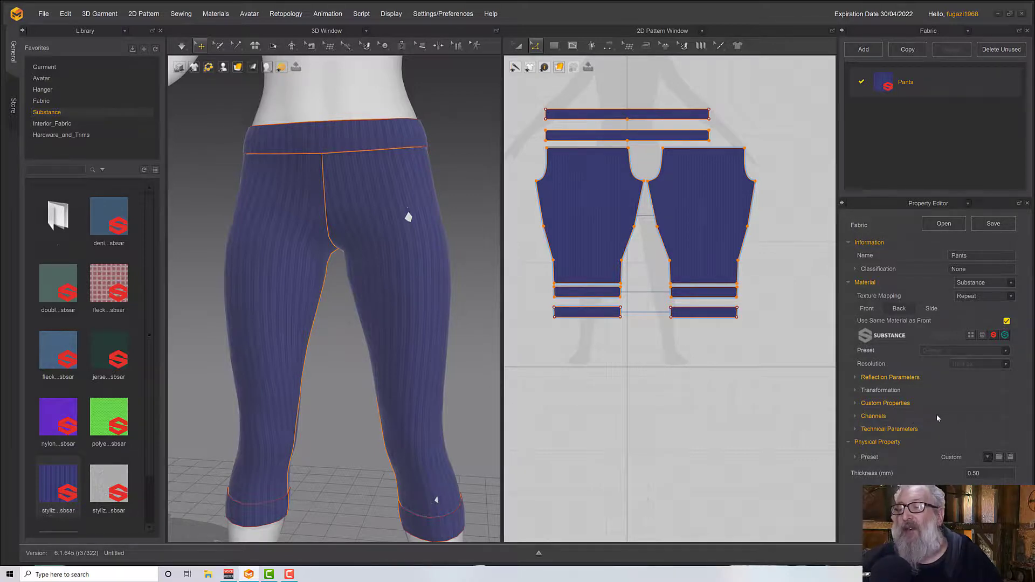
click(518, 45)
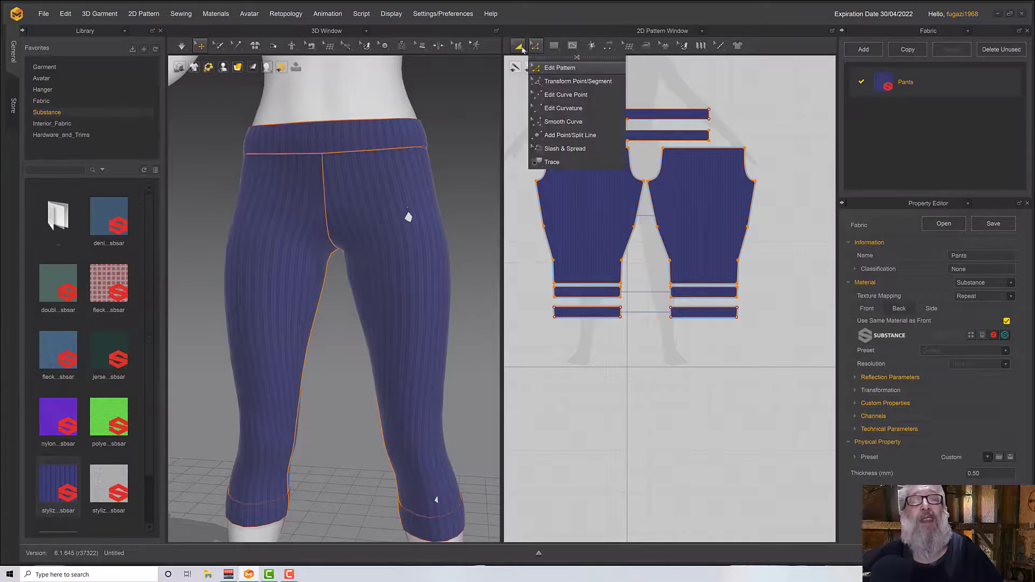
click(537, 110)
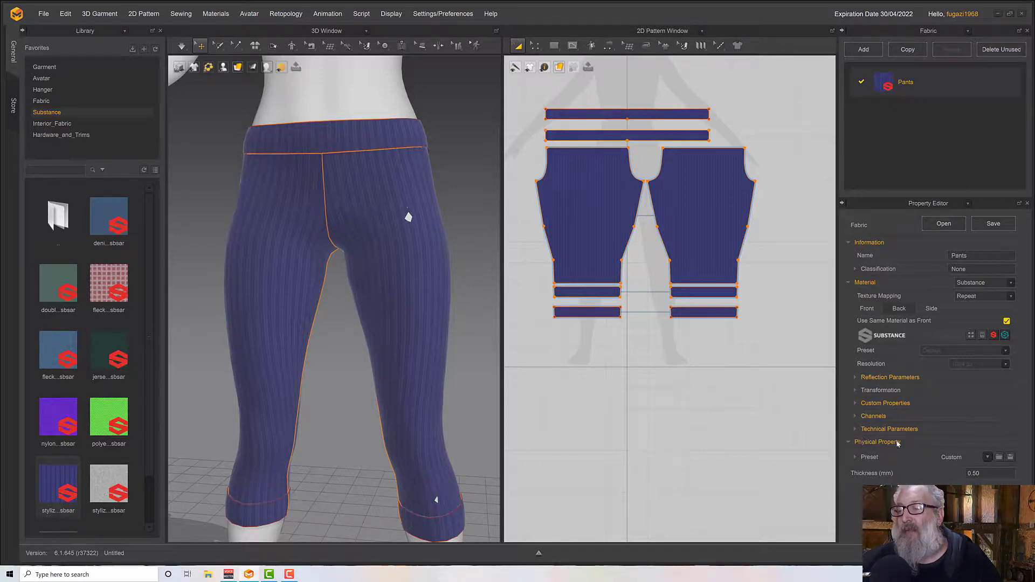
click(478, 302)
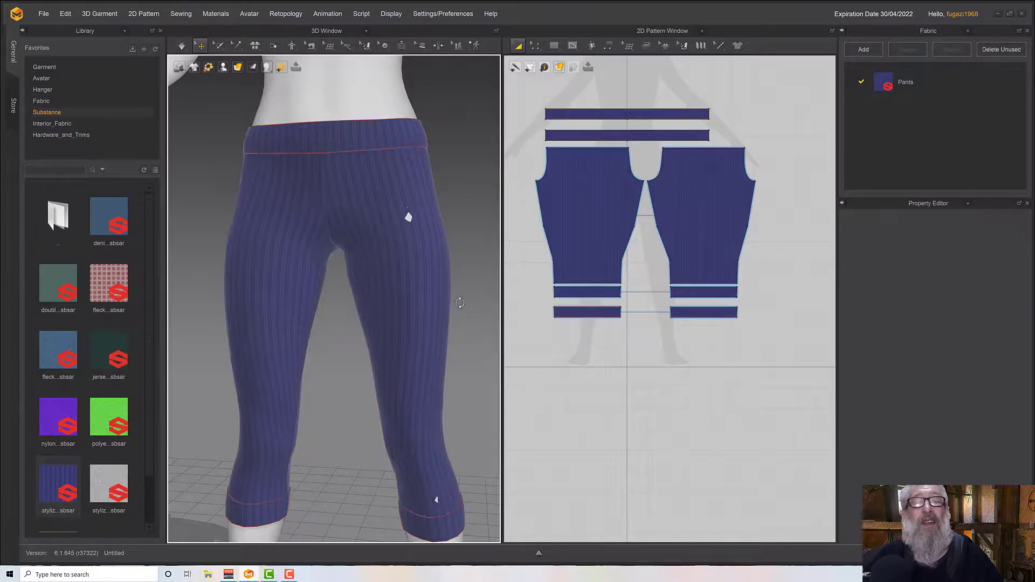
right_drag(477, 306, 346, 270)
click(345, 264)
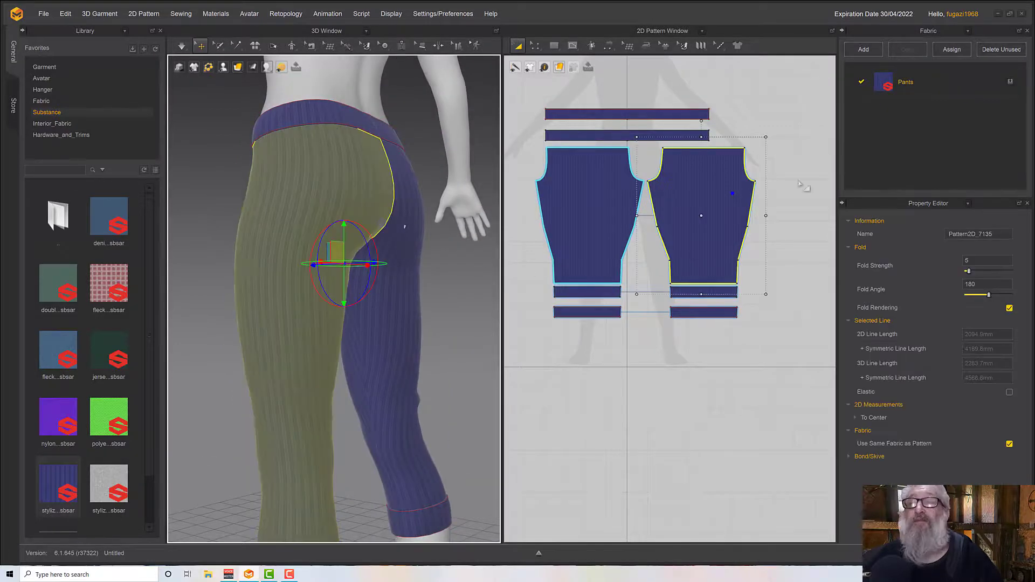
Step: Review the Pants fabric's front technical parameters and compare its front and back material settings
click(933, 83)
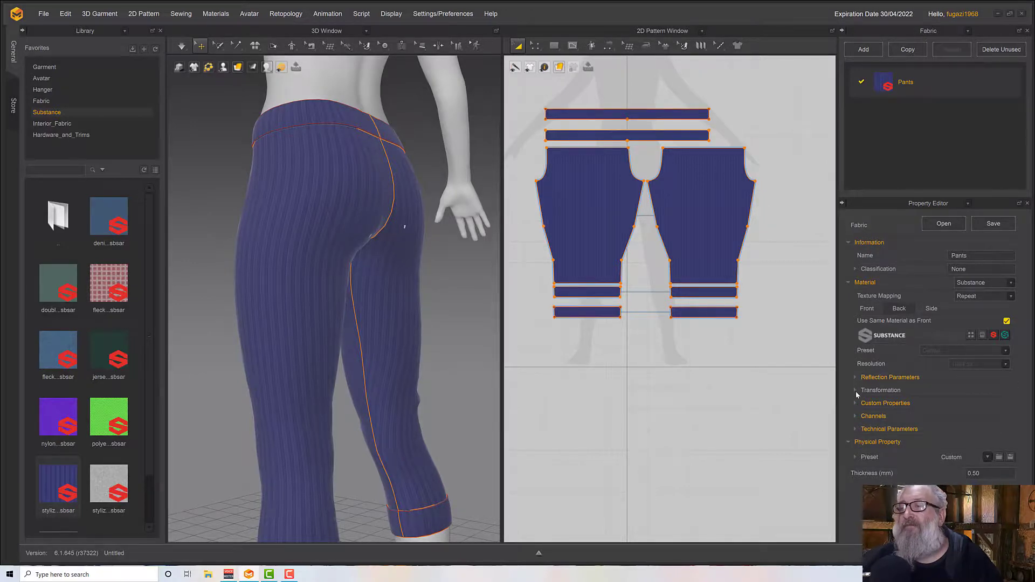
click(867, 308)
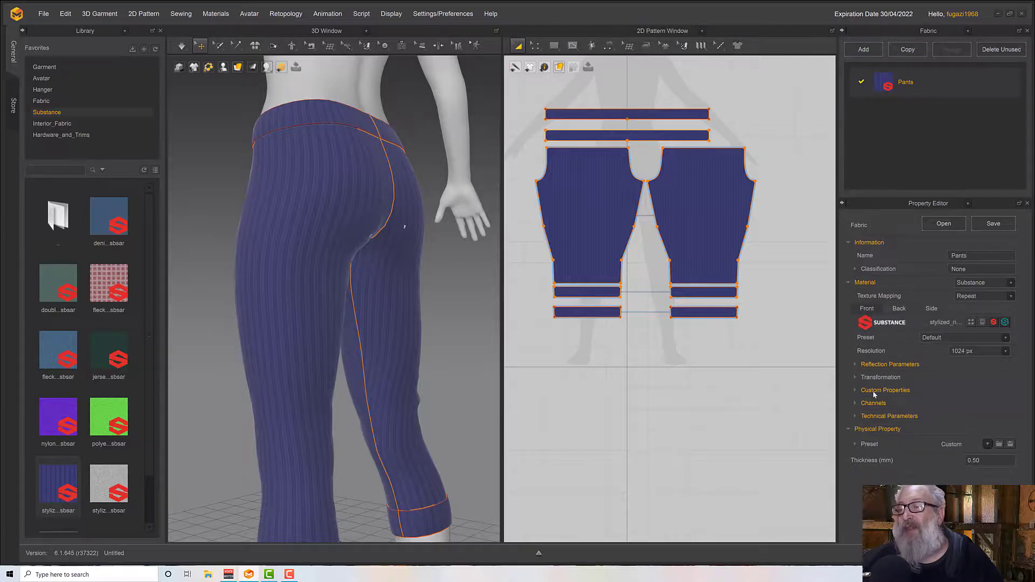
click(856, 416)
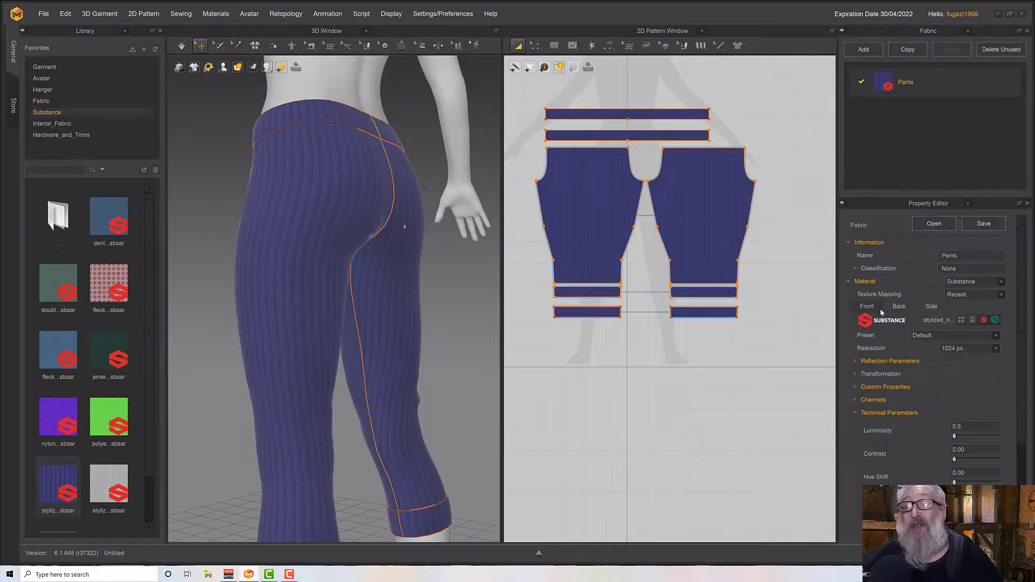
click(898, 308)
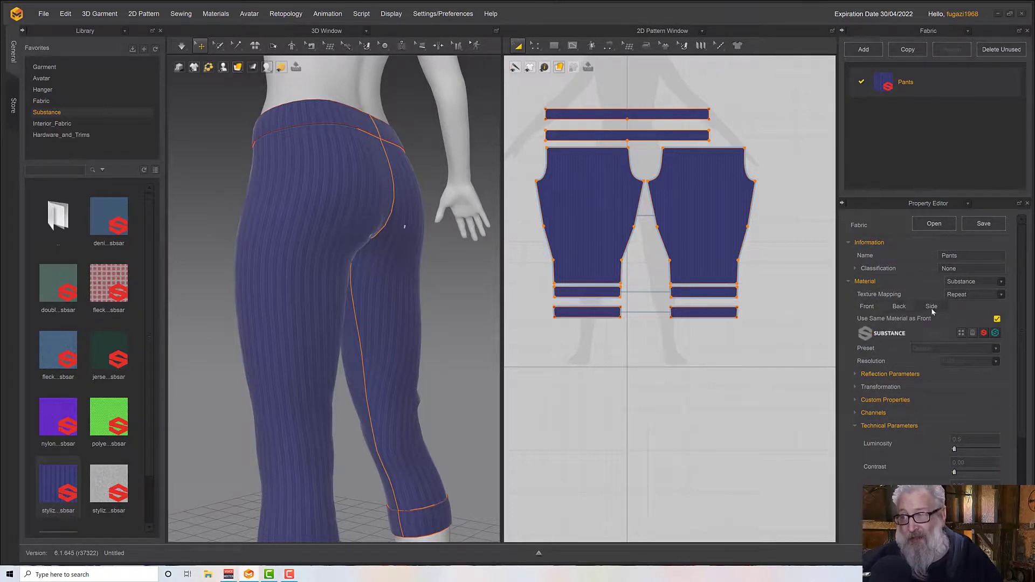
click(867, 307)
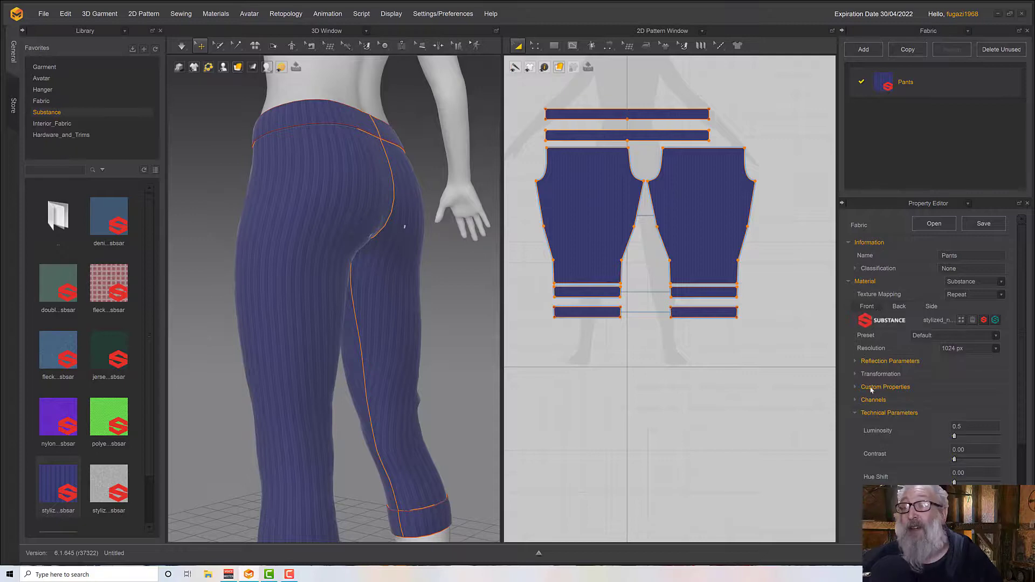
click(881, 413)
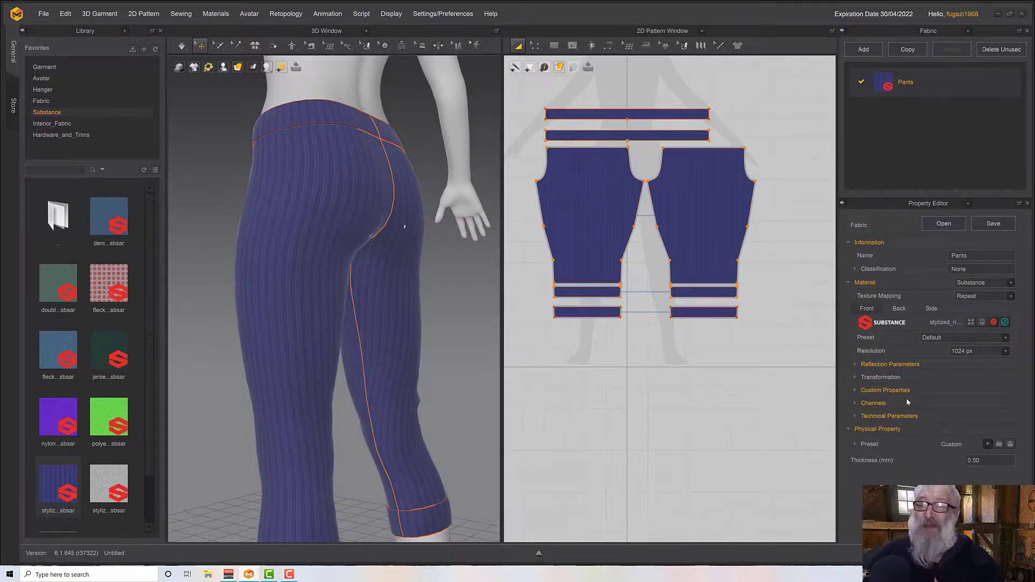
Step: Change the fabric colour in the Pants fabric's custom properties to the dark slate blue 30313C
click(855, 390)
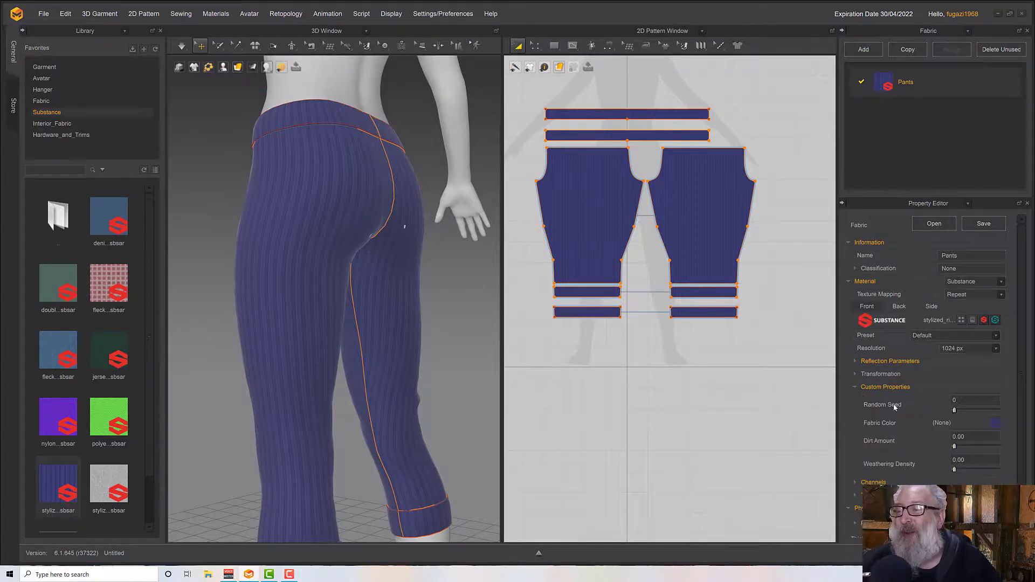
click(996, 424)
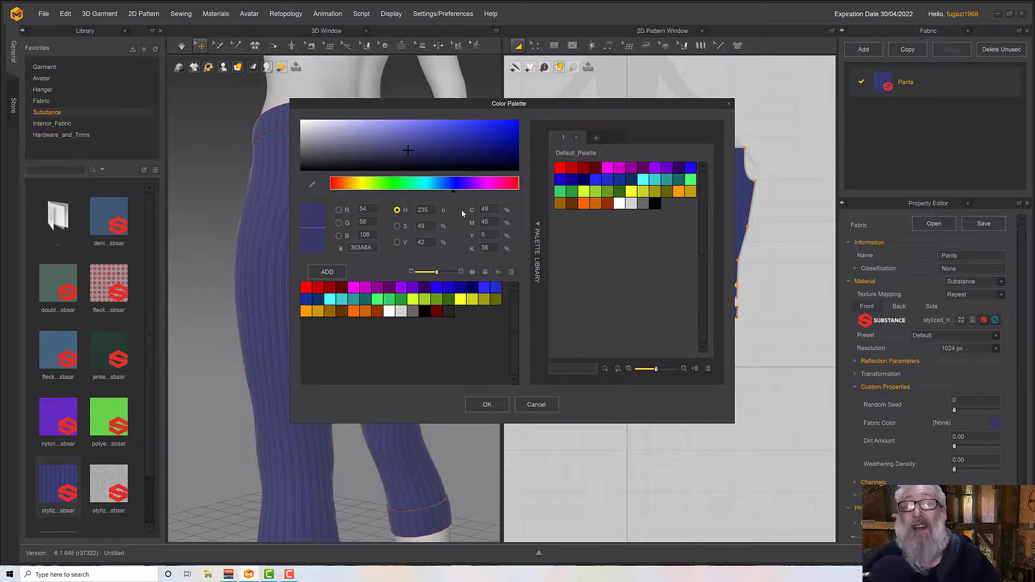
drag(327, 145, 343, 161)
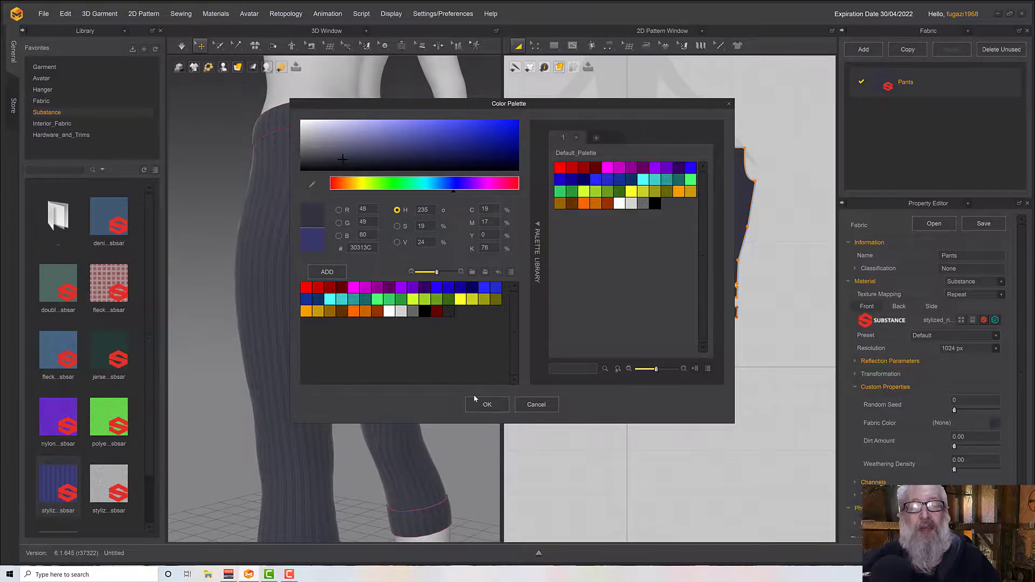
click(487, 405)
right_drag(469, 404, 417, 273)
scroll(417, 273, down, 3)
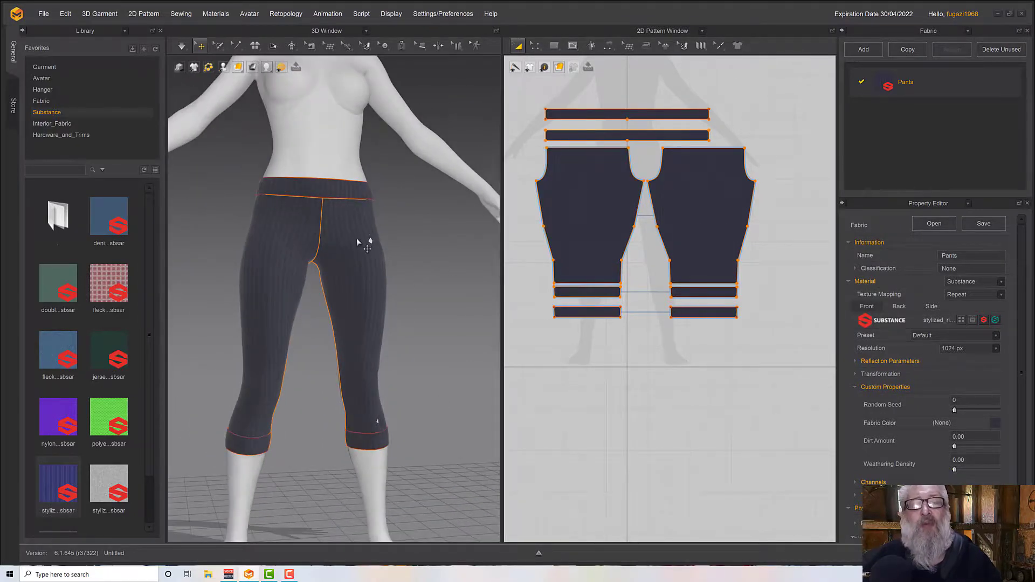
Step: Deselect the fabric and simulate the recoloured trousers while checking the dark knit up close
scroll(364, 243, up, 5)
mouse_move(366, 242)
right_down()
mouse_move(316, 237)
mouse_move(379, 231)
right_up()
click(316, 238)
click(380, 232)
key(space)
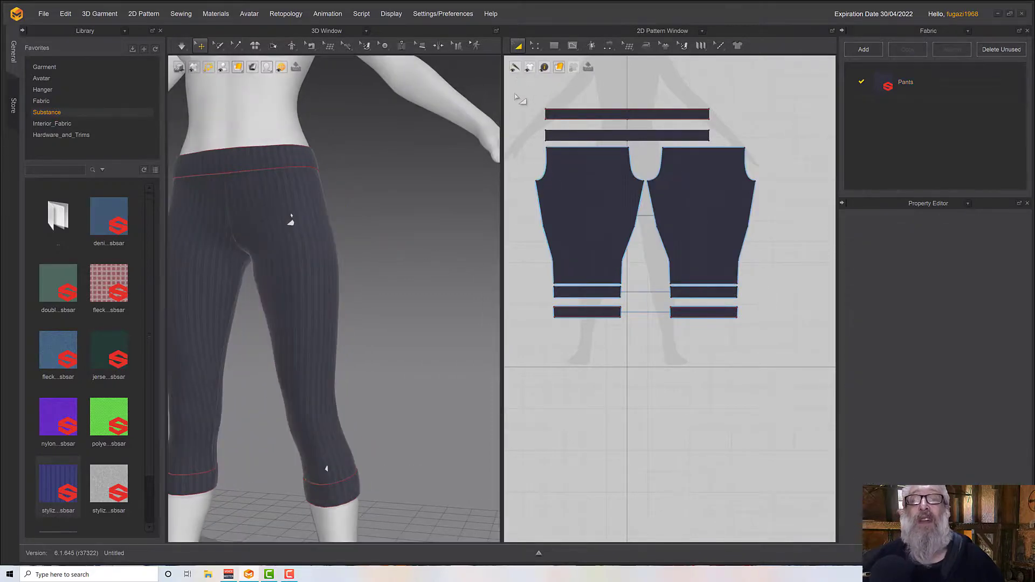
Step: Set the particle distance of all trouser pattern pieces to 15 mm and simulate the refined mesh
drag(515, 96, 776, 370)
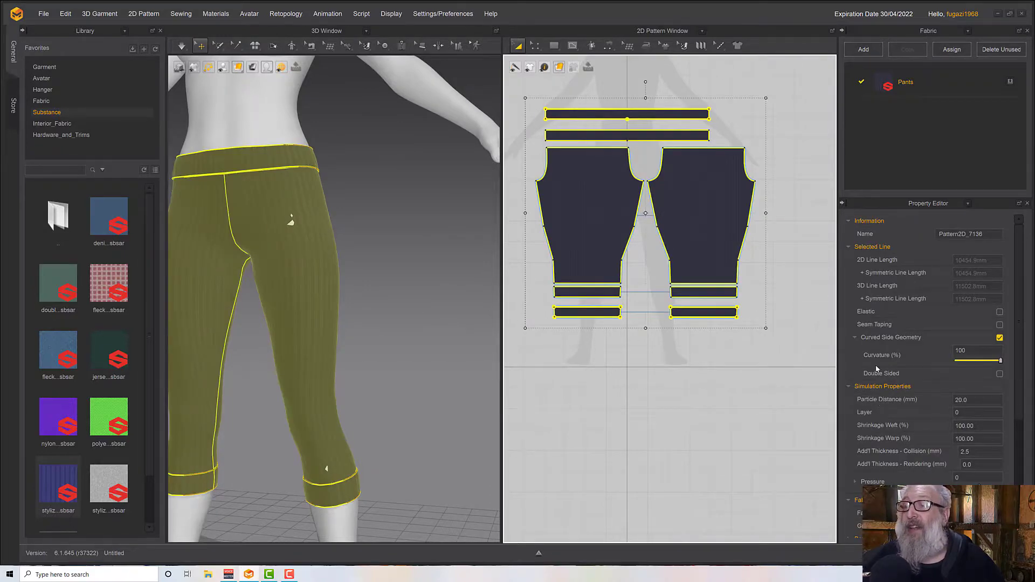
click(965, 400)
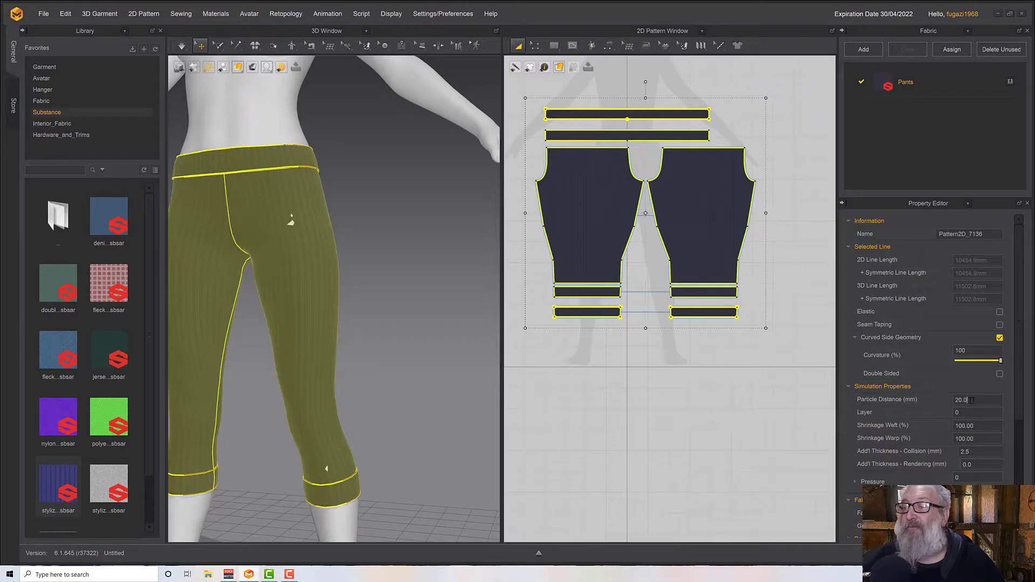
drag(978, 401, 931, 404)
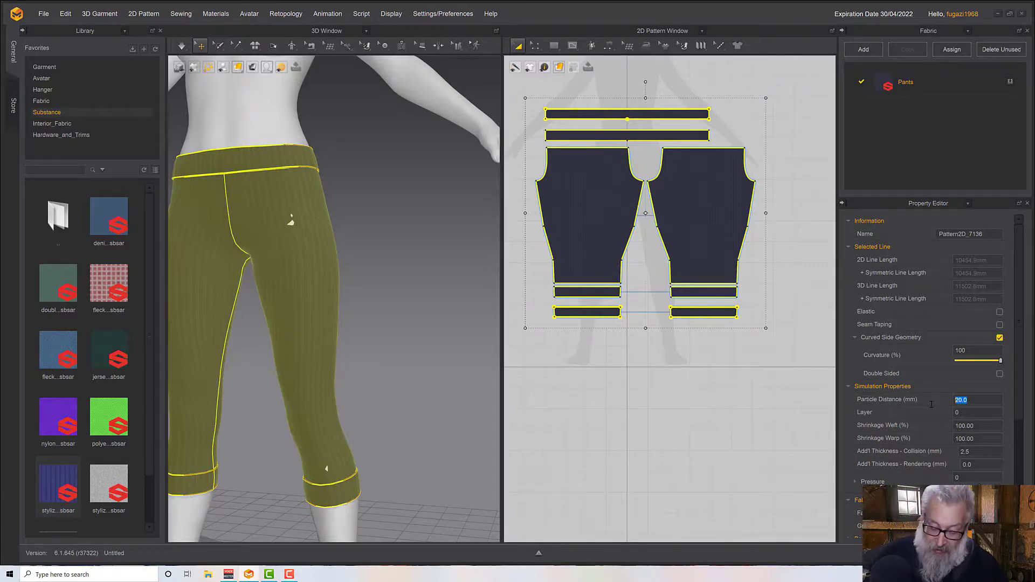
text(1)
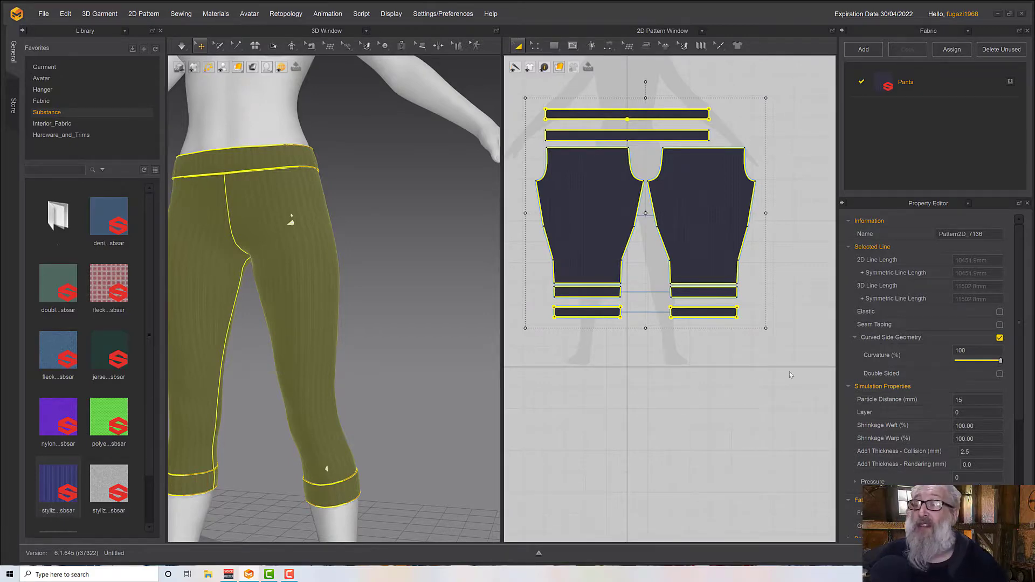
text(5)
key(Return)
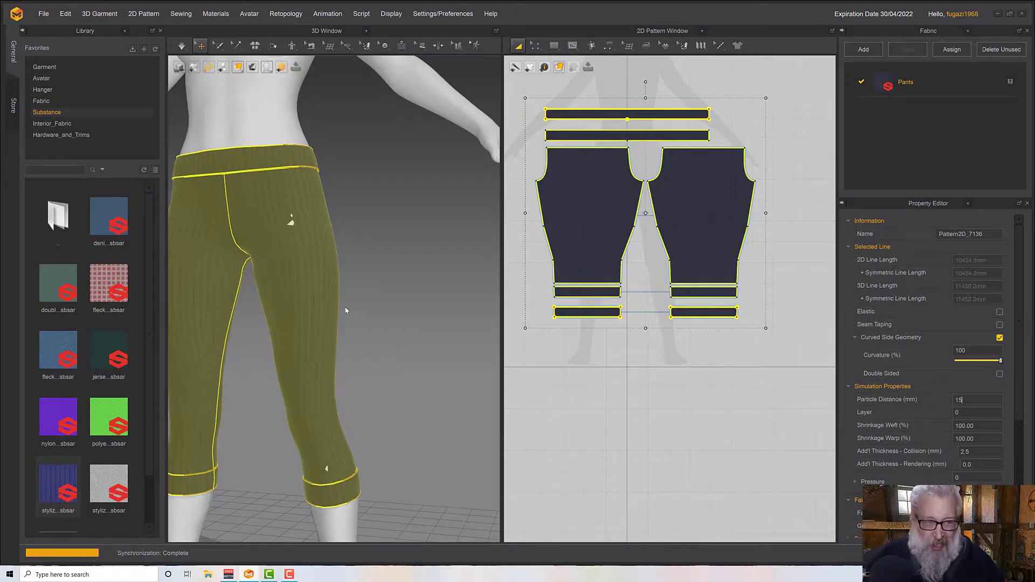
right_drag(345, 311, 366, 307)
right_drag(366, 307, 438, 279)
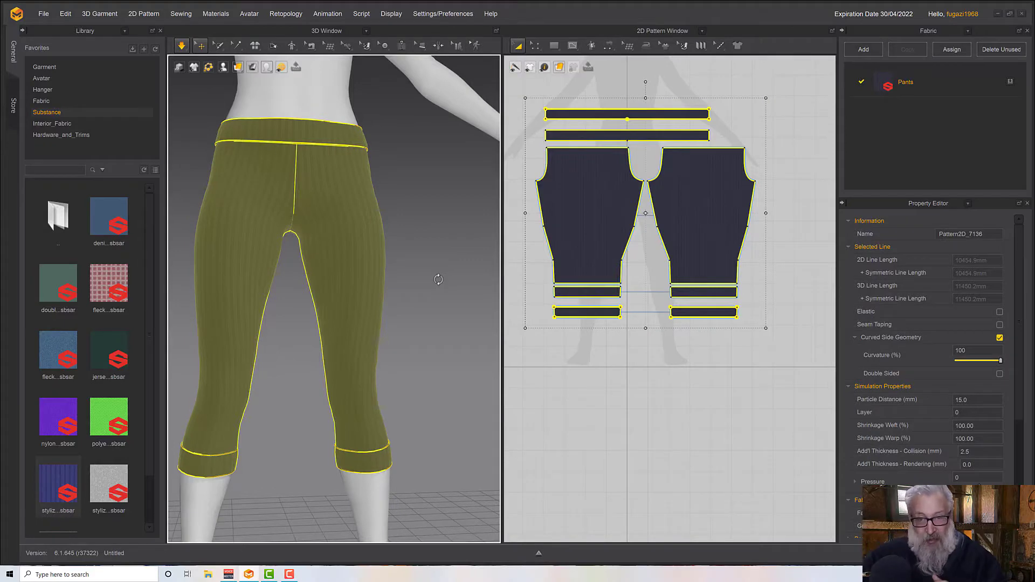
right_drag(438, 280, 400, 282)
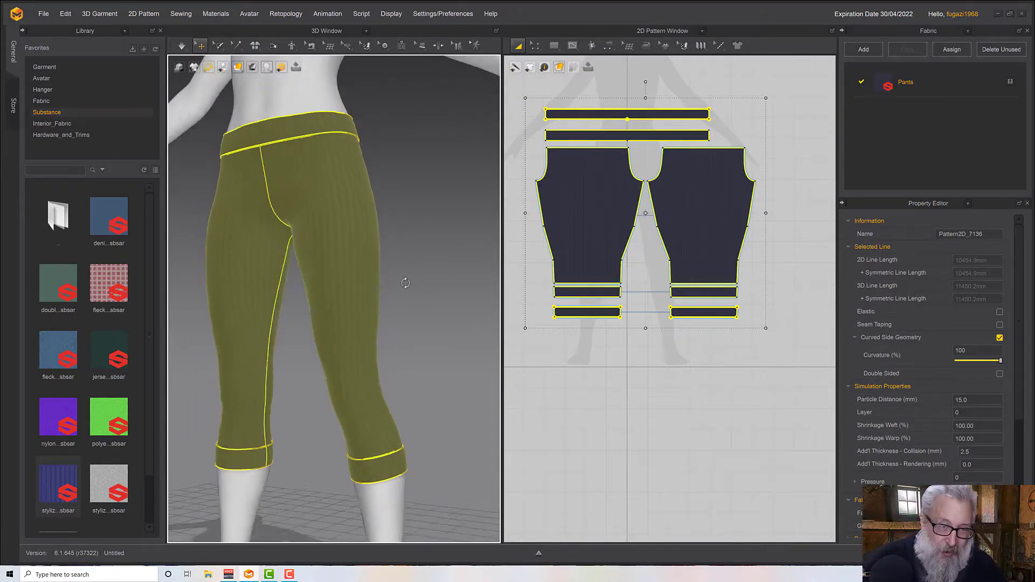
Step: Deselect the pattern pieces, simulate the trousers again, and inspect their fit on the full avatar from the front and side
scroll(400, 282, down, 5)
middle_drag(399, 259, 409, 274)
key(space)
click(409, 277)
right_drag(409, 298, 462, 286)
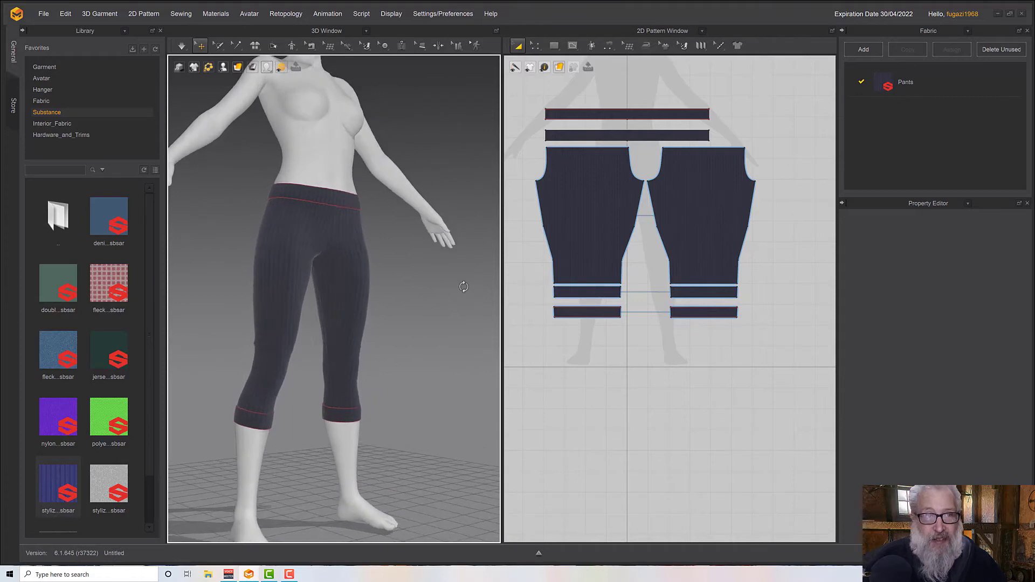
middle_drag(412, 272, 395, 226)
scroll(428, 305, down, 1)
scroll(428, 305, up, 2)
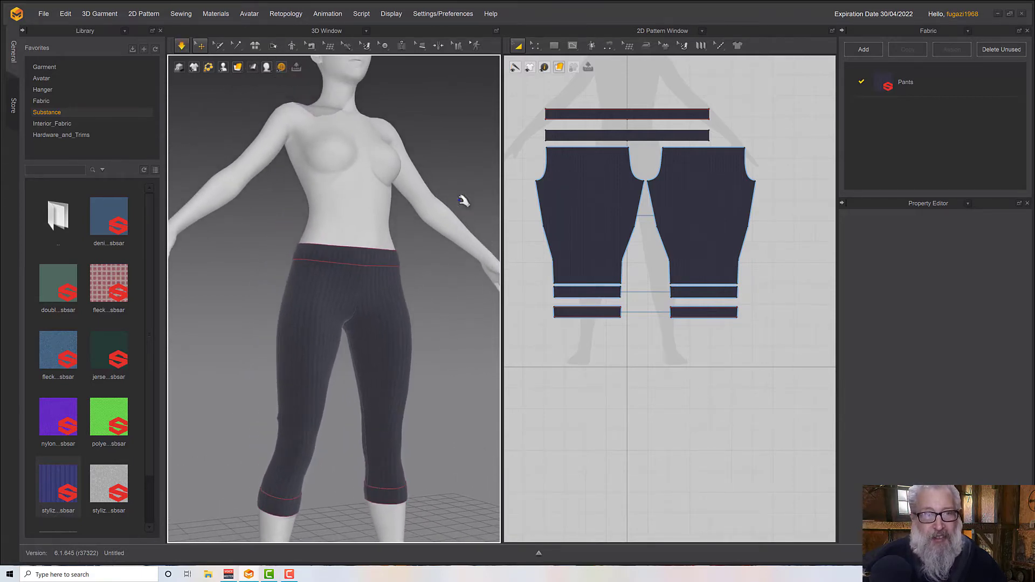
right_drag(429, 237, 328, 224)
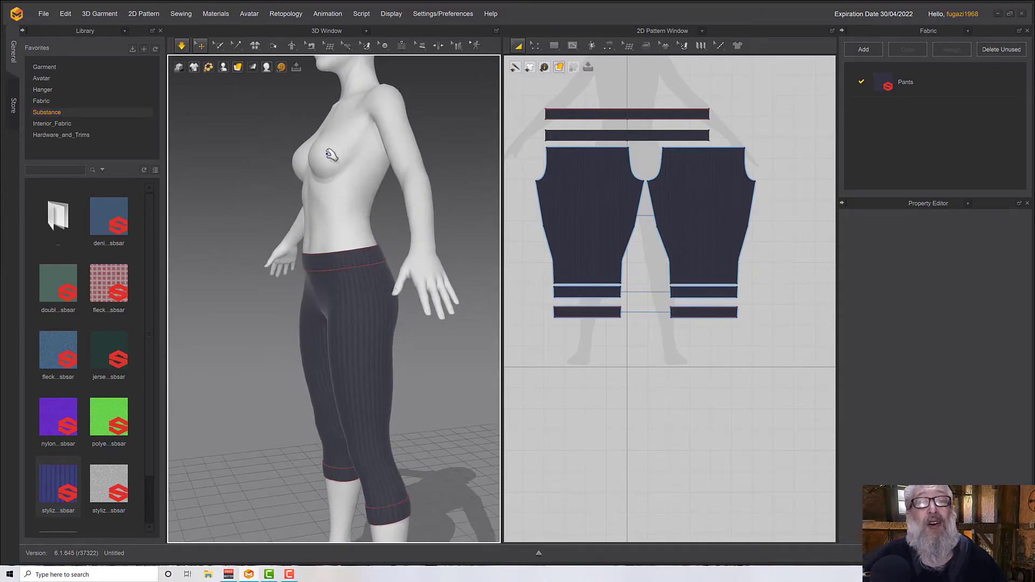
right_drag(330, 155, 373, 162)
scroll(376, 168, down, 3)
right_drag(400, 196, 388, 189)
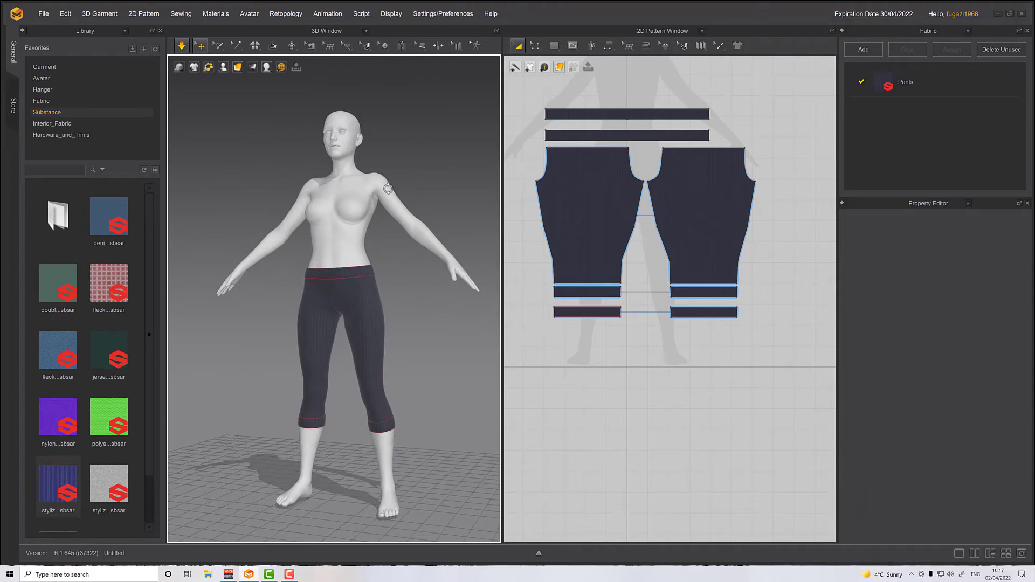